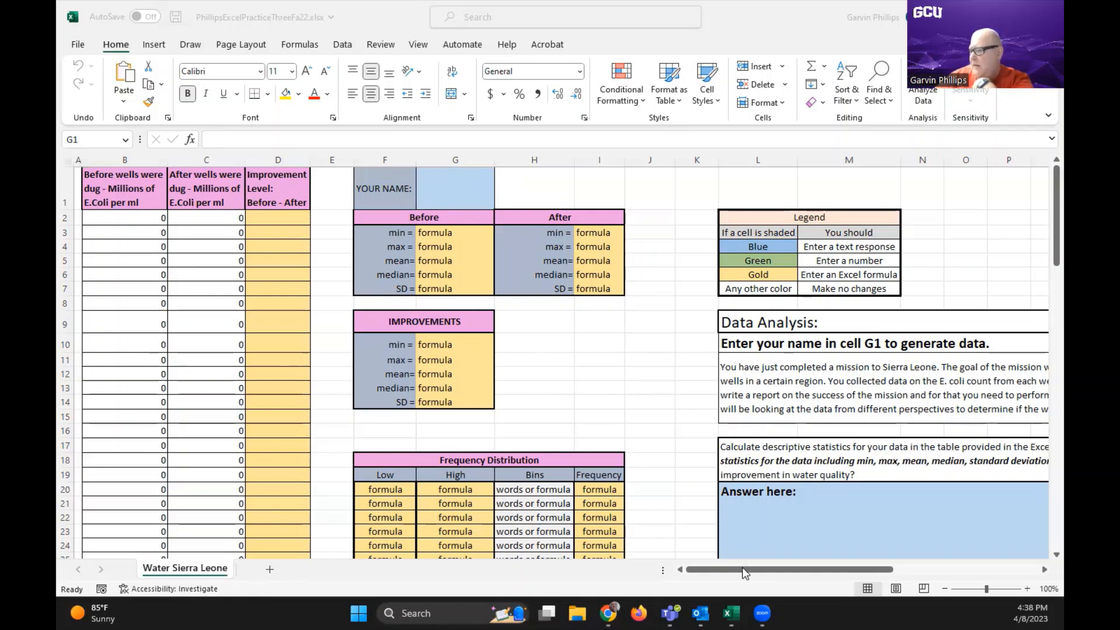
# Enter the person's full name in the YOUR NAME cell G1 to generate the well data
pyautogui.click(948, 591)
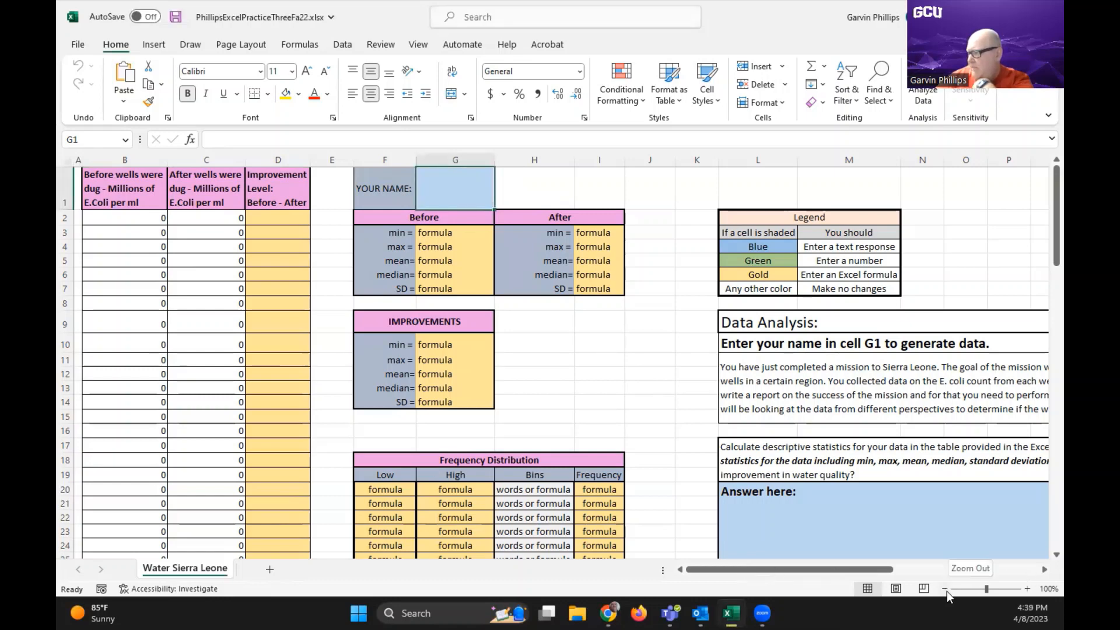
pyautogui.click(947, 589)
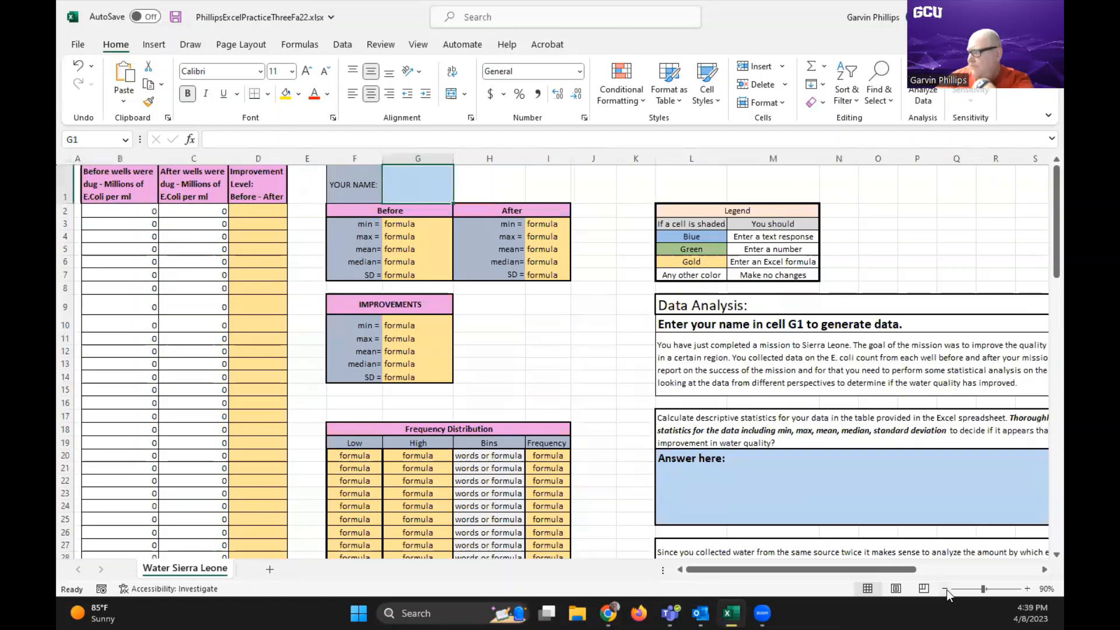
pyautogui.moveTo(773, 573); pyautogui.dragTo(833, 573)
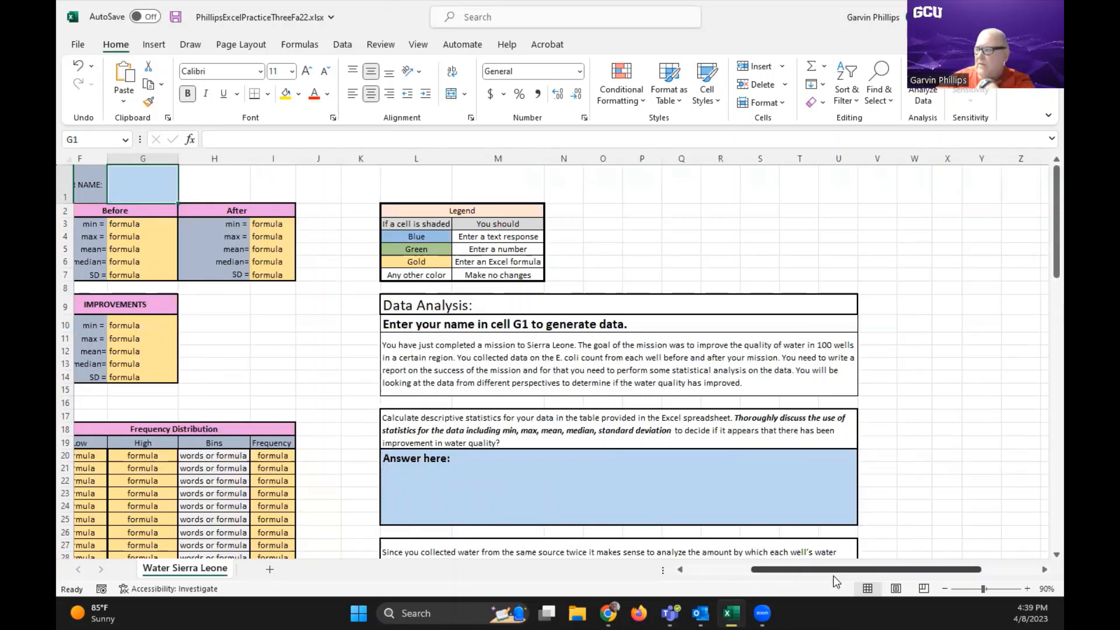
pyautogui.moveTo(864, 569); pyautogui.dragTo(796, 573)
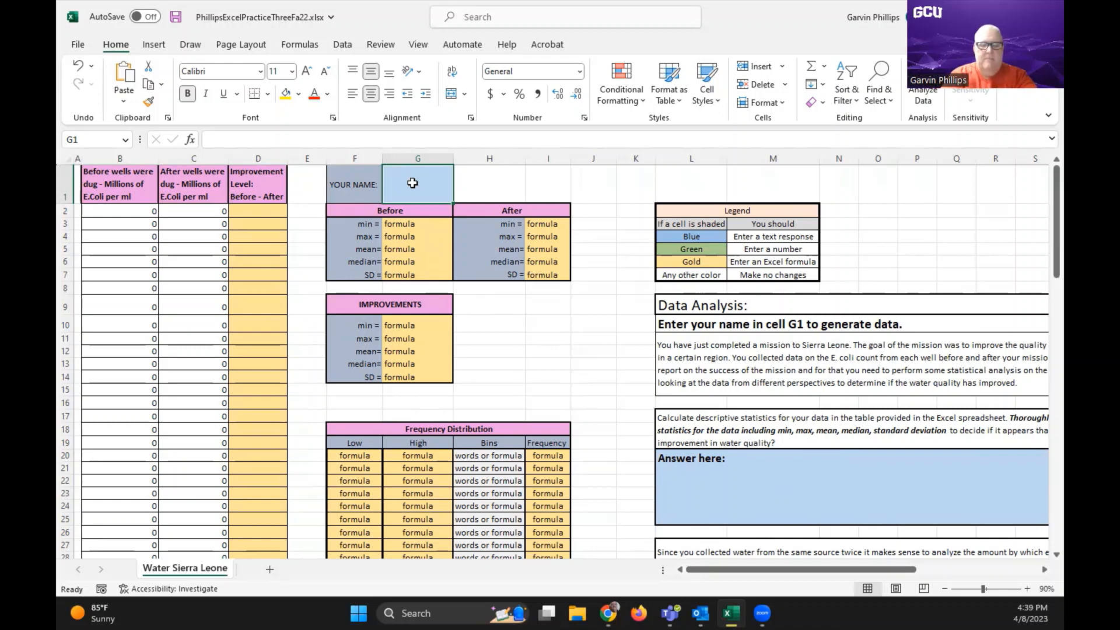
pyautogui.write('Garv')
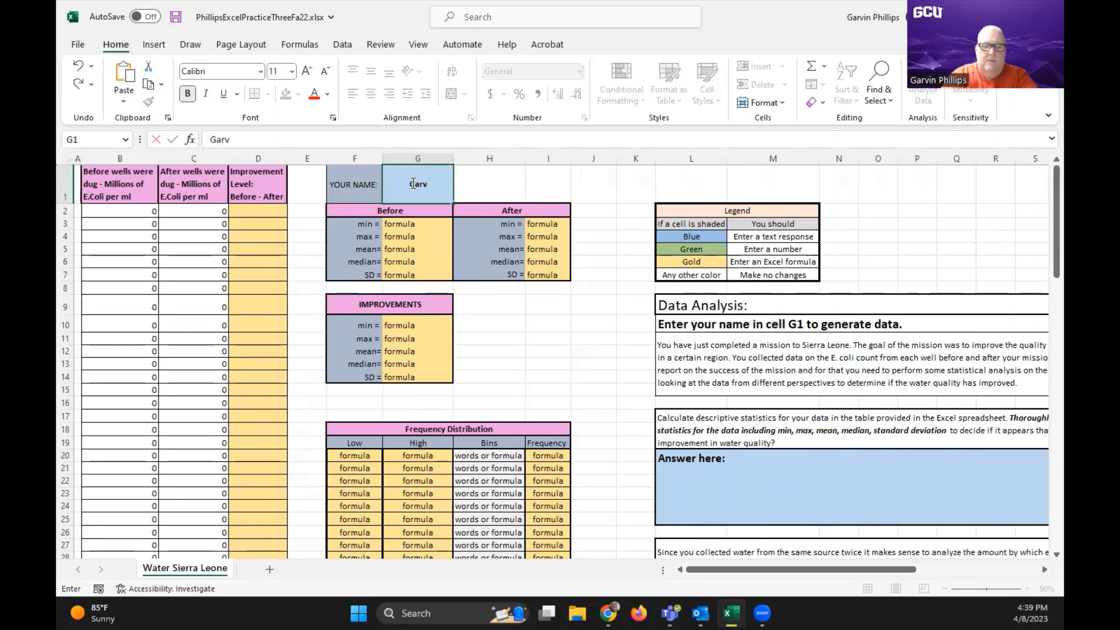
pyautogui.write('in Ph')
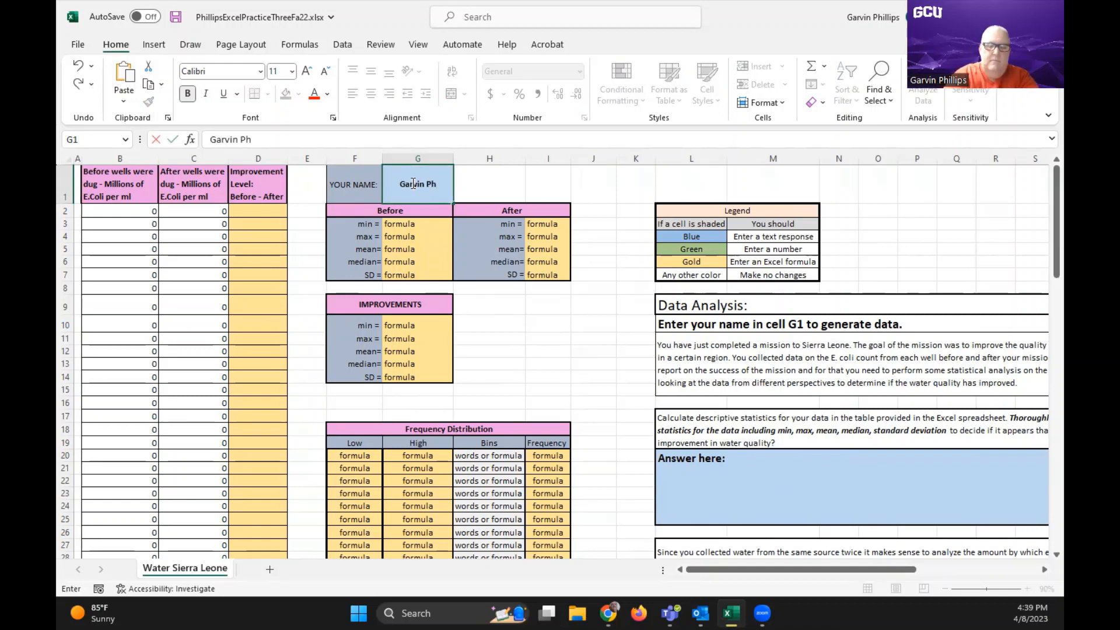
pyautogui.write('illips')
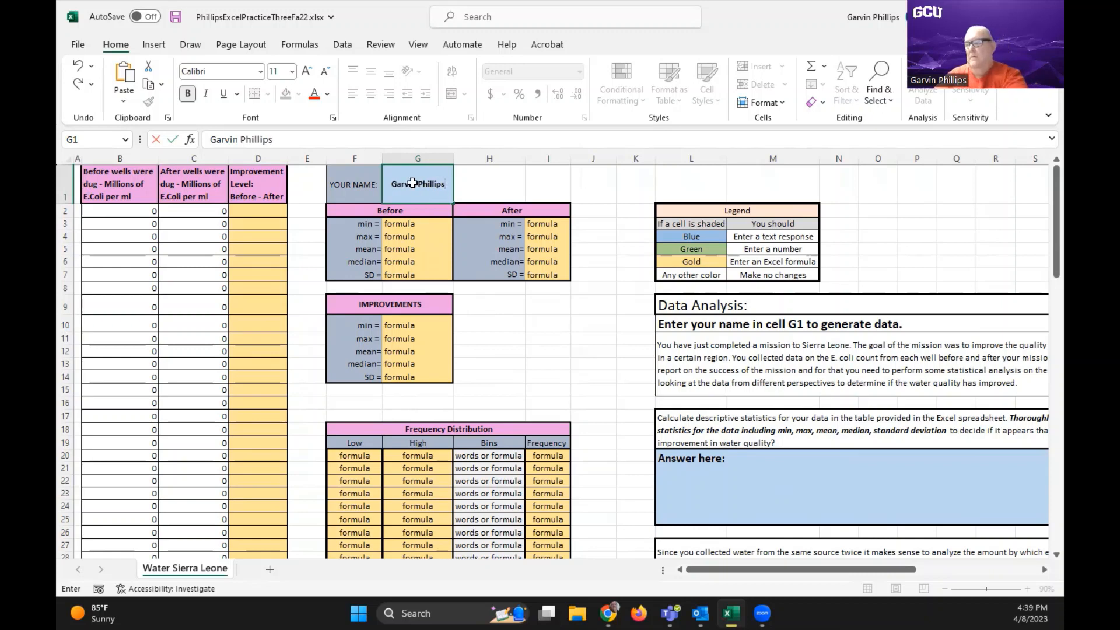
pyautogui.press('Return')
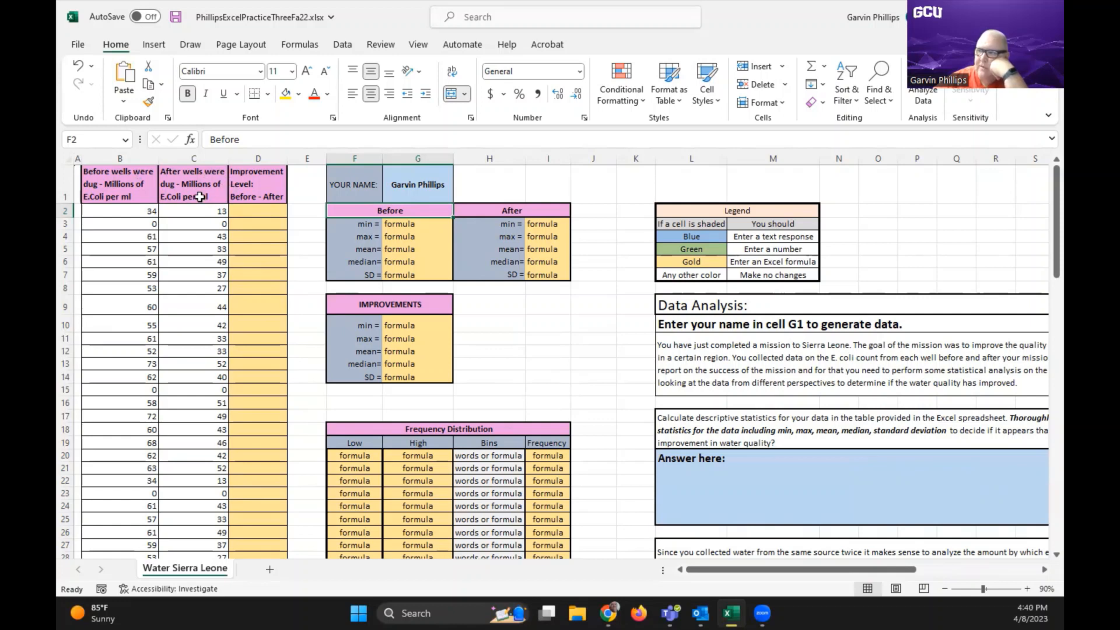
# Enter the formula =B2-C2 in D2 to calculate the first well's improvement level
pyautogui.click(257, 214)
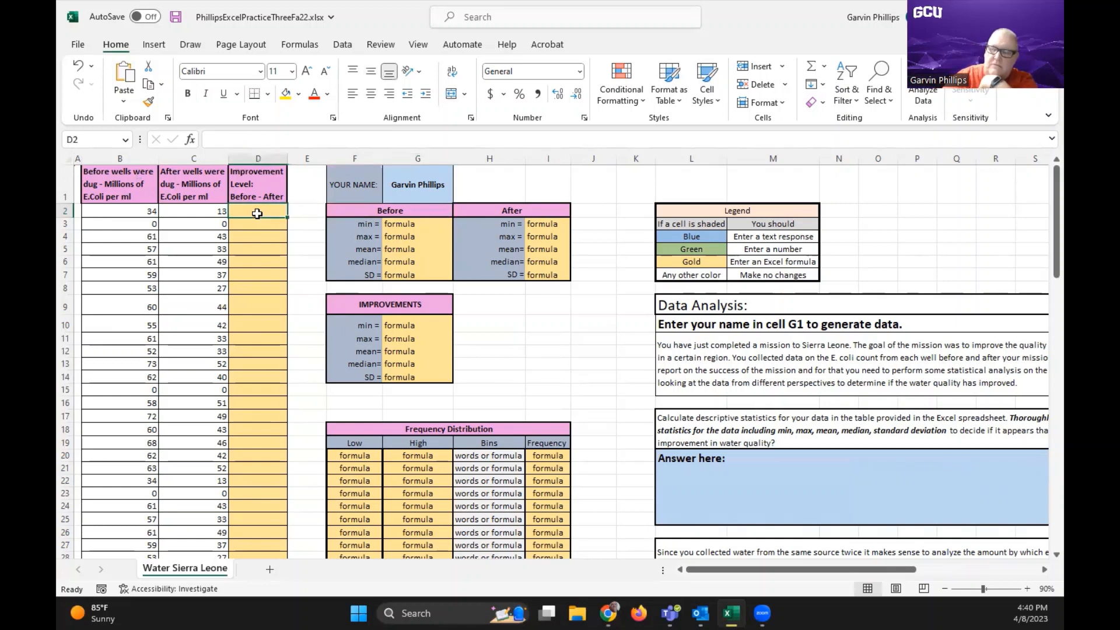
pyautogui.write('=')
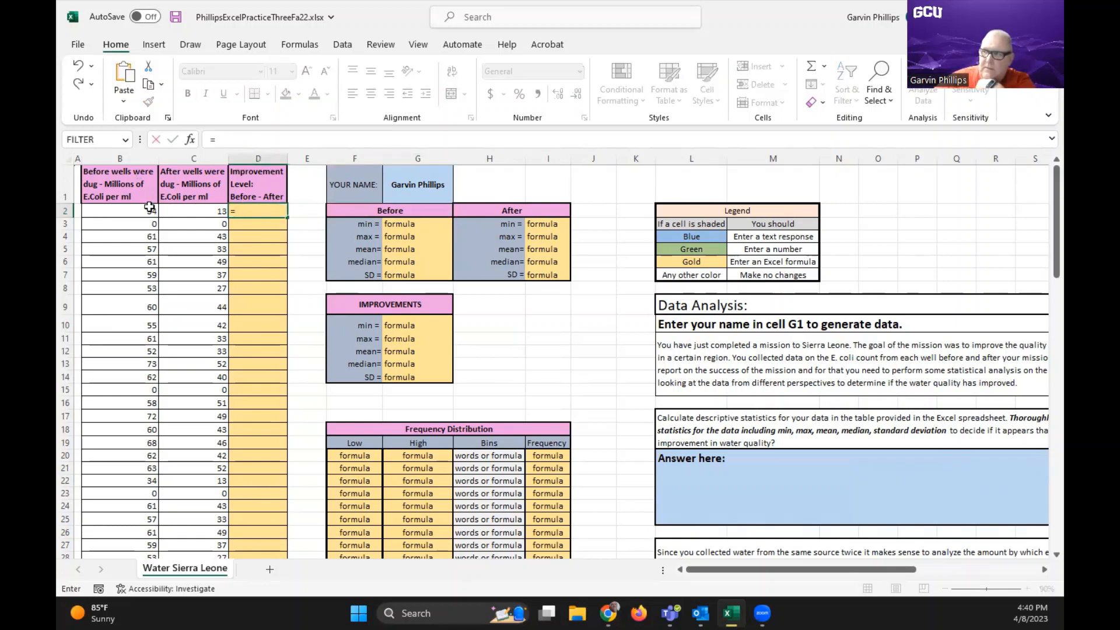
pyautogui.click(150, 208)
pyautogui.write('-')
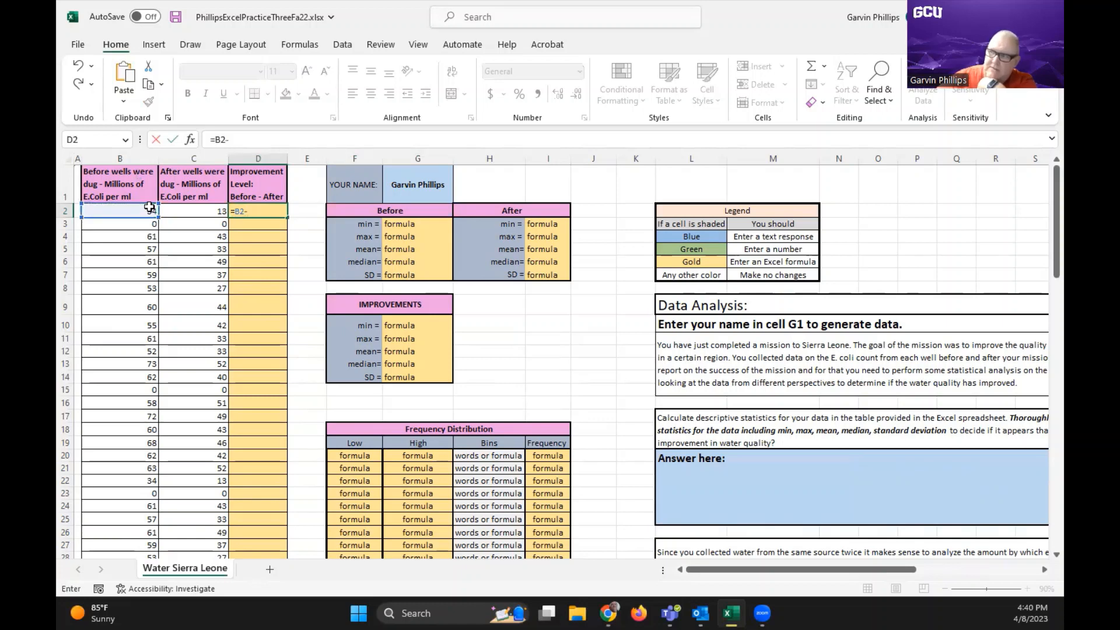
pyautogui.click(186, 211)
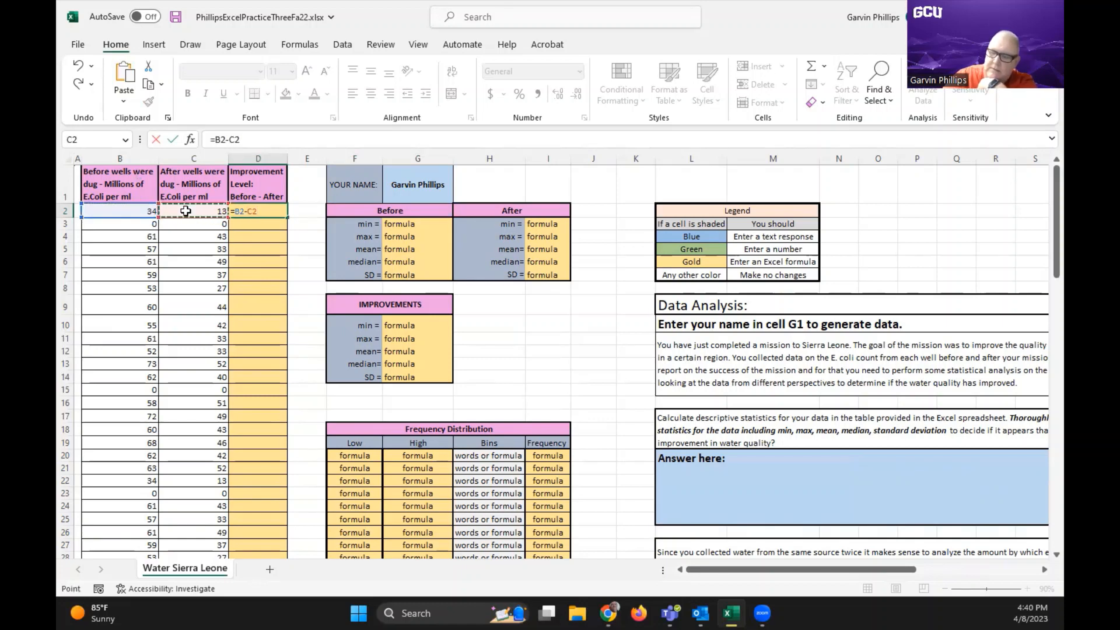
pyautogui.press('Return')
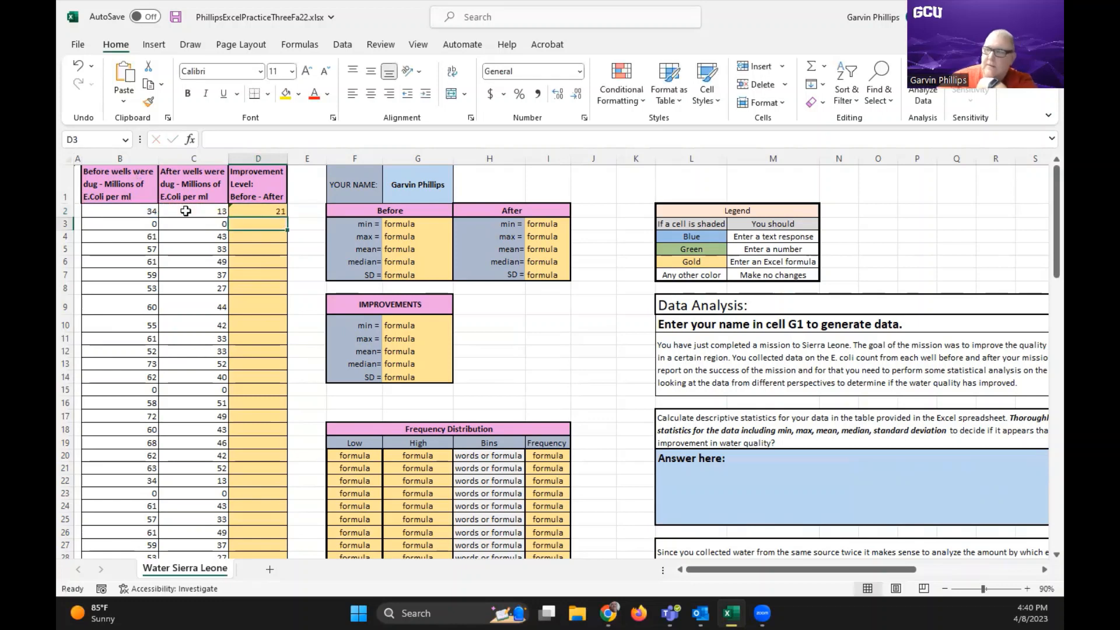
# Fill the improvement formula from D2 down column D through the last data row, 101
pyautogui.click(248, 211)
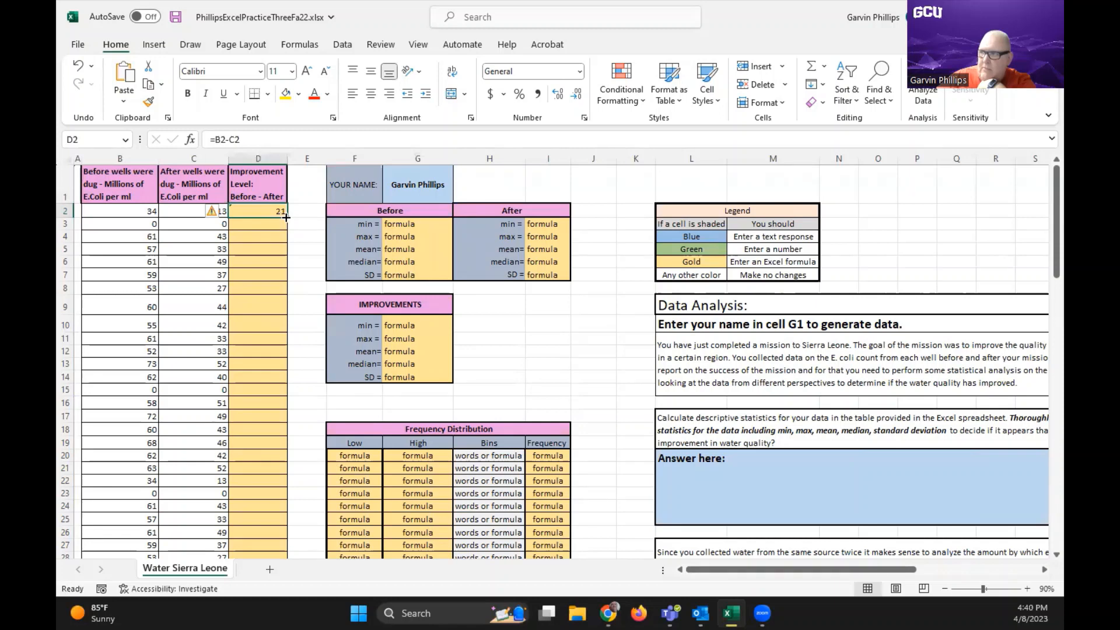
pyautogui.moveTo(286, 217); pyautogui.dragTo(285, 243)
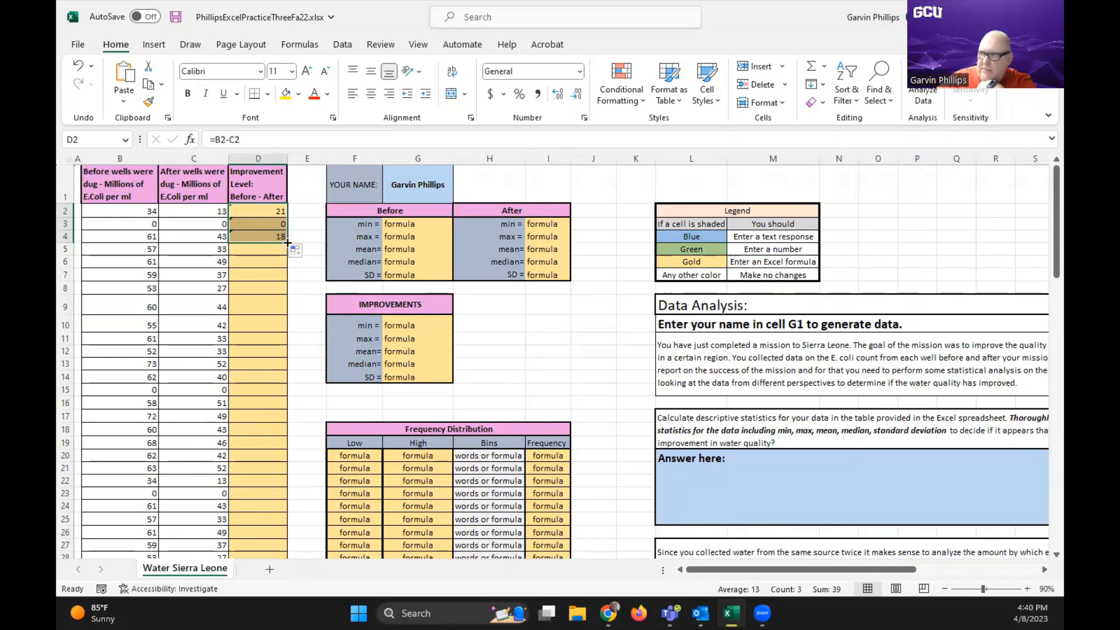
pyautogui.doubleClick(287, 242)
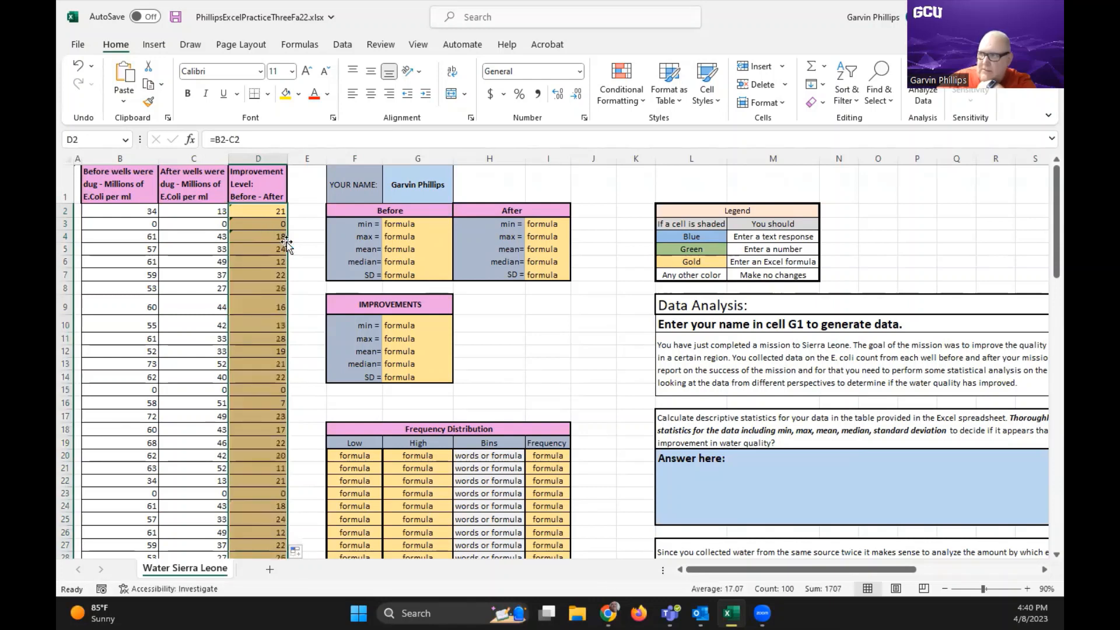
pyautogui.click(307, 293)
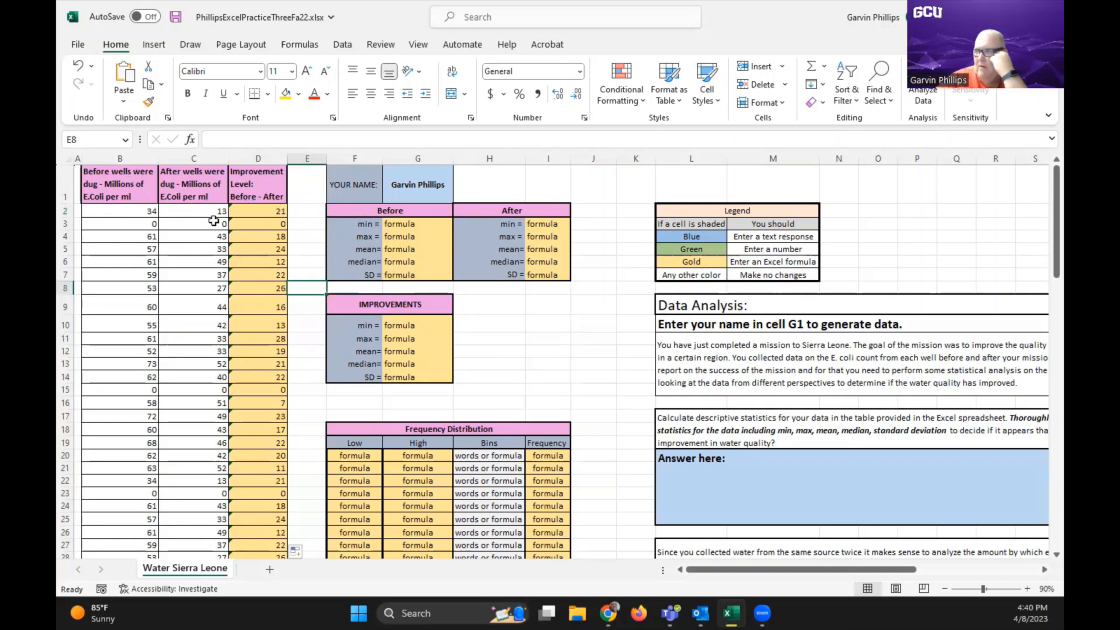
# Enter =min(b2:b101) in G3 as the minimum in the Before table
pyautogui.click(396, 225)
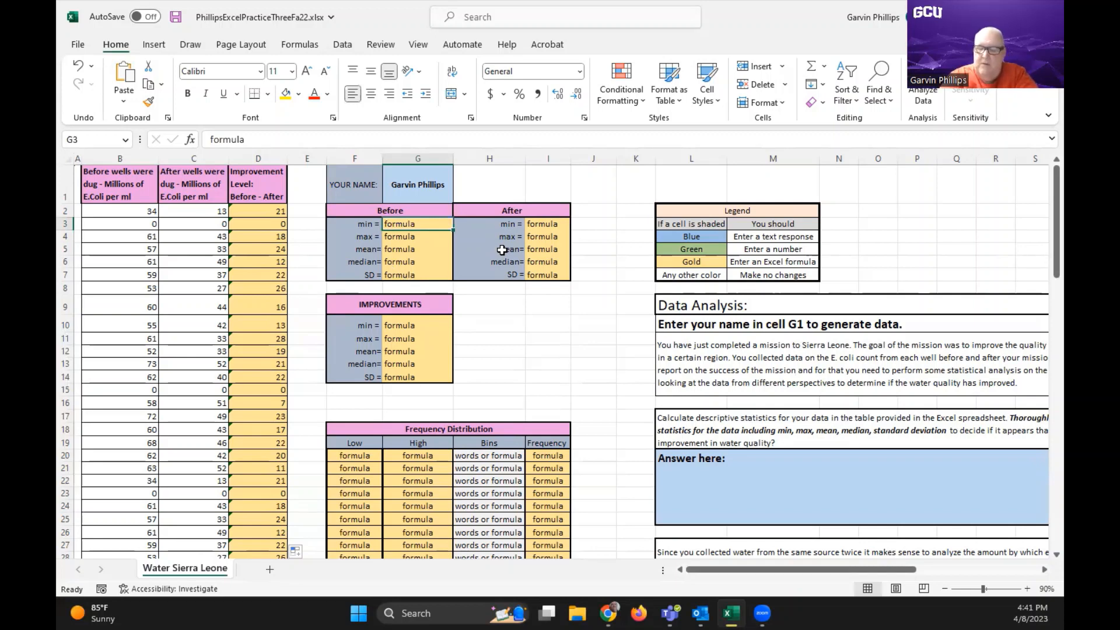
pyautogui.write('=')
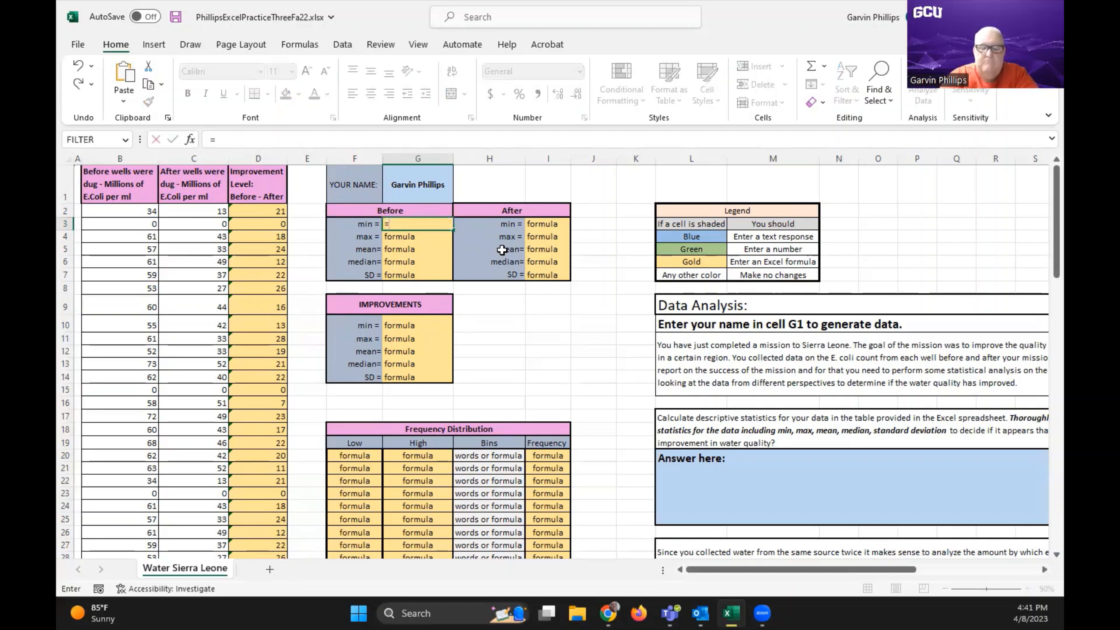
pyautogui.write('min')
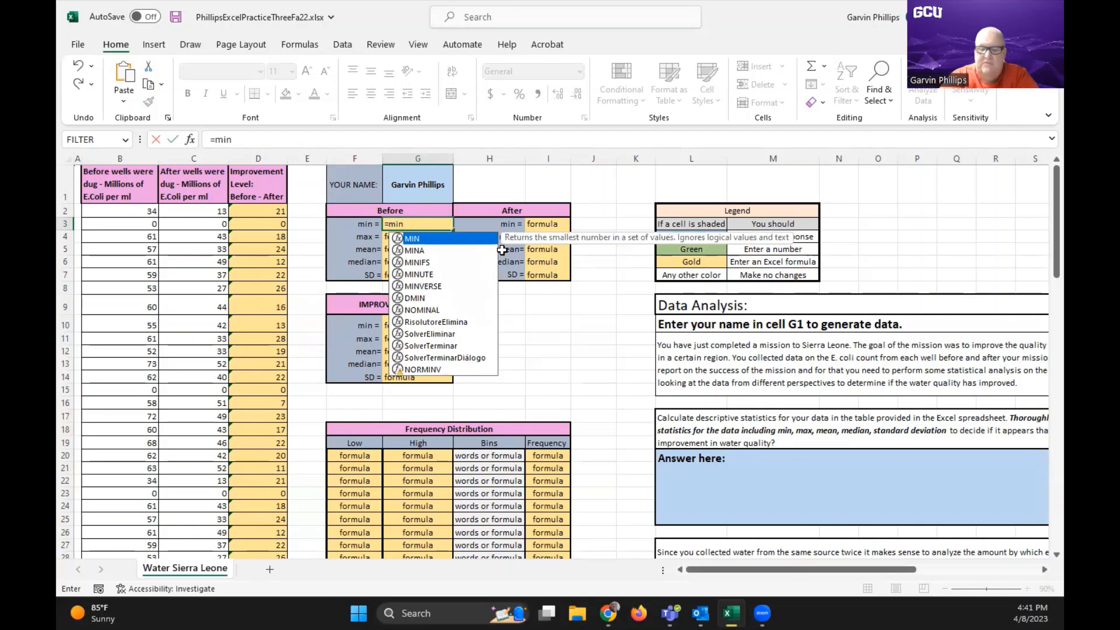
pyautogui.write('(')
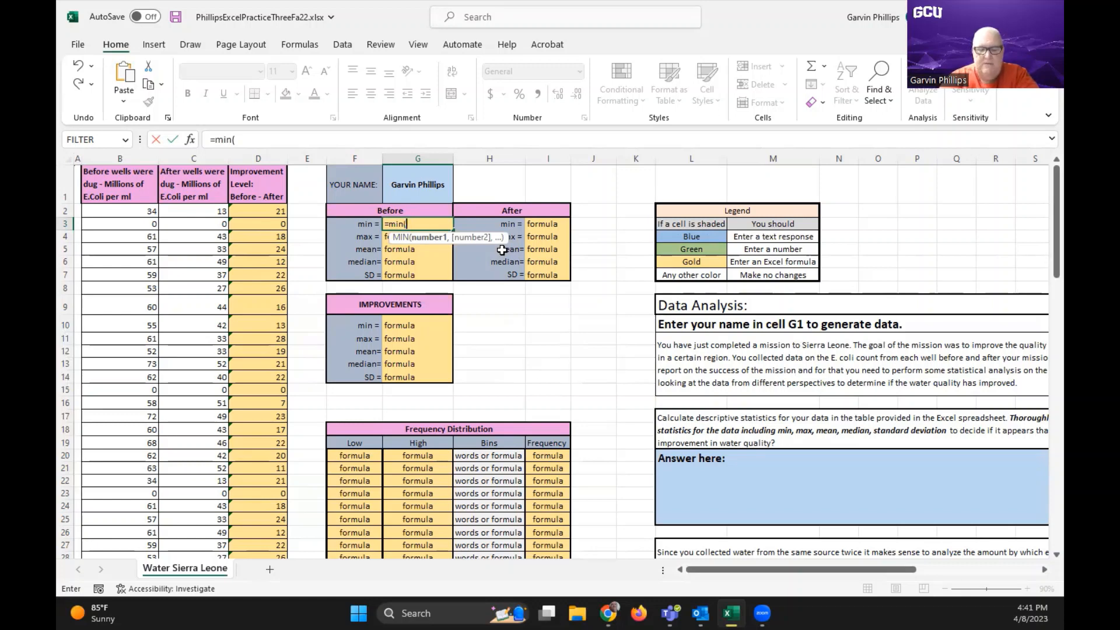
pyautogui.write('b2')
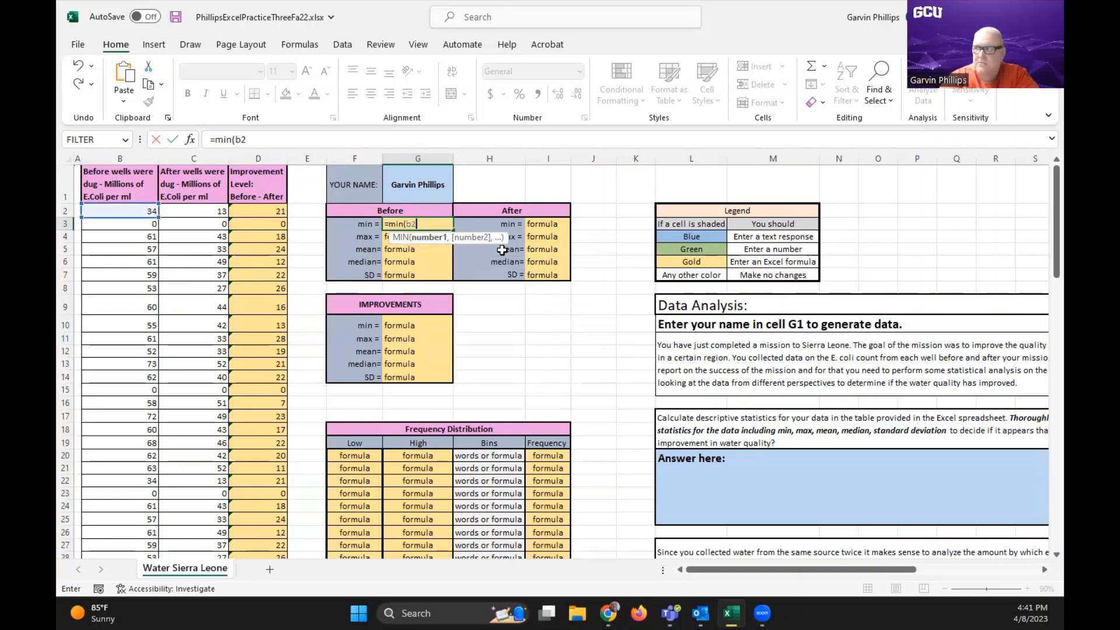
pyautogui.write(':')
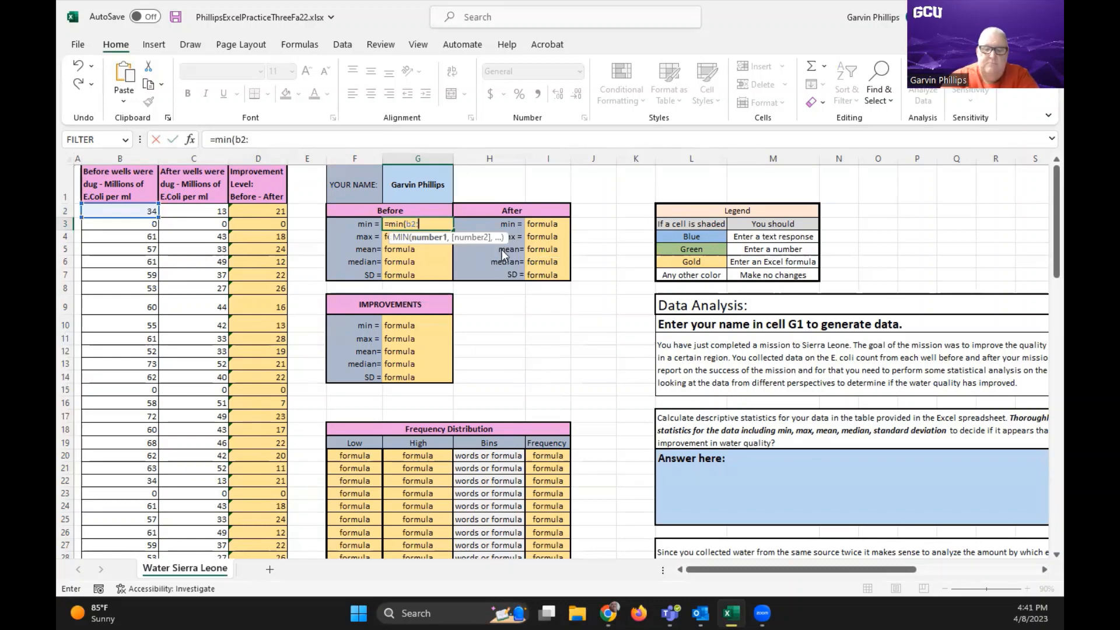
pyautogui.write('b101')
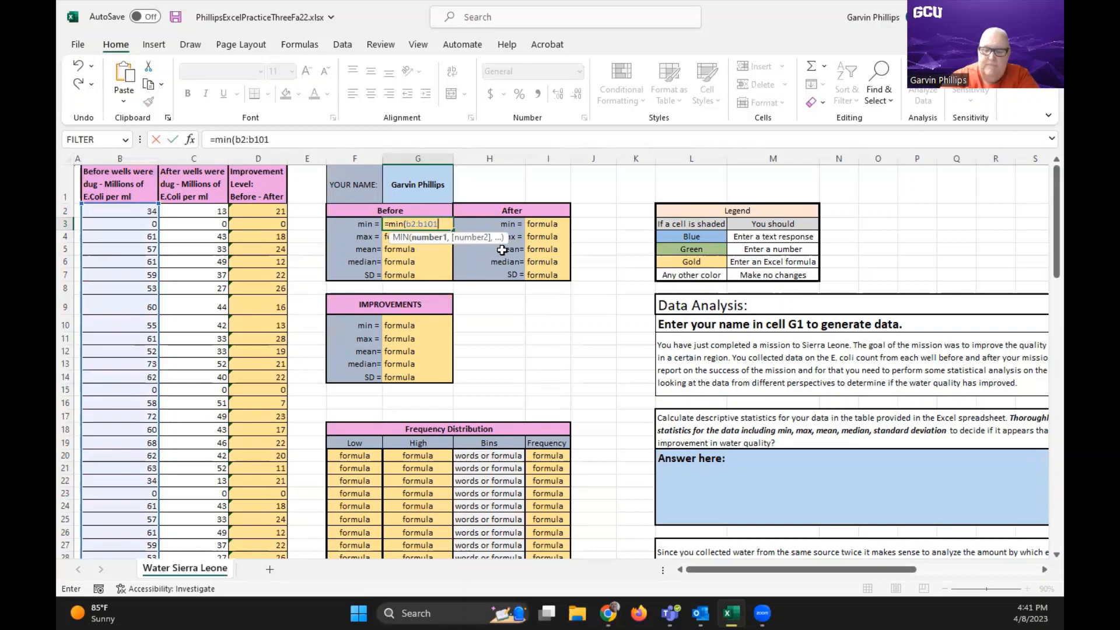
pyautogui.write(')')
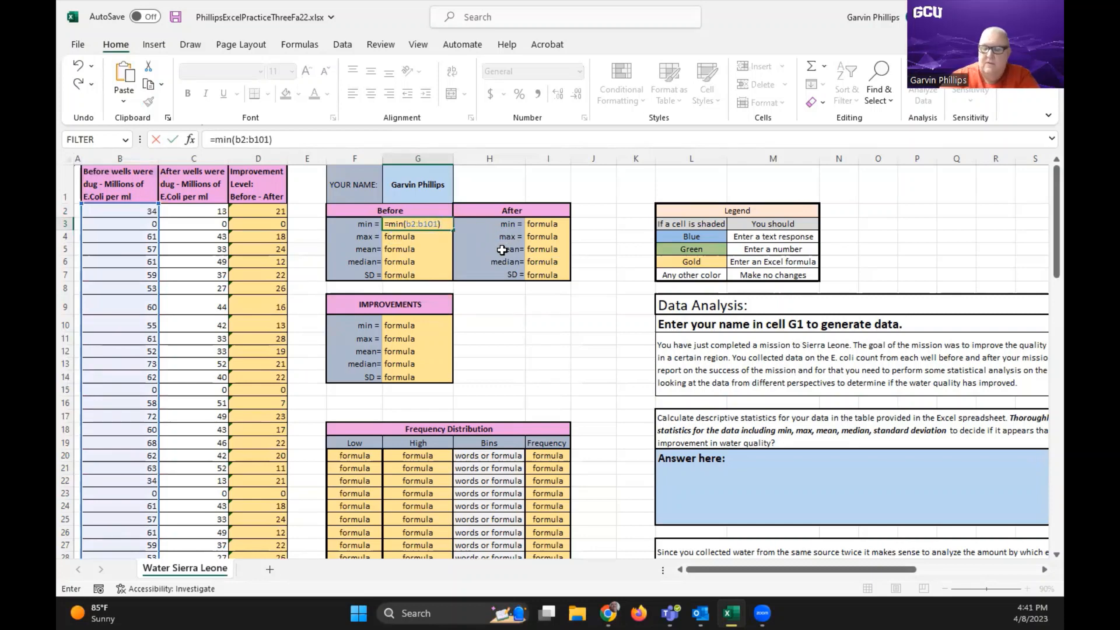
pyautogui.press('Return')
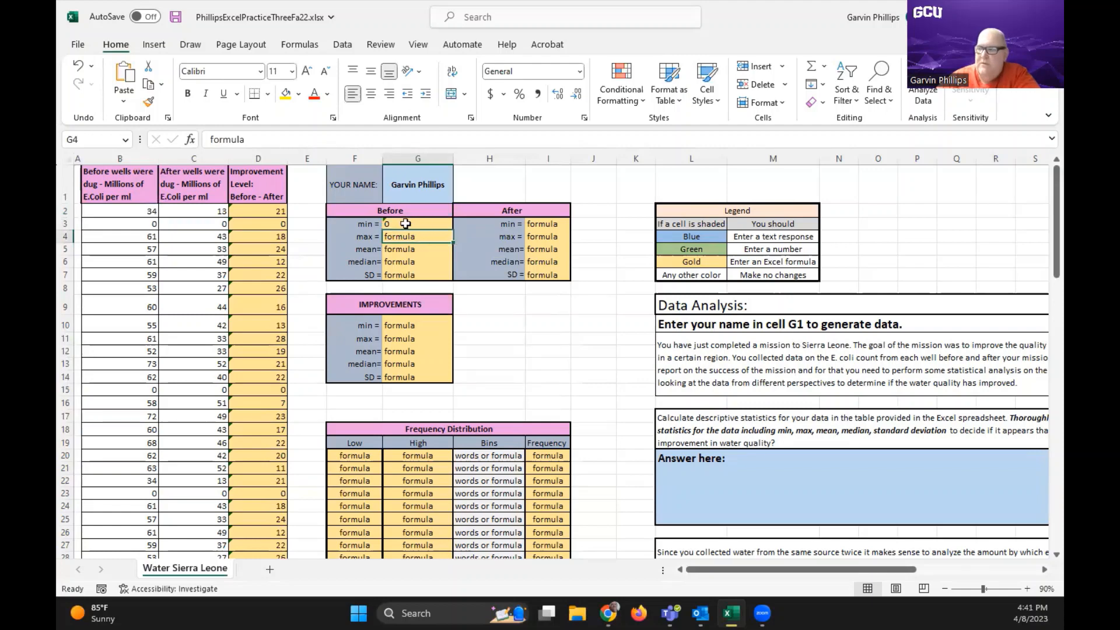
# Enter =max(b2:b101) in G4 as the maximum in the Before table
pyautogui.scroll(-6, 301, 265)
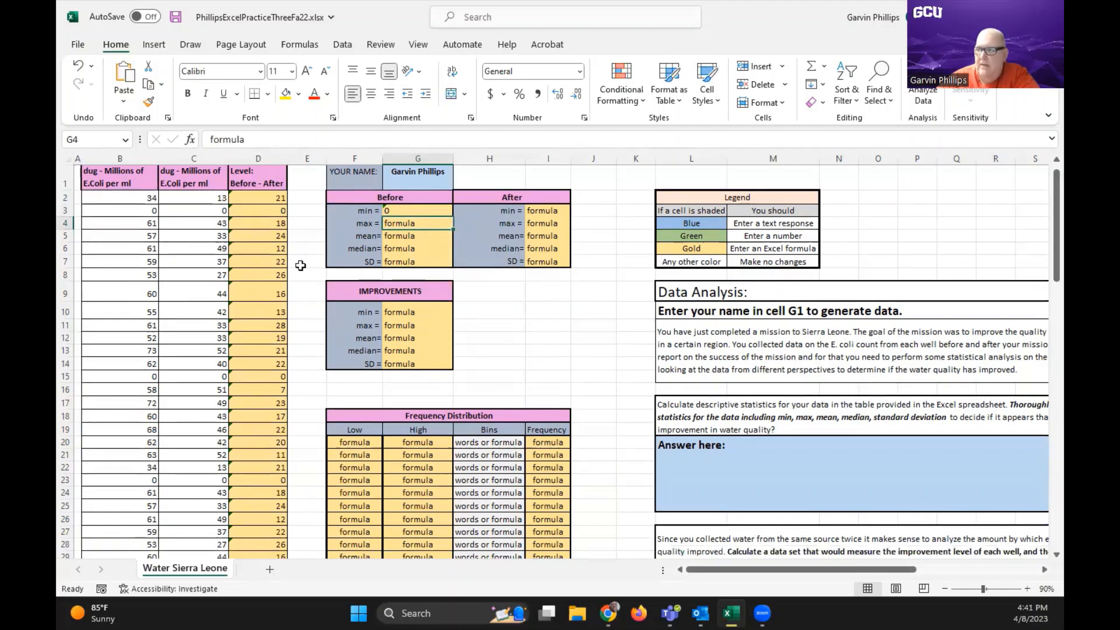
pyautogui.scroll(-20, 301, 265)
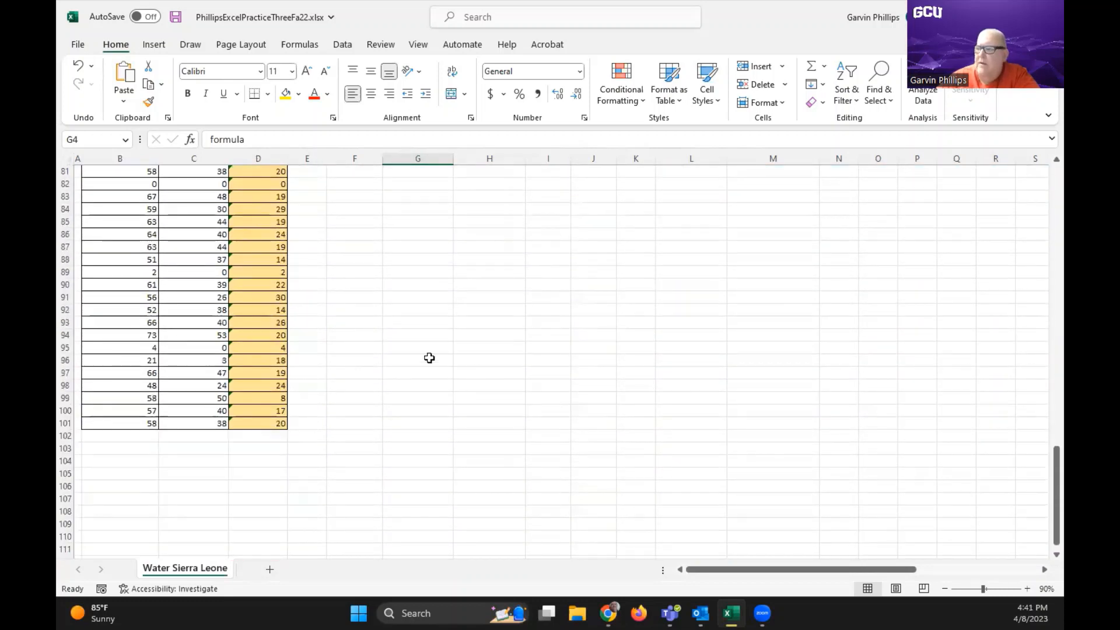
pyautogui.scroll(9, 414, 342)
pyautogui.scroll(18, 413, 341)
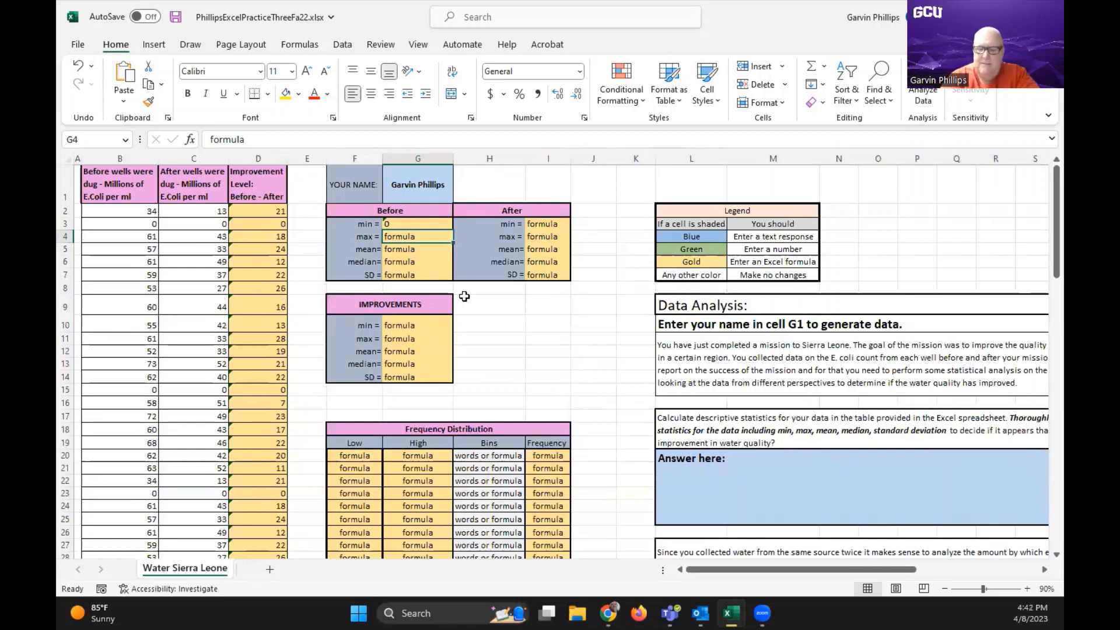
pyautogui.write('=ma')
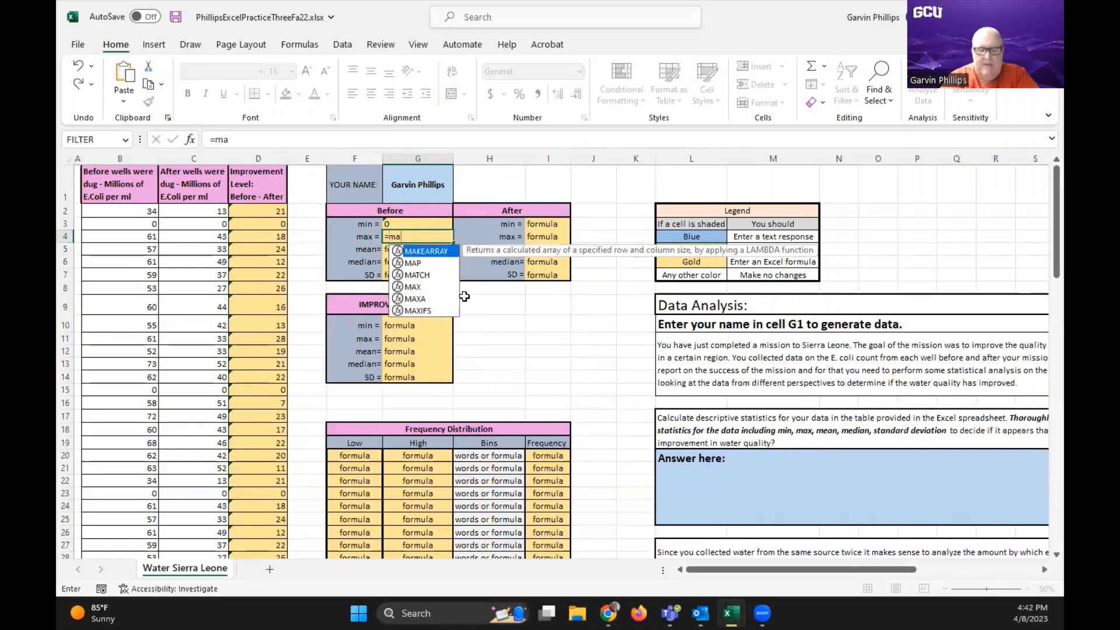
pyautogui.write('x')
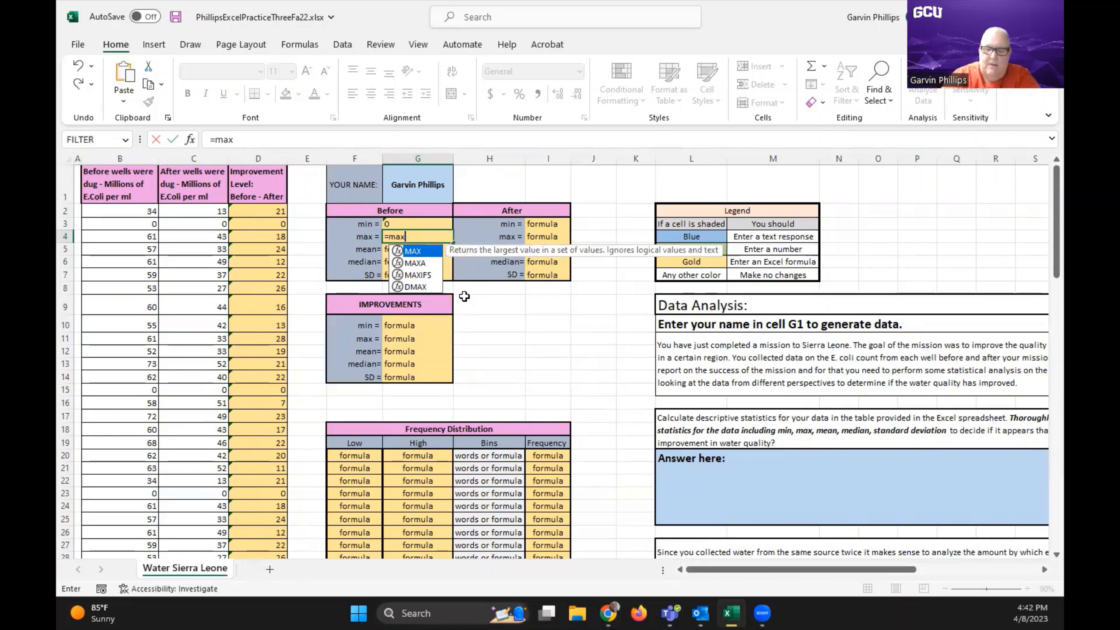
pyautogui.write('(')
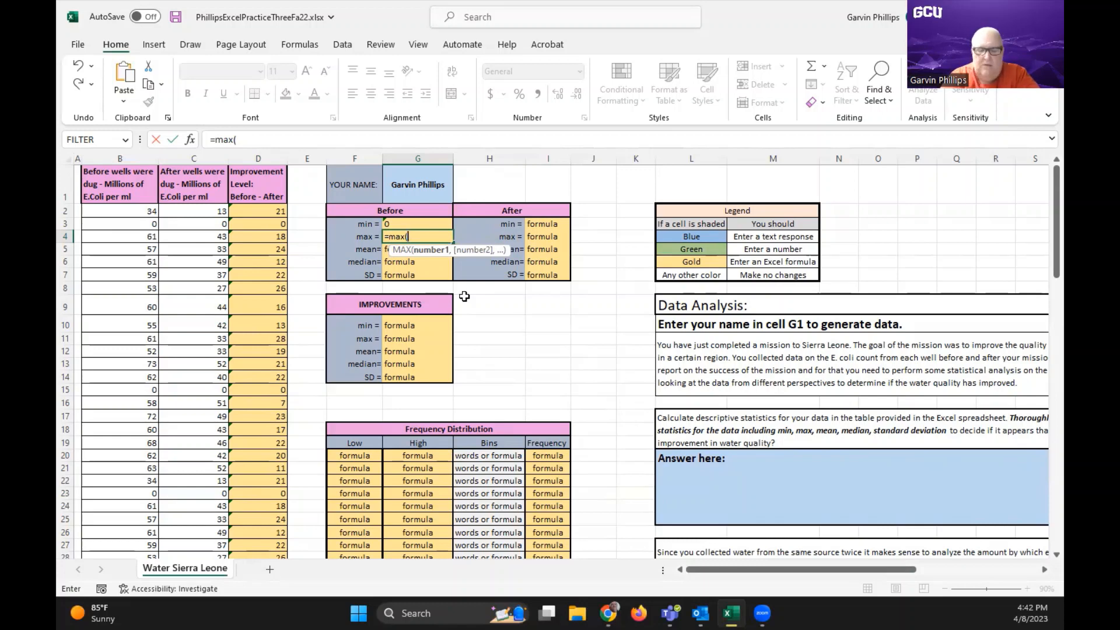
pyautogui.write('b2:')
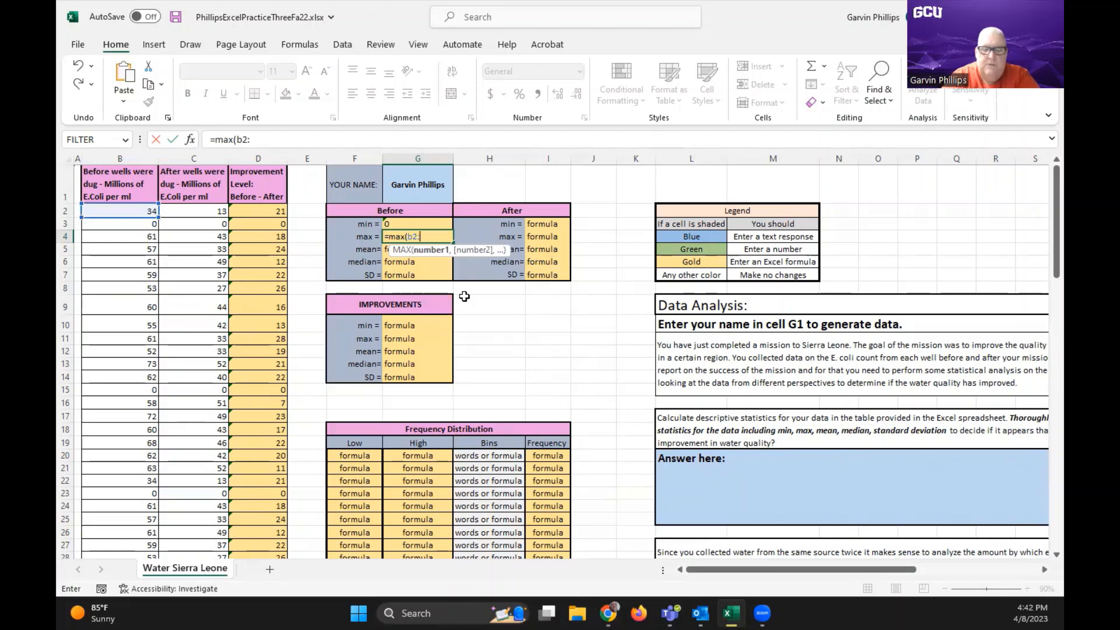
pyautogui.write('b101')
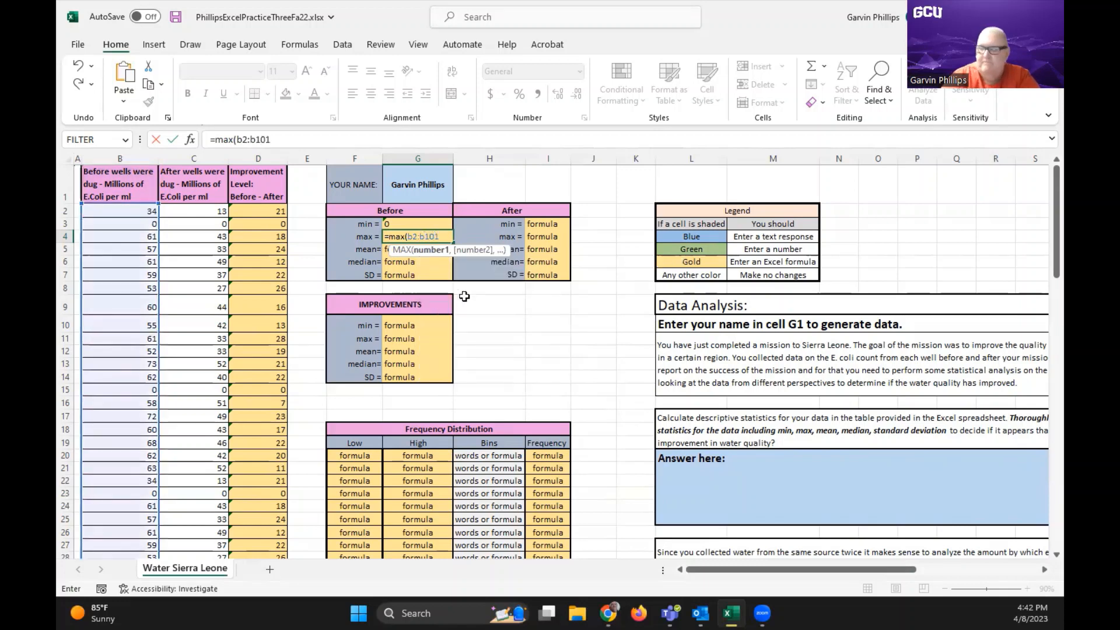
pyautogui.write(')')
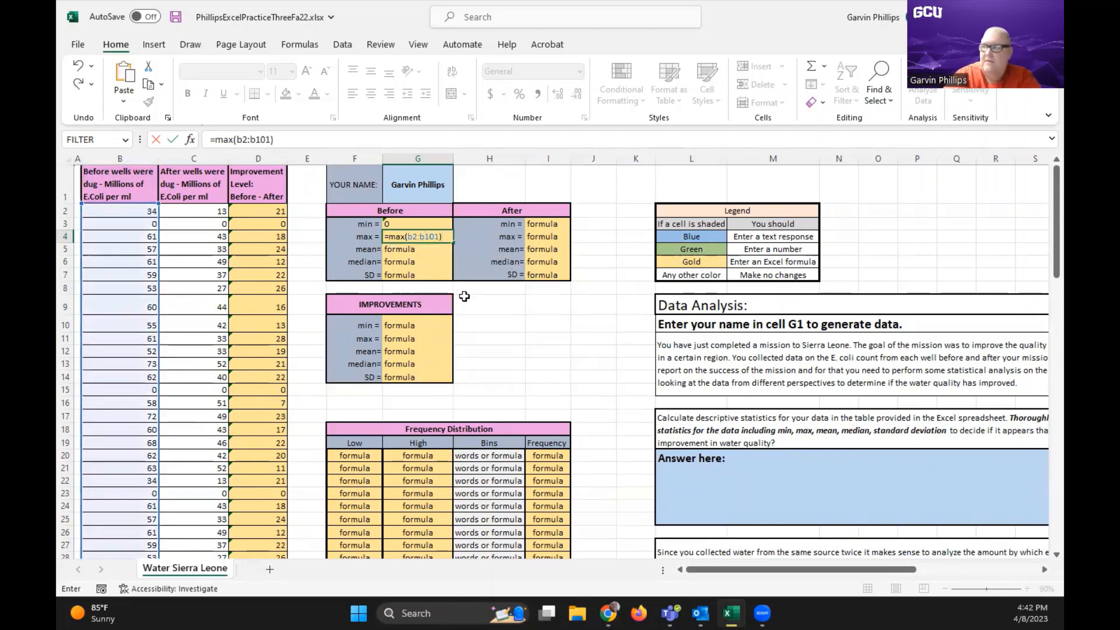
pyautogui.press('Return')
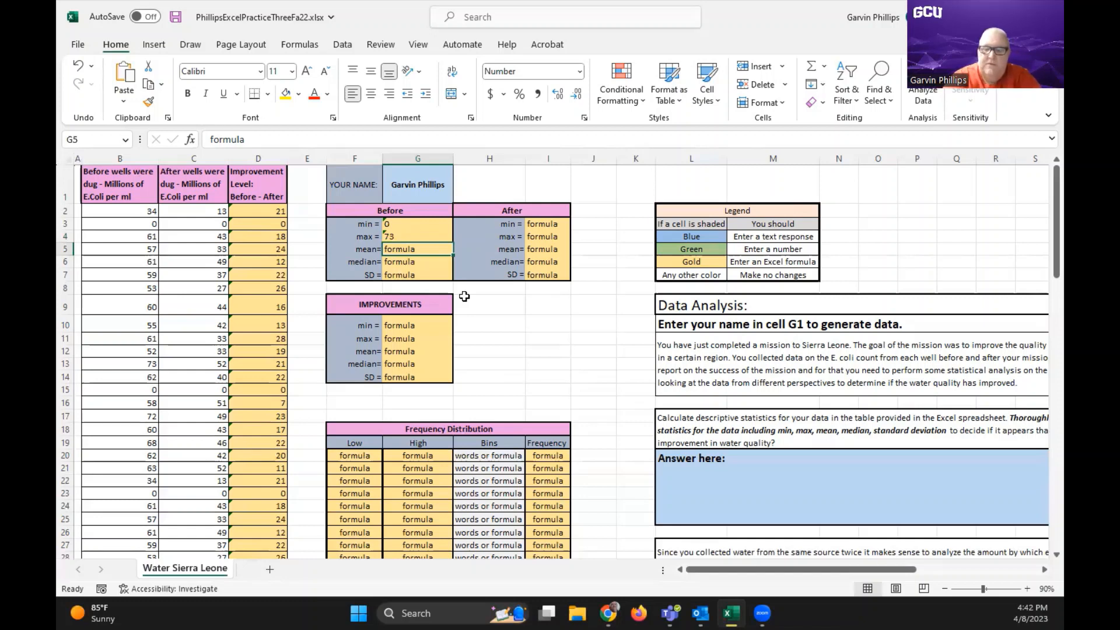
# Enter =average(b2:b101) in G5 as the mean in the Before table
pyautogui.write('=')
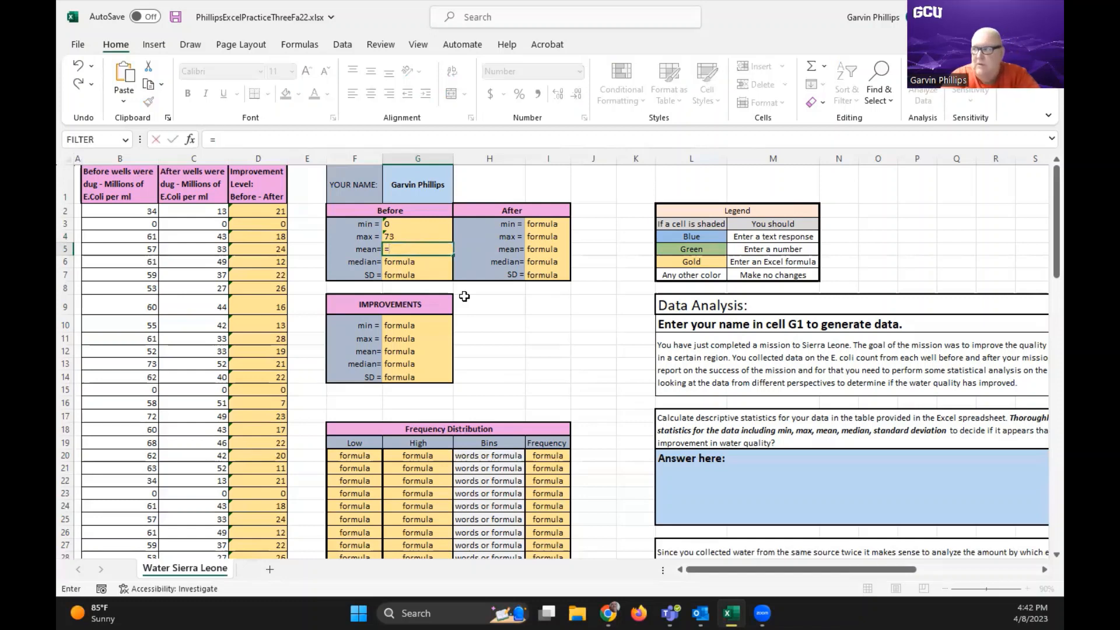
pyautogui.write('aver')
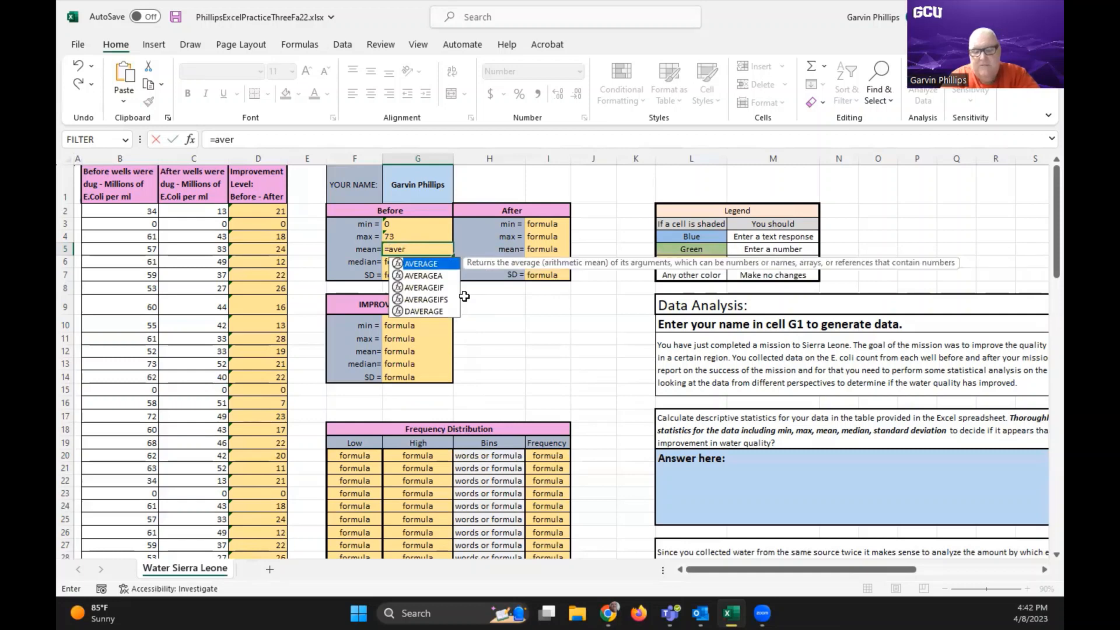
pyautogui.write('age')
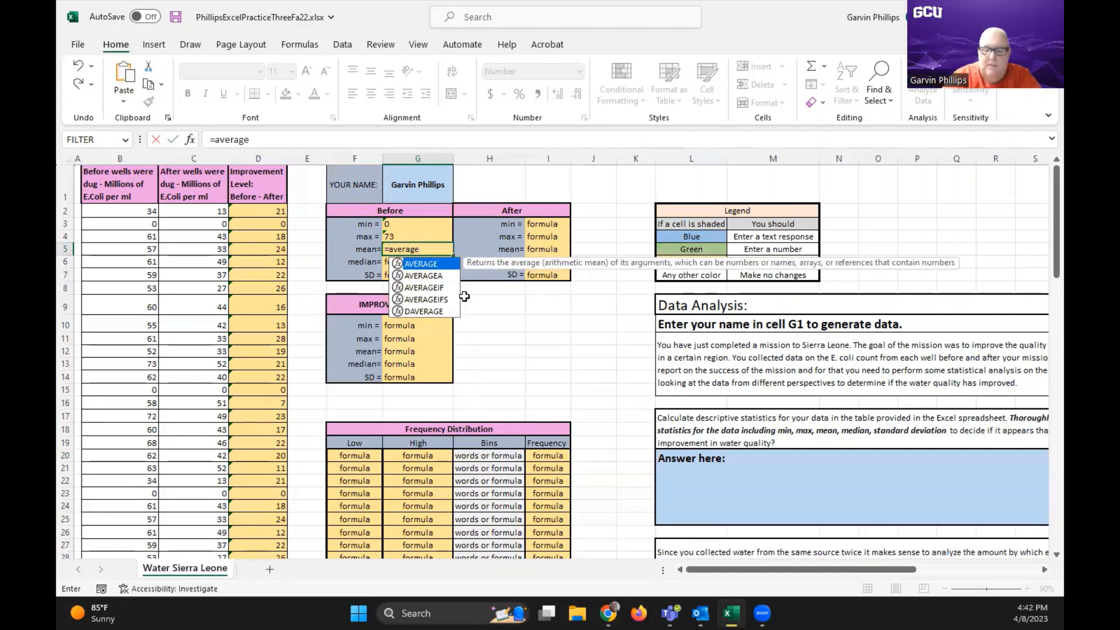
pyautogui.write('(b2:')
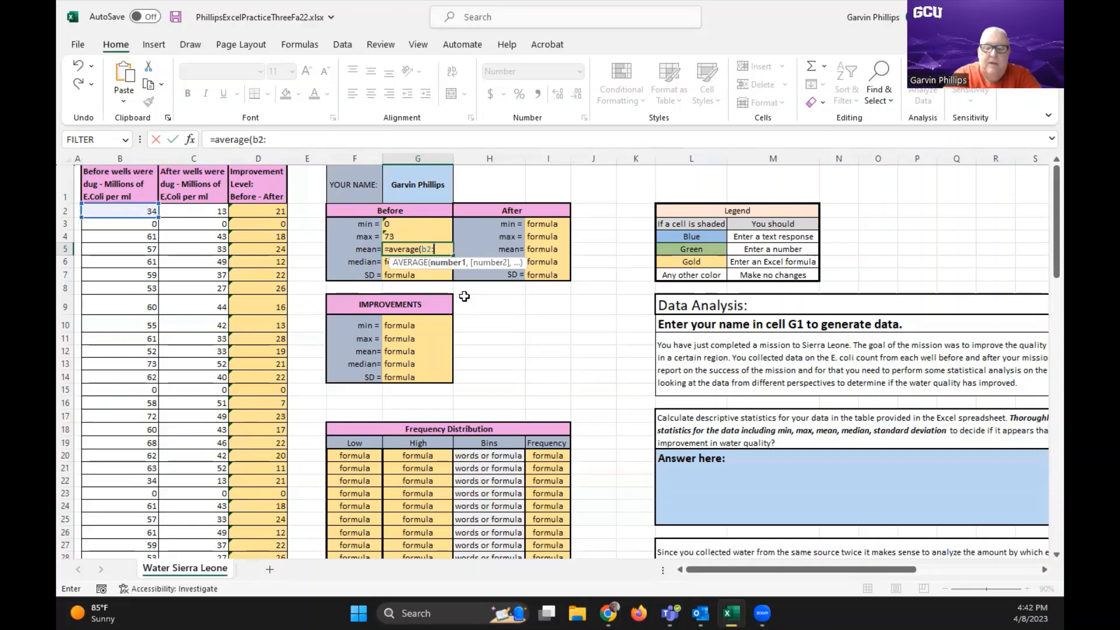
pyautogui.write('b101')
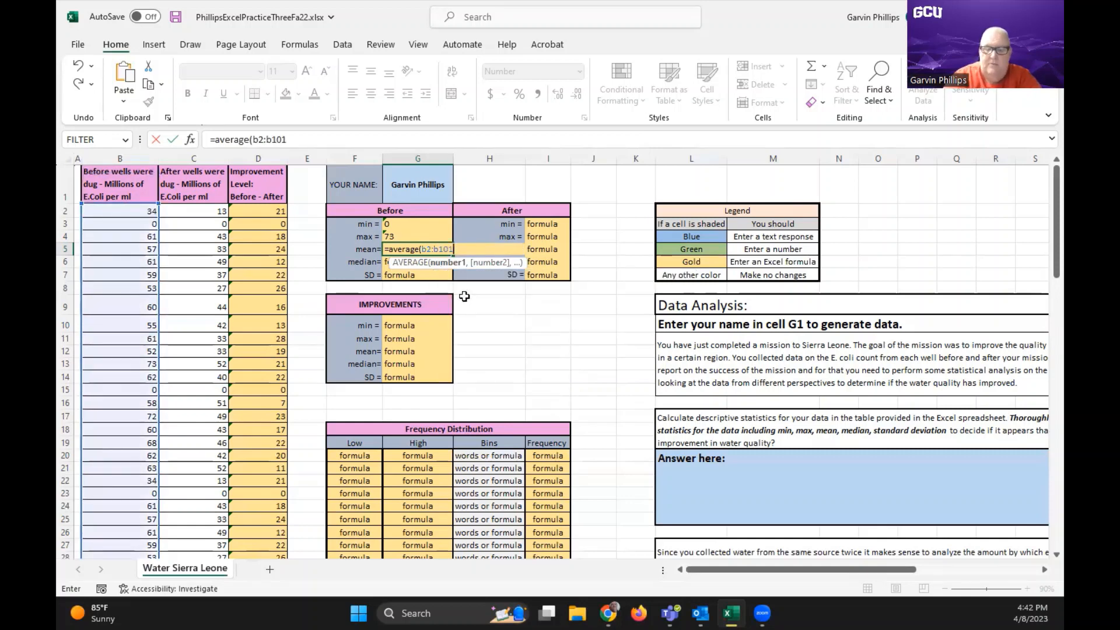
pyautogui.write(')')
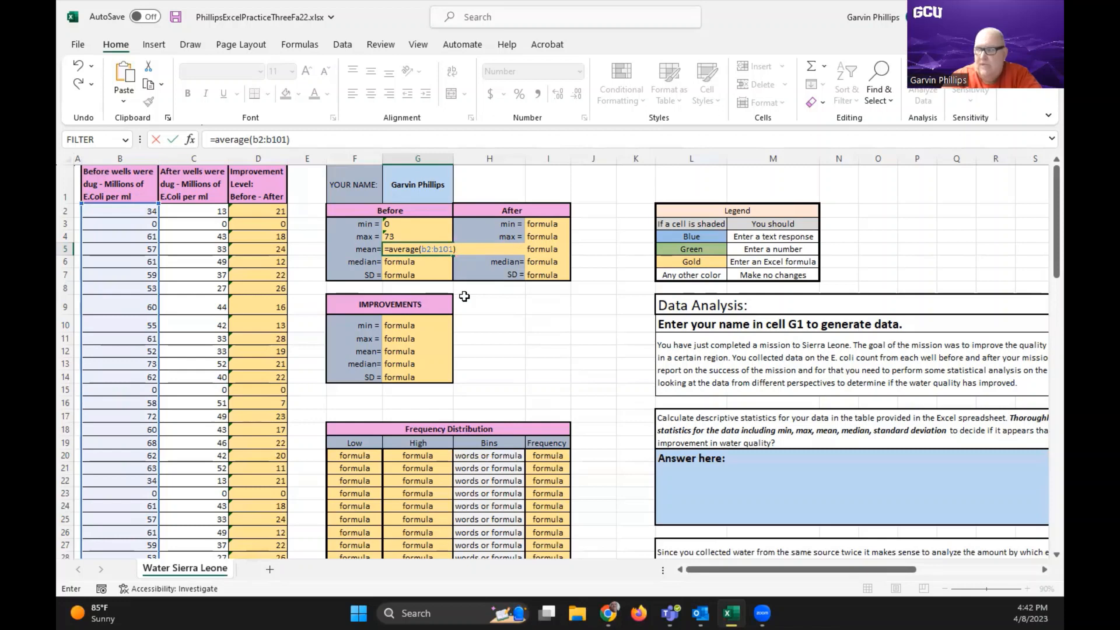
pyautogui.press('Return')
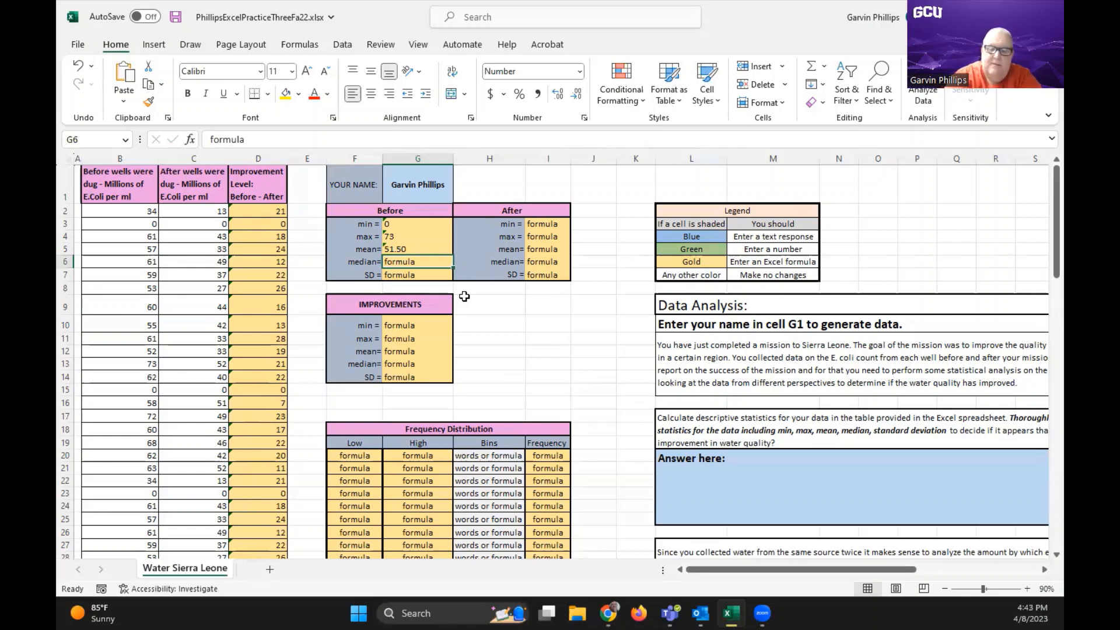
# Enter =median(b2:b101) in G6 as the median in the Before table
pyautogui.write('=me')
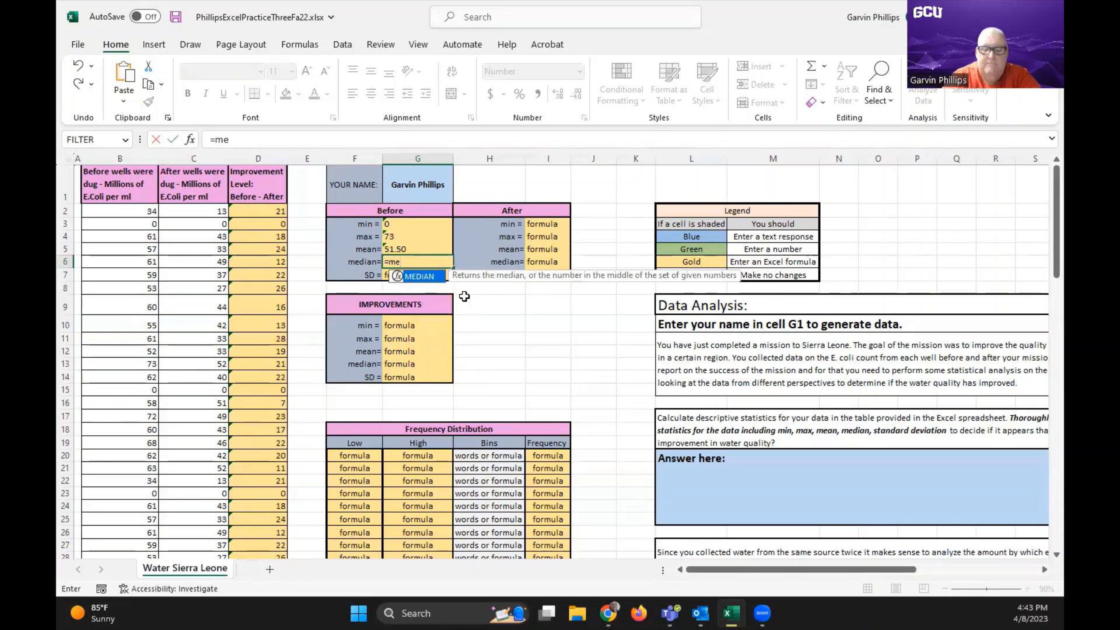
pyautogui.write('dian')
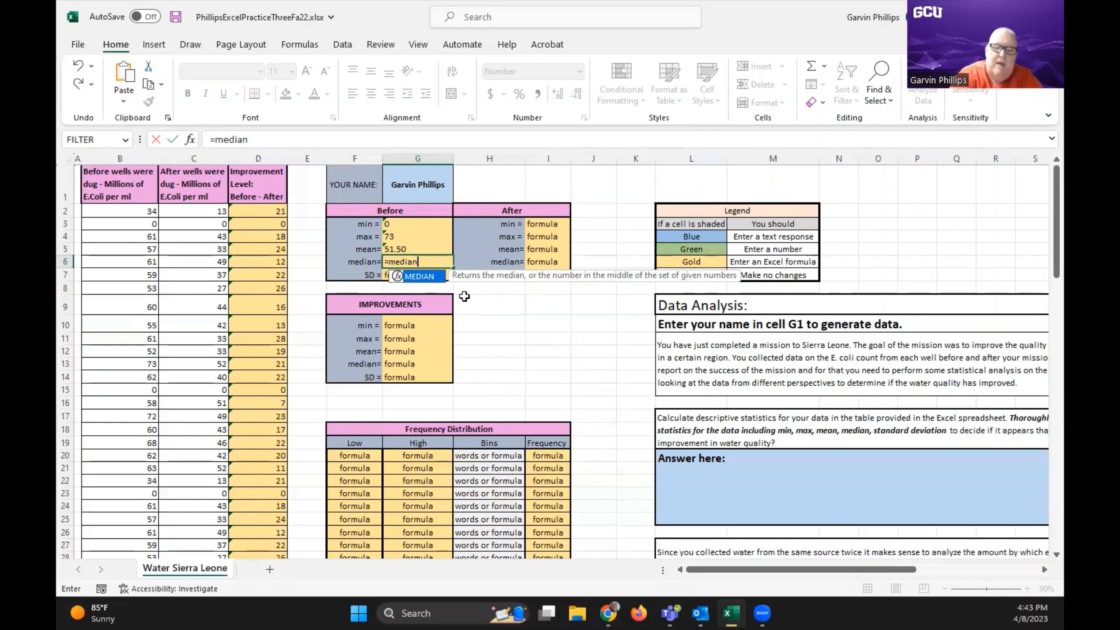
pyautogui.write('(')
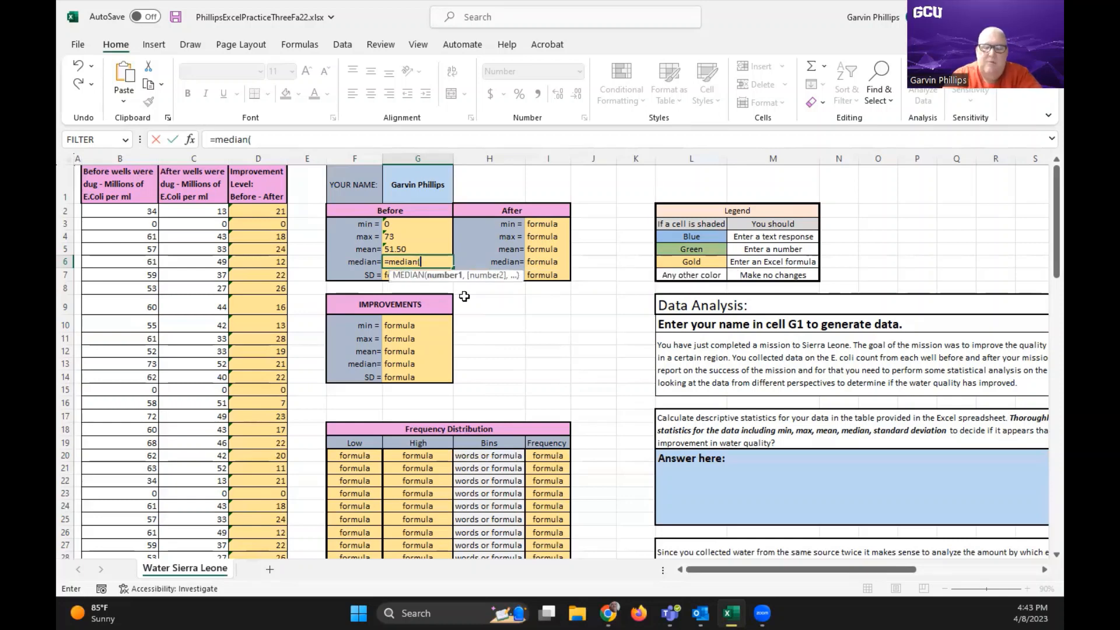
pyautogui.write('b2')
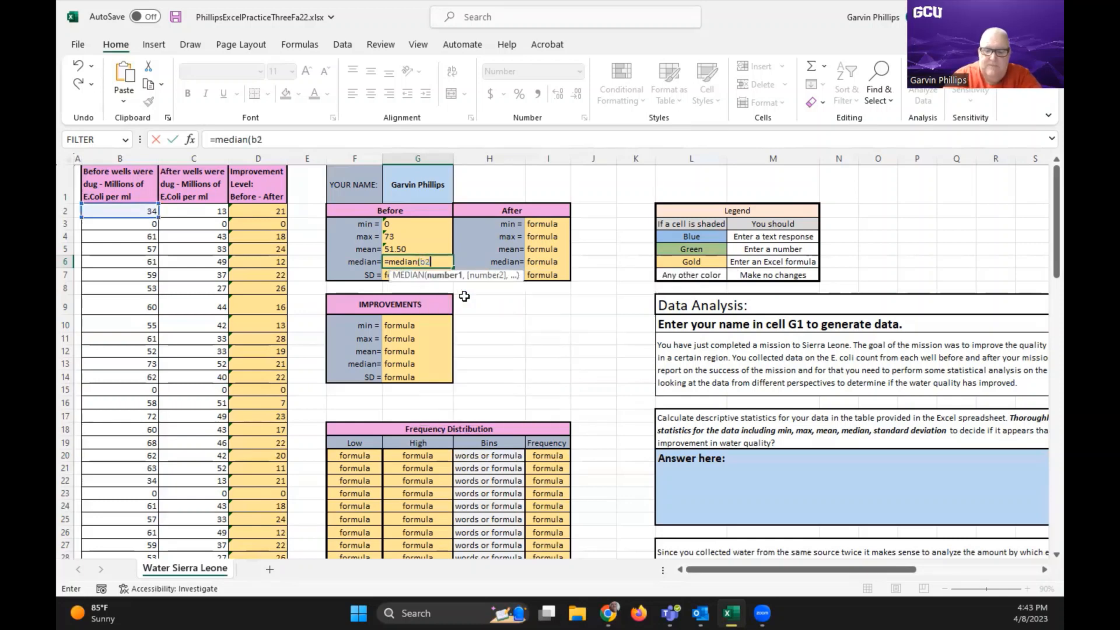
pyautogui.write(':b')
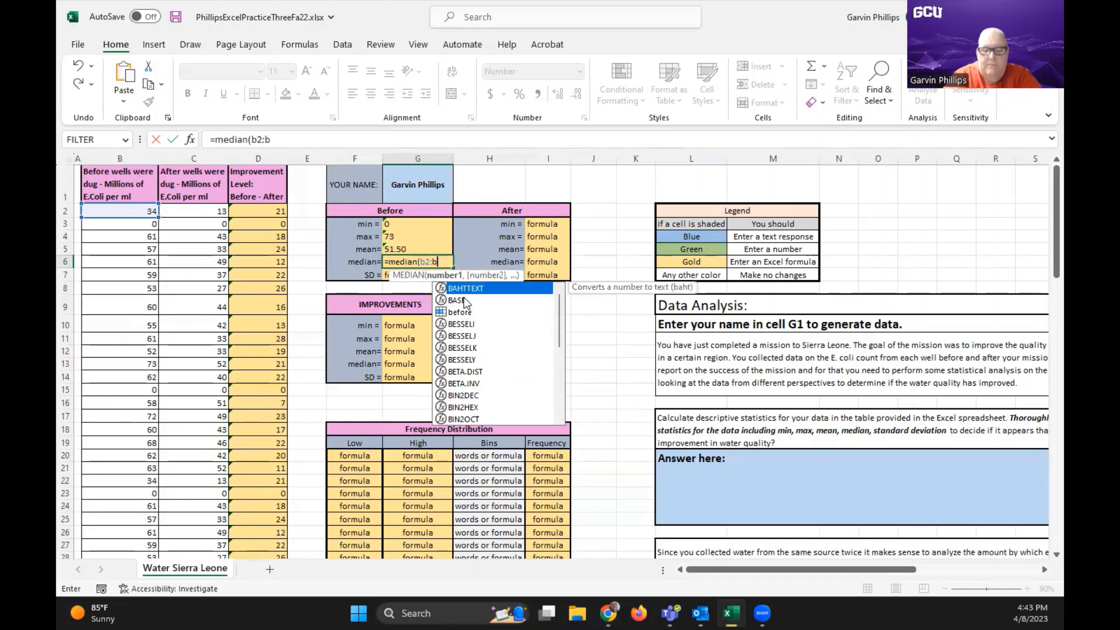
pyautogui.write('101')
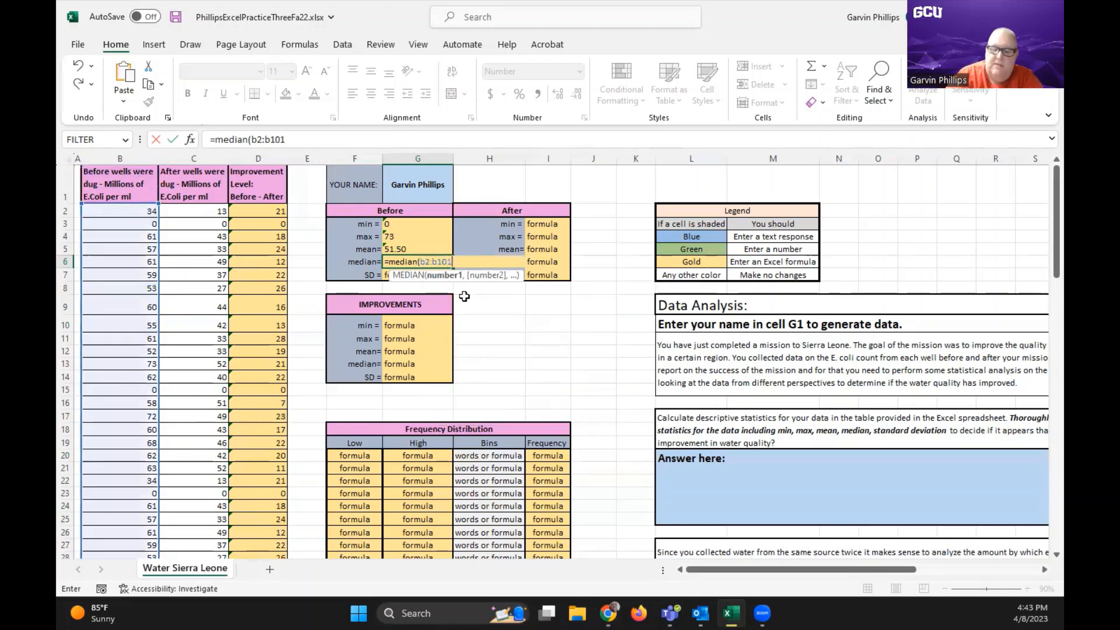
pyautogui.write(')')
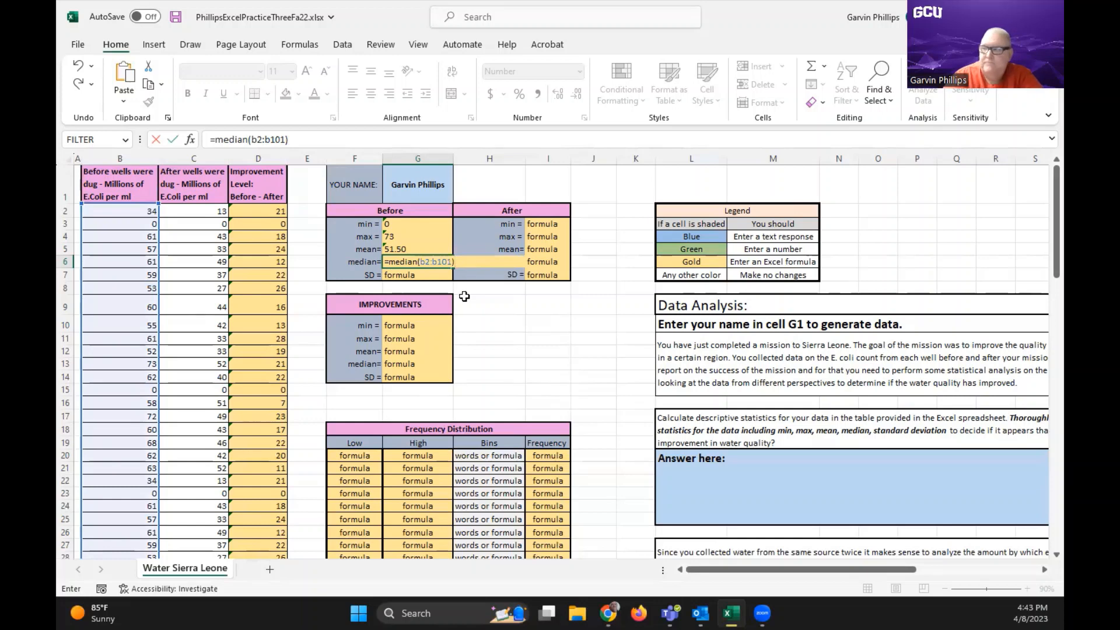
pyautogui.press('Return')
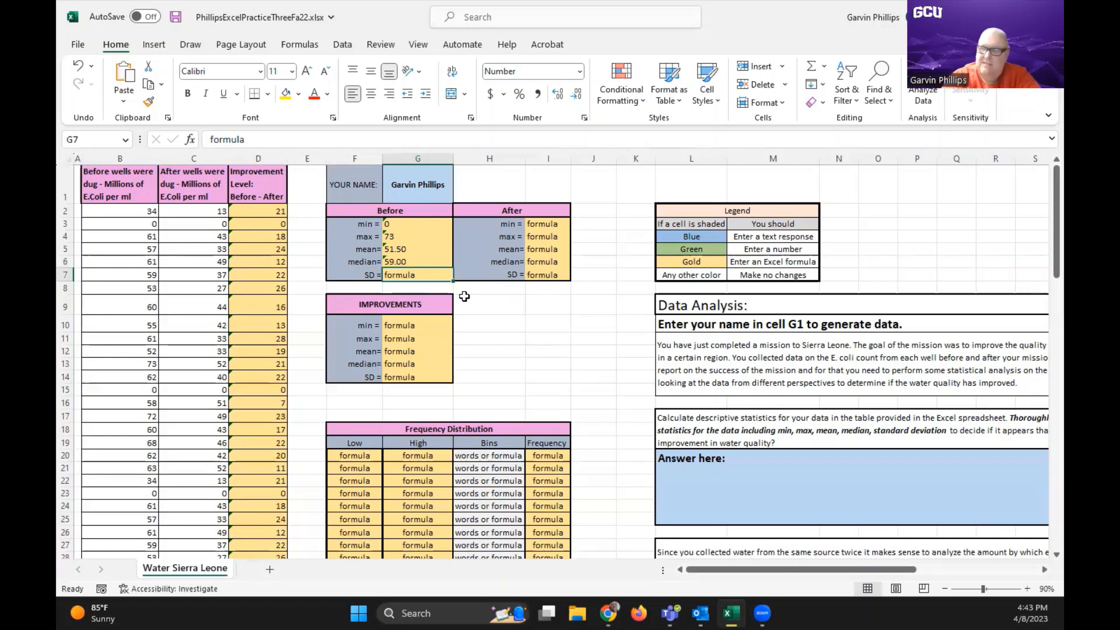
# Enter =stdev.s(b2:b101) in G7 as the sample standard deviation in the Before table
pyautogui.write('=')
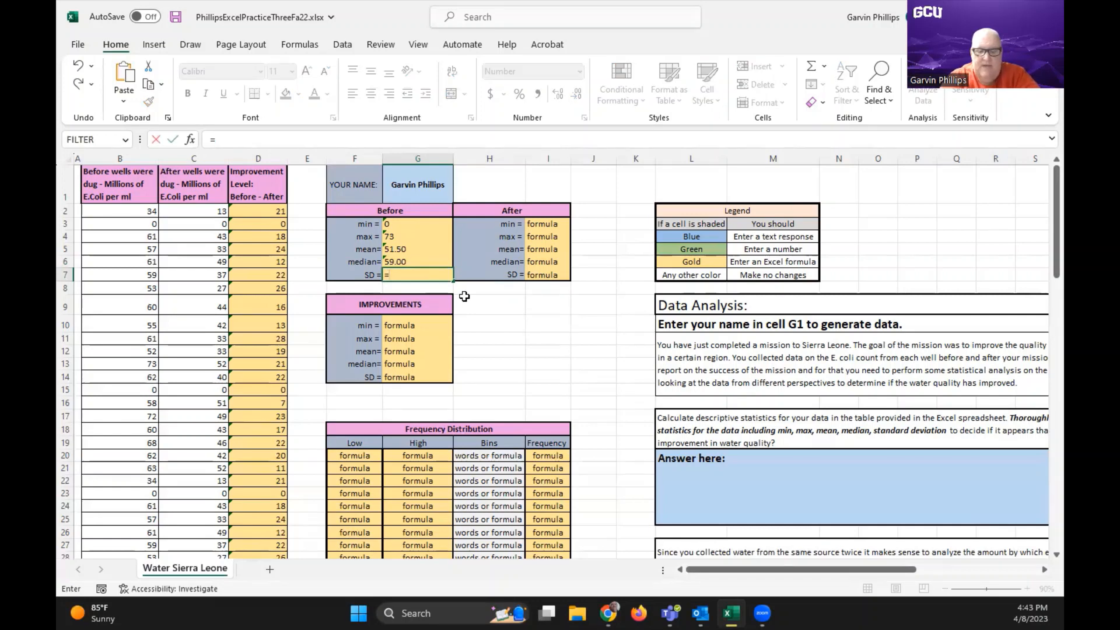
pyautogui.write('stdev')
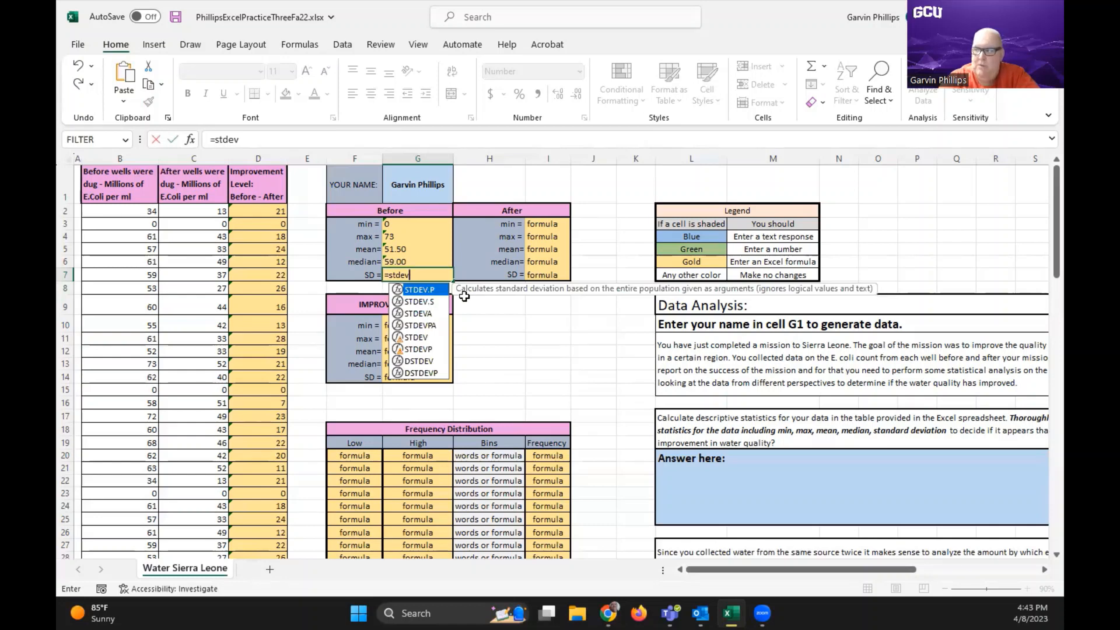
pyautogui.write('.s')
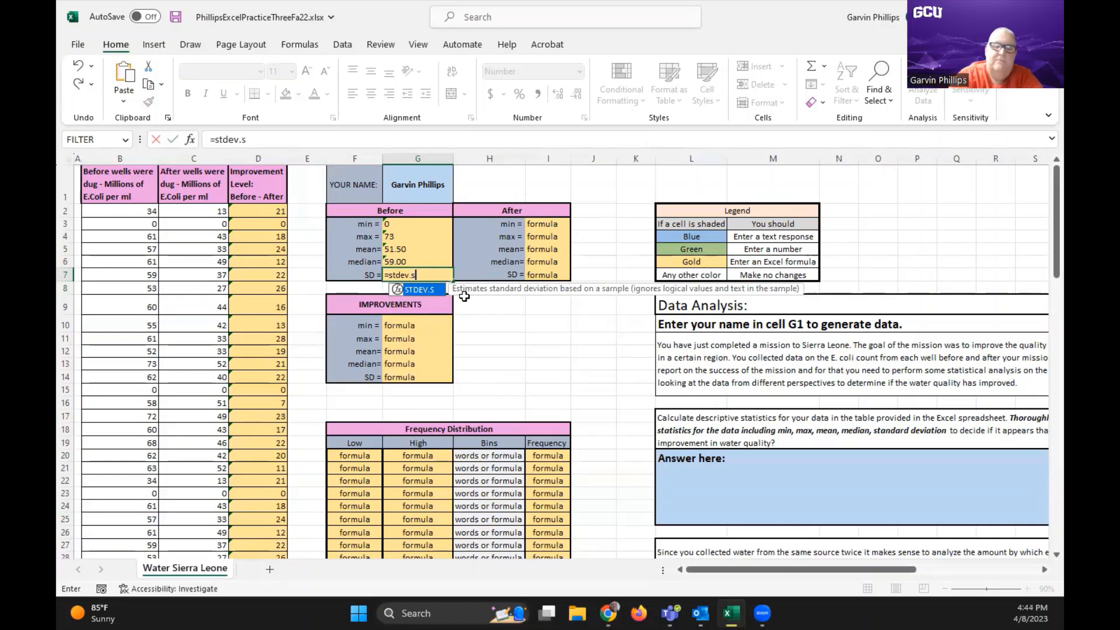
pyautogui.write('(')
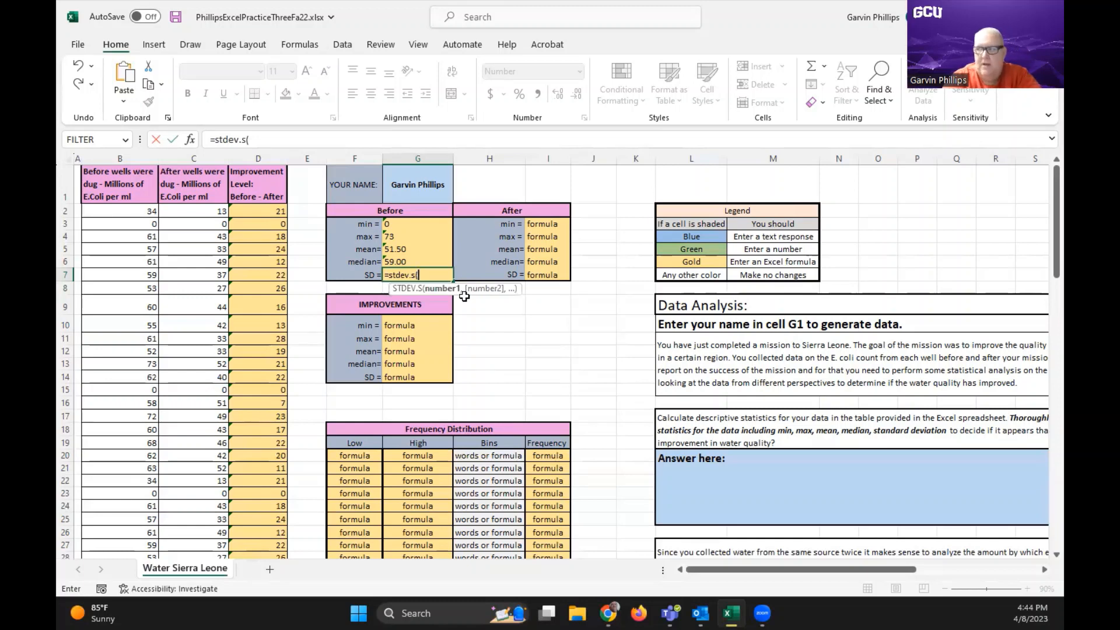
pyautogui.write('b')
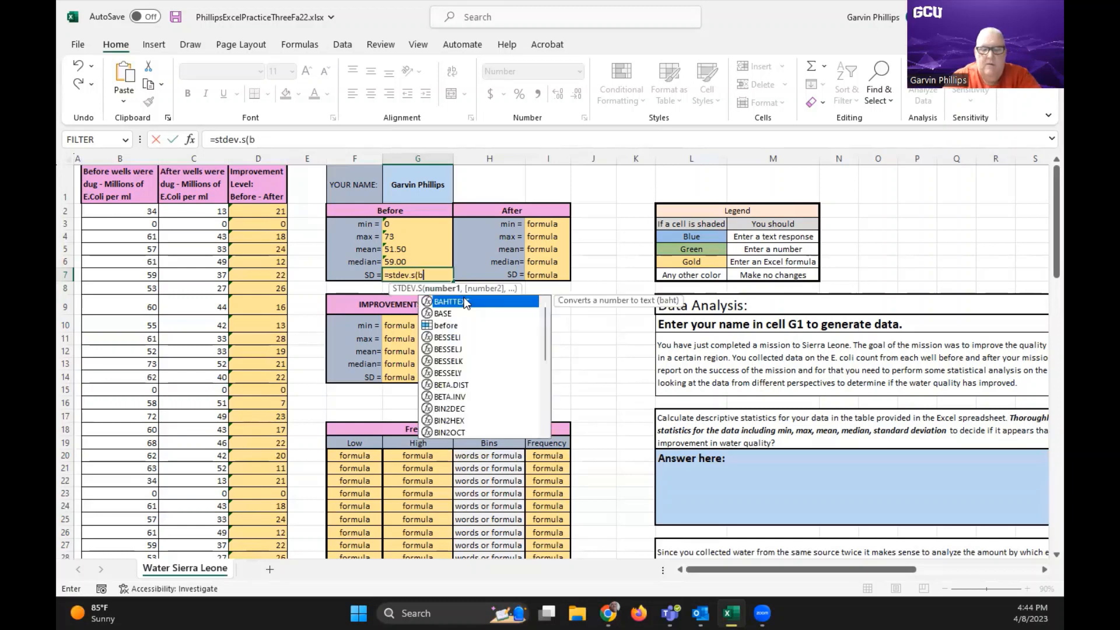
pyautogui.write('2')
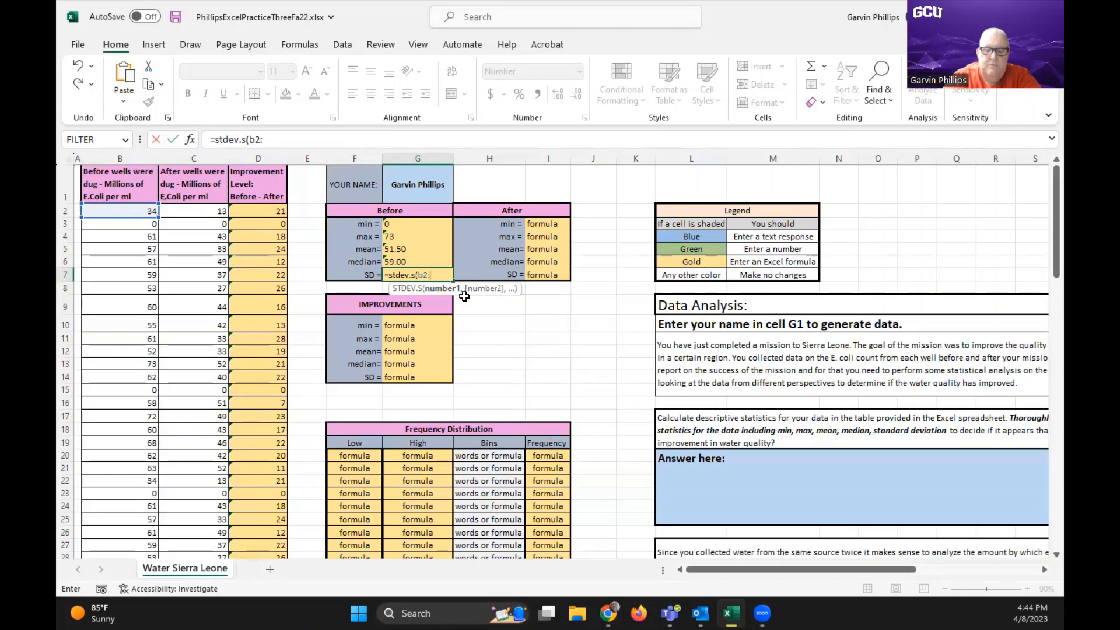
pyautogui.write(':b101')
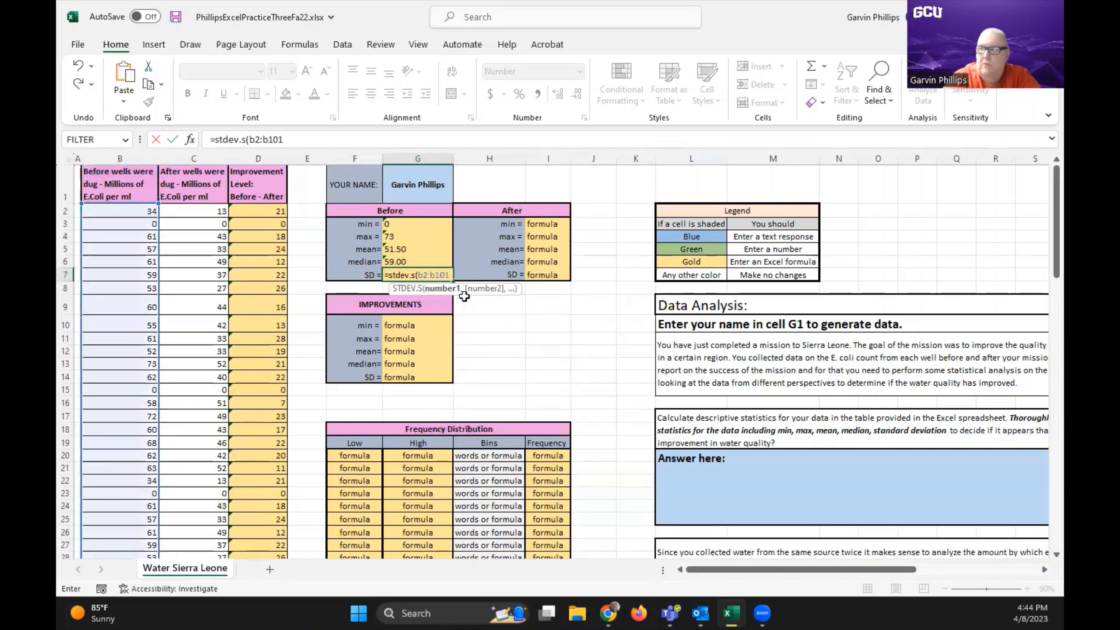
pyautogui.write(')')
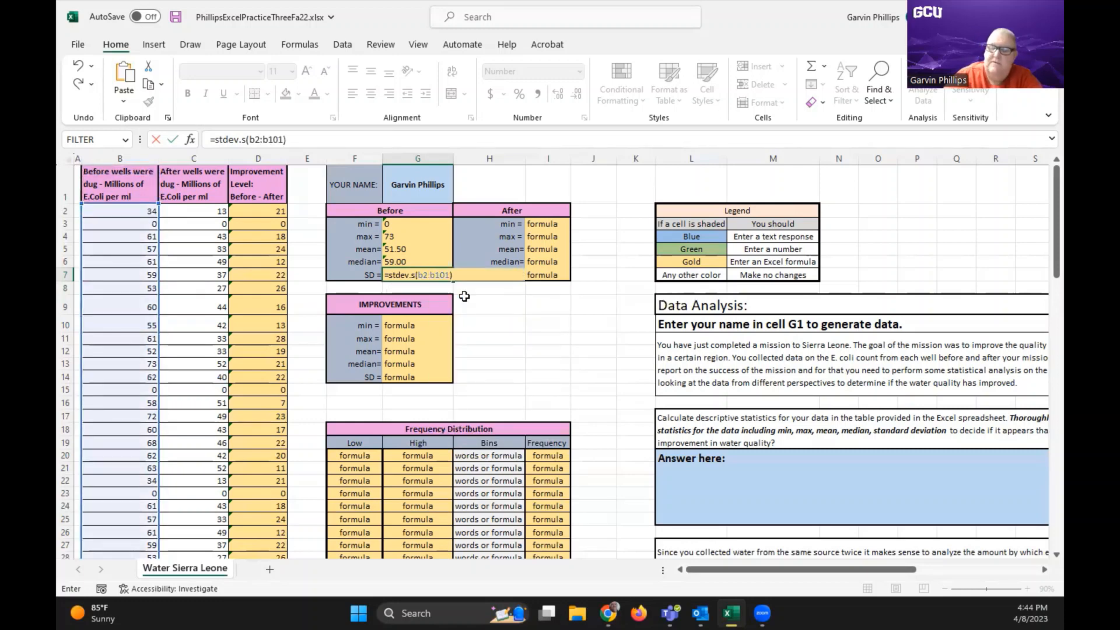
pyautogui.press('Return')
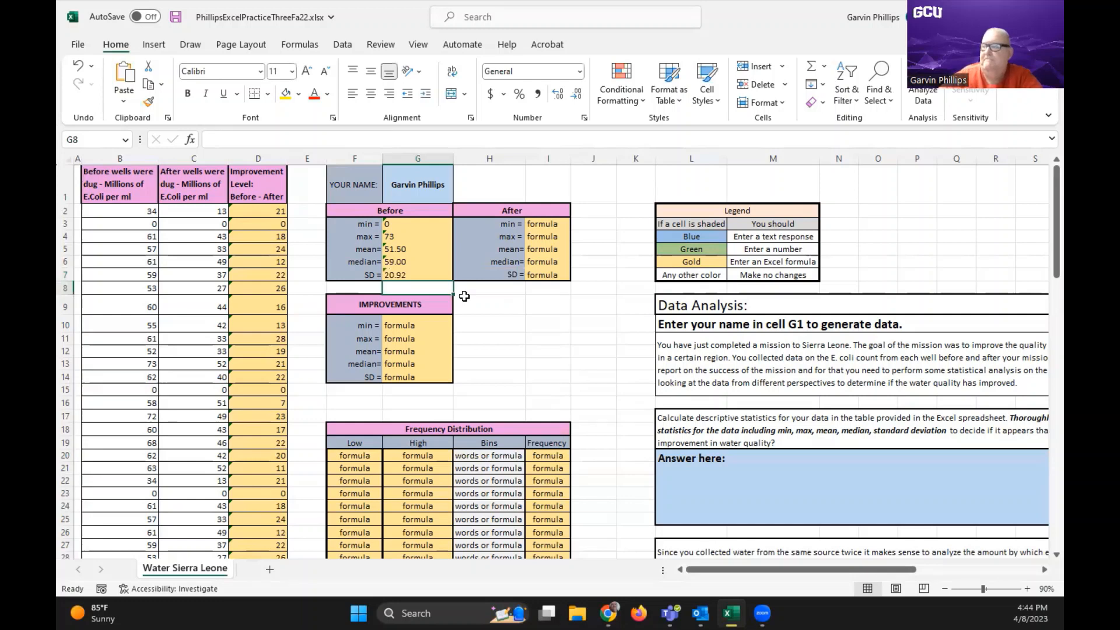
# Enter =min(c2:c101) in I3 as the minimum in the After table
pyautogui.click(561, 227)
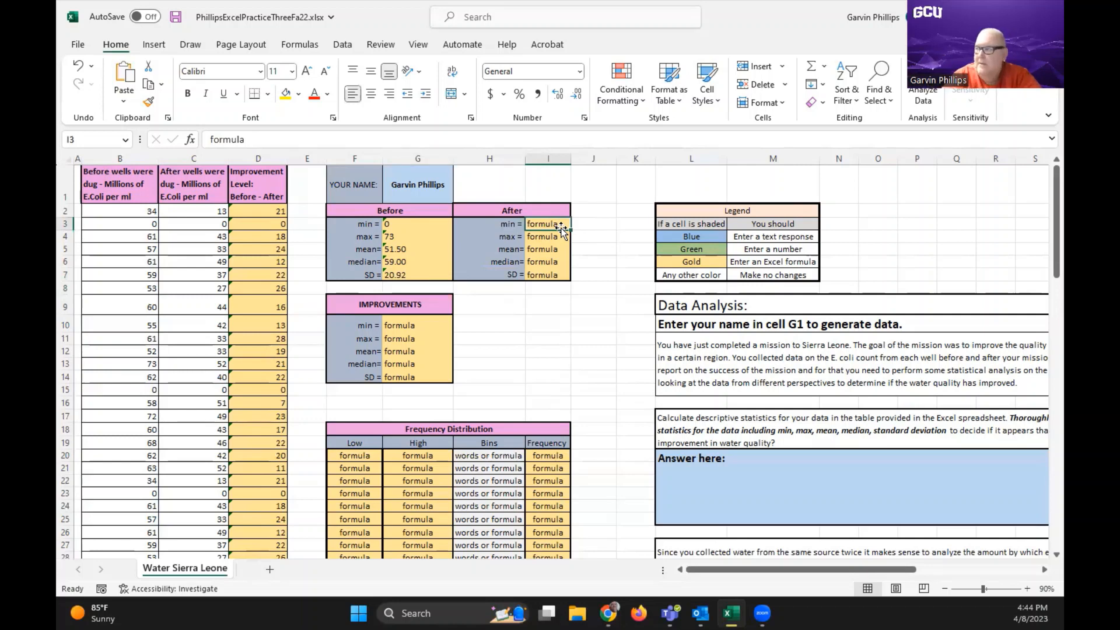
pyautogui.write('=')
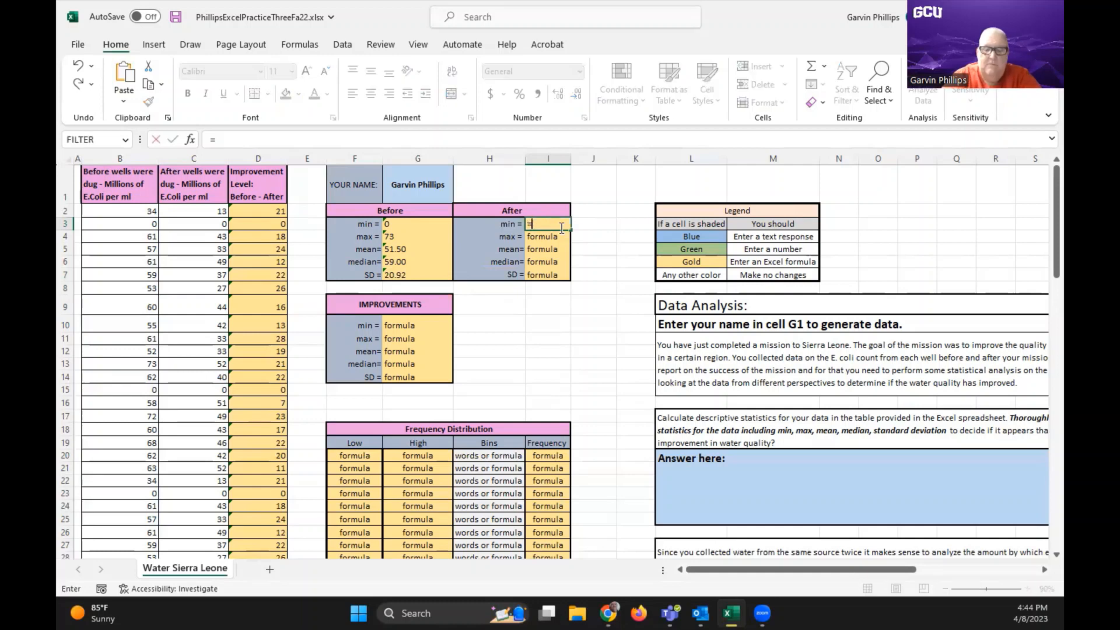
pyautogui.write('min(')
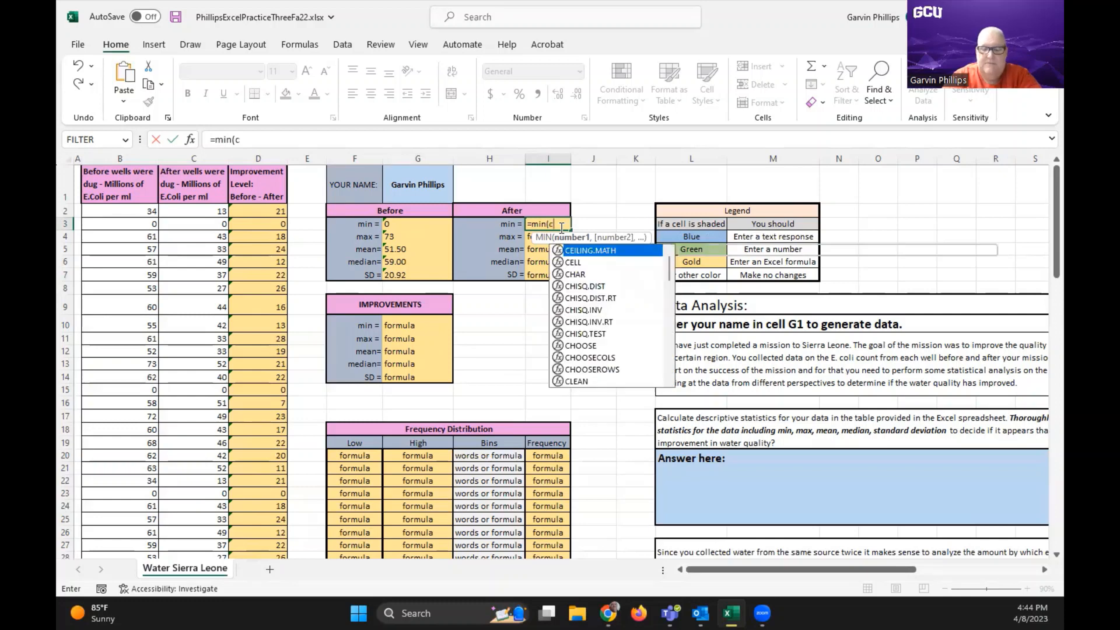
pyautogui.write('c')
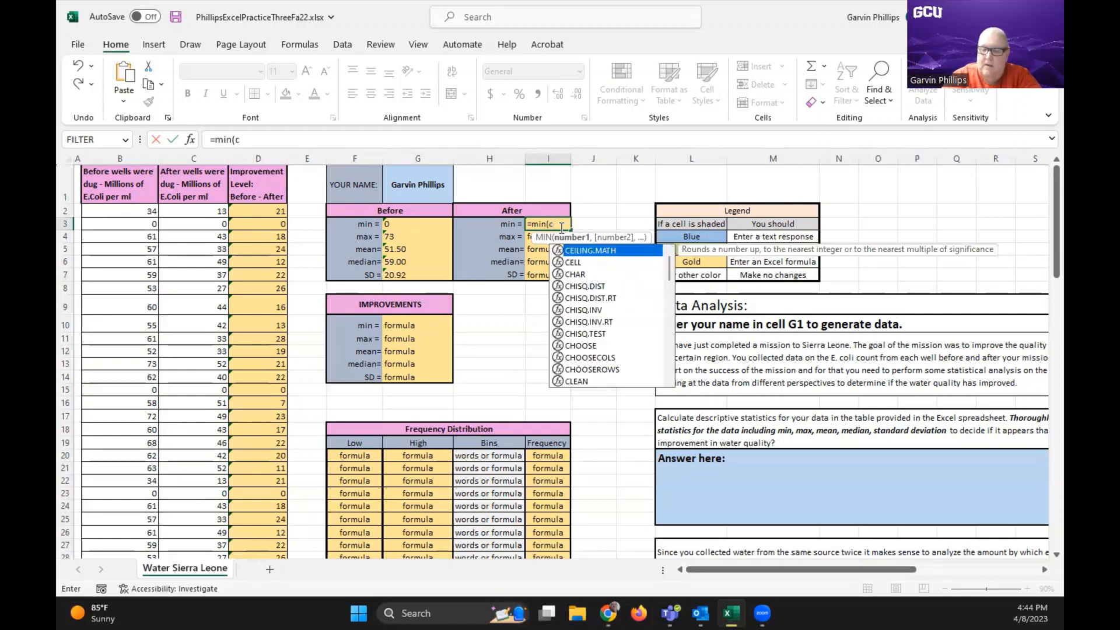
pyautogui.write('2')
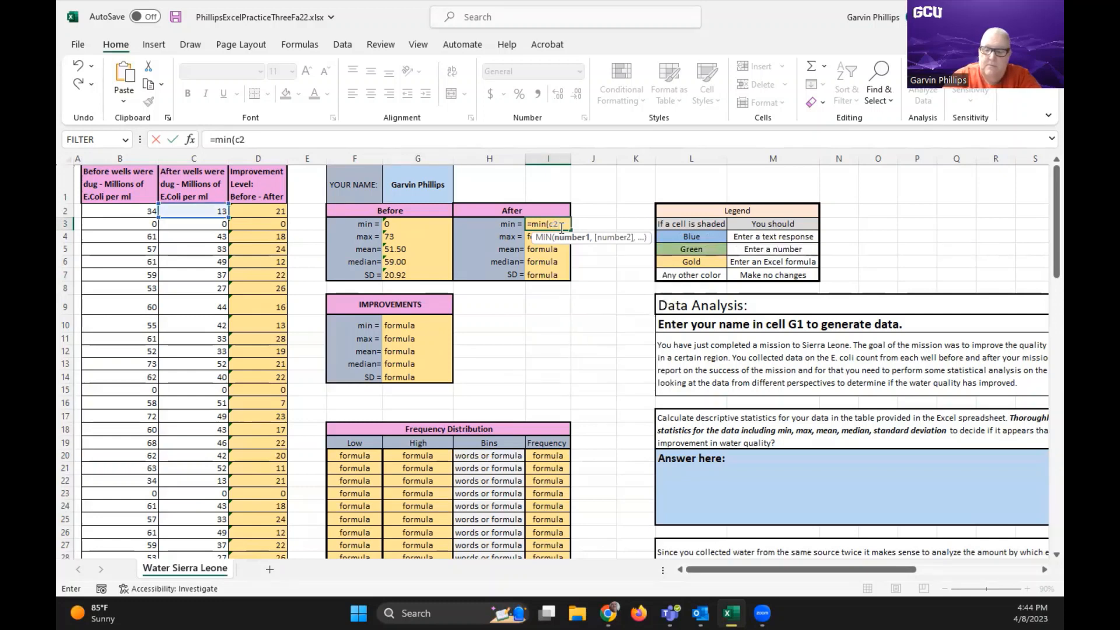
pyautogui.write(':')
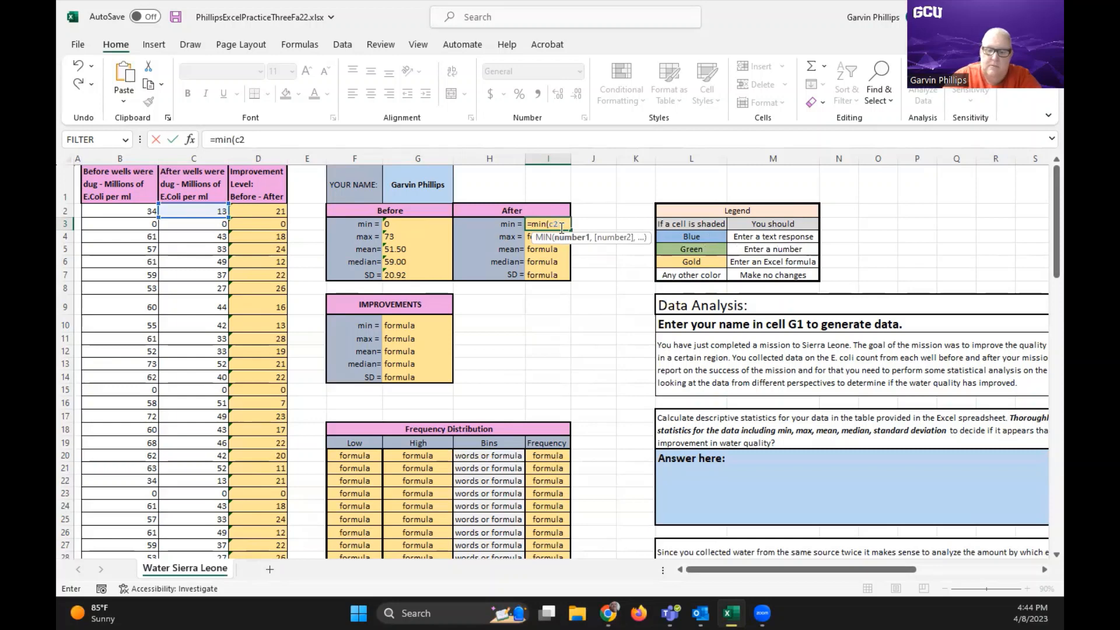
pyautogui.write('c101')
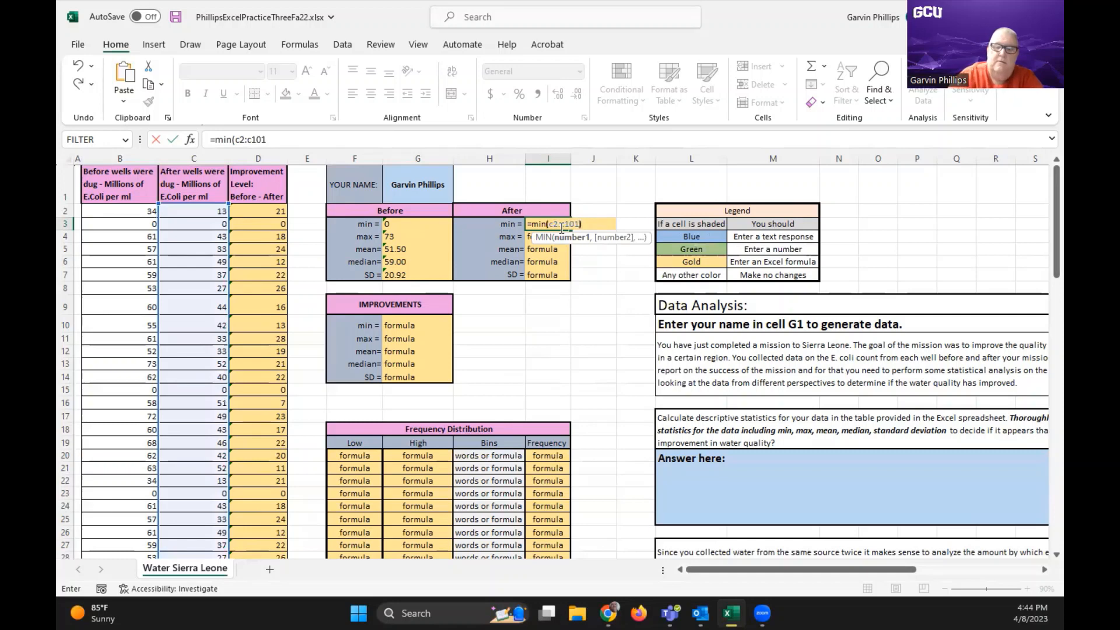
pyautogui.write(')')
pyautogui.press('Return')
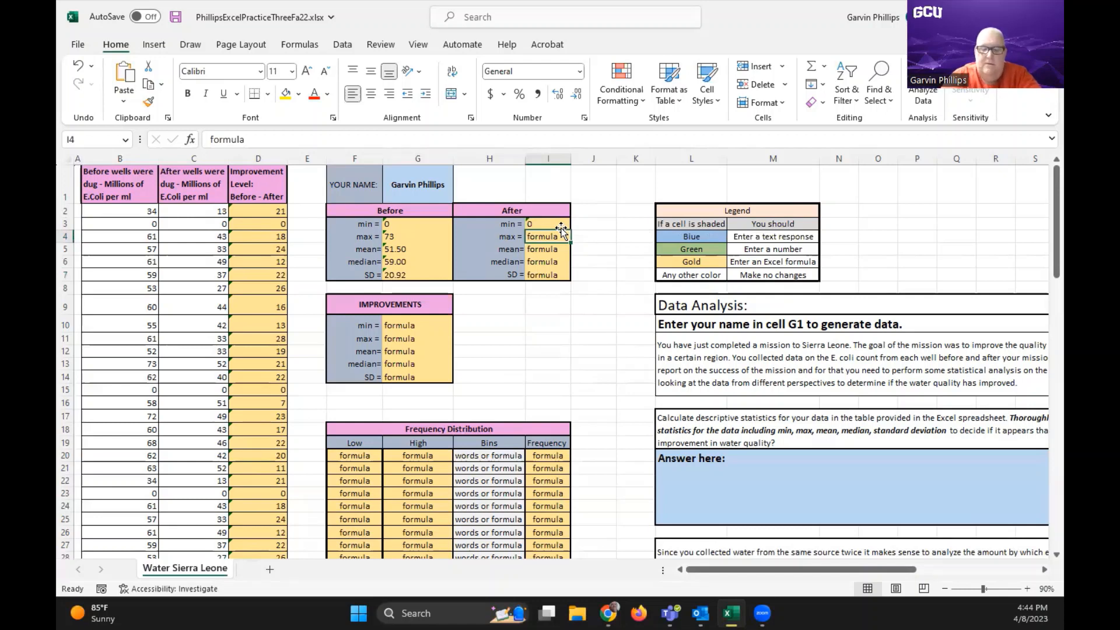
# Enter =max(c2:c101) in I4 as the maximum in the After table
pyautogui.write('=ma')
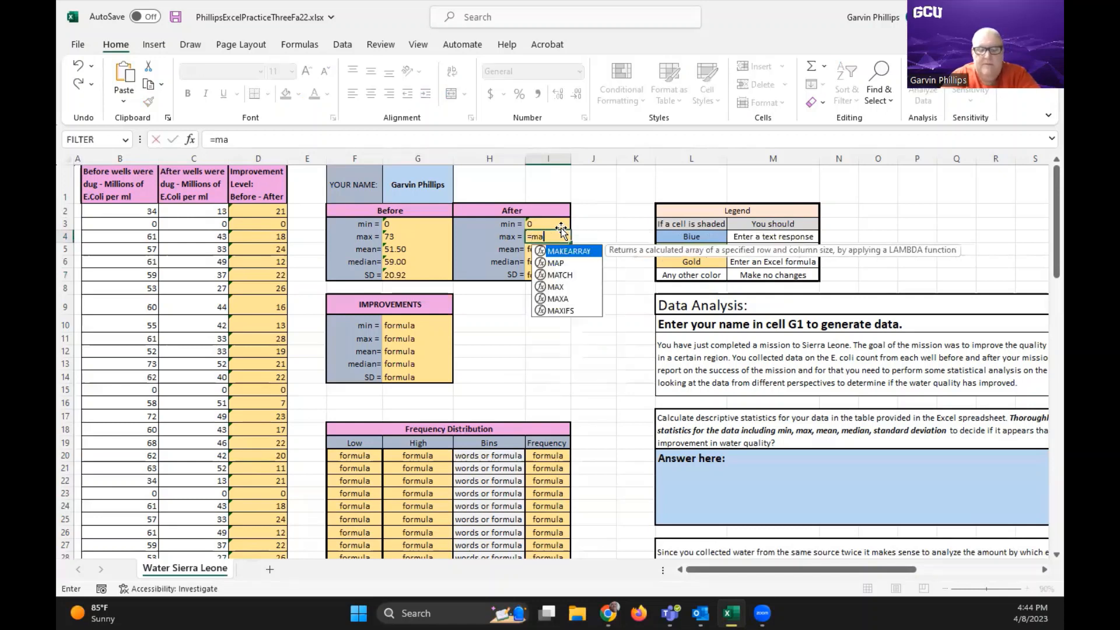
pyautogui.write('x(c2')
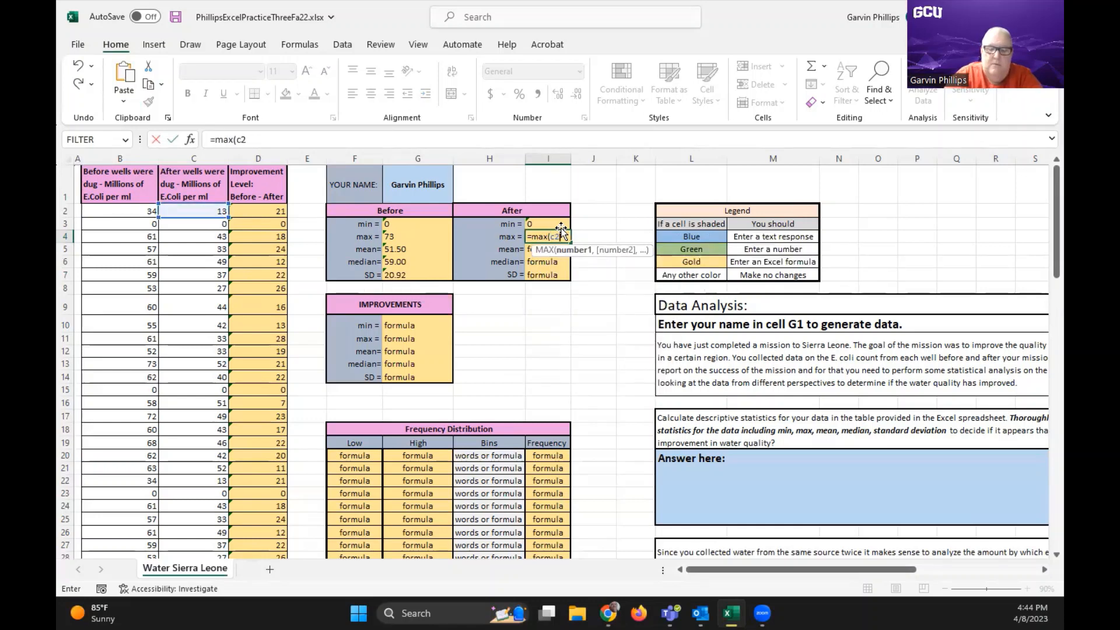
pyautogui.write(':c1')
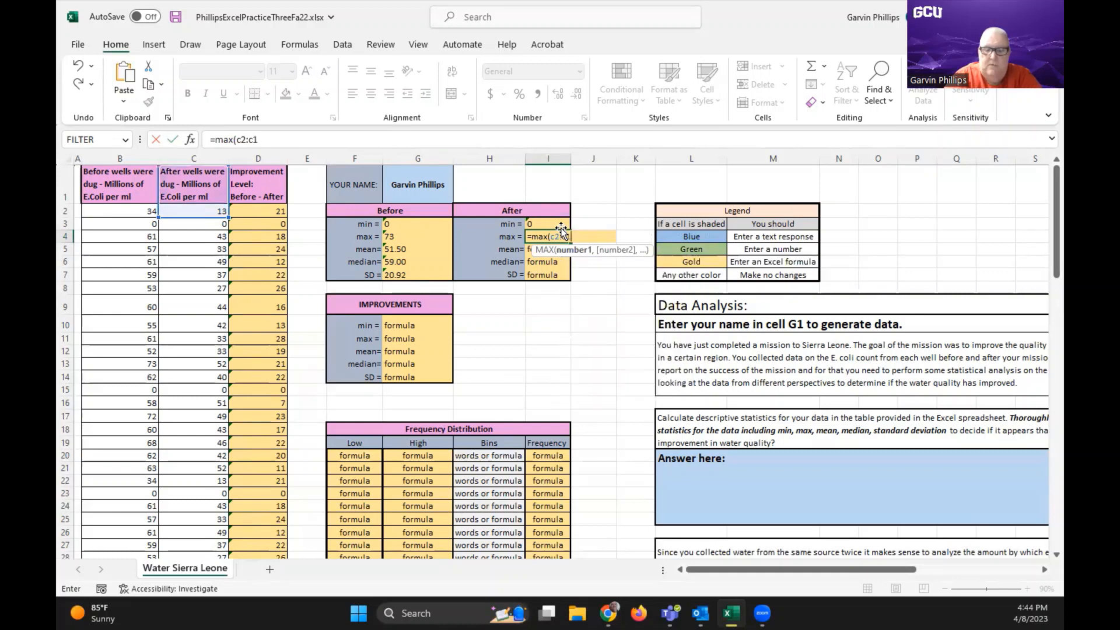
pyautogui.write('01')
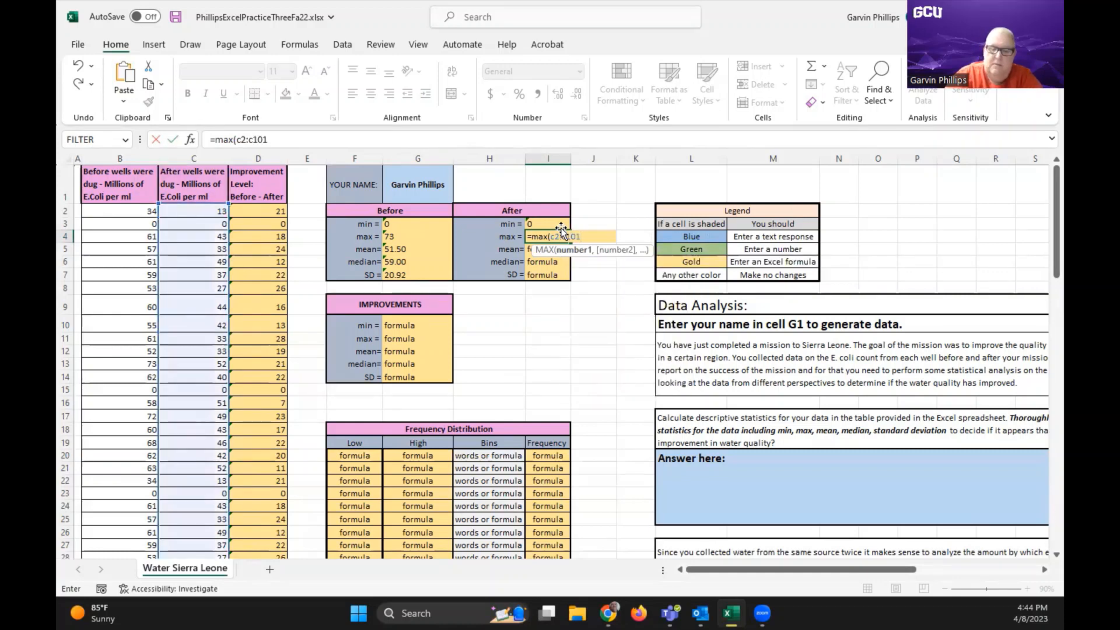
pyautogui.press('Return')
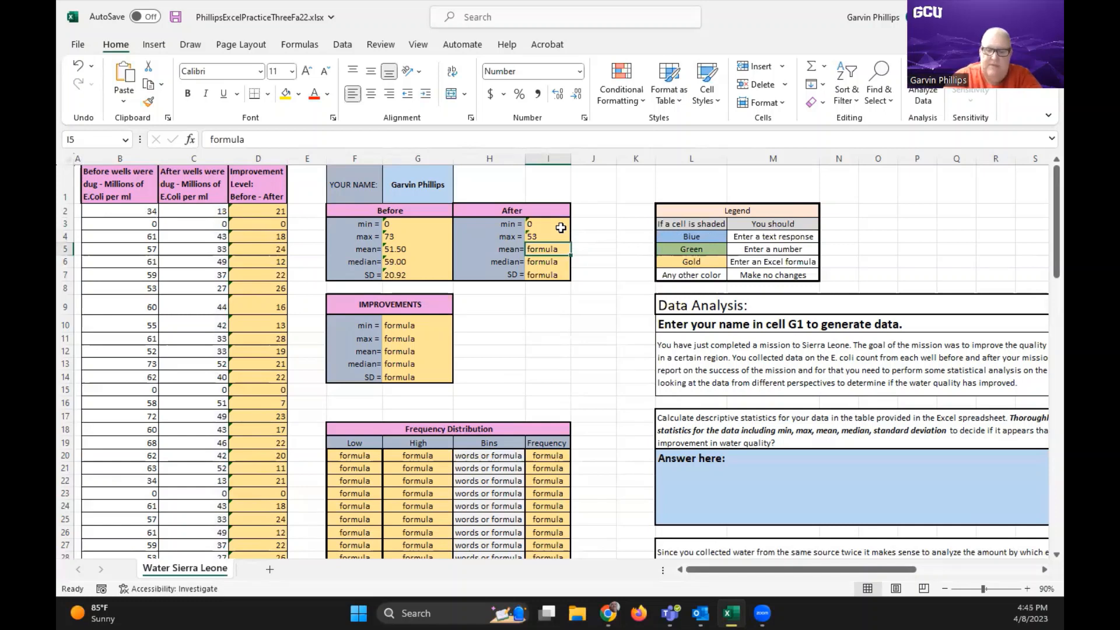
# Enter =average(c2:c101) in I5 as the mean in the After table
pyautogui.write('=average')
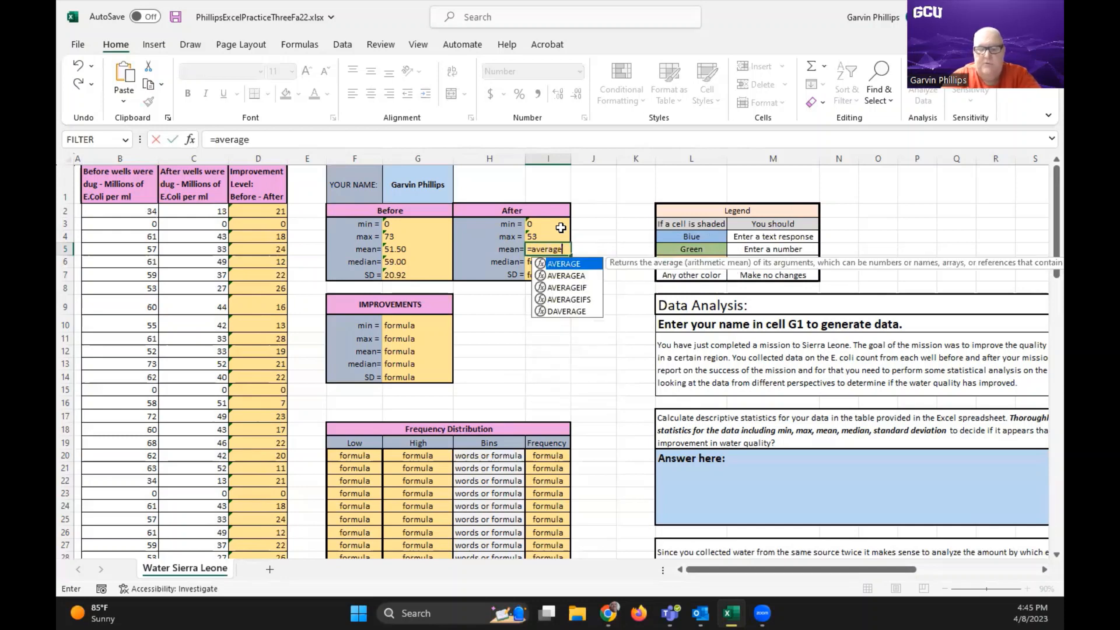
pyautogui.write('(')
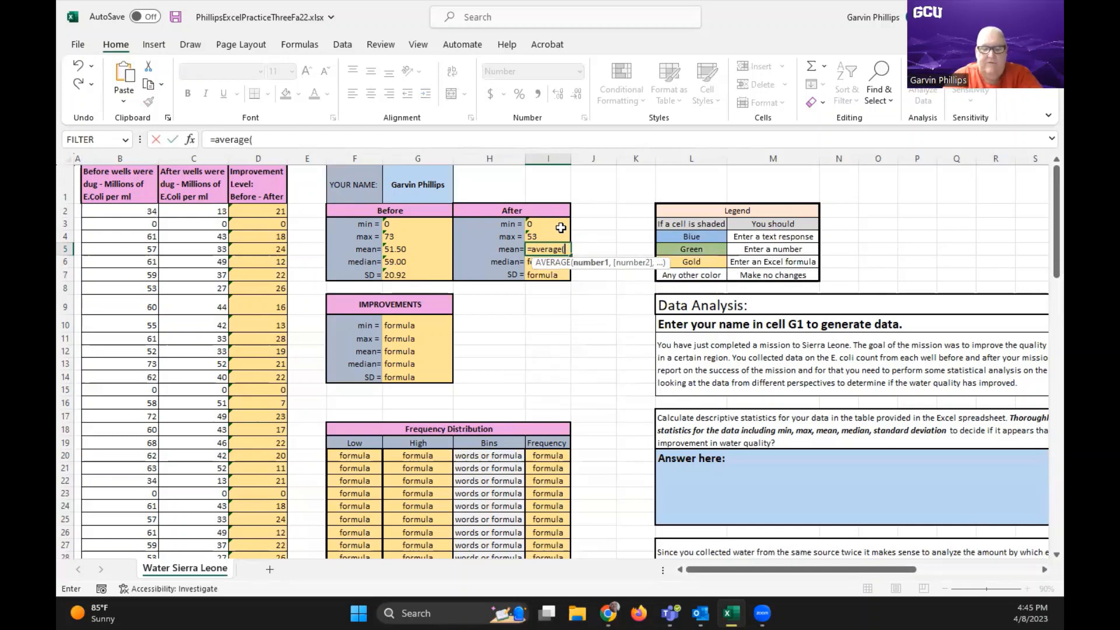
pyautogui.write('c2')
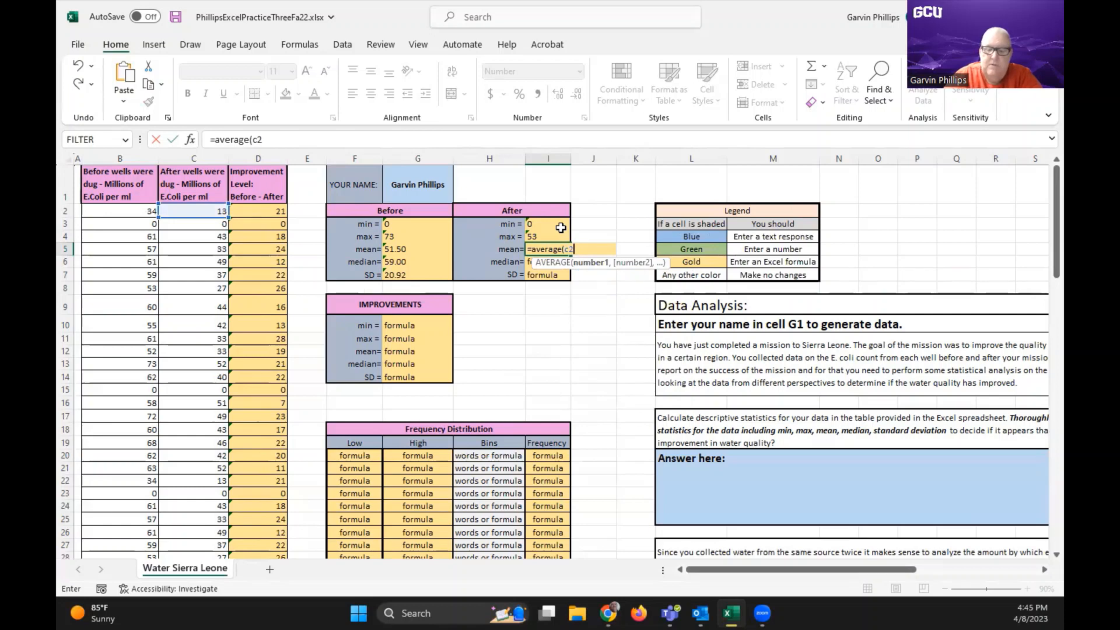
pyautogui.write(':c101')
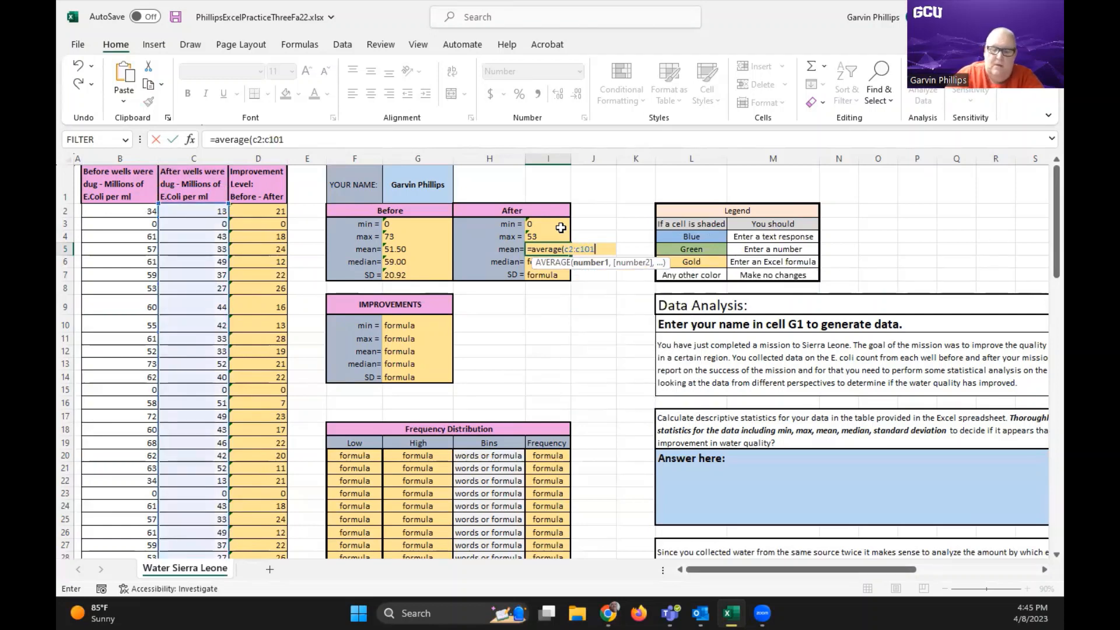
pyautogui.write(')')
pyautogui.press('Return')
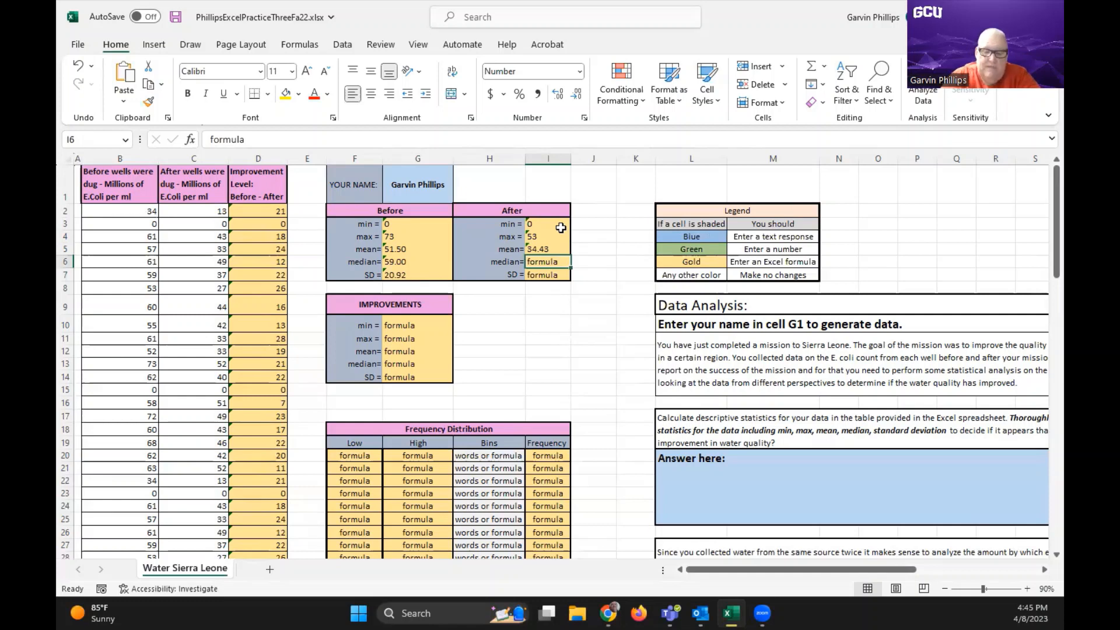
# Enter =median(c2:c101) in I6 as the median in the After table
pyautogui.write('=me')
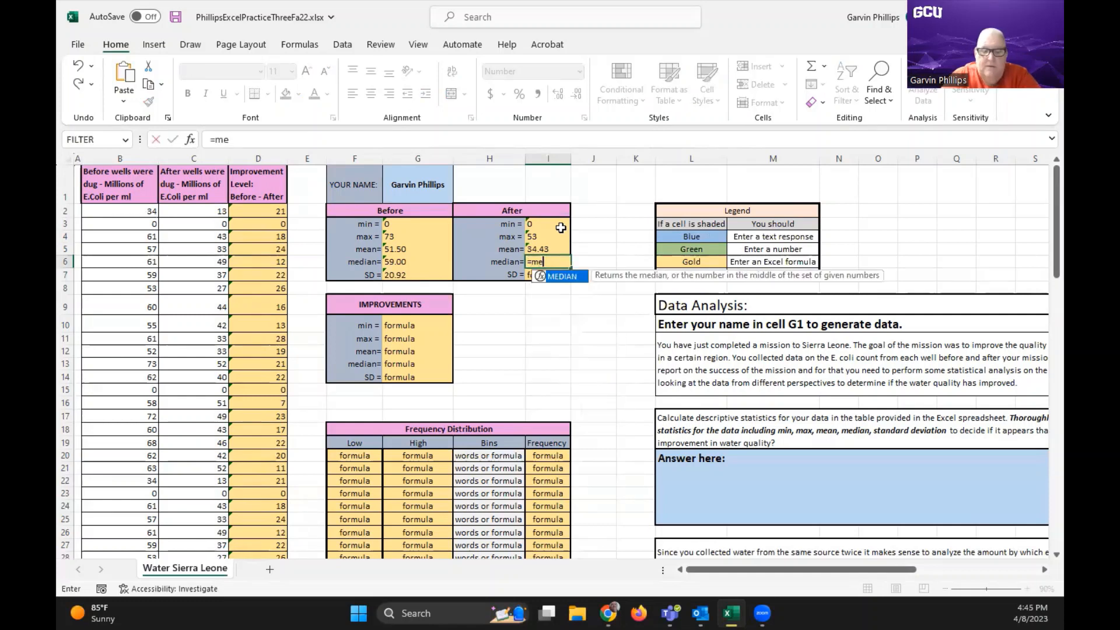
pyautogui.write('dian')
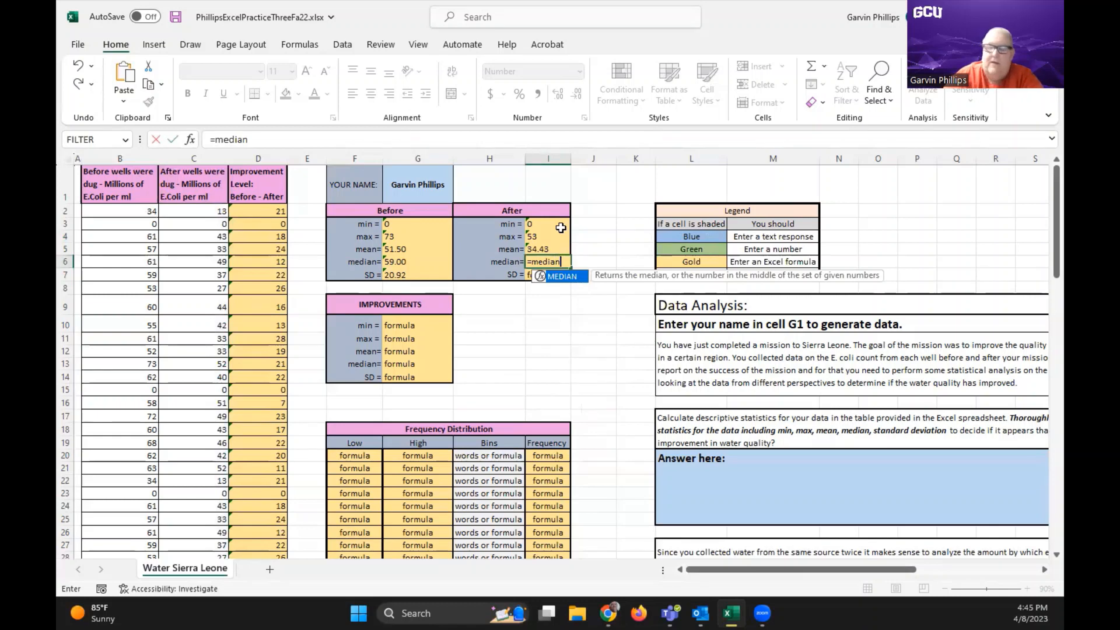
pyautogui.write('(')
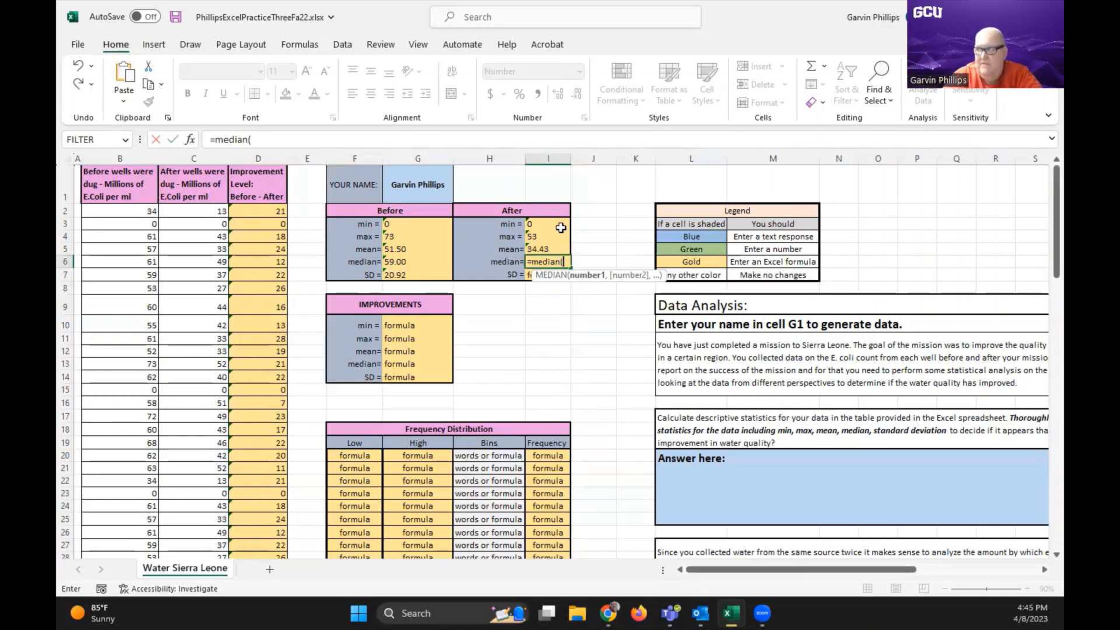
pyautogui.write('c')
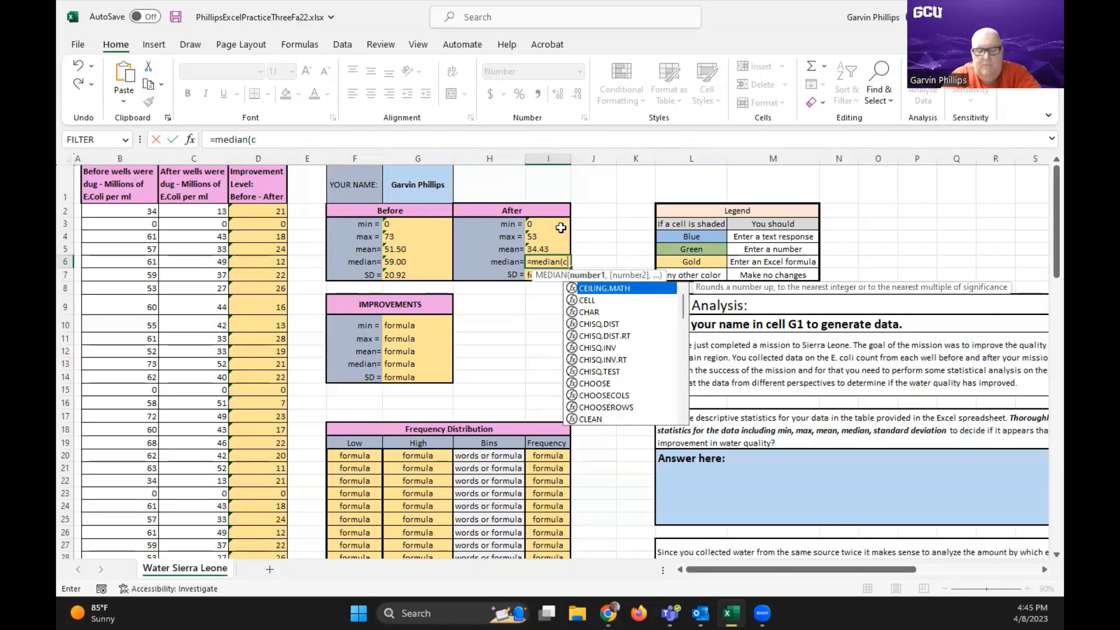
pyautogui.write('2:')
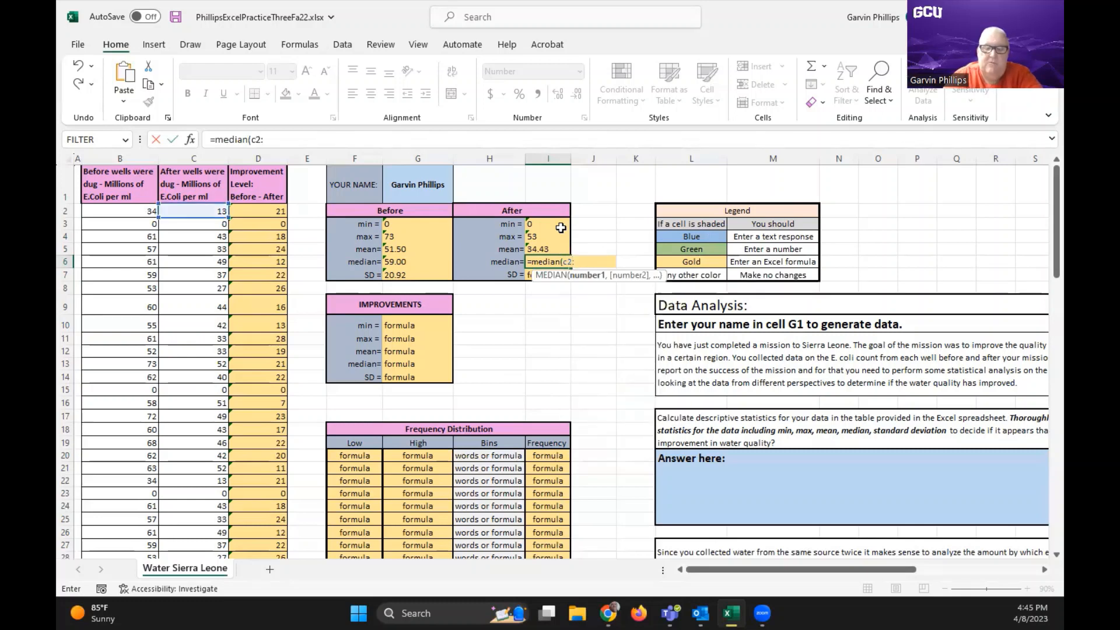
pyautogui.write('c101')
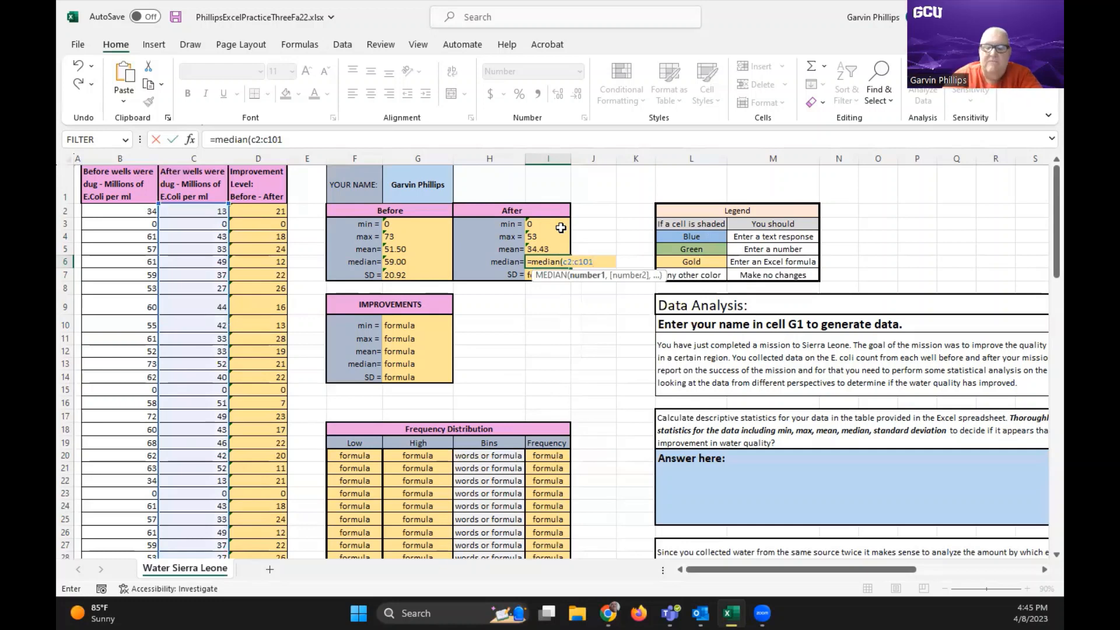
pyautogui.write(')')
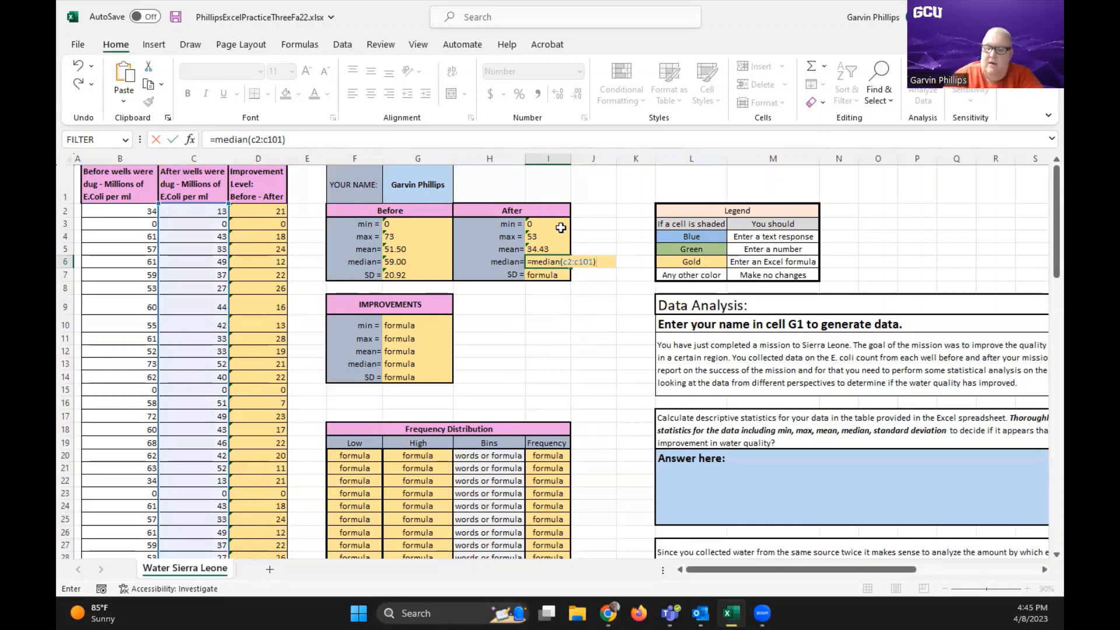
pyautogui.press('Return')
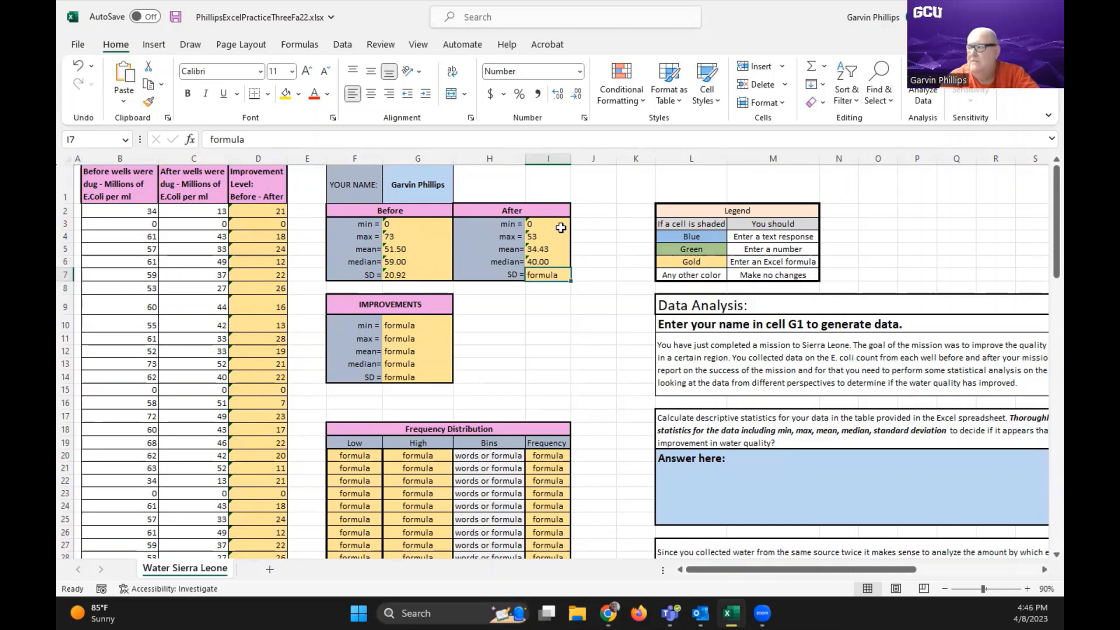
# Enter =stdev.s(c2:c101) in I7 as the sample standard deviation in the After table
pyautogui.write('=')
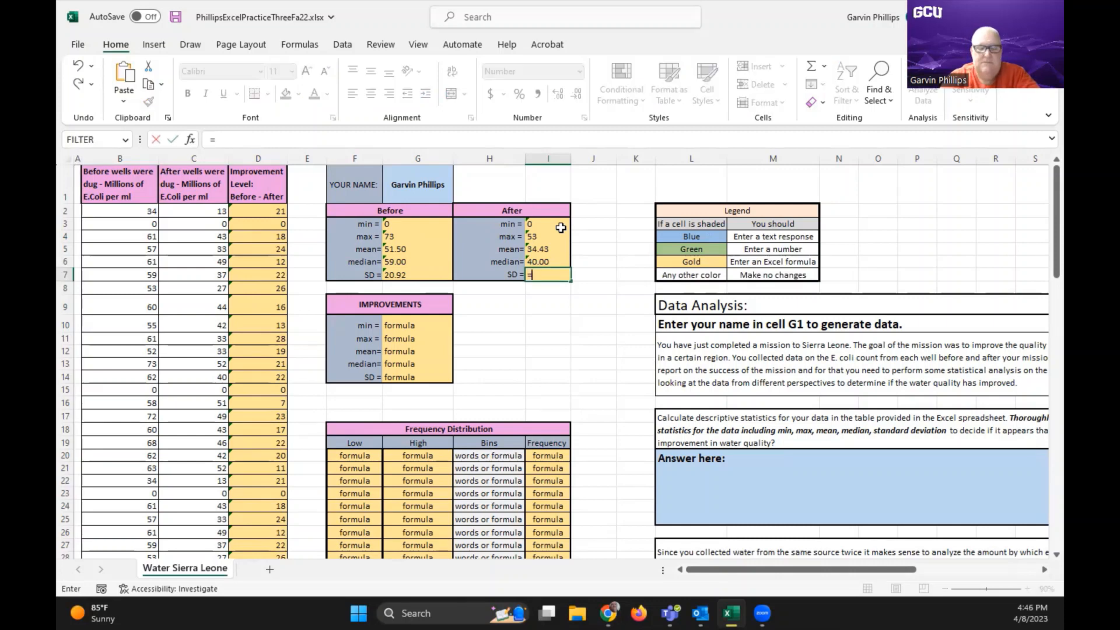
pyautogui.write('stde')
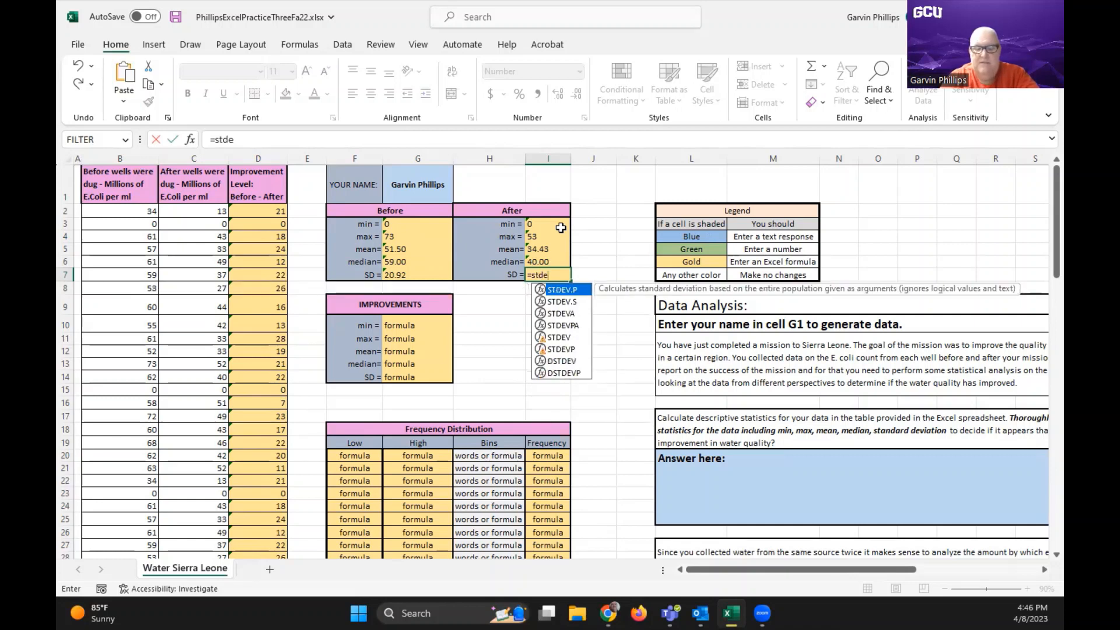
pyautogui.write('v.')
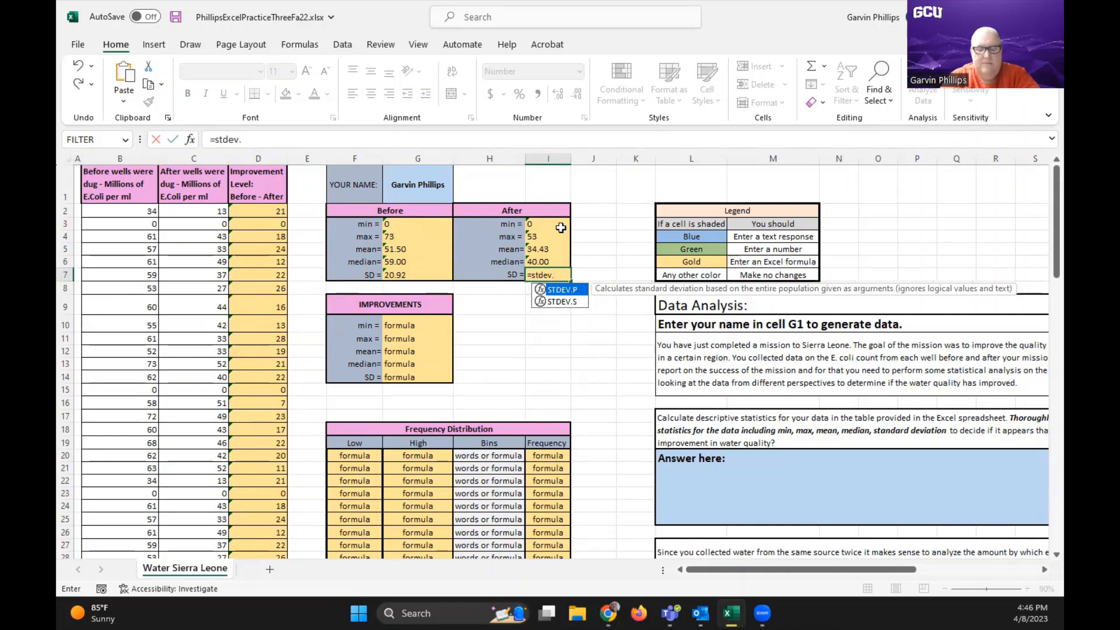
pyautogui.write('s')
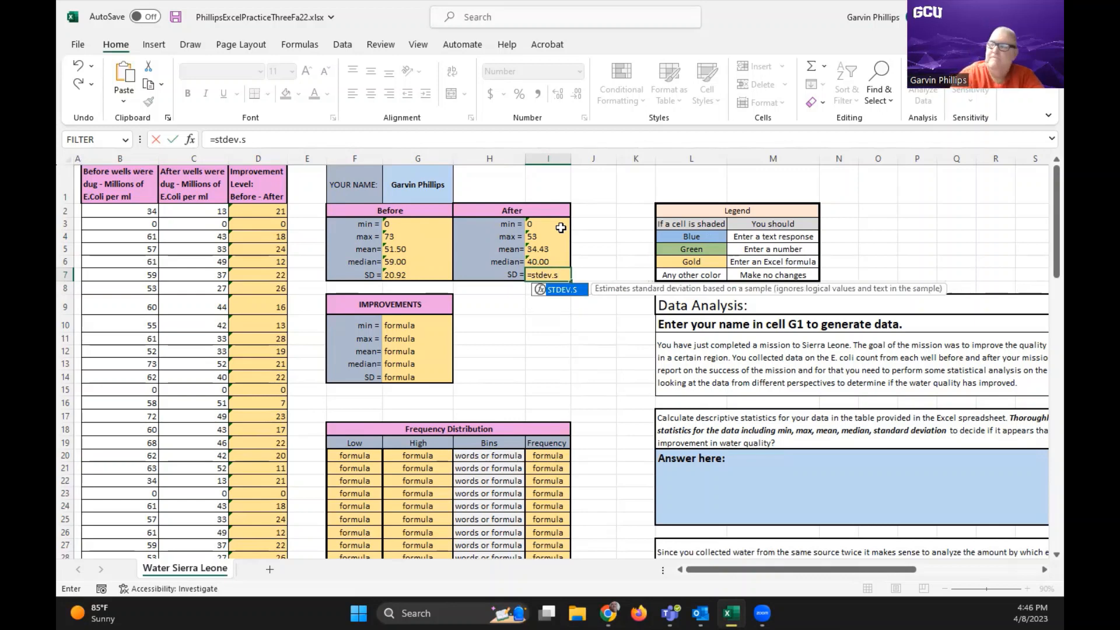
pyautogui.write('(c')
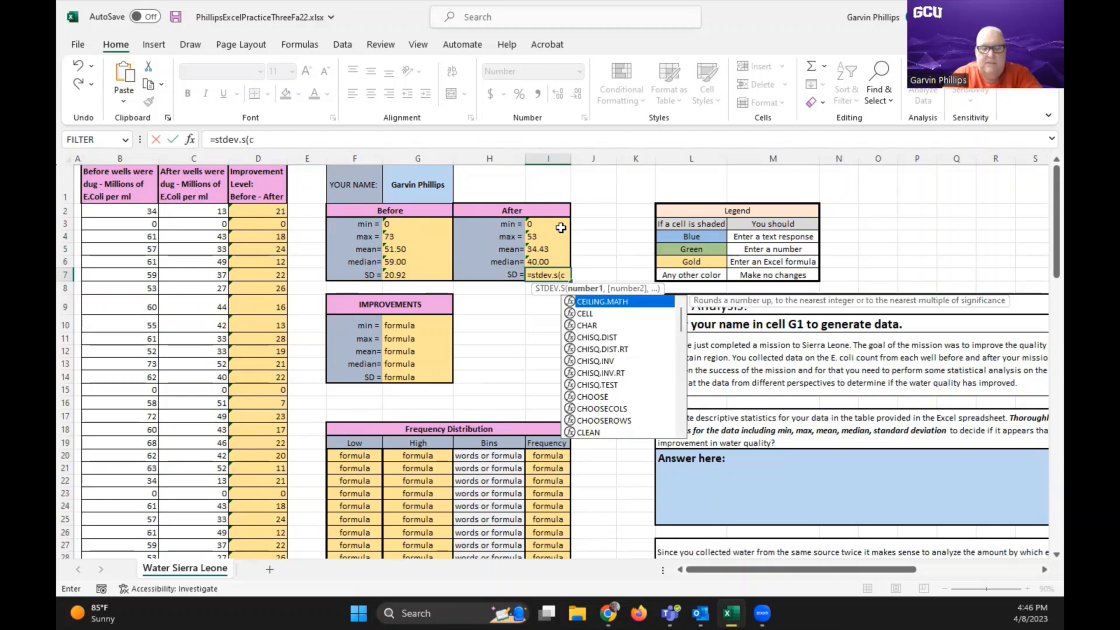
pyautogui.write('2:')
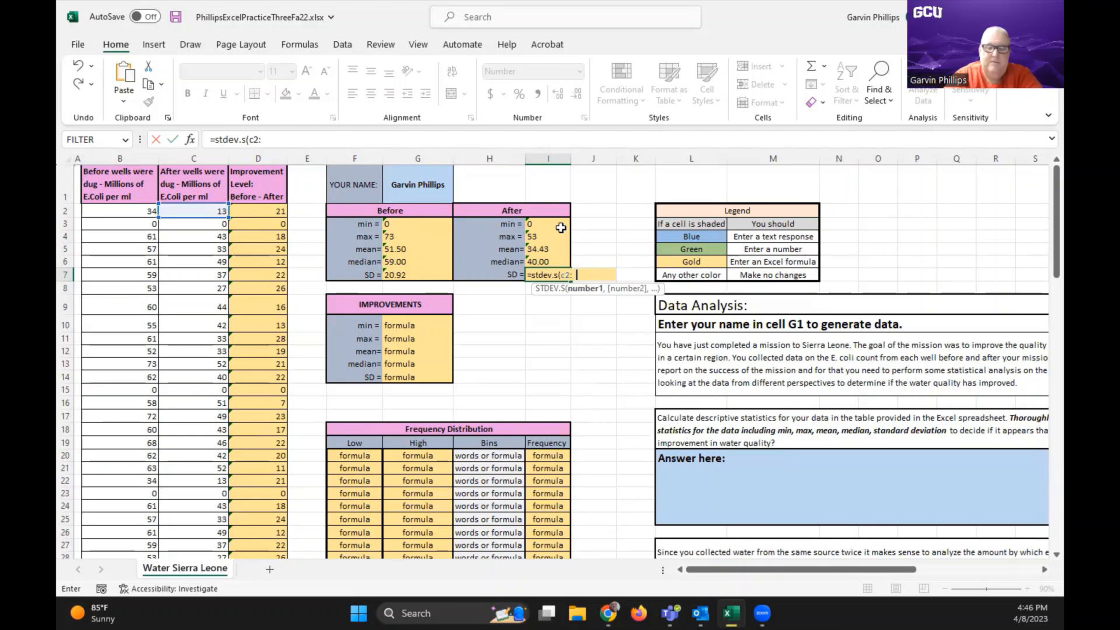
pyautogui.write('c101')
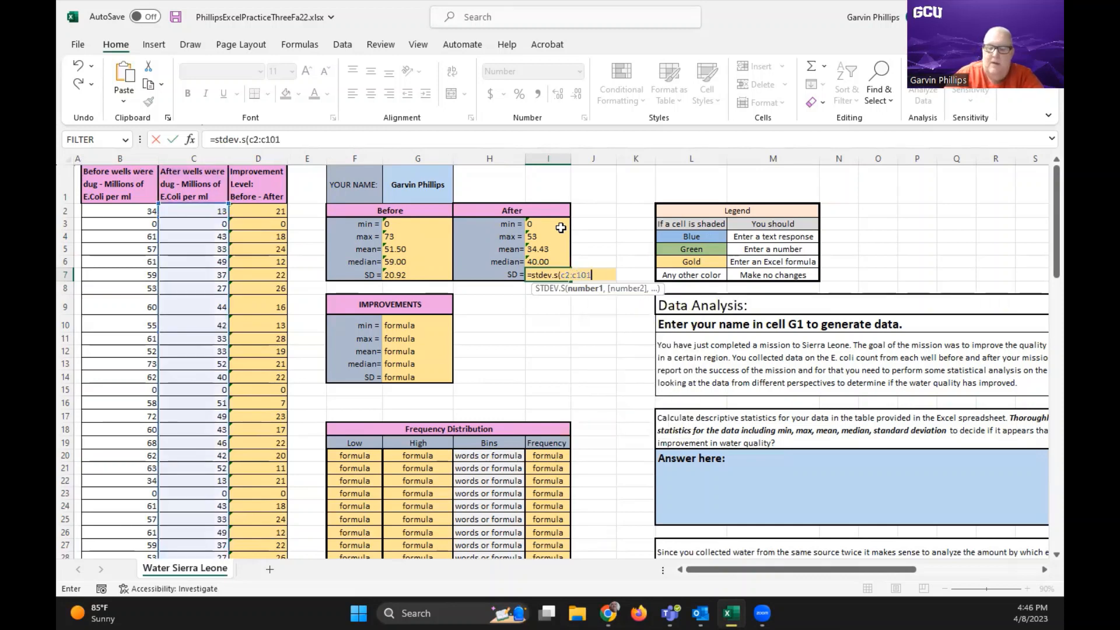
pyautogui.write(')')
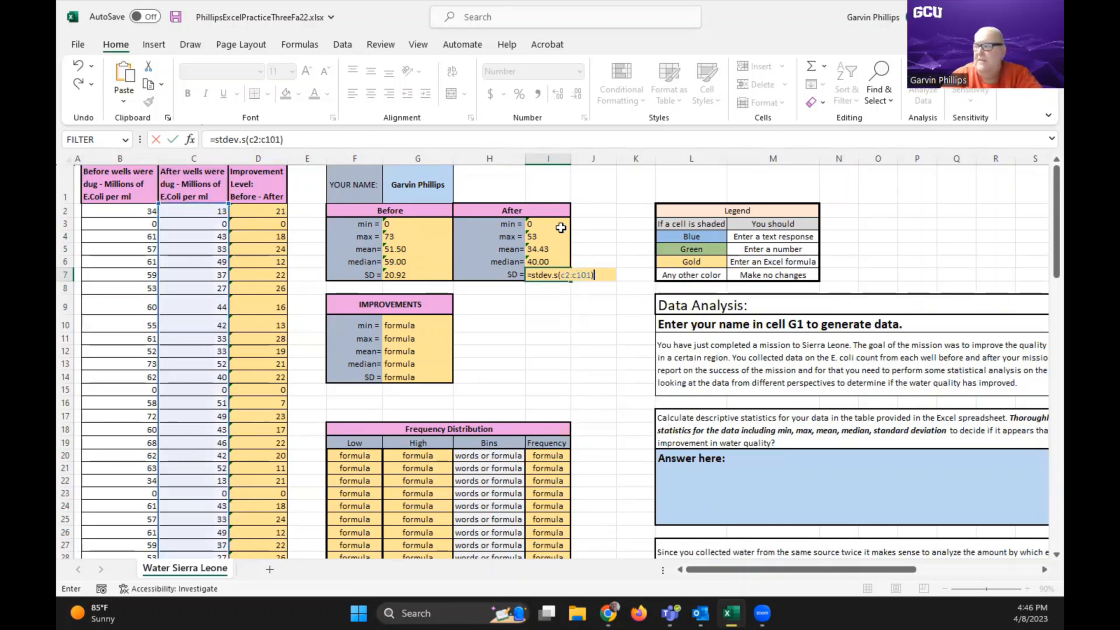
pyautogui.press('Return')
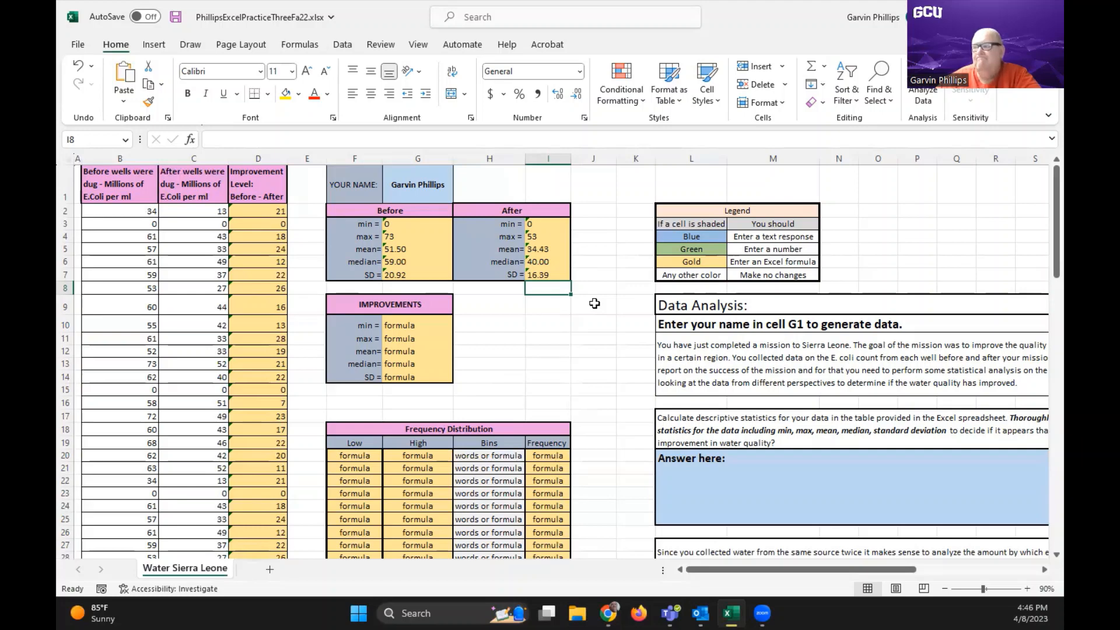
# Enter =min(d2:d101) in G10 as the minimum in the Improvements table
pyautogui.scroll(-1, 594, 303)
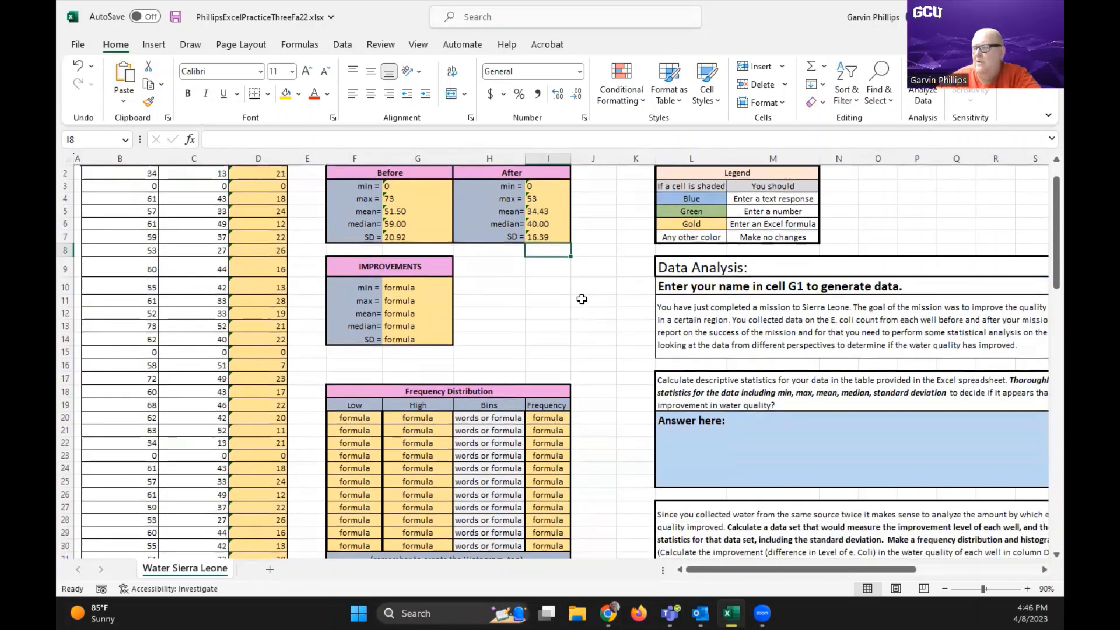
pyautogui.click(418, 287)
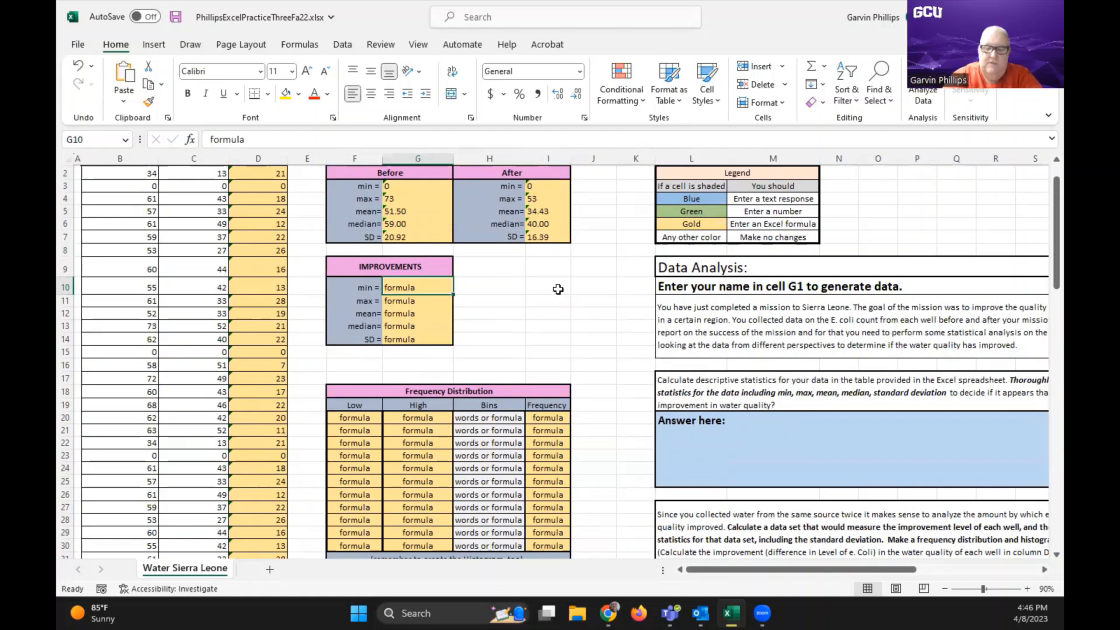
pyautogui.write('=min')
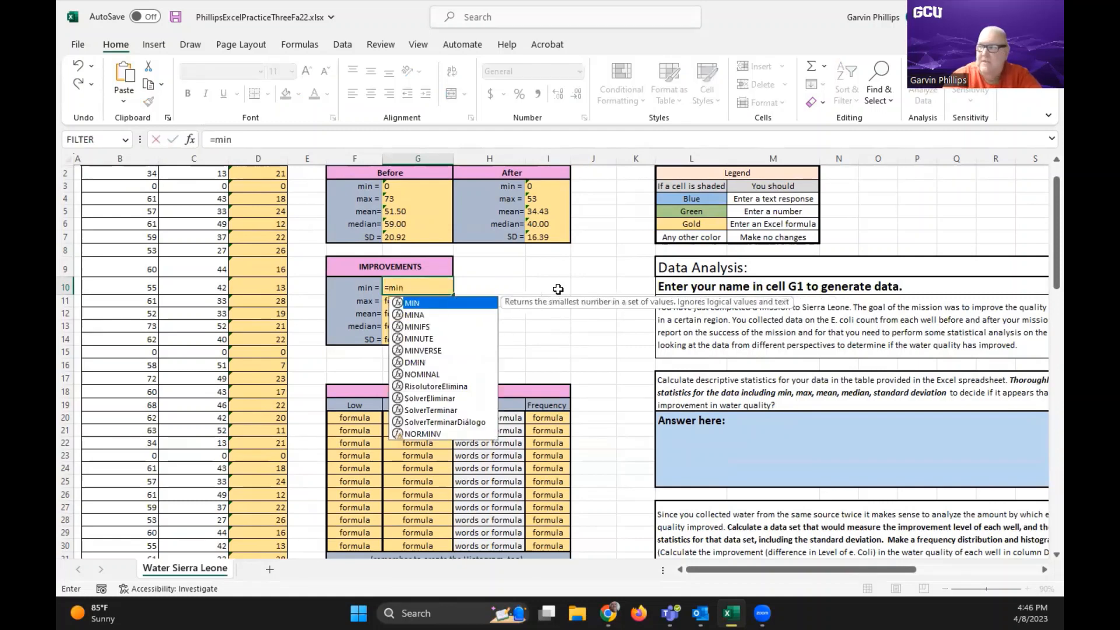
pyautogui.write('(')
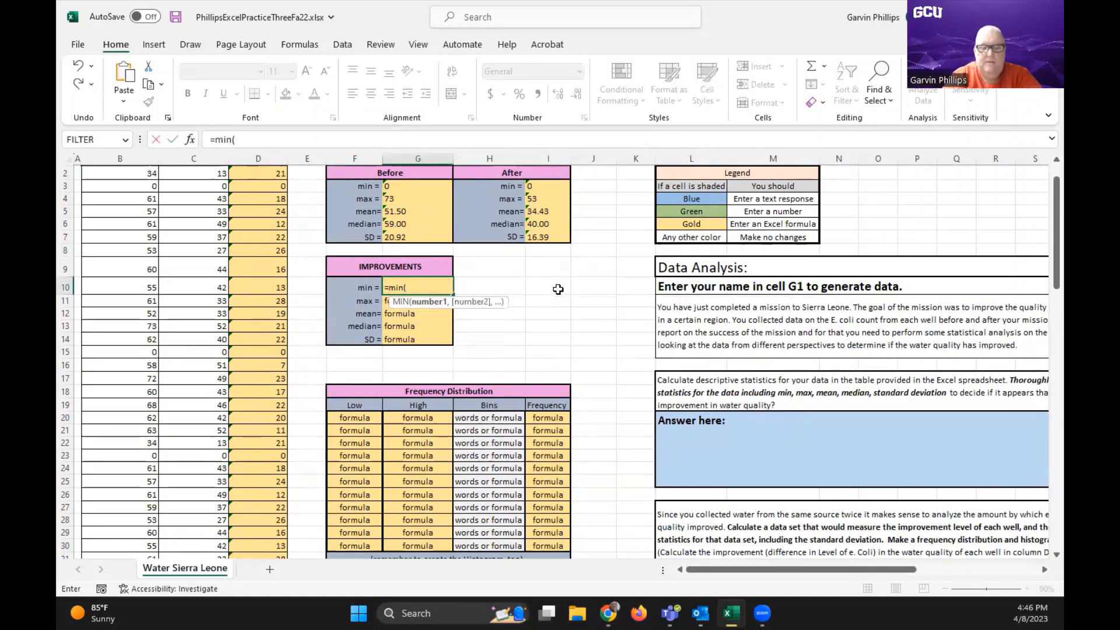
pyautogui.write('d2:')
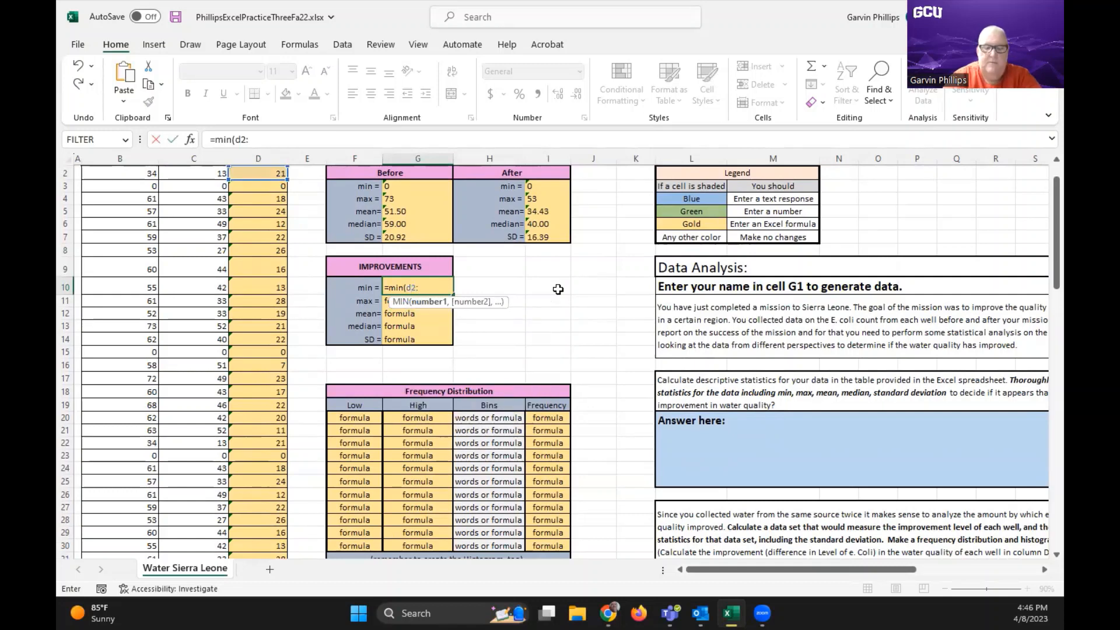
pyautogui.write('d101')
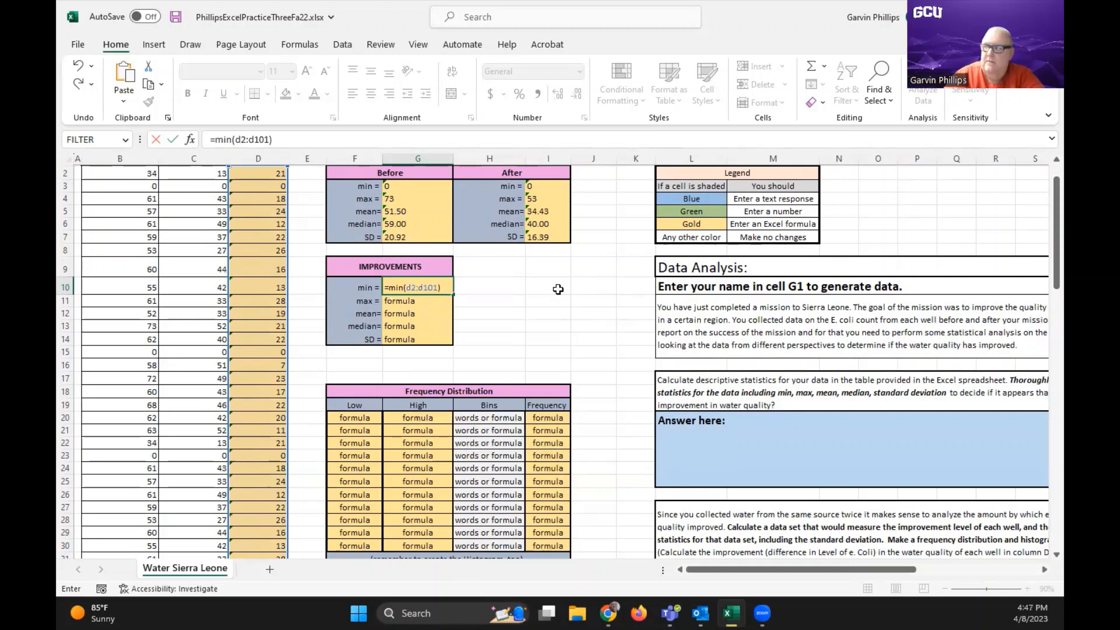
pyautogui.press('Return')
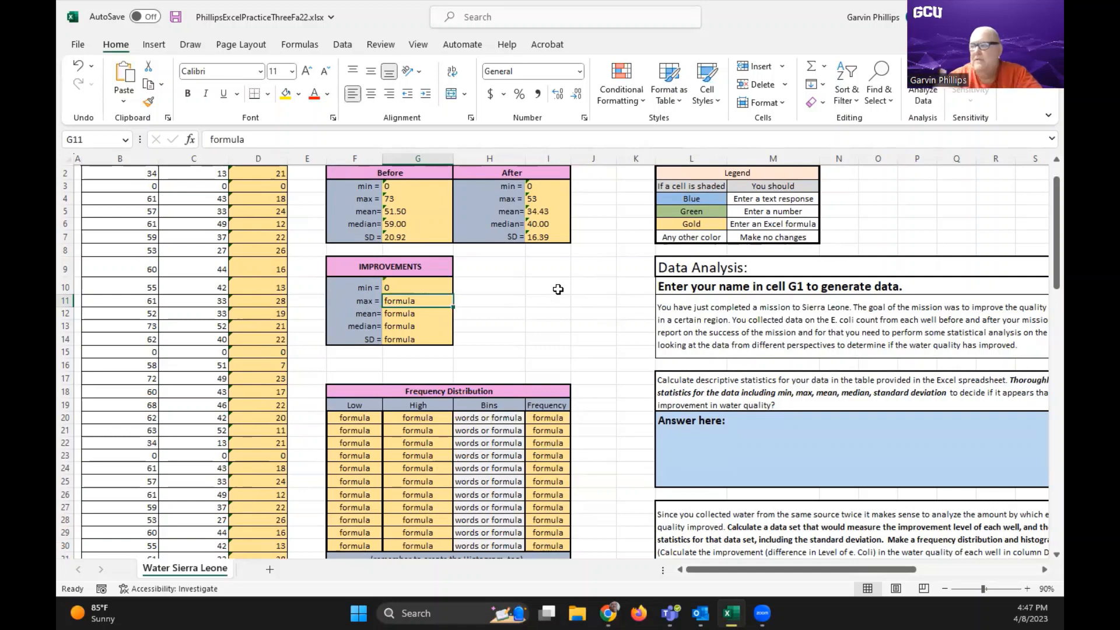
# Enter =max(d2:d101) in G11 as the maximum in the Improvements table
pyautogui.write('=')
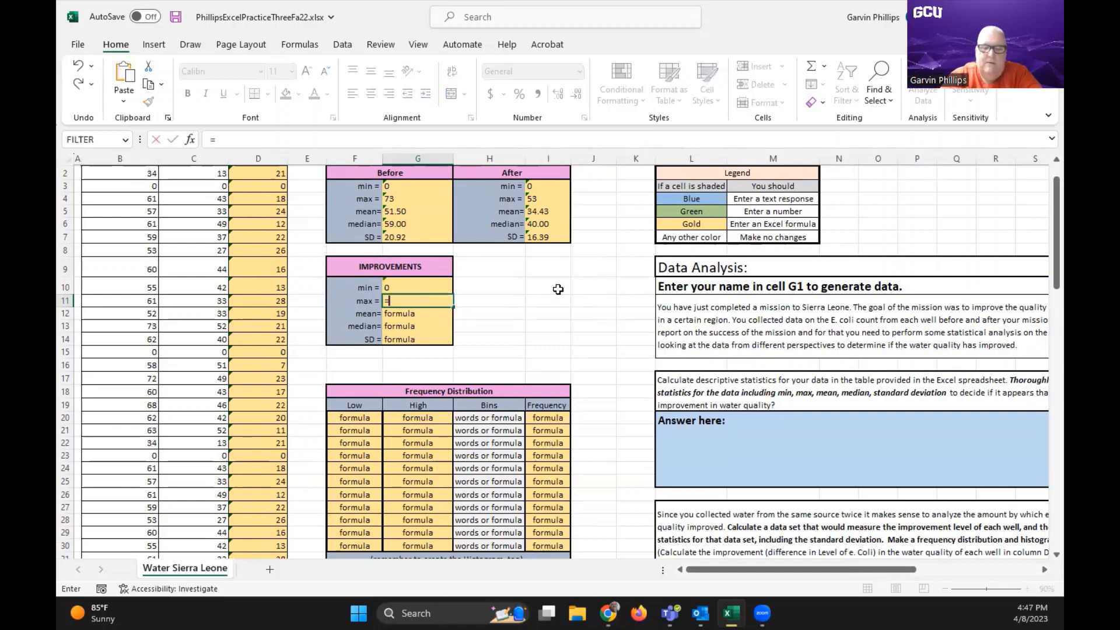
pyautogui.write('ma')
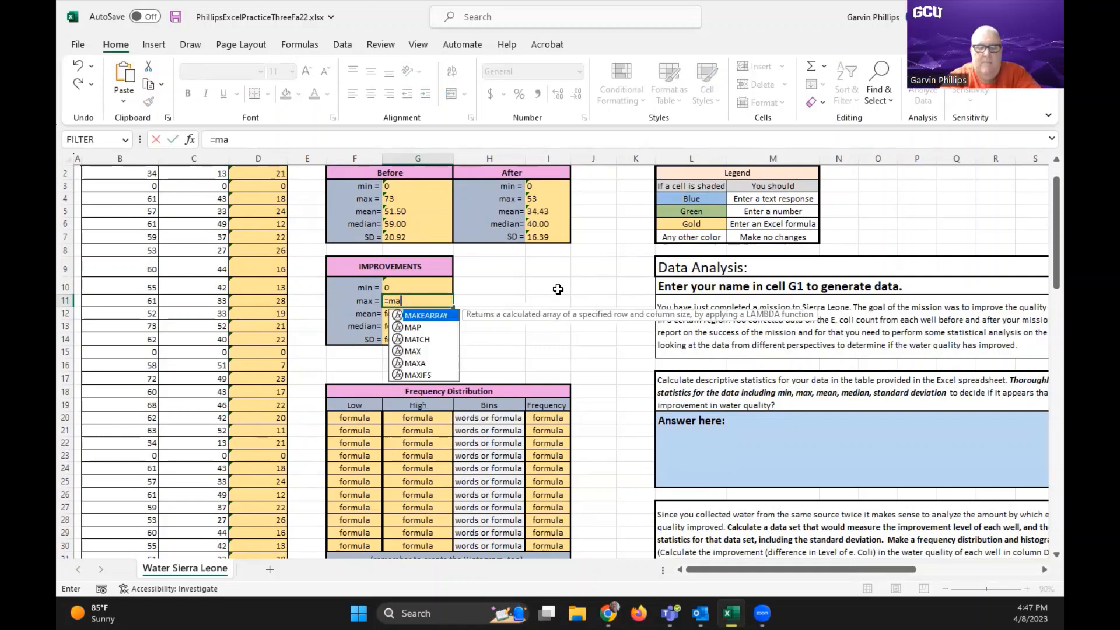
pyautogui.write('x(')
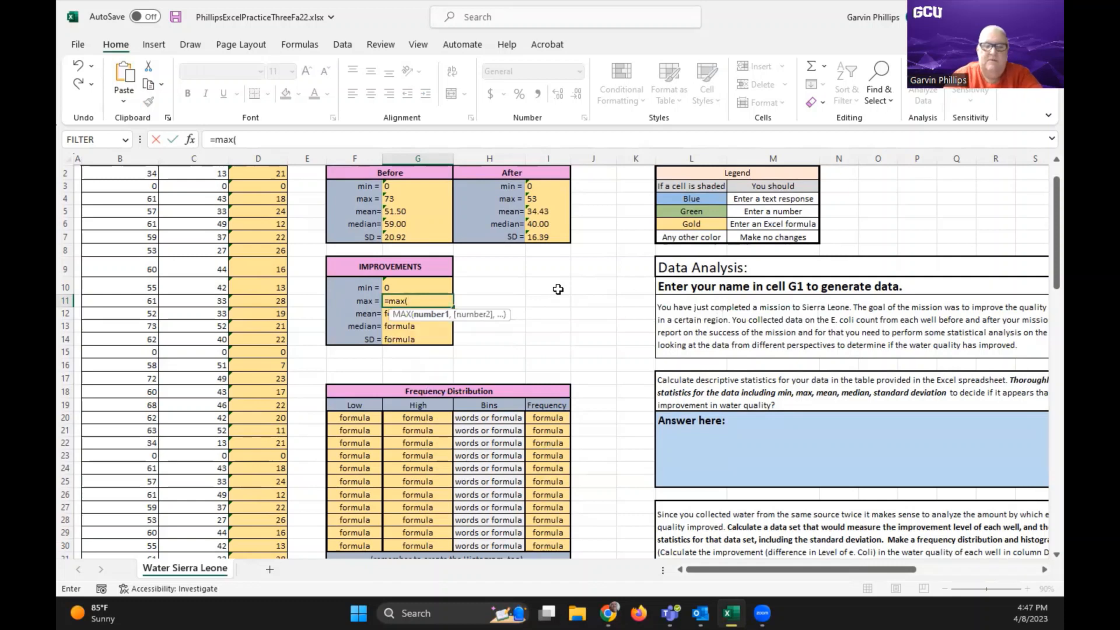
pyautogui.write('d2:d')
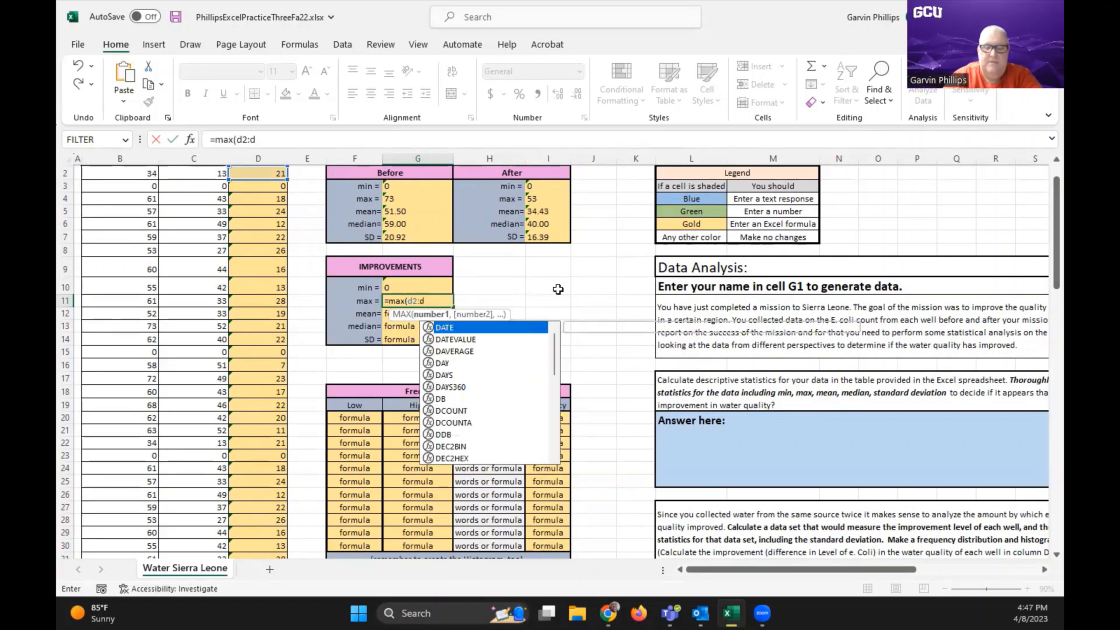
pyautogui.write('101')
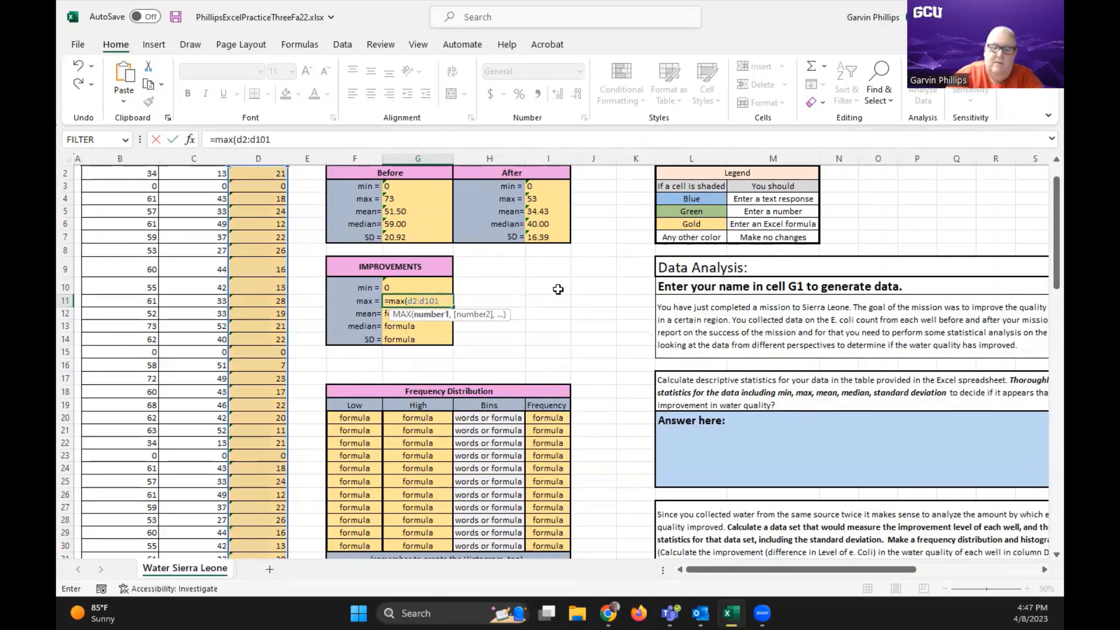
pyautogui.press('Return')
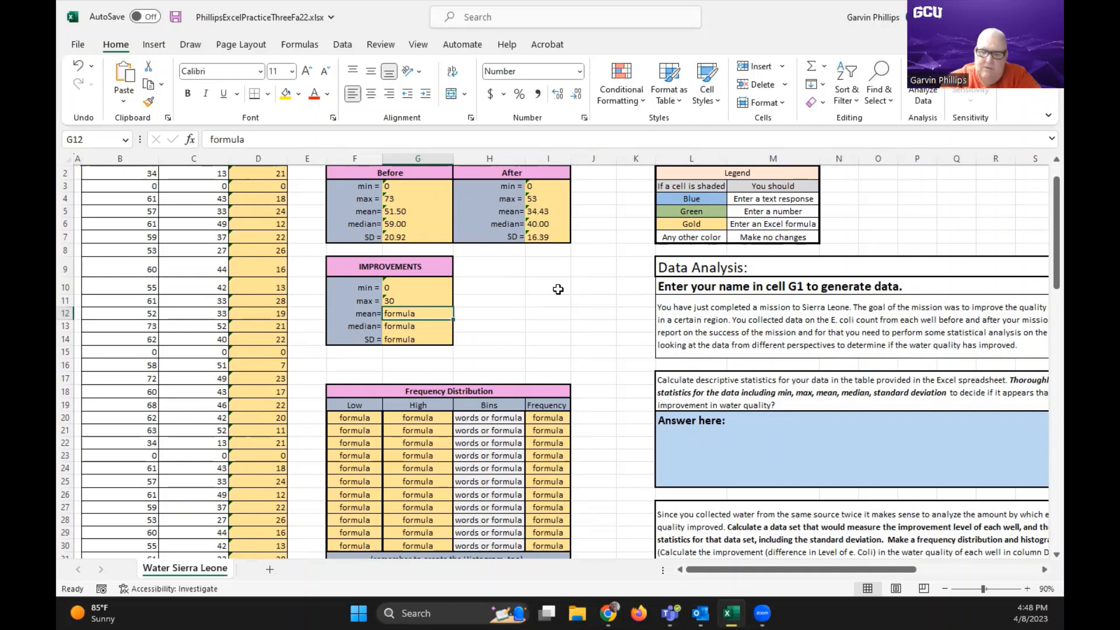
# Enter =average(d2:d101) in G12 as the mean in the Improvements table
pyautogui.write('=av')
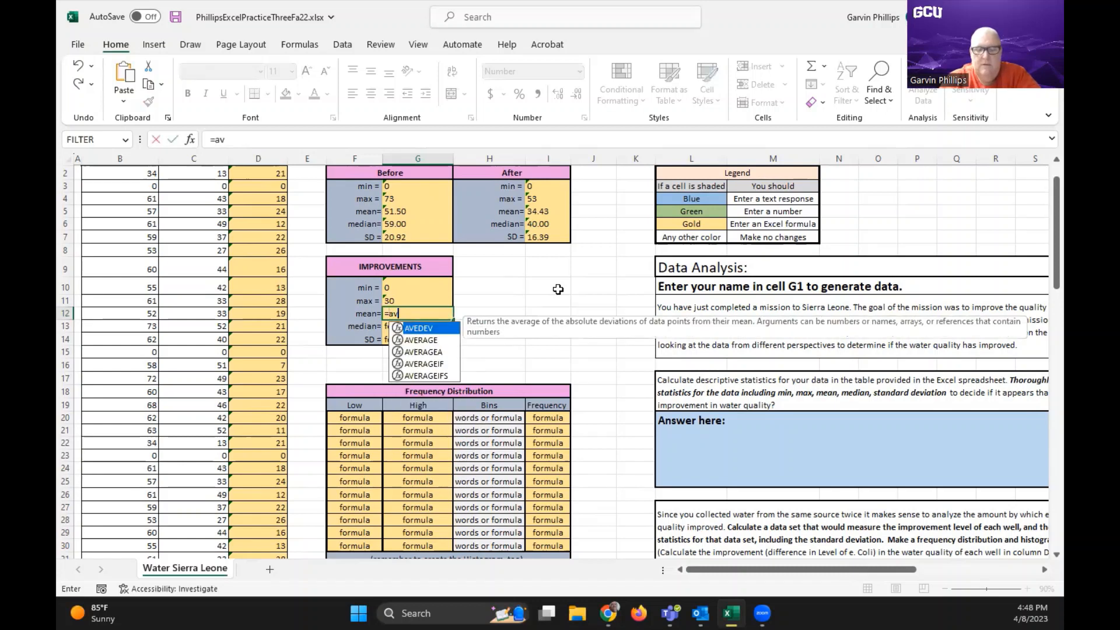
pyautogui.write('erage')
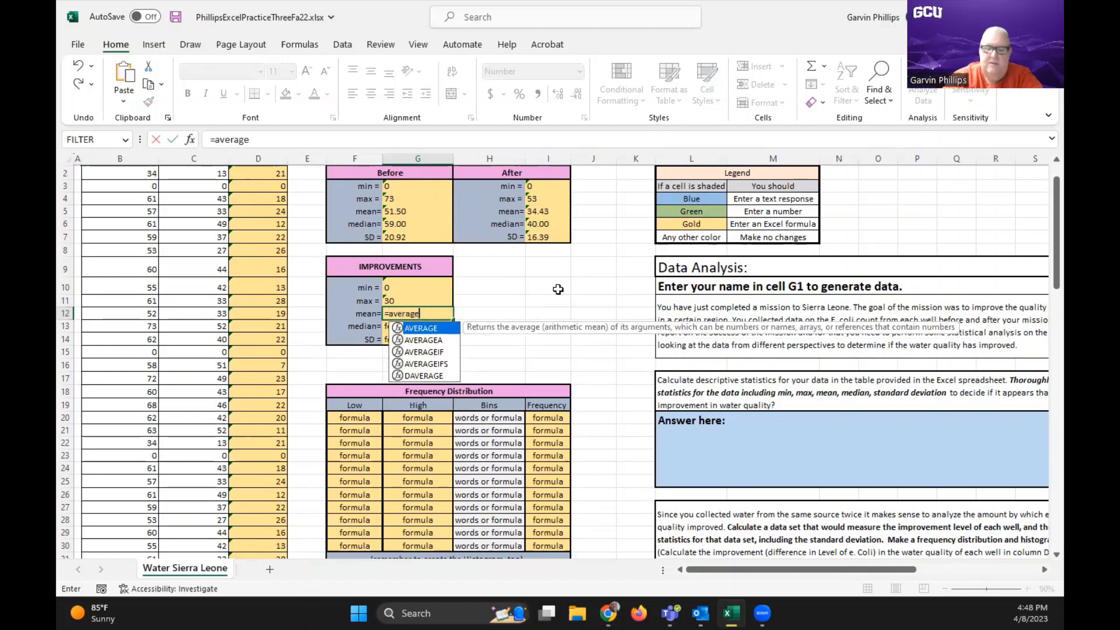
pyautogui.write('(')
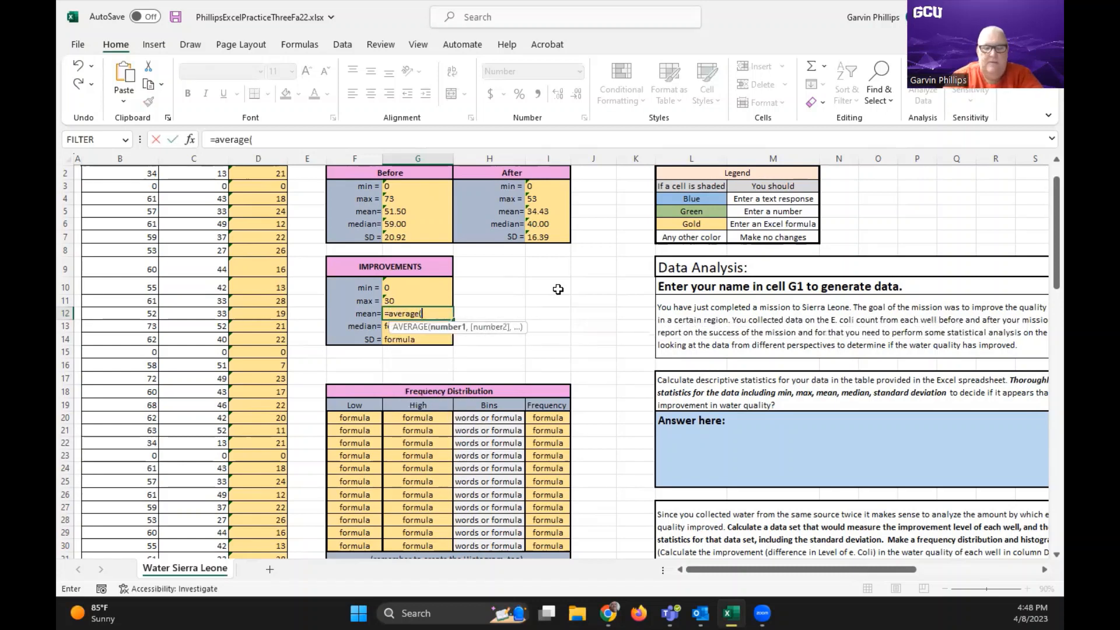
pyautogui.write('d2')
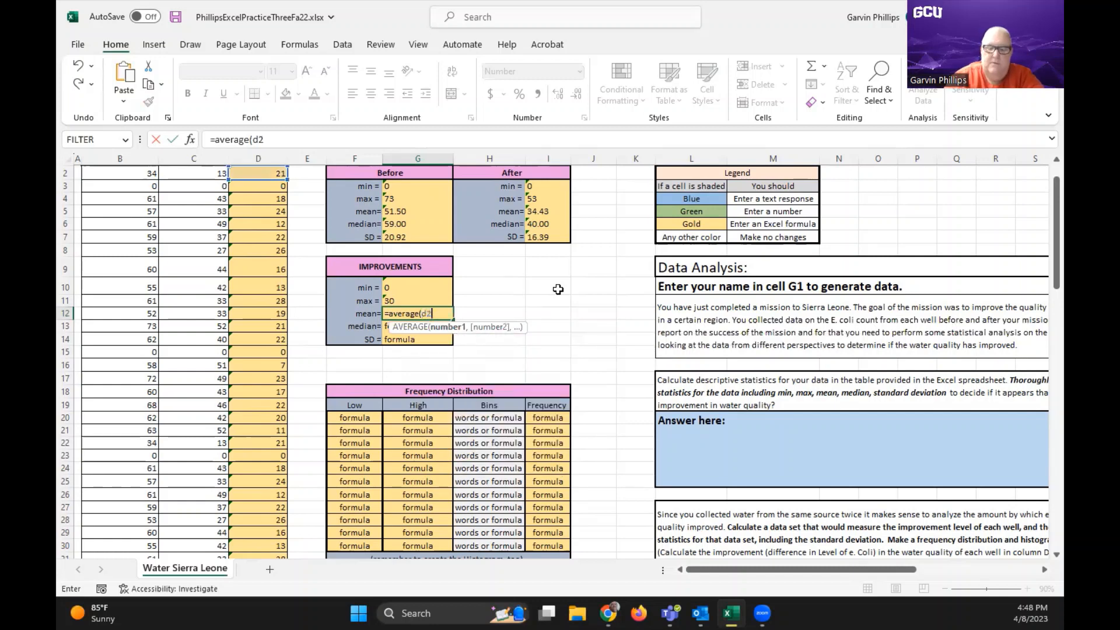
pyautogui.write(':d101')
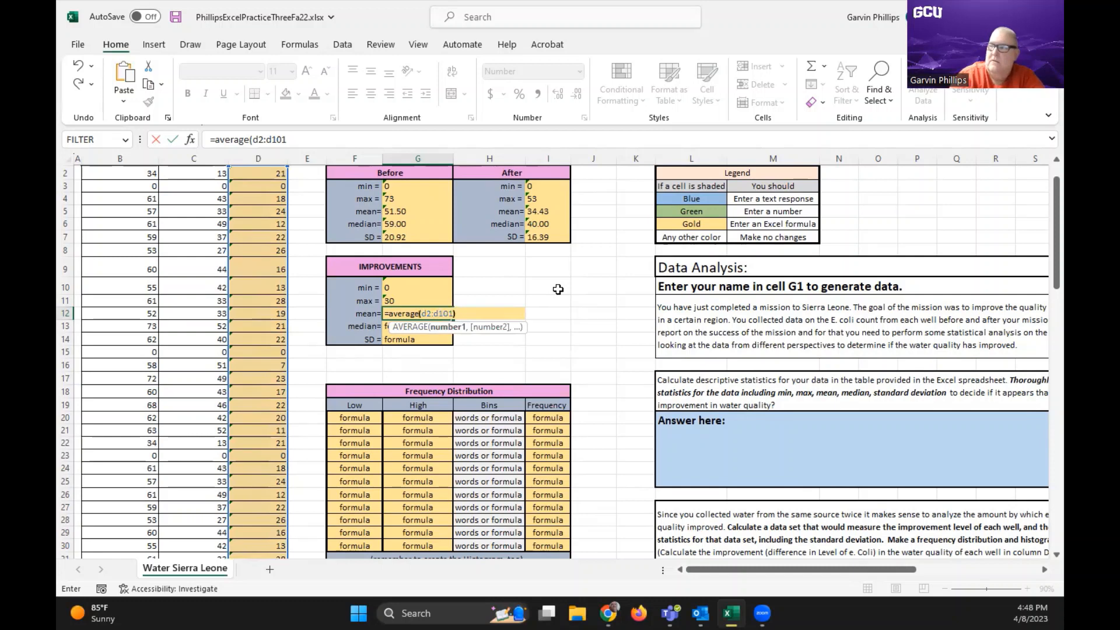
pyautogui.write(')')
pyautogui.press('Return')
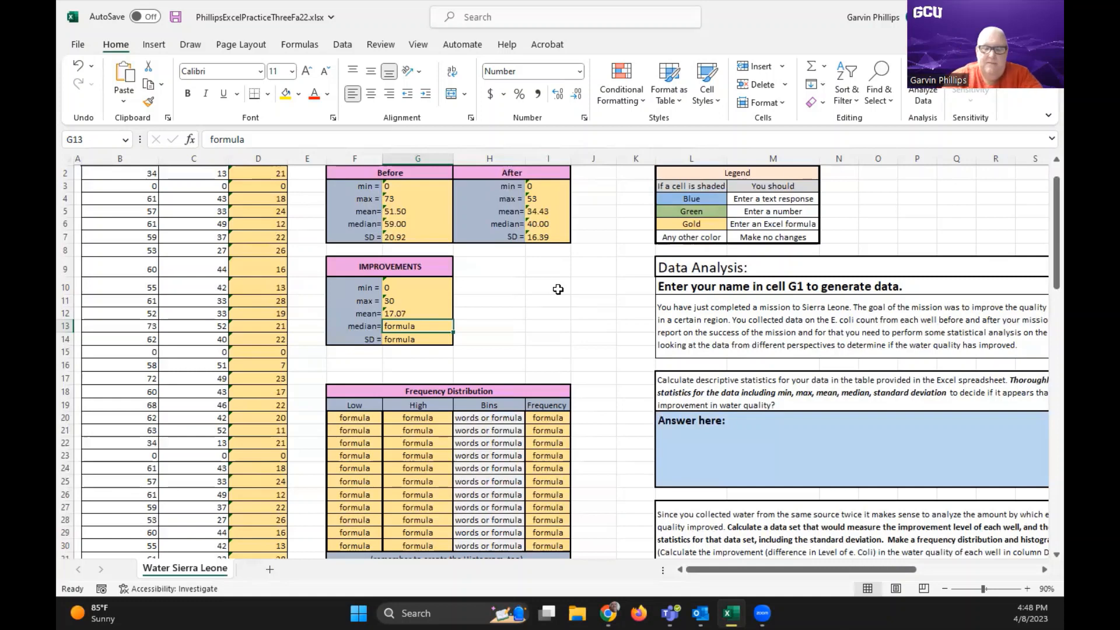
# Enter =median(d2:d101) in G13 as the median in the Improvements table
pyautogui.write('=')
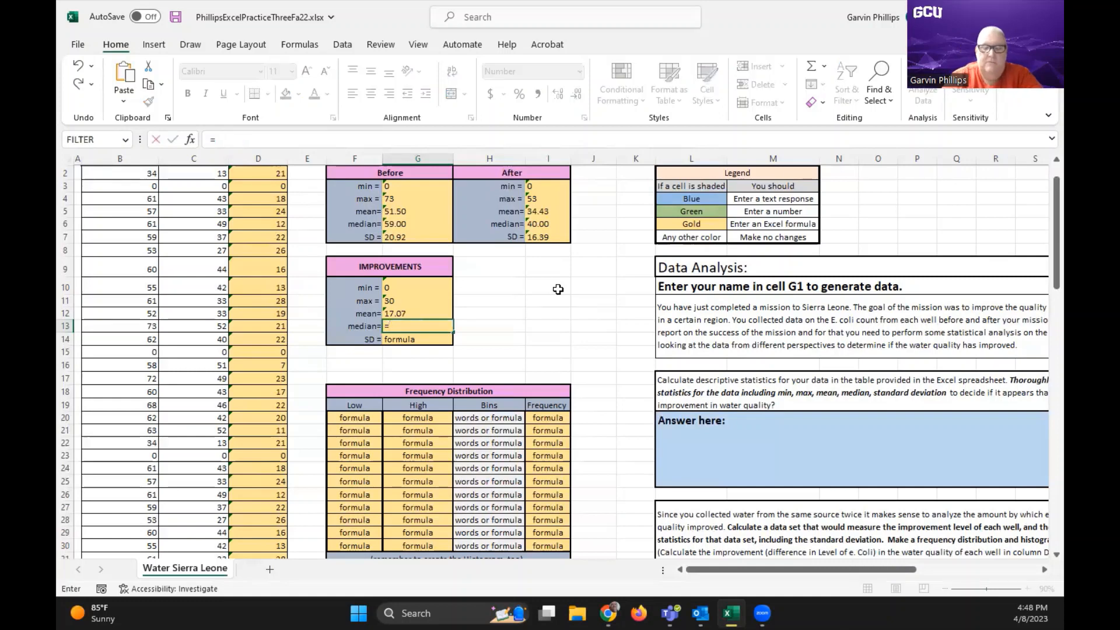
pyautogui.write('median')
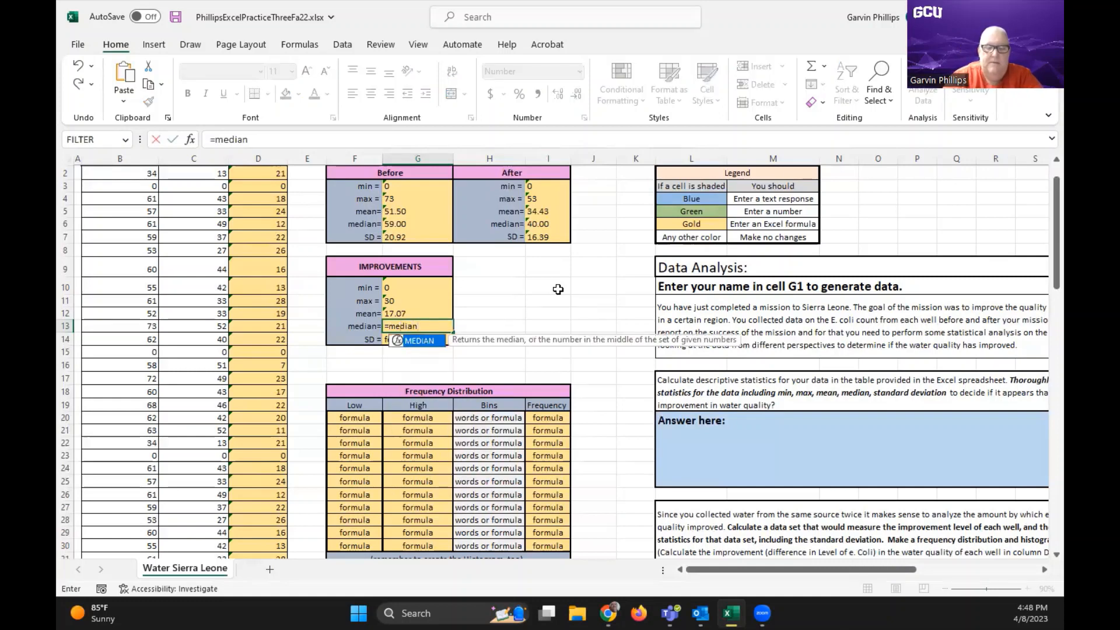
pyautogui.write('(d2')
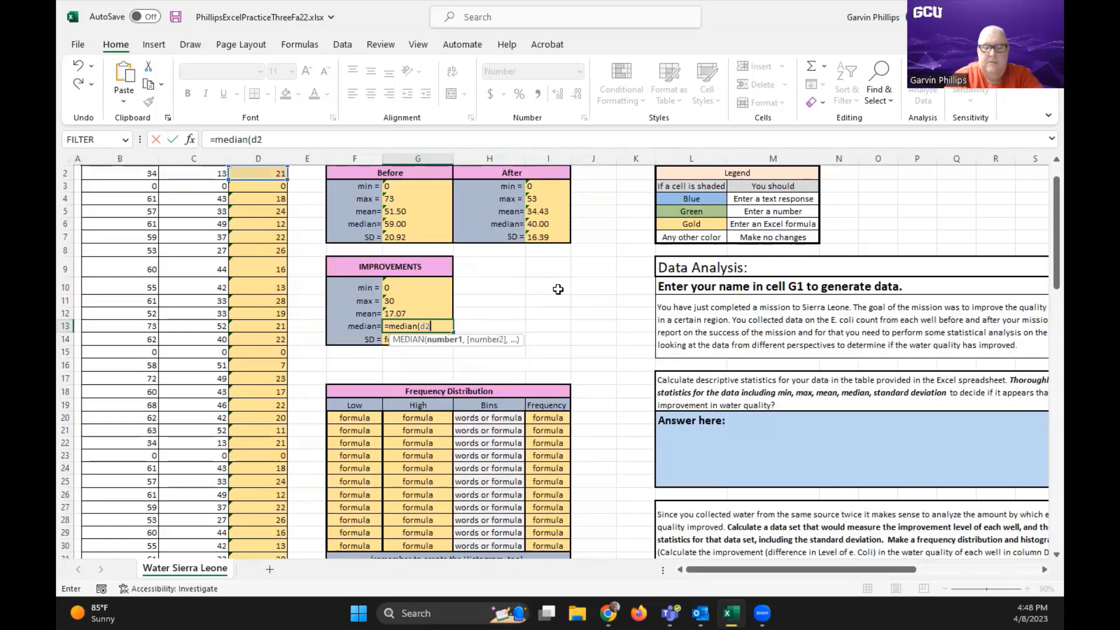
pyautogui.write(':d101')
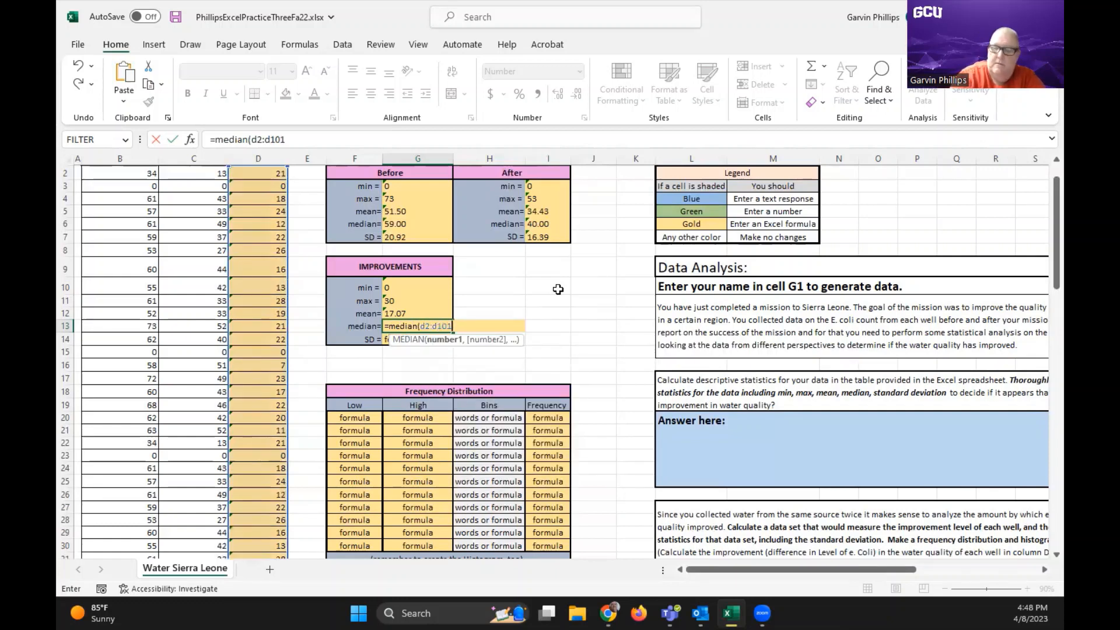
pyautogui.write(')')
pyautogui.press('Return')
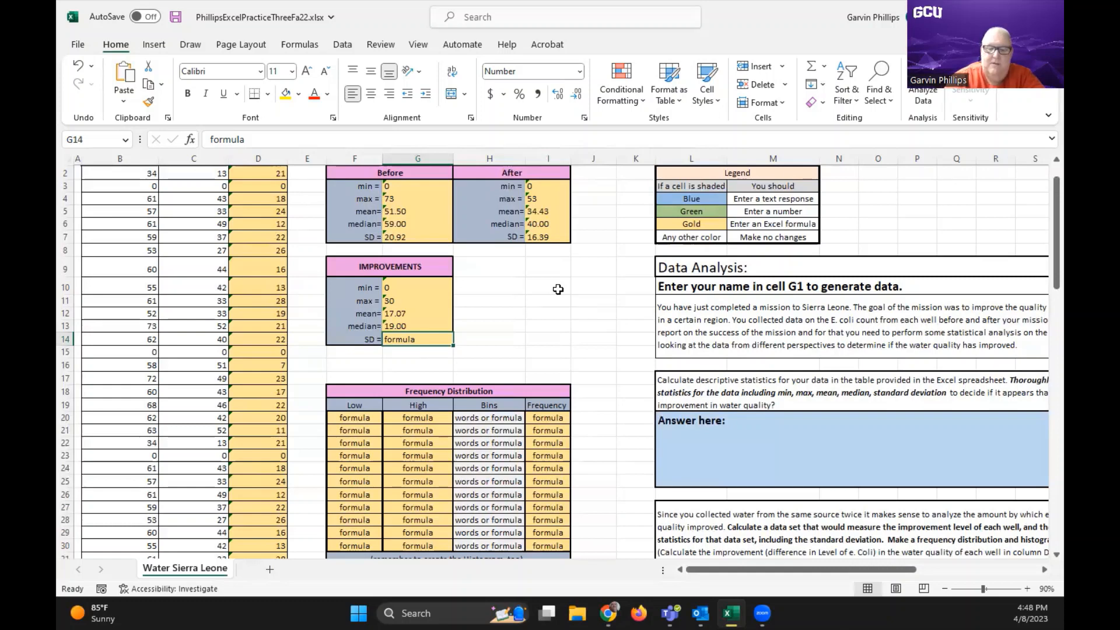
# Enter =stdev.s(d2:d101) in G14 as the sample standard deviation in the Improvements table
pyautogui.write('=')
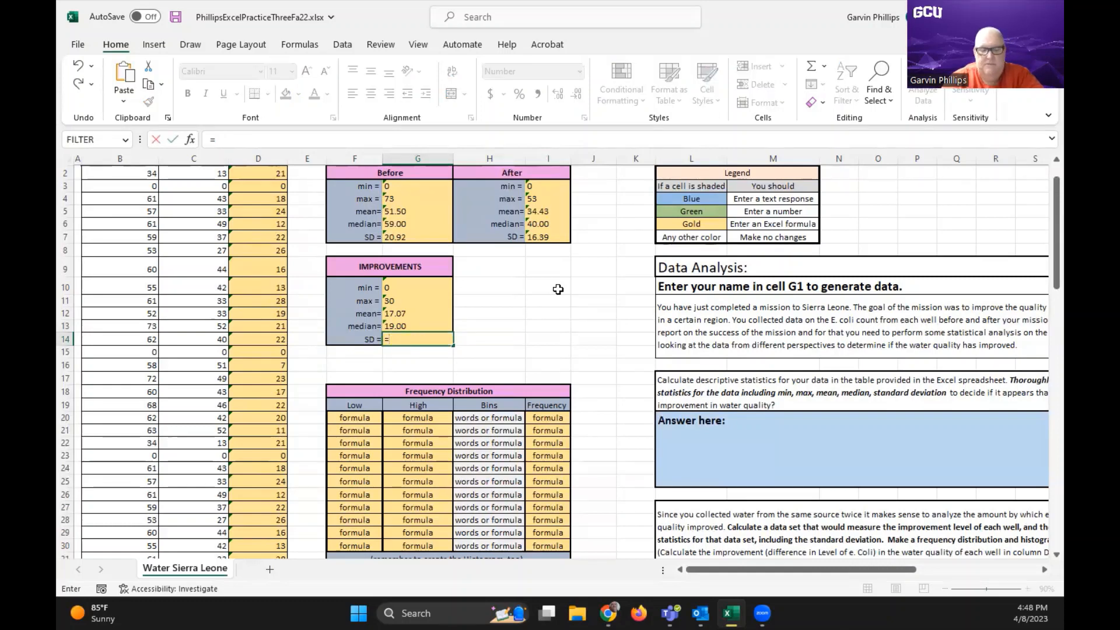
pyautogui.write('stde')
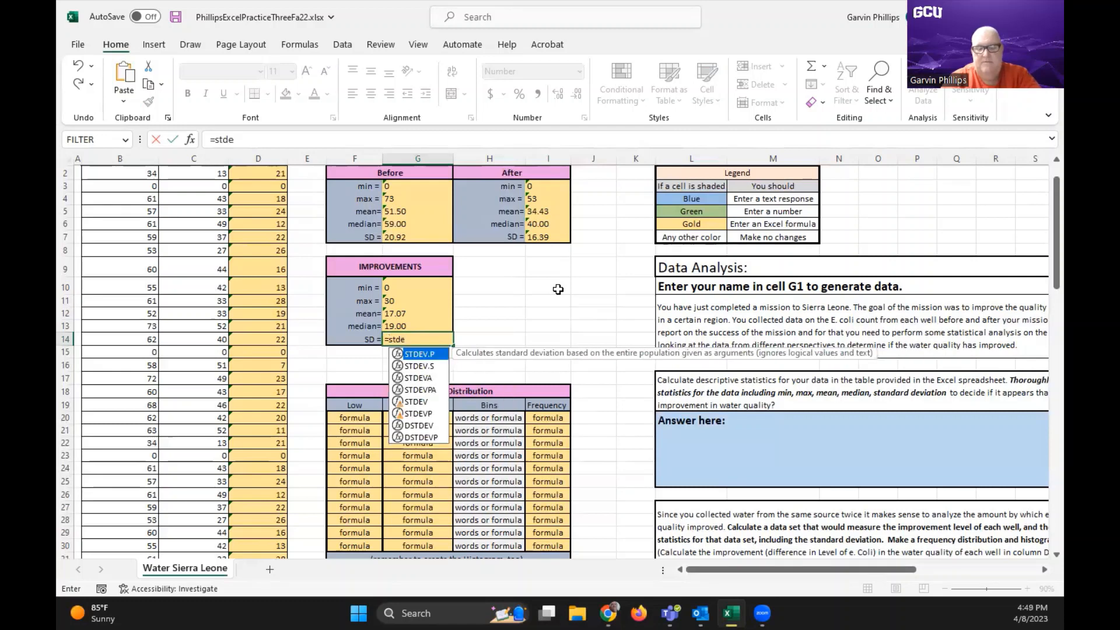
pyautogui.write('v.s')
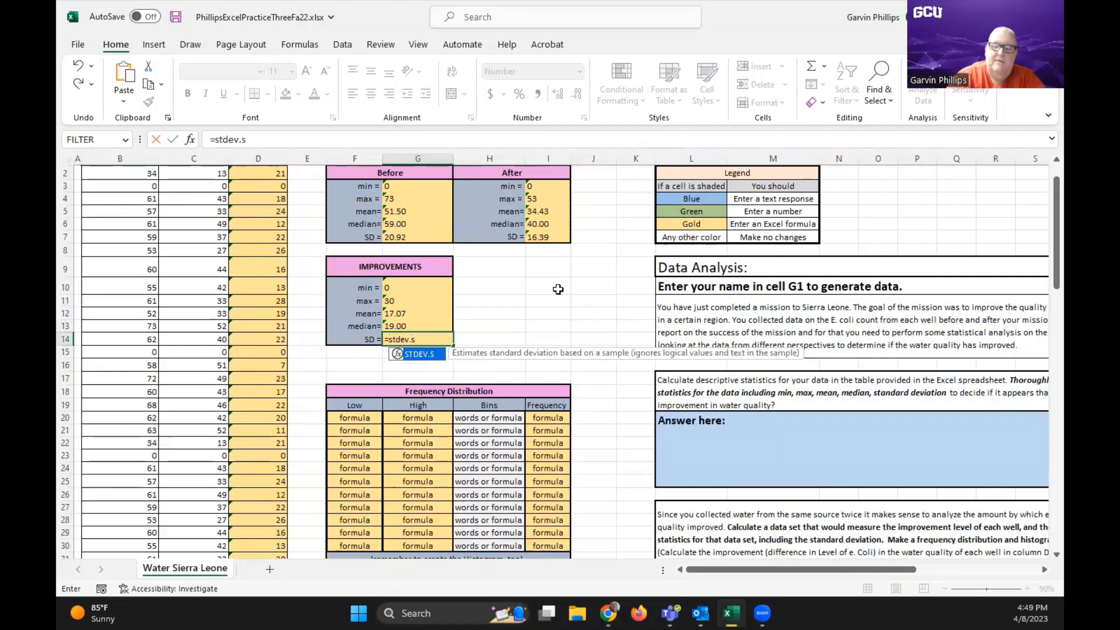
pyautogui.write('(d2')
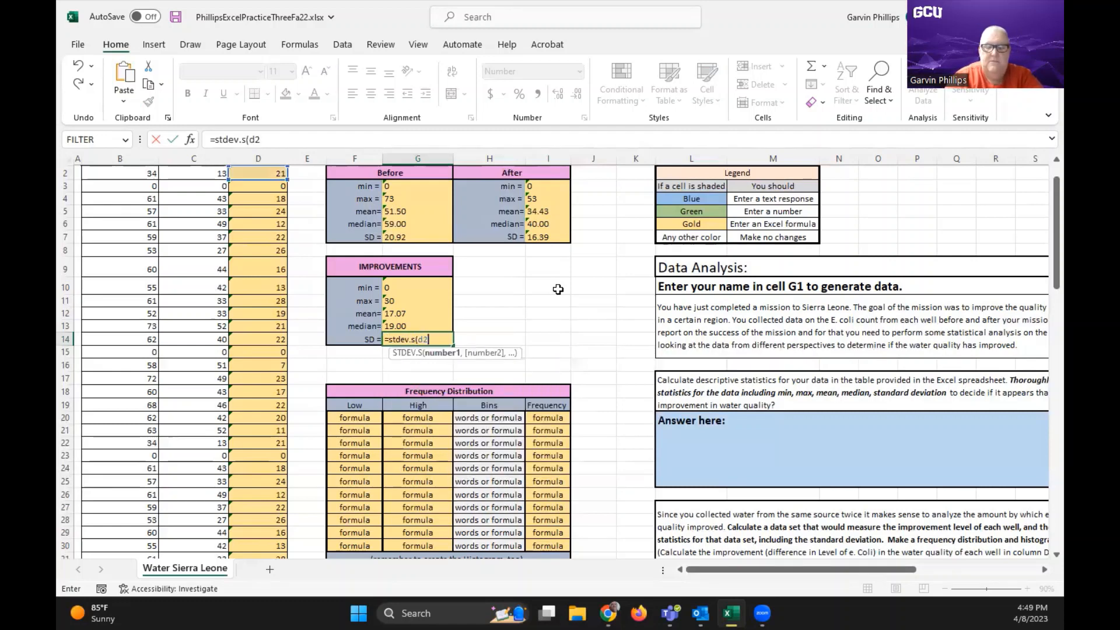
pyautogui.write(':d101')
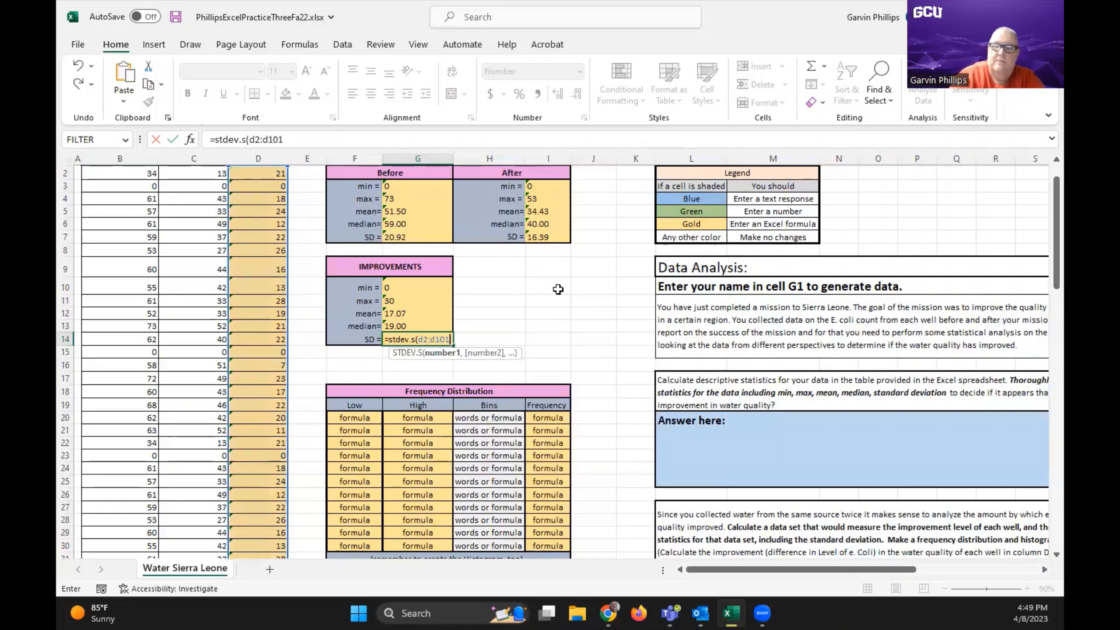
pyautogui.write(')')
pyautogui.press('Return')
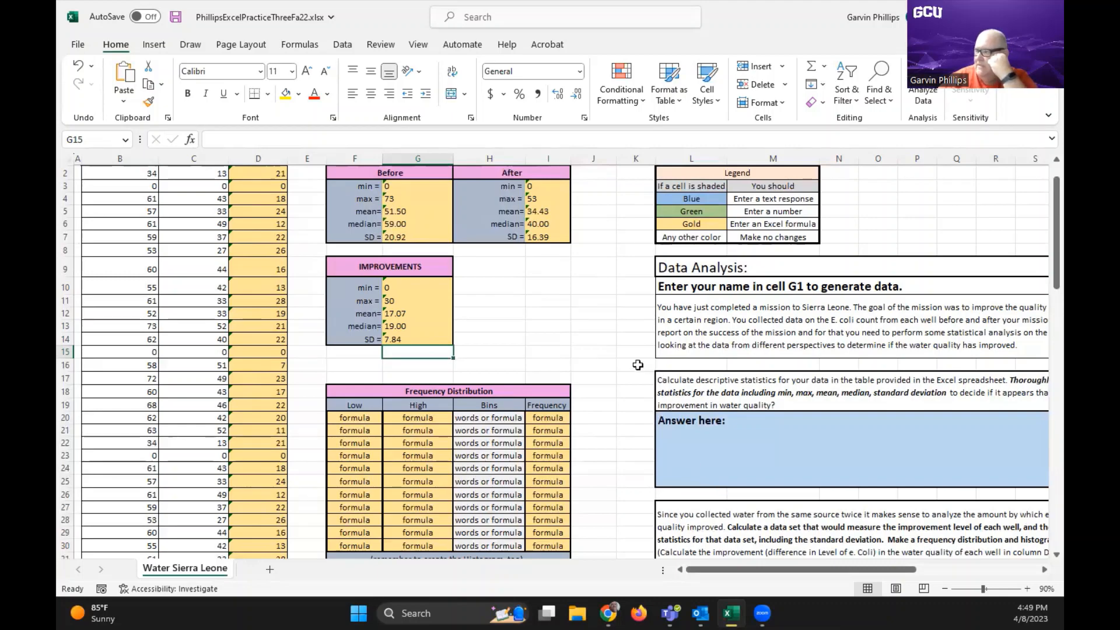
# Review the Frequency Distribution and Histogram tables and read the full data analysis questions beside them
pyautogui.scroll(-2, 628, 366)
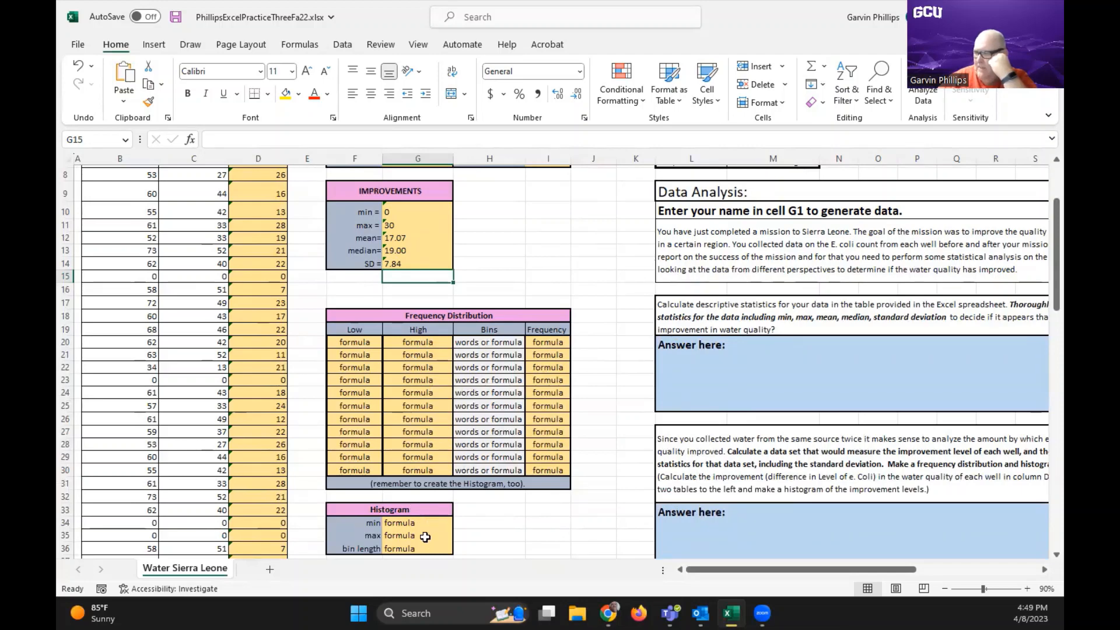
pyautogui.scroll(-2, 433, 511)
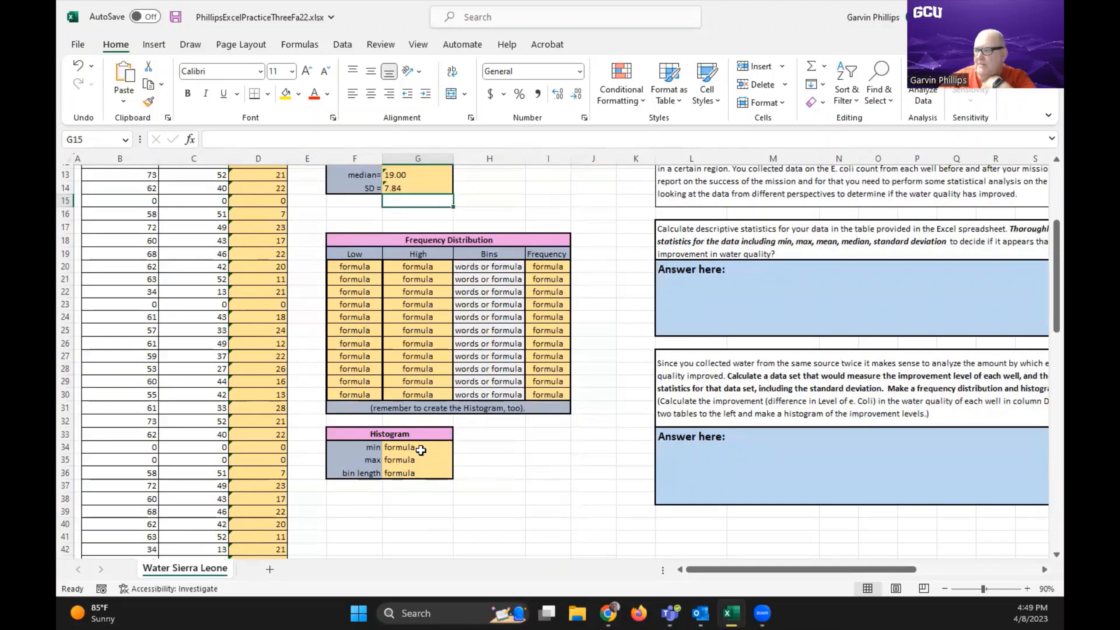
pyautogui.scroll(4, 509, 449)
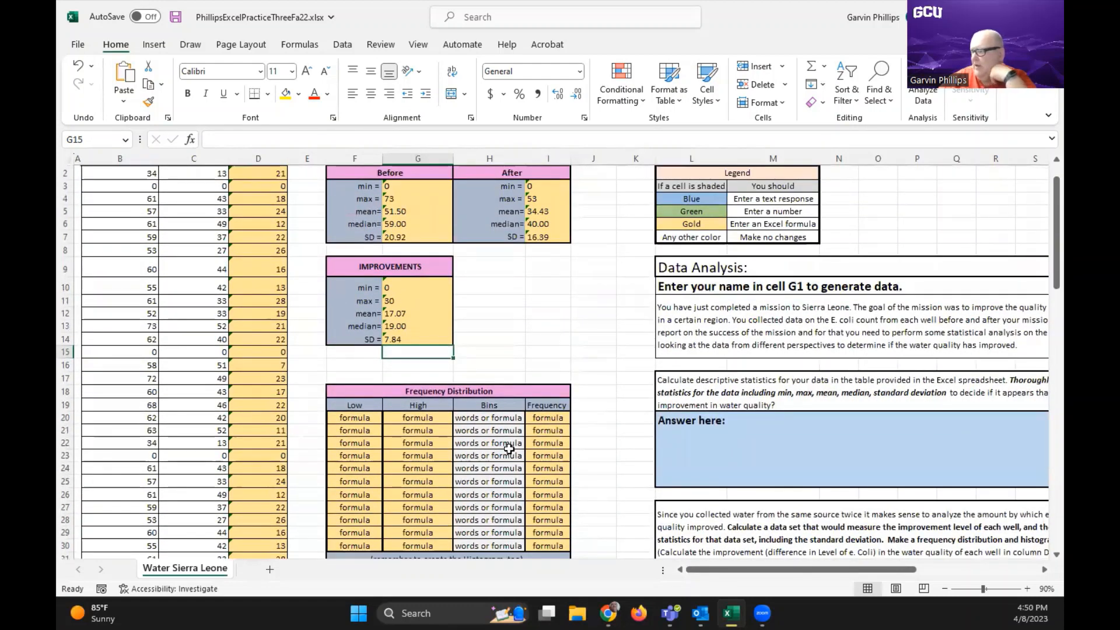
pyautogui.scroll(-3, 750, 575)
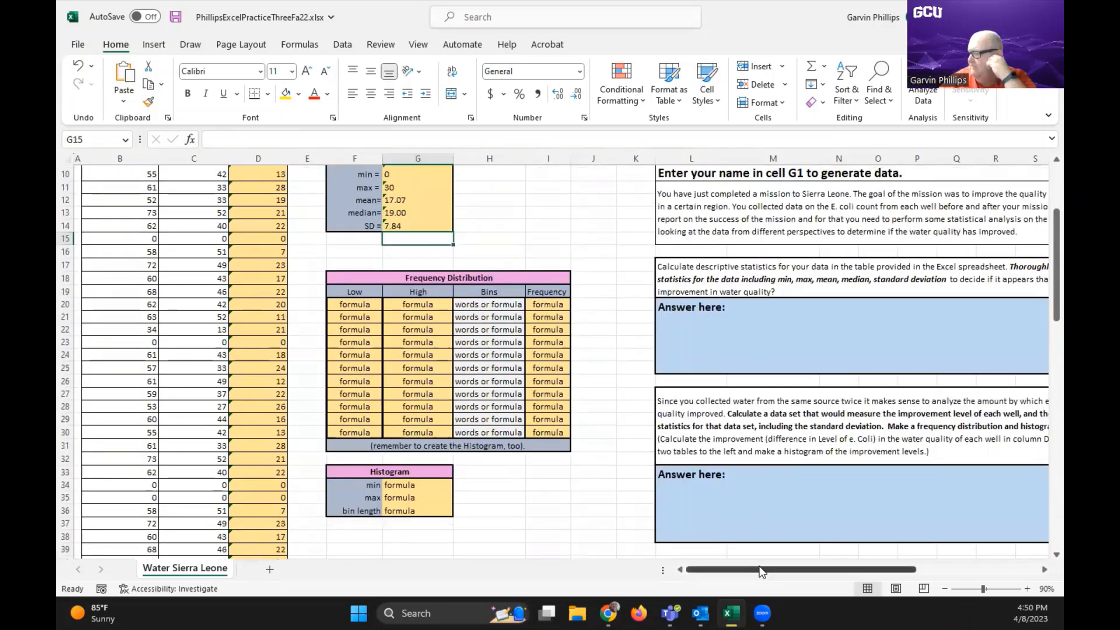
pyautogui.moveTo(759, 571); pyautogui.dragTo(805, 575)
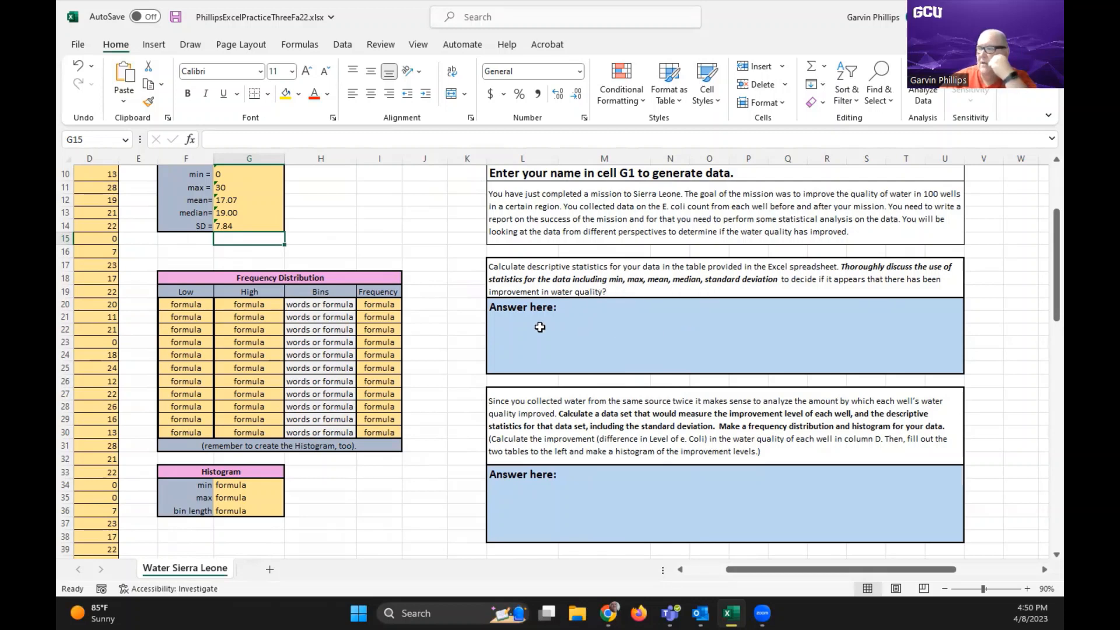
# Compare the Before, After and Improvements statistics with the two data analysis questions, and examine the empty Frequency Distribution and Histogram tables
pyautogui.scroll(3, 430, 286)
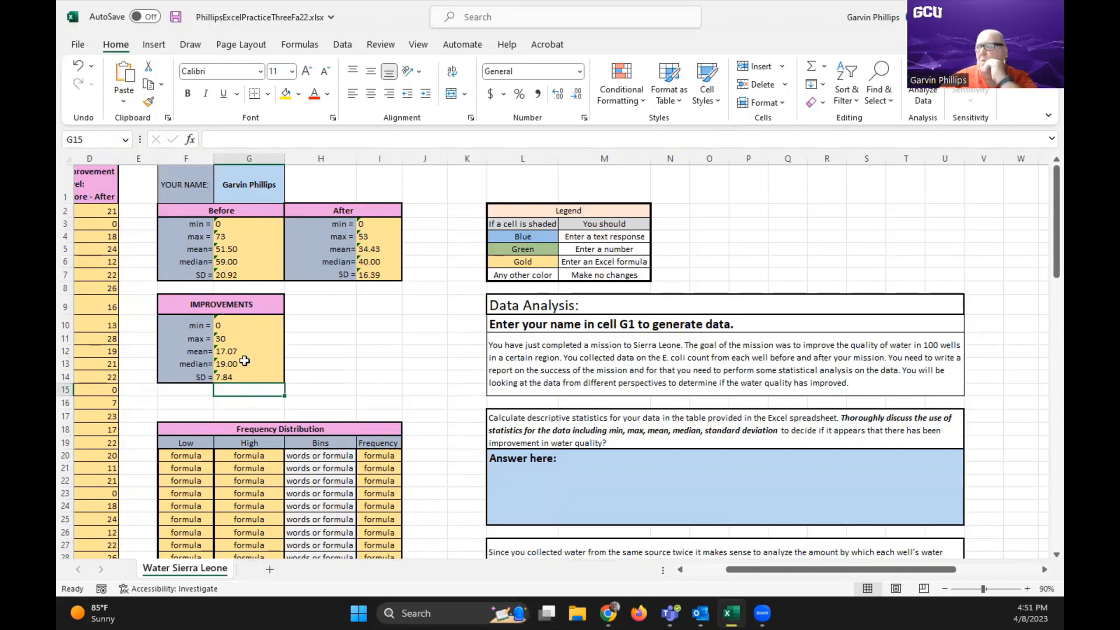
pyautogui.scroll(-3, 375, 347)
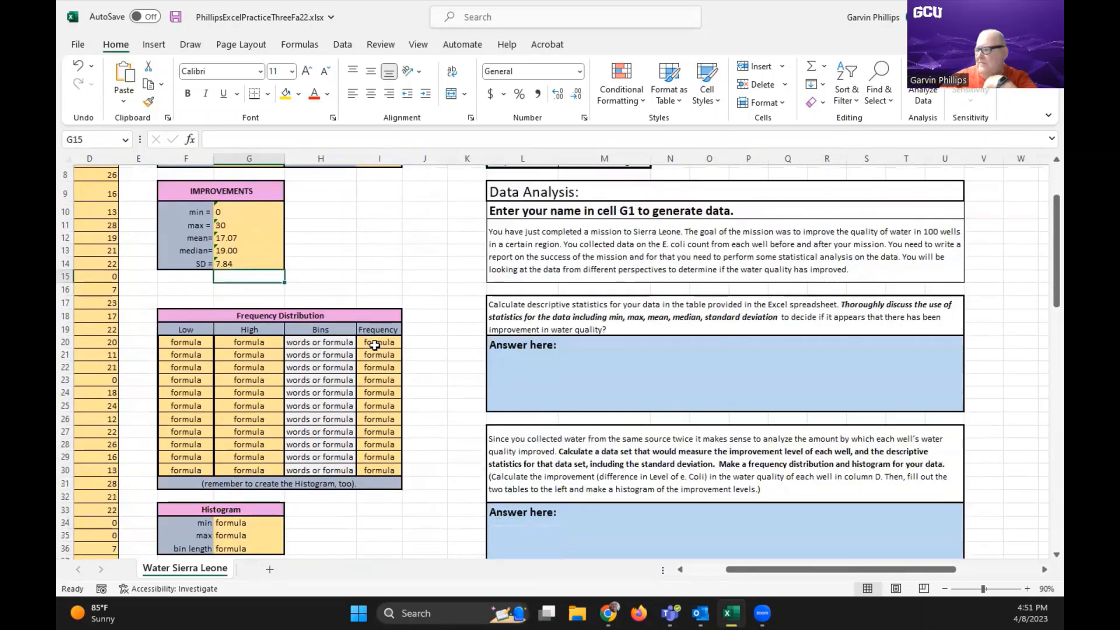
pyautogui.click(546, 357)
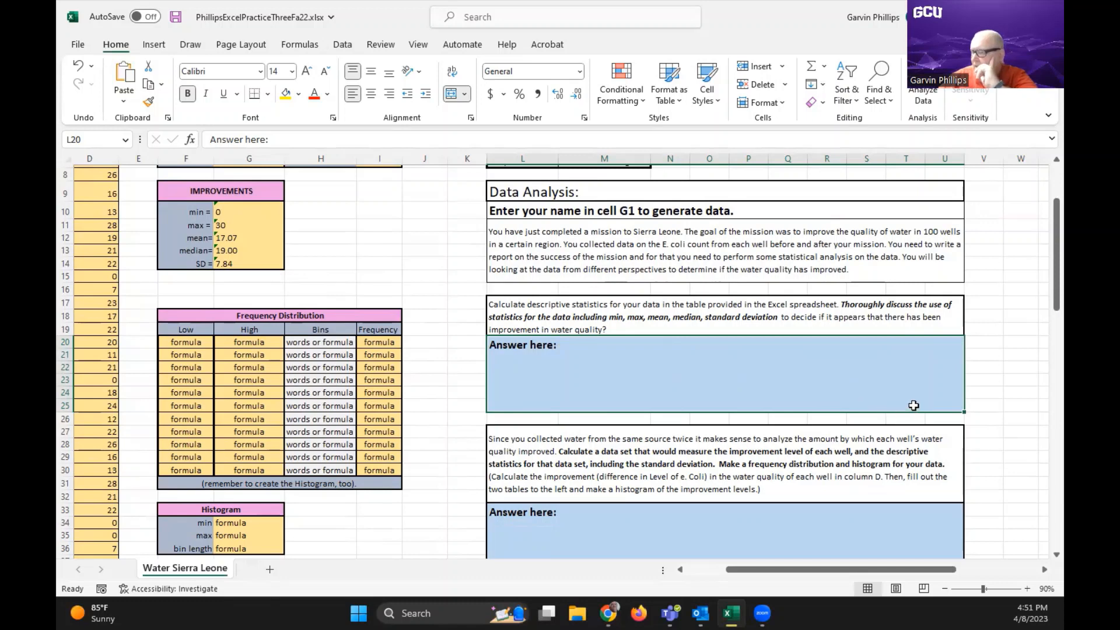
pyautogui.scroll(-1, 843, 405)
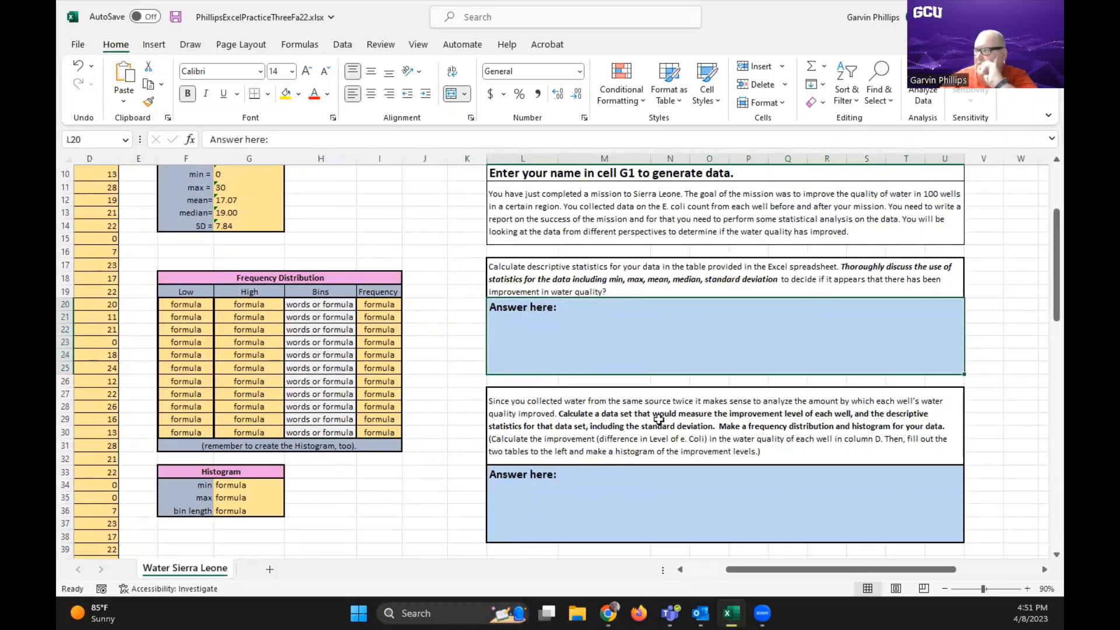
pyautogui.scroll(2, 665, 415)
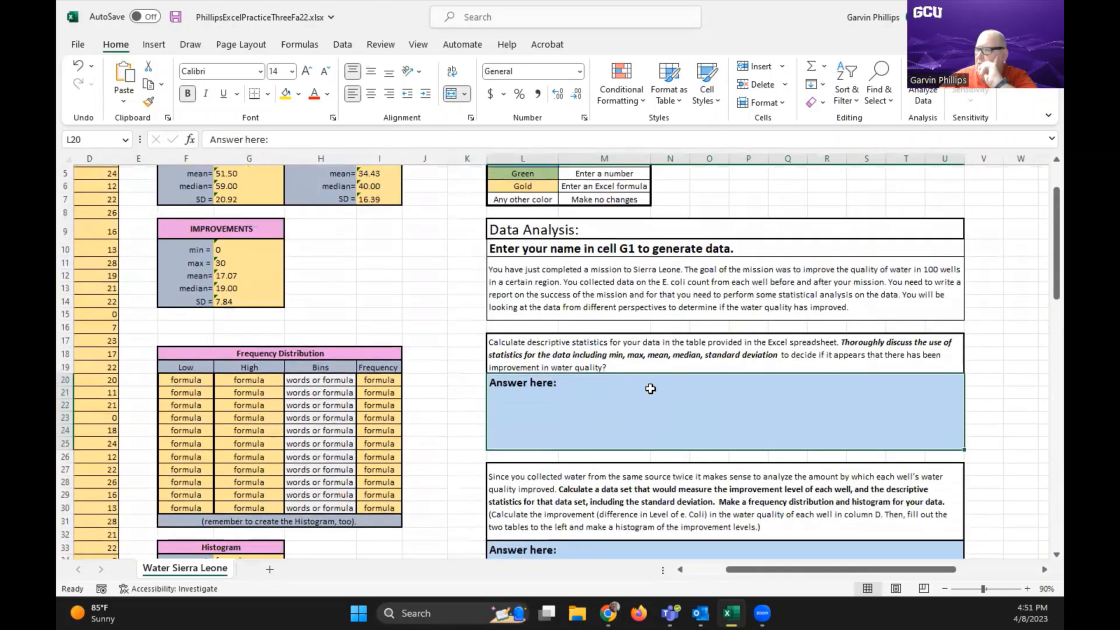
pyautogui.scroll(2, 365, 266)
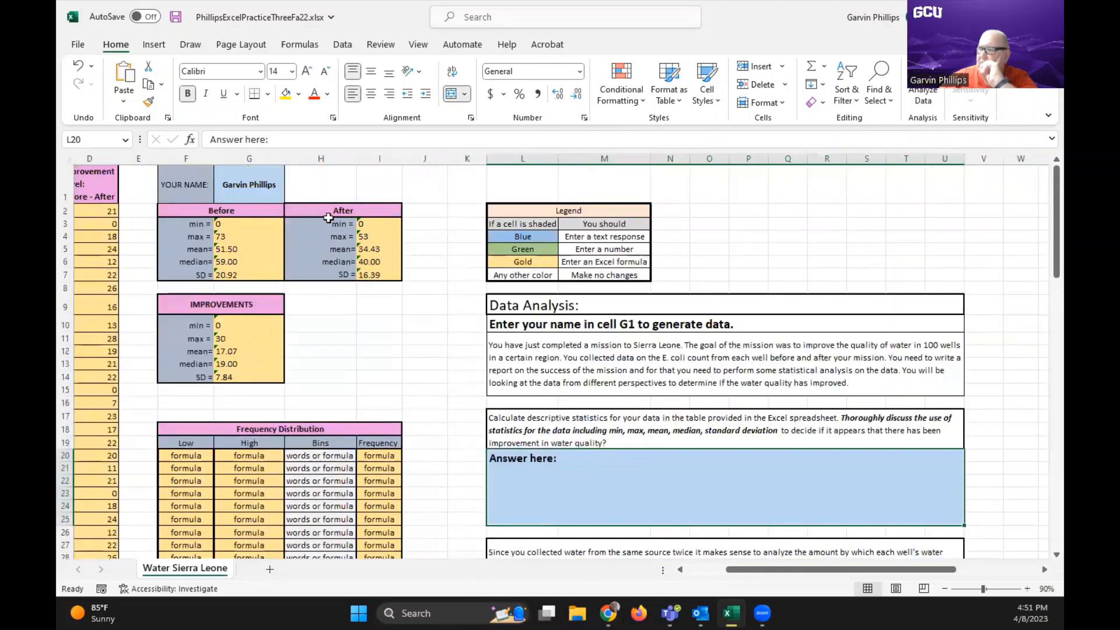
pyautogui.scroll(-2, 476, 460)
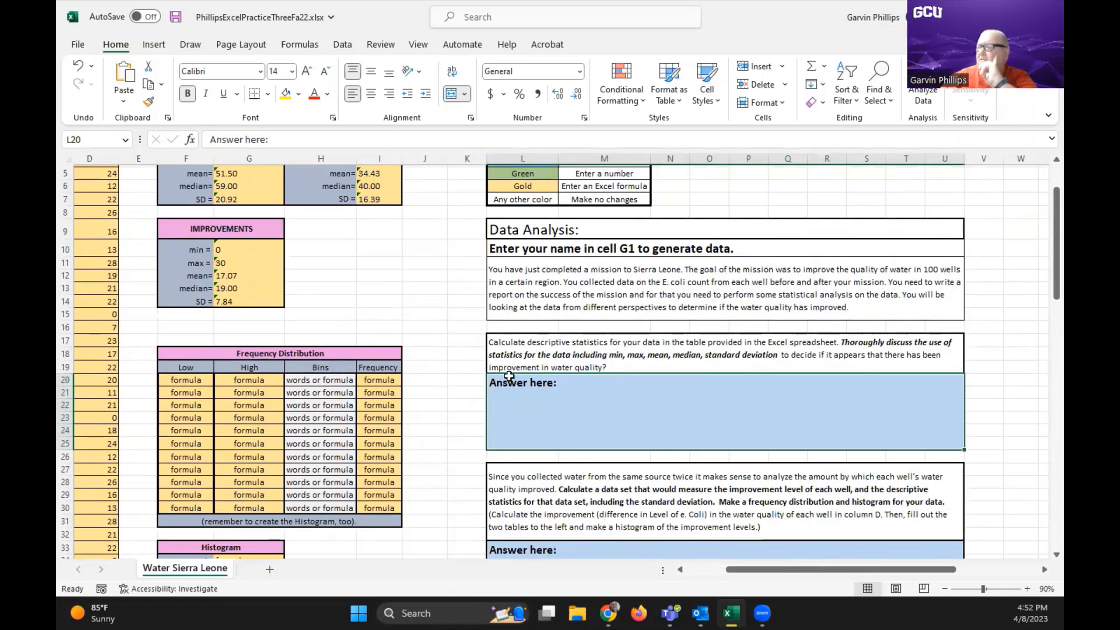
pyautogui.scroll(-2, 608, 405)
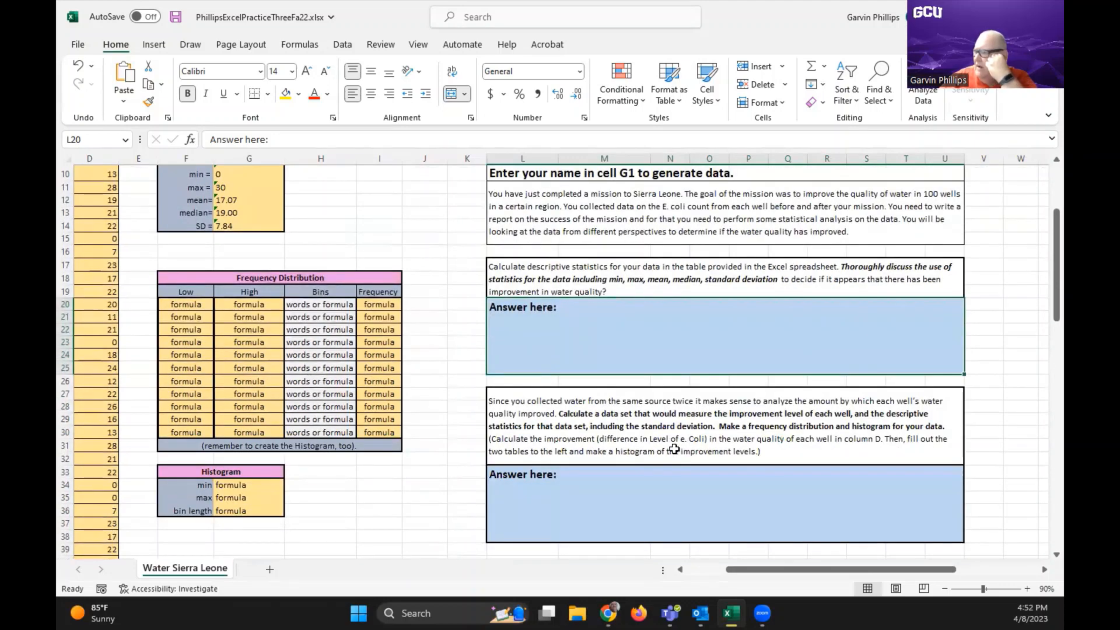
pyautogui.scroll(-2, 677, 449)
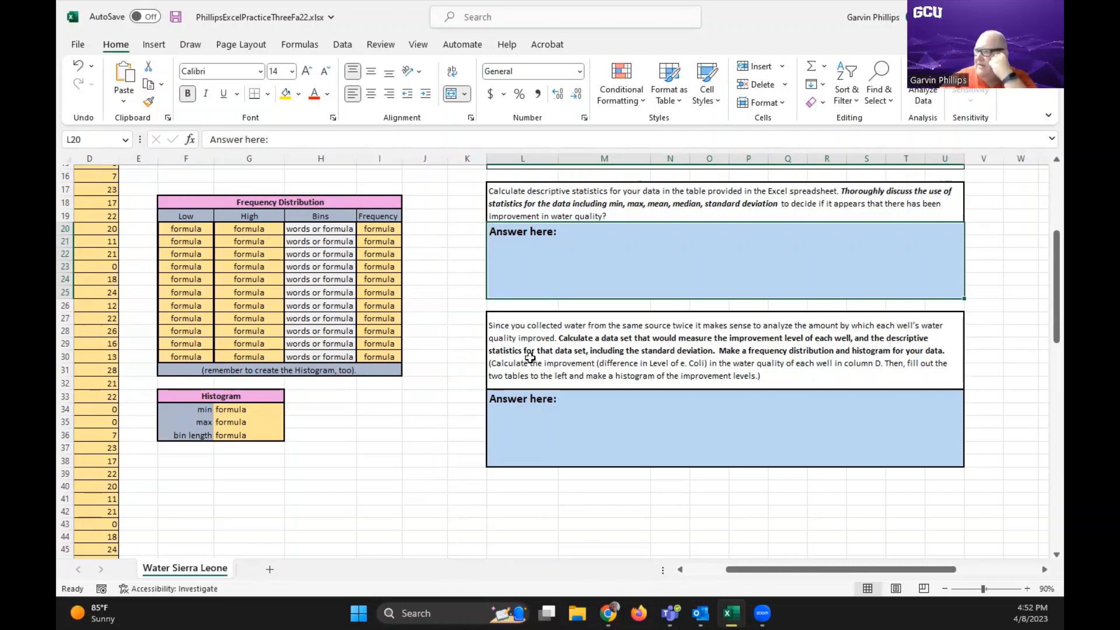
pyautogui.scroll(3, 456, 361)
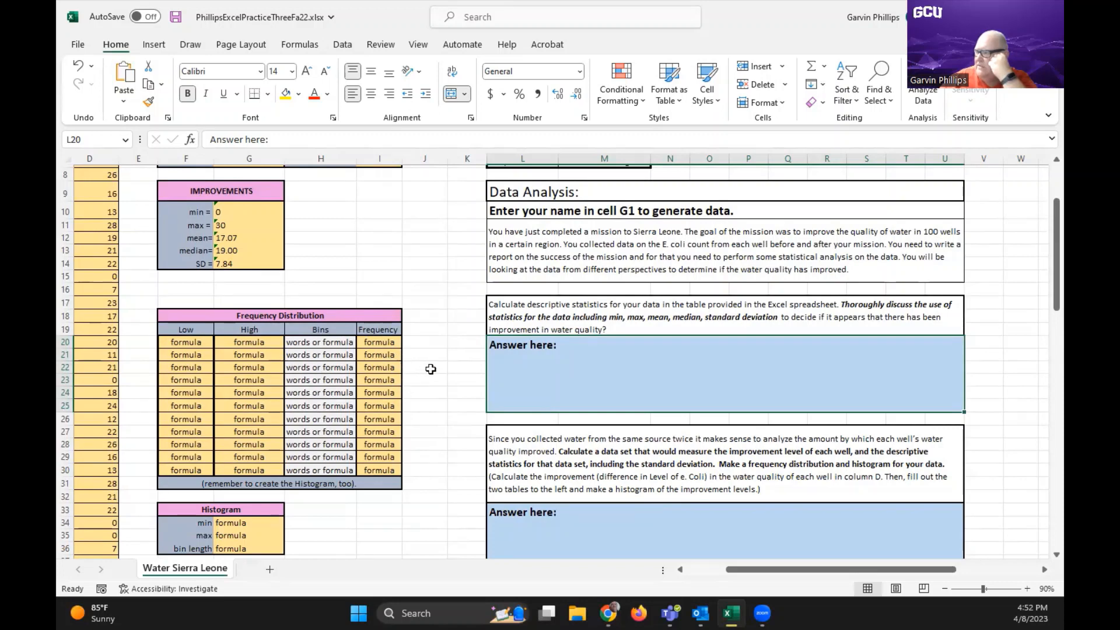
pyautogui.scroll(-1, 431, 369)
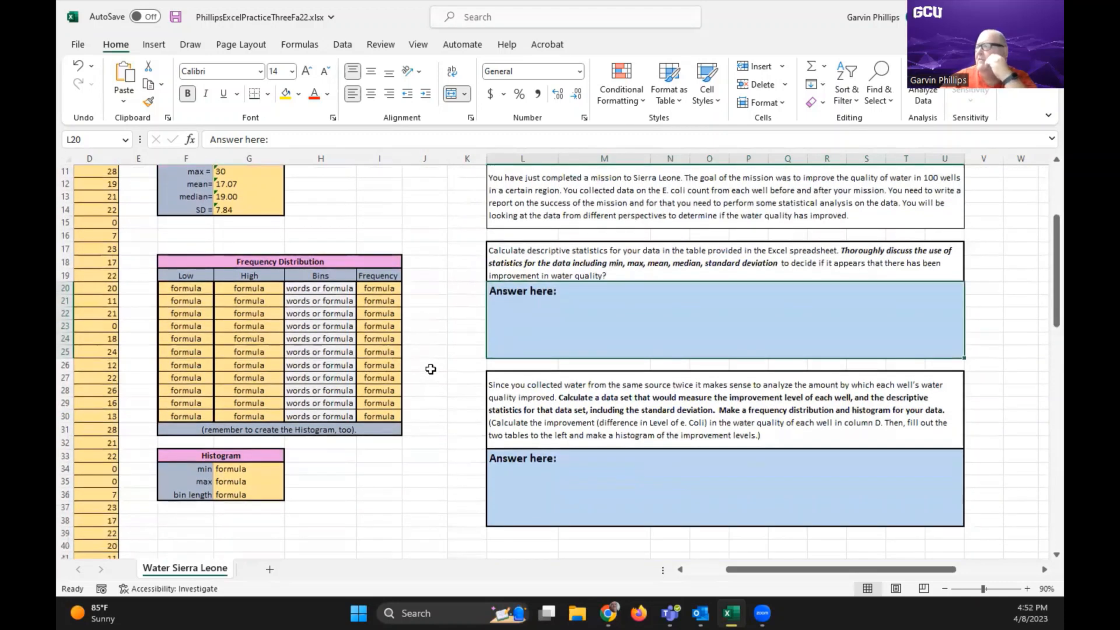
pyautogui.scroll(-1, 430, 369)
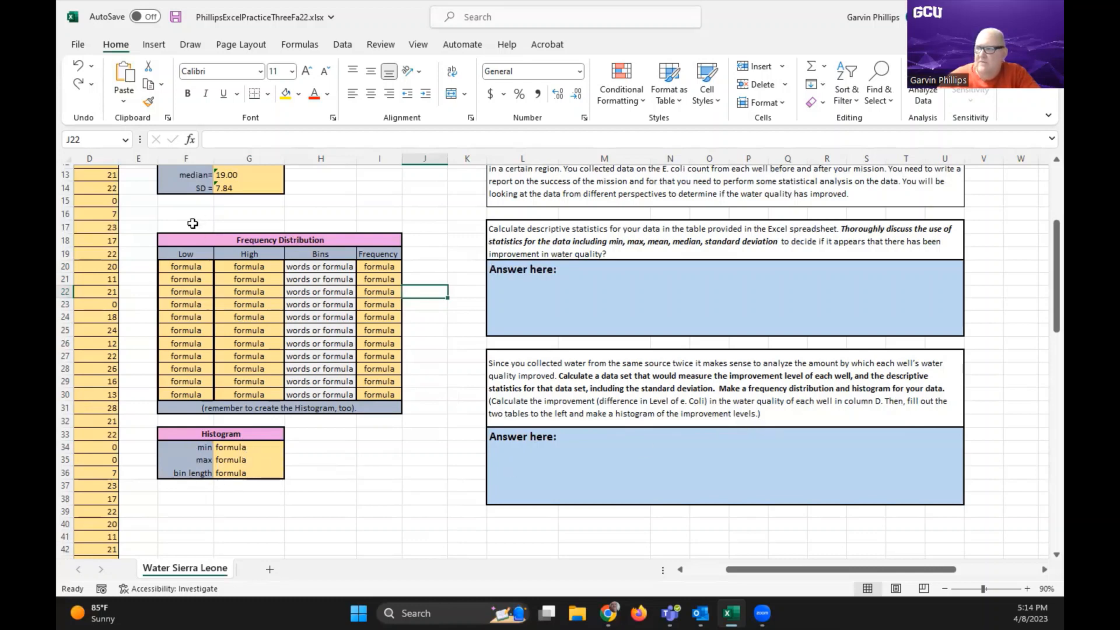
# Link the Histogram table's min and max to the Improvements statistics, entering =G10 in G34 and =G11 in G35
pyautogui.click(246, 447)
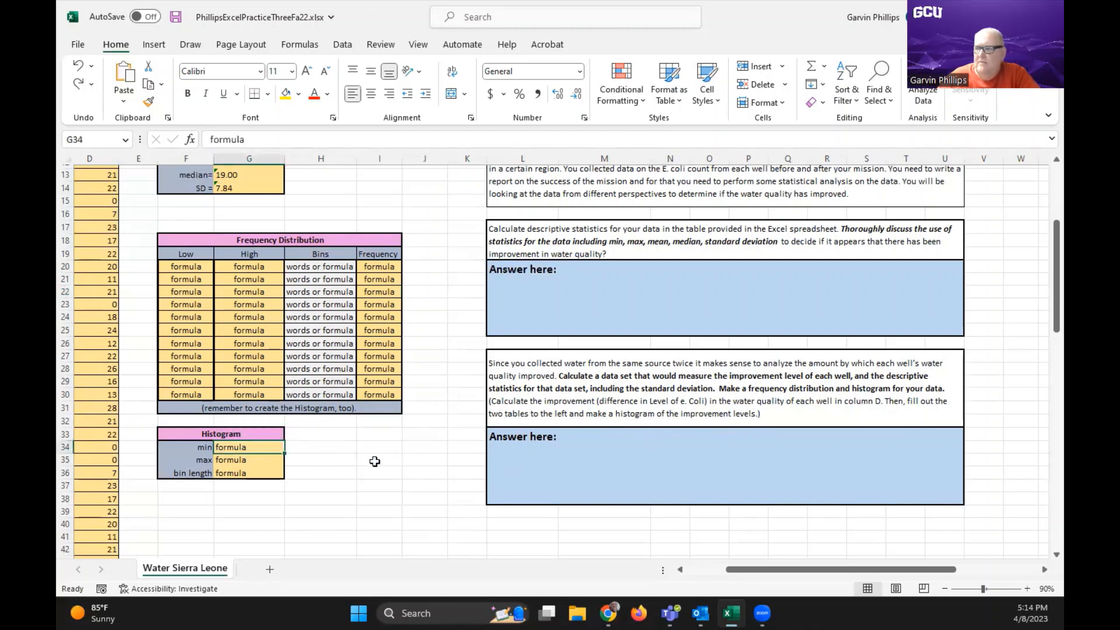
pyautogui.write('=')
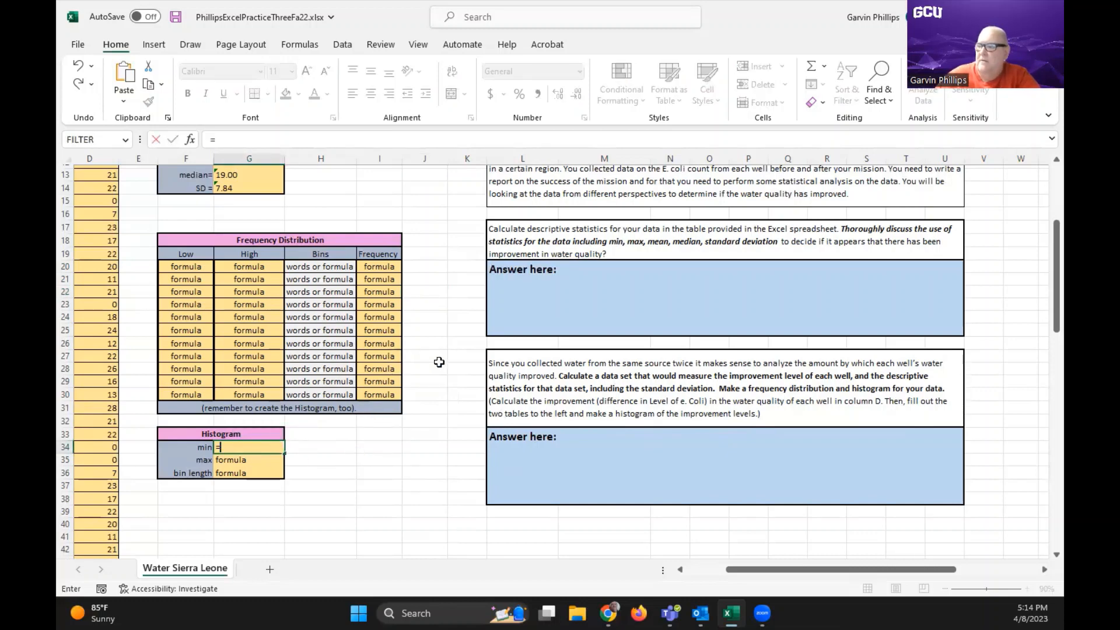
pyautogui.scroll(1, 439, 363)
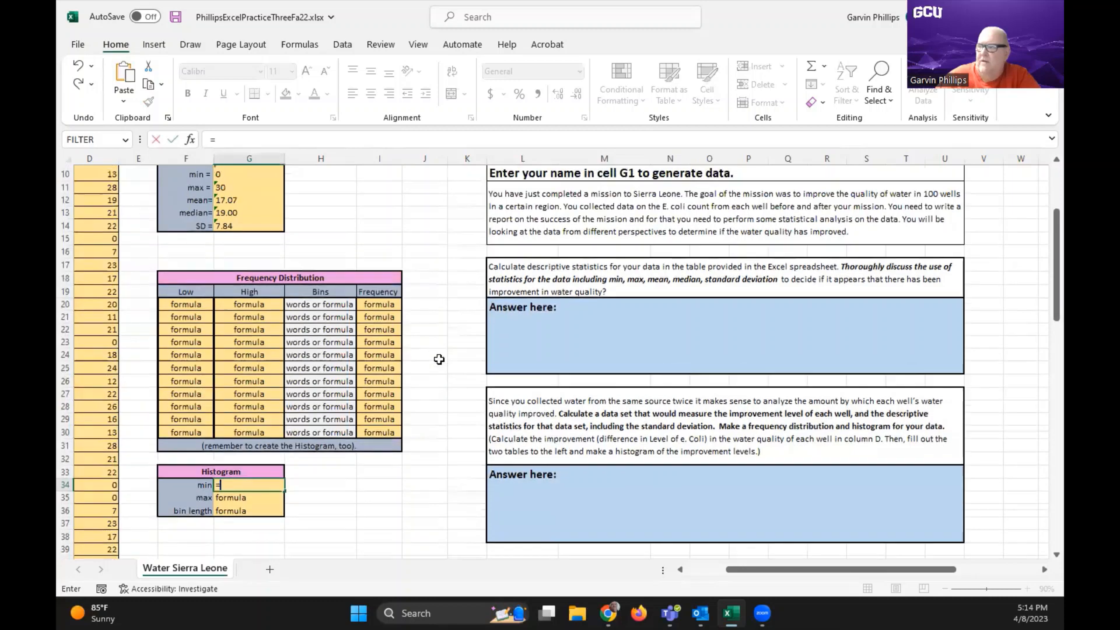
pyautogui.click(224, 169)
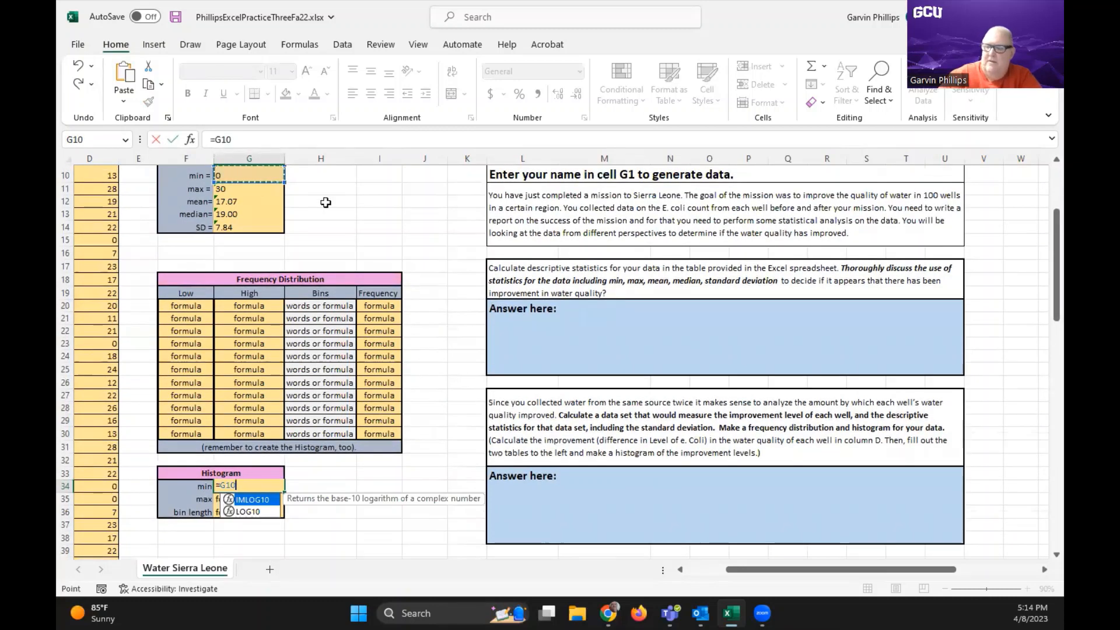
pyautogui.press('Return')
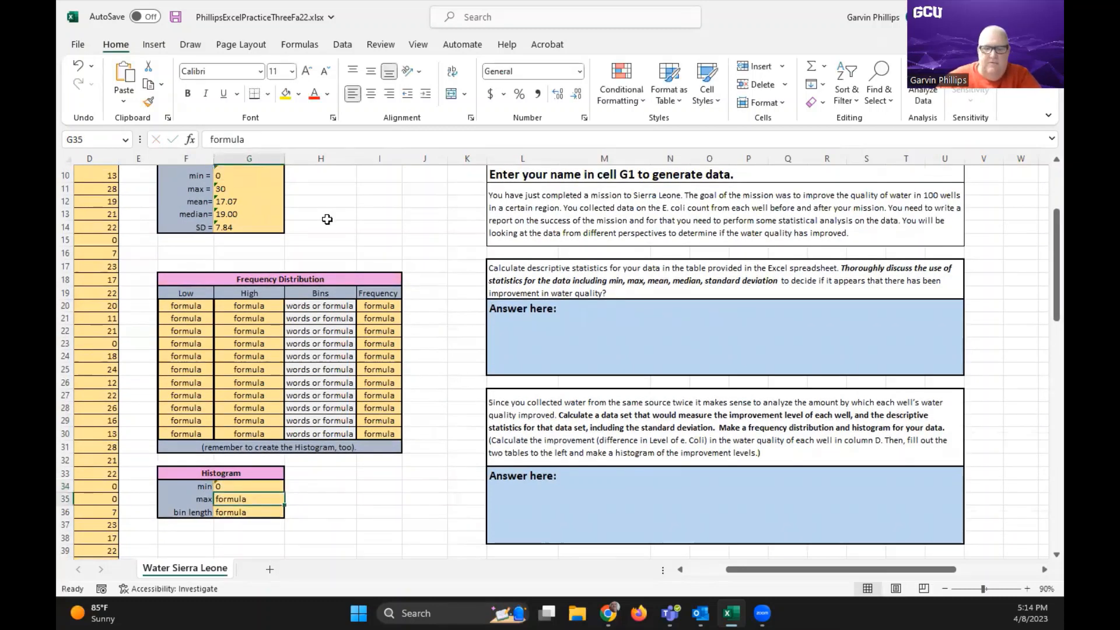
pyautogui.write('=')
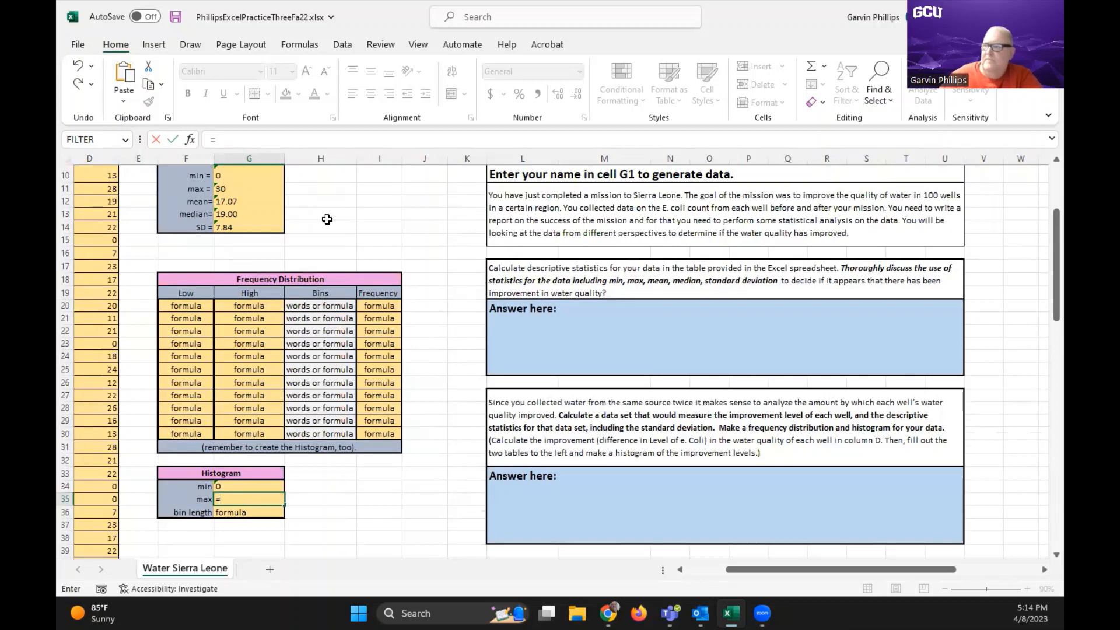
pyautogui.click(244, 189)
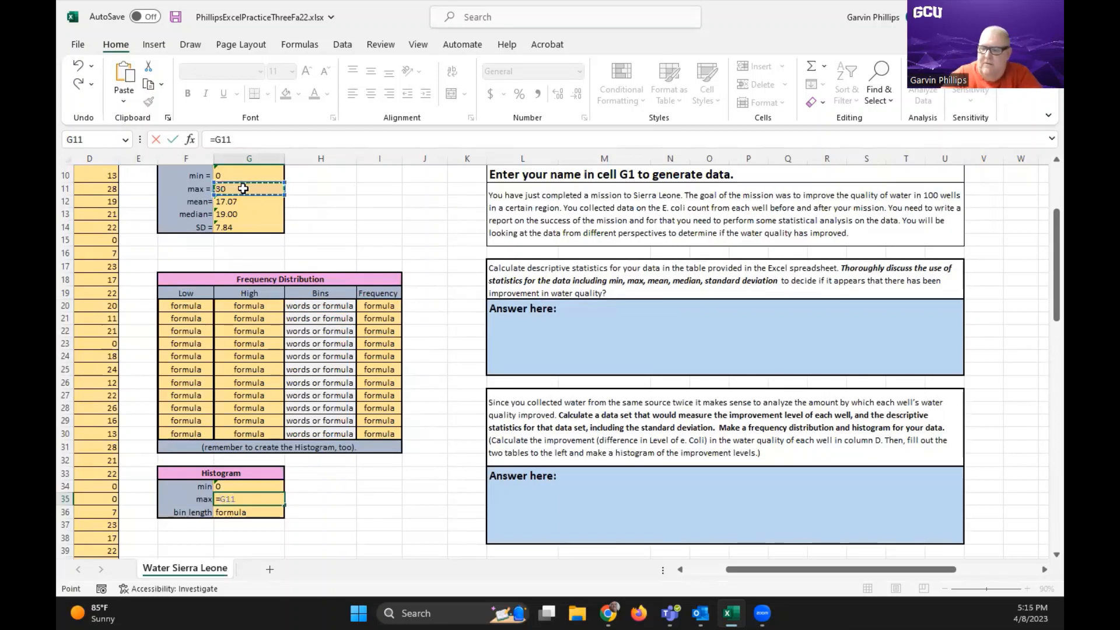
pyautogui.press('Return')
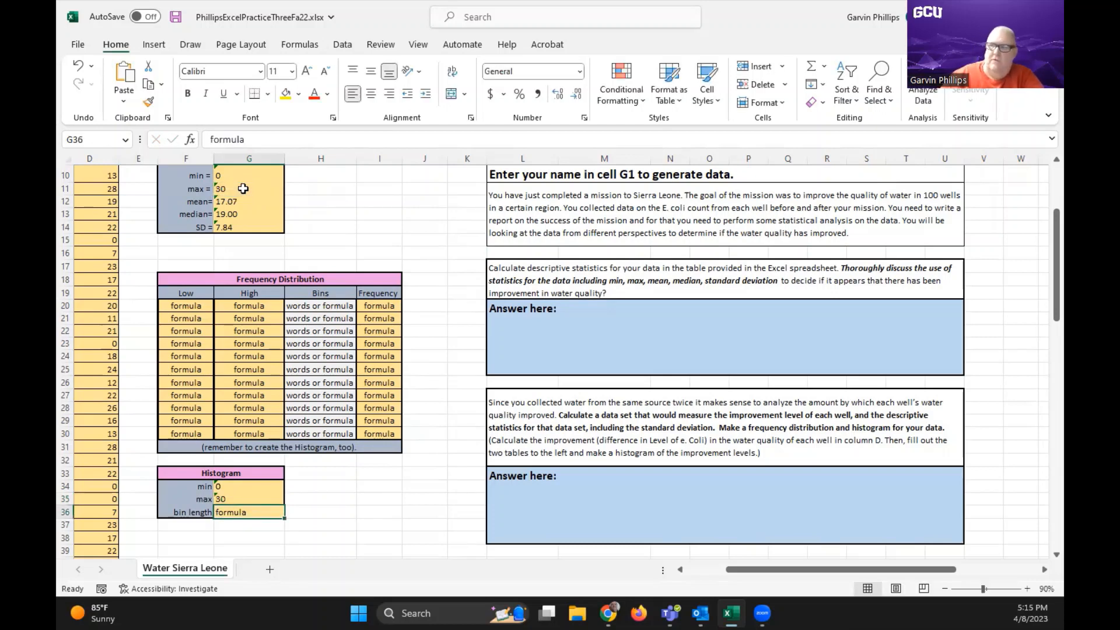
# Enter =round((G35-g34)/11,1) in G36 as the bin length in the Histogram table
pyautogui.write('=round')
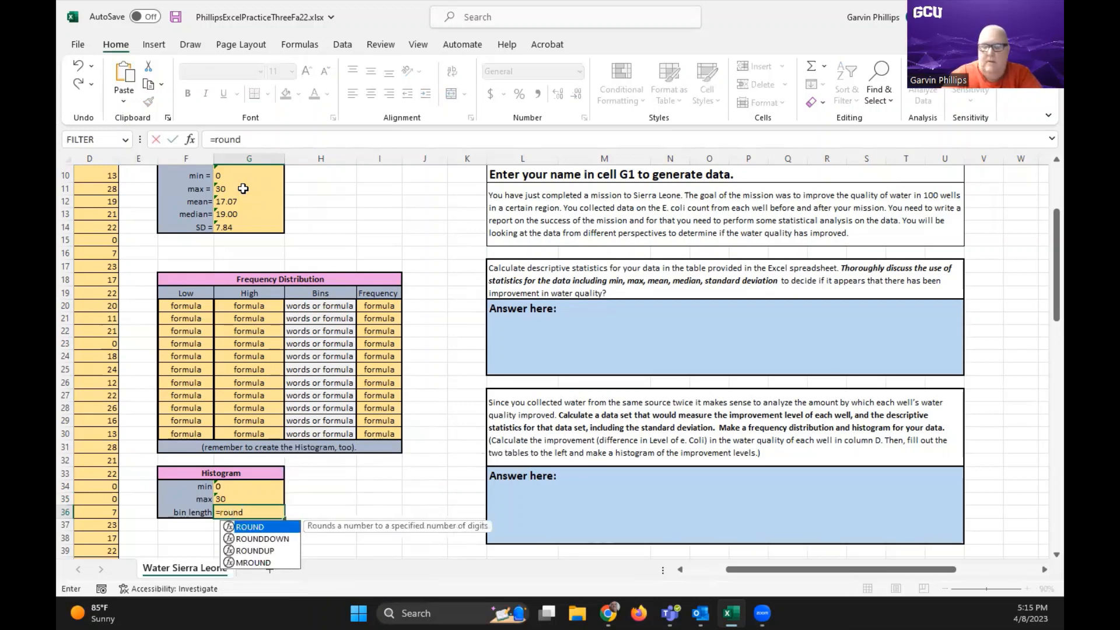
pyautogui.write('((')
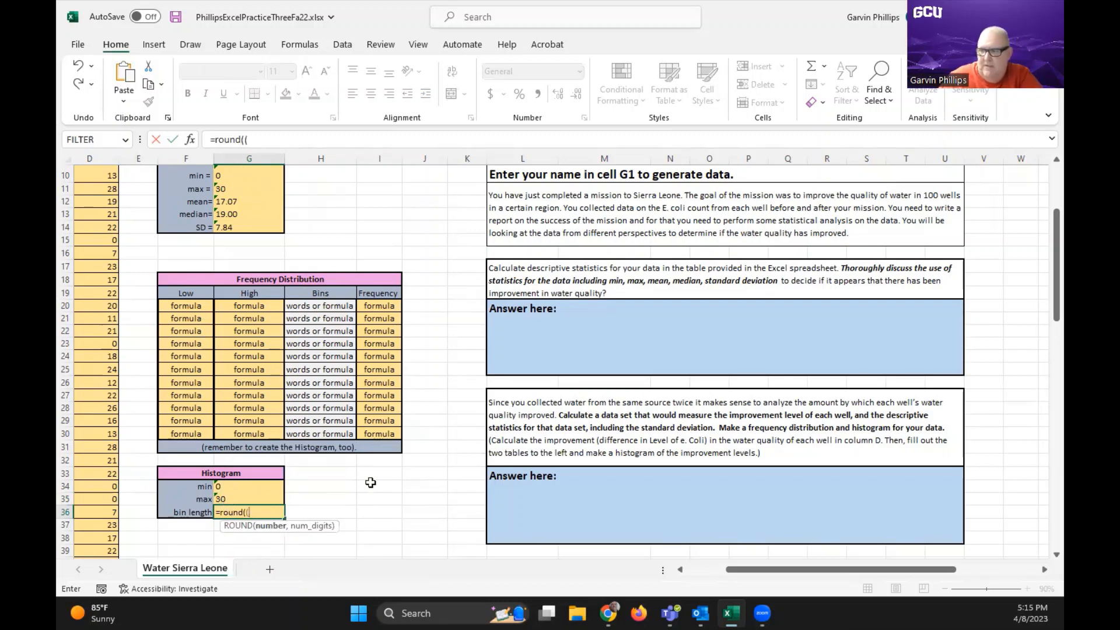
pyautogui.click(241, 496)
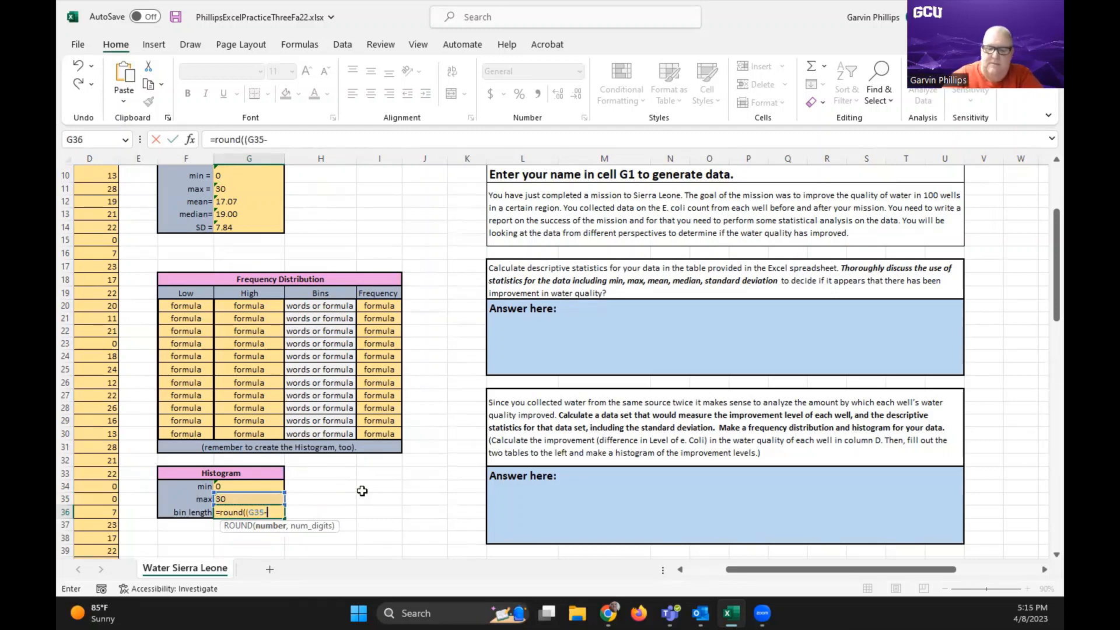
pyautogui.write('-g34')
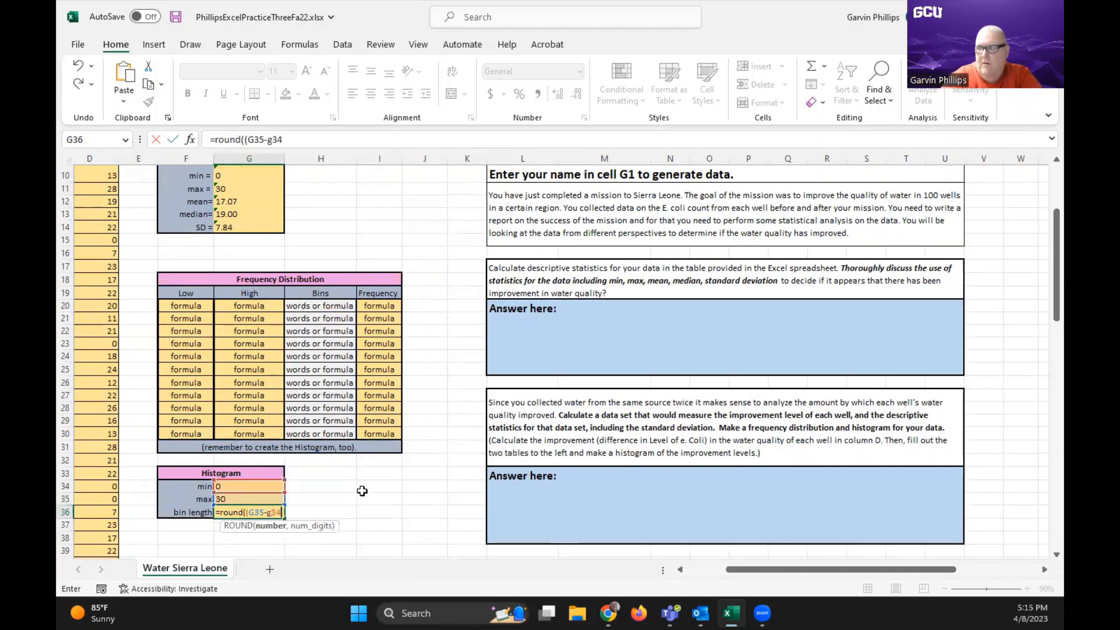
pyautogui.write(')')
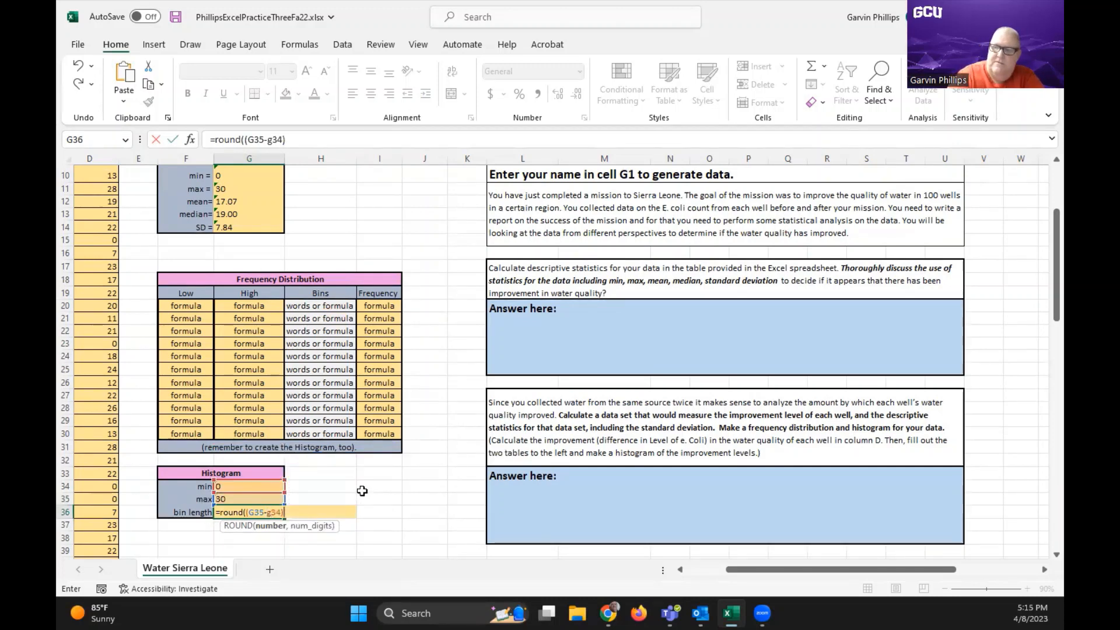
pyautogui.write('/')
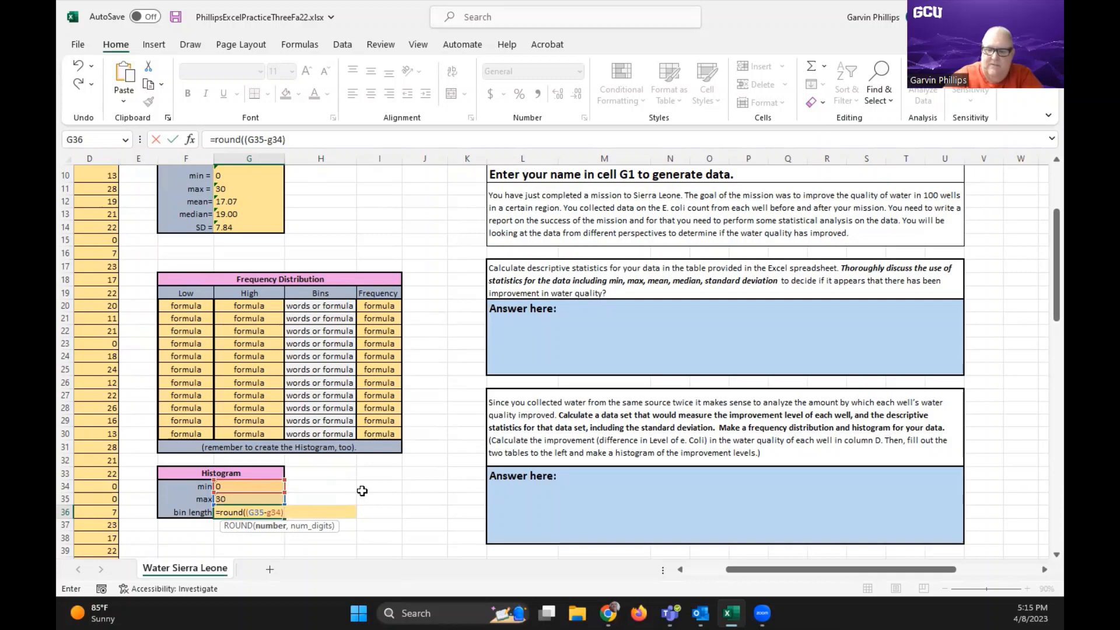
pyautogui.write('11,')
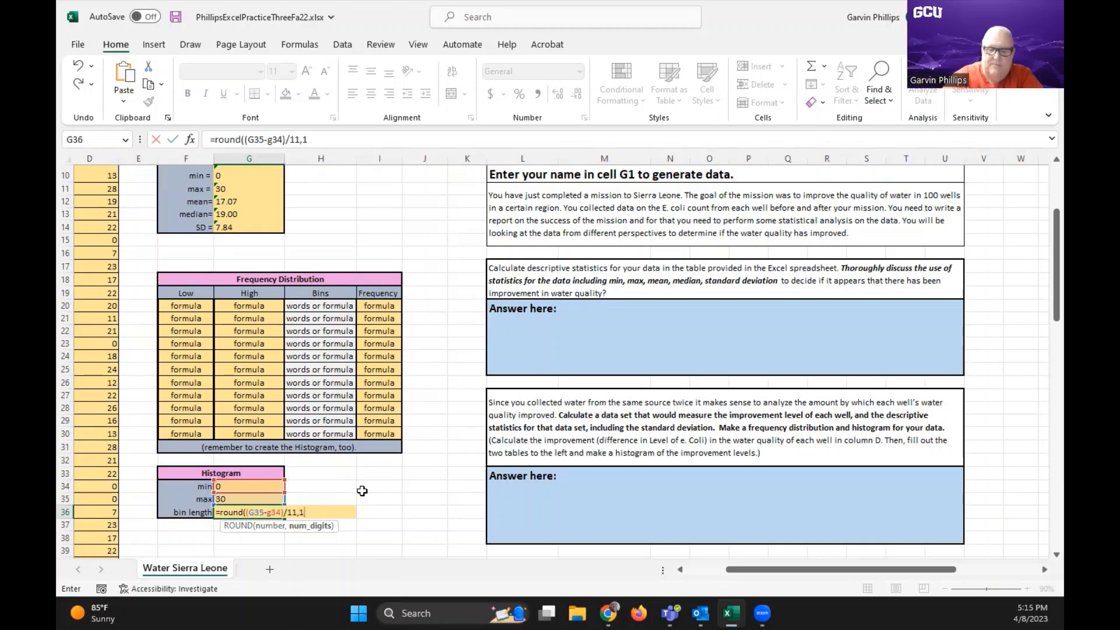
pyautogui.write('1)')
pyautogui.press('Return')
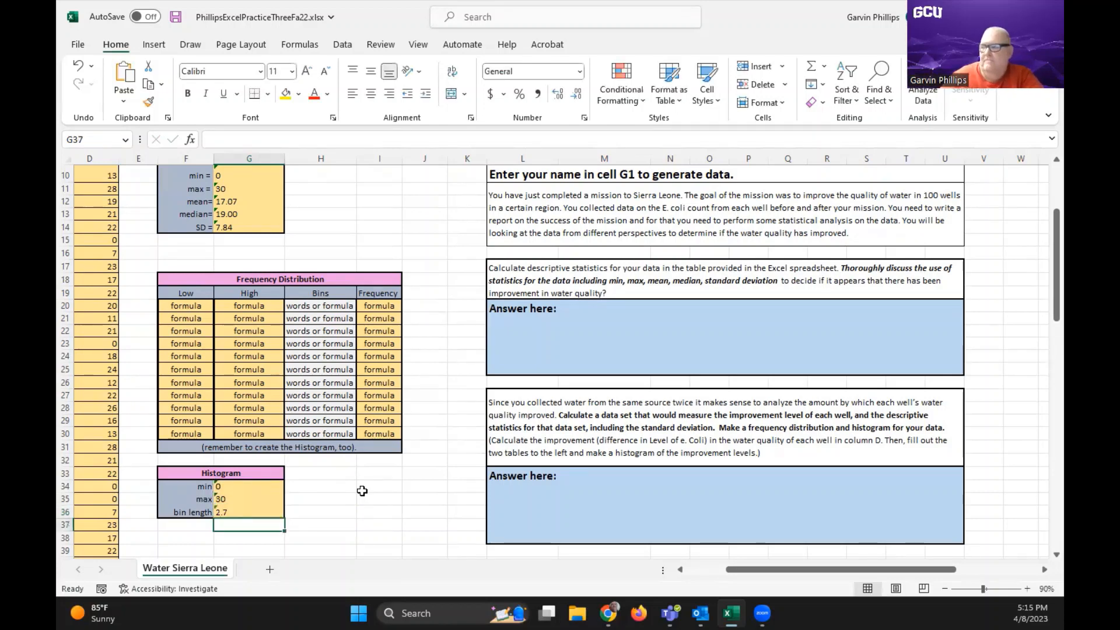
# Enter =G34 in F20 as the first Low value of the Frequency Distribution table
pyautogui.click(198, 307)
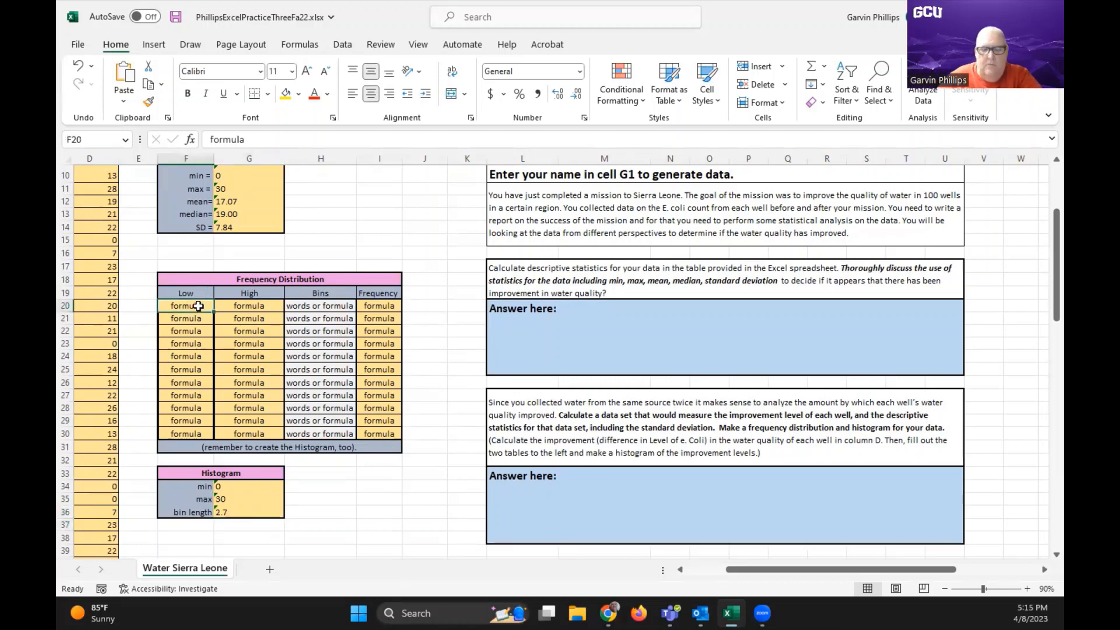
pyautogui.write('=')
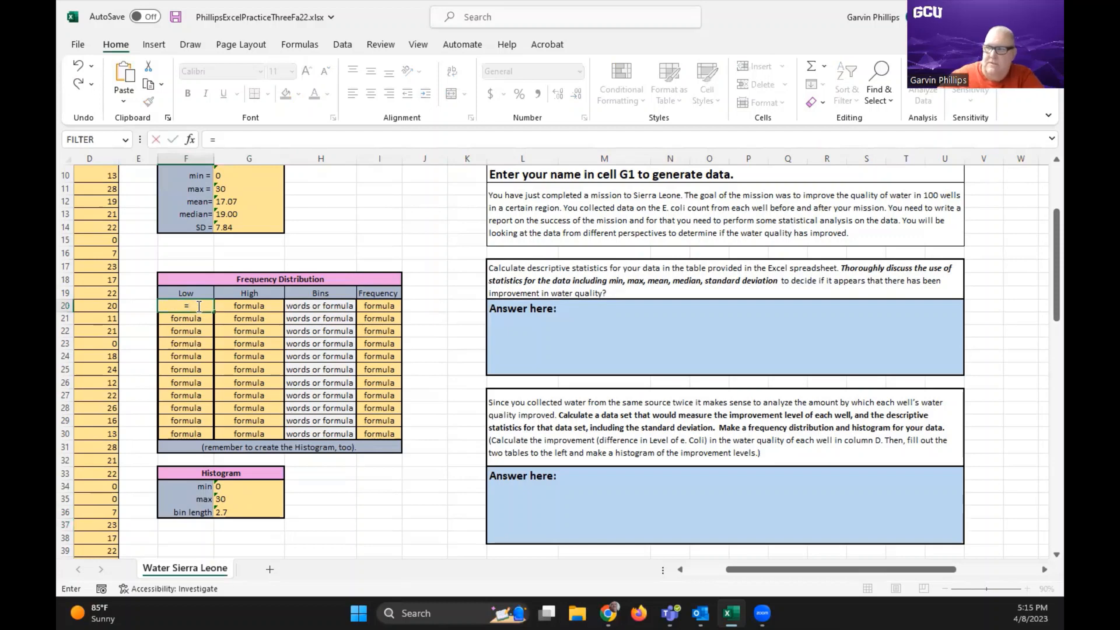
pyautogui.click(233, 489)
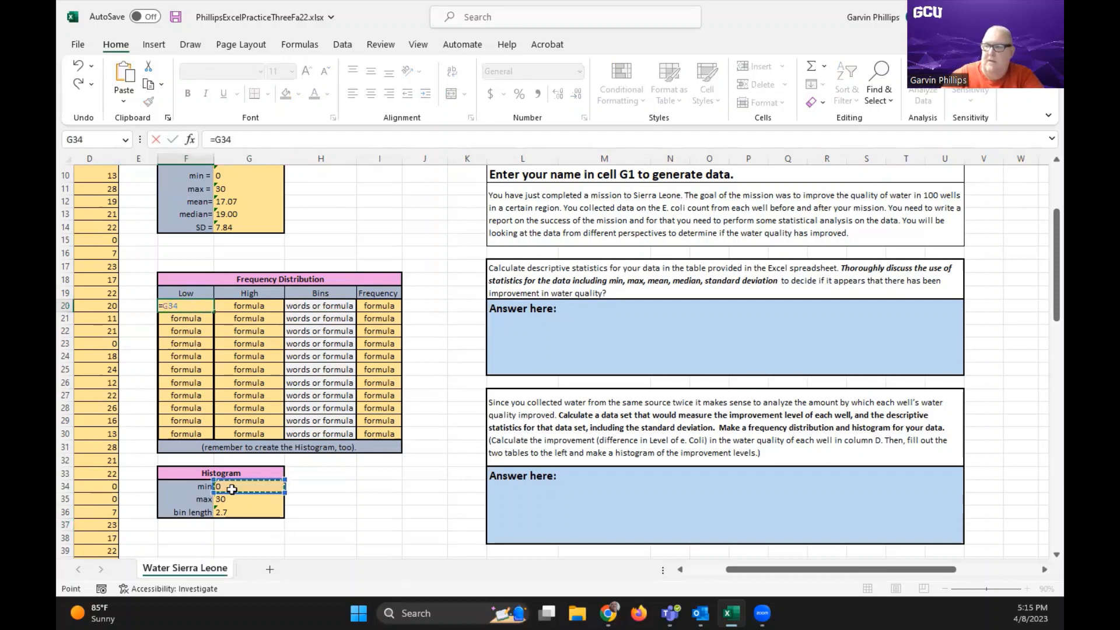
pyautogui.press('Return')
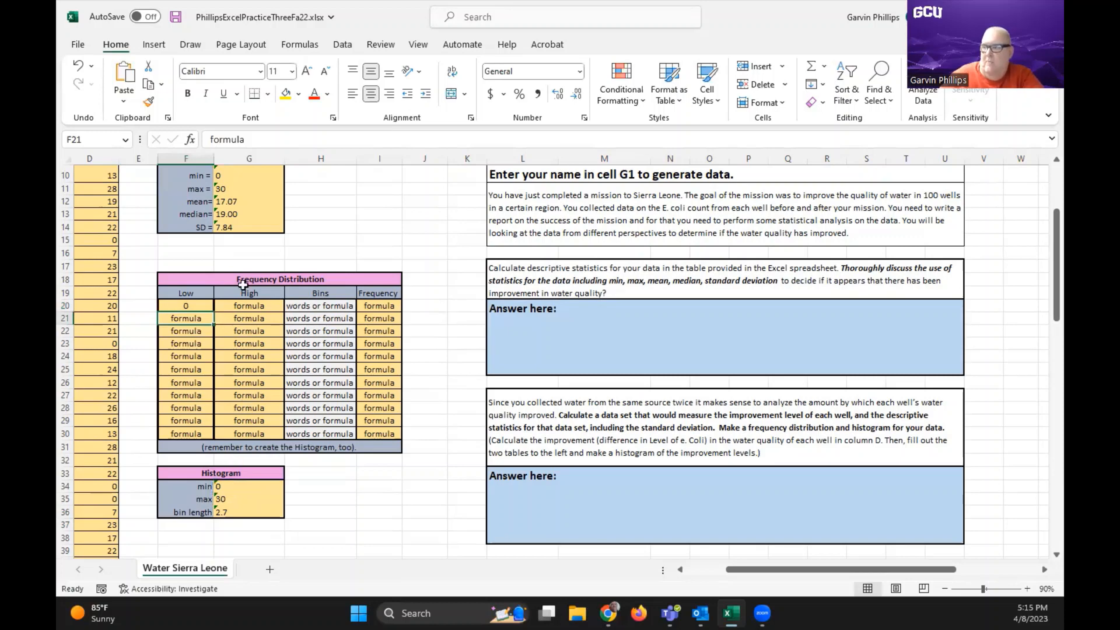
# Enter =F20+G36 in G20 as the first High value of the Frequency Distribution table
pyautogui.click(245, 306)
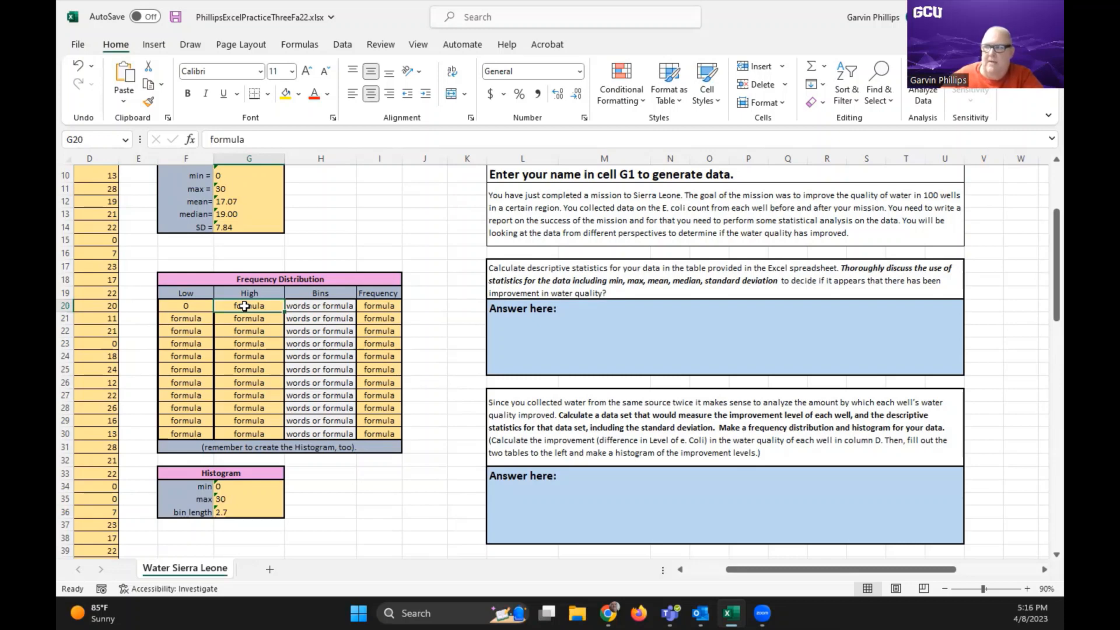
pyautogui.write('=')
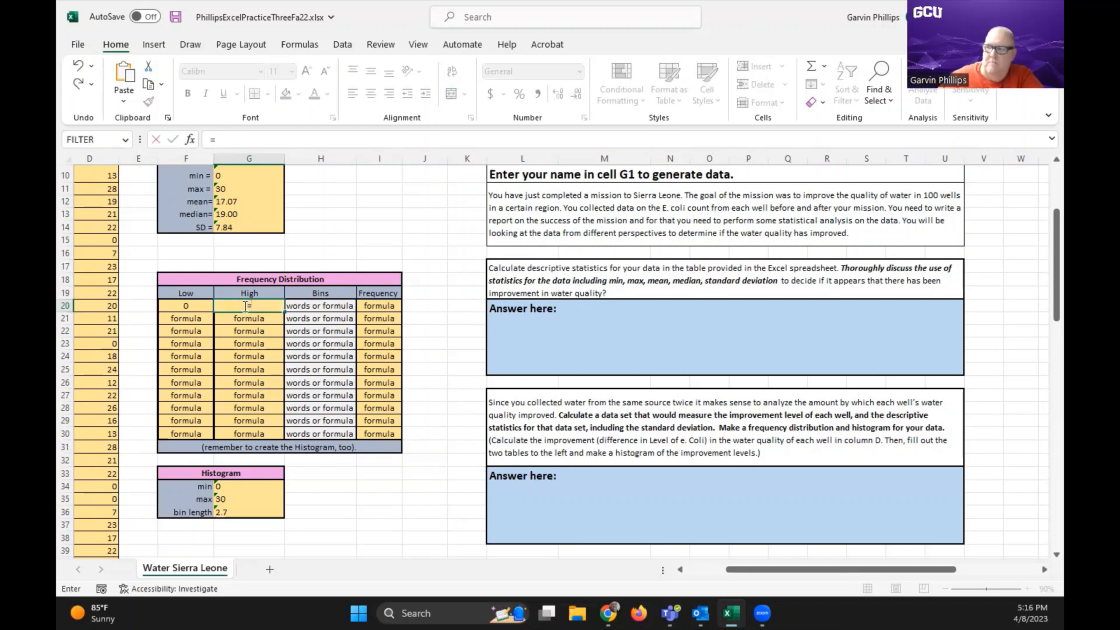
pyautogui.click(196, 304)
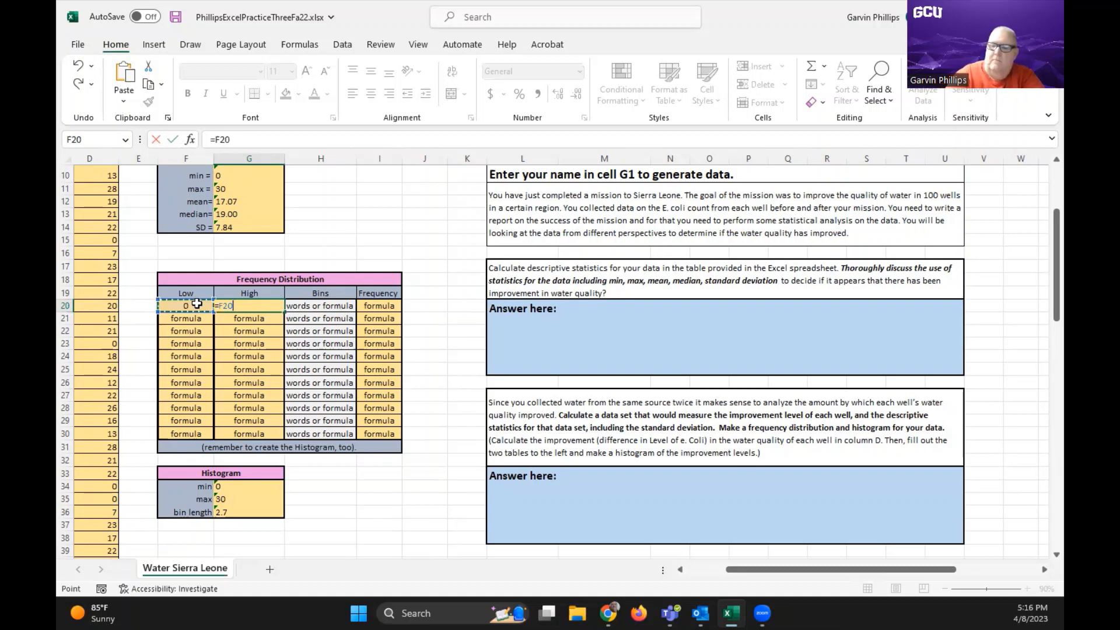
pyautogui.write('+')
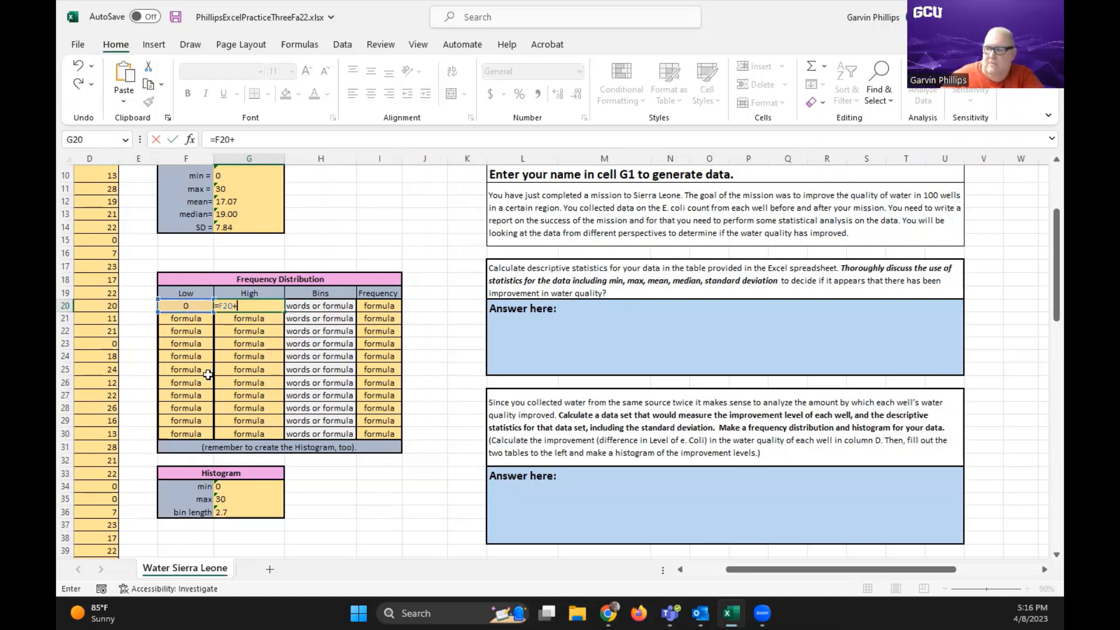
pyautogui.click(239, 513)
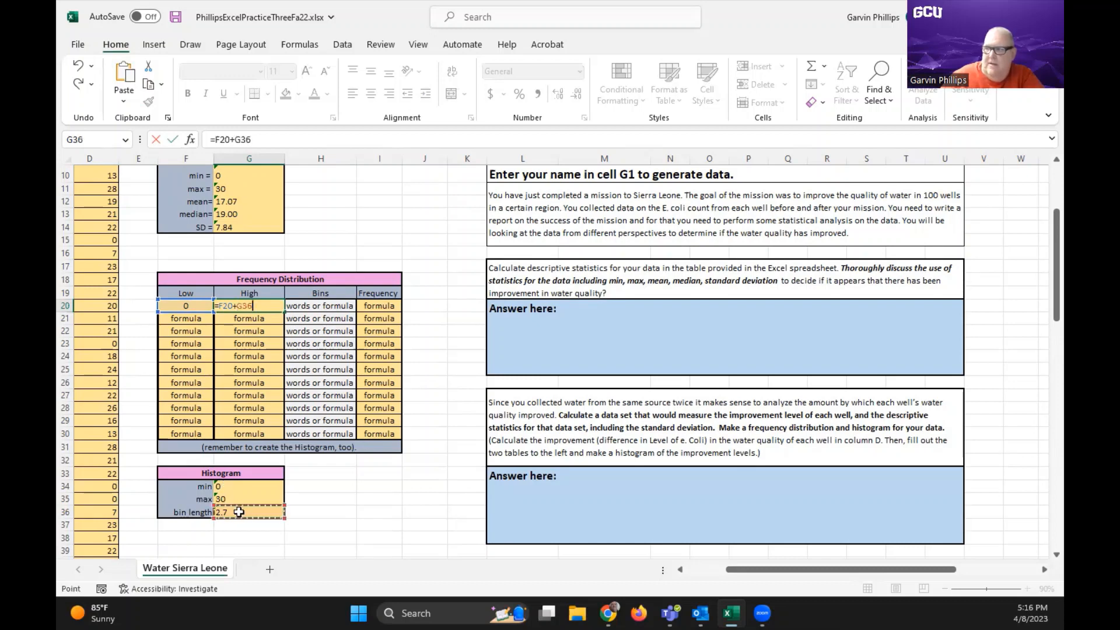
pyautogui.press('Return')
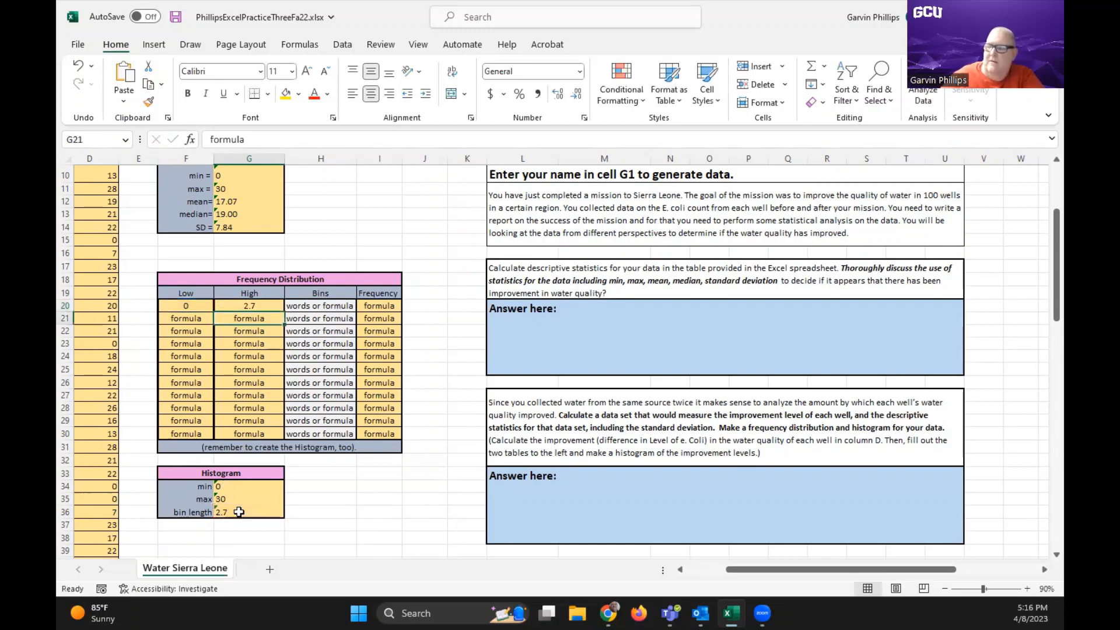
# Make the bin length reference in G20 absolute, as =F20+$G$36, and fill the formula down the High column through G29
pyautogui.click(267, 306)
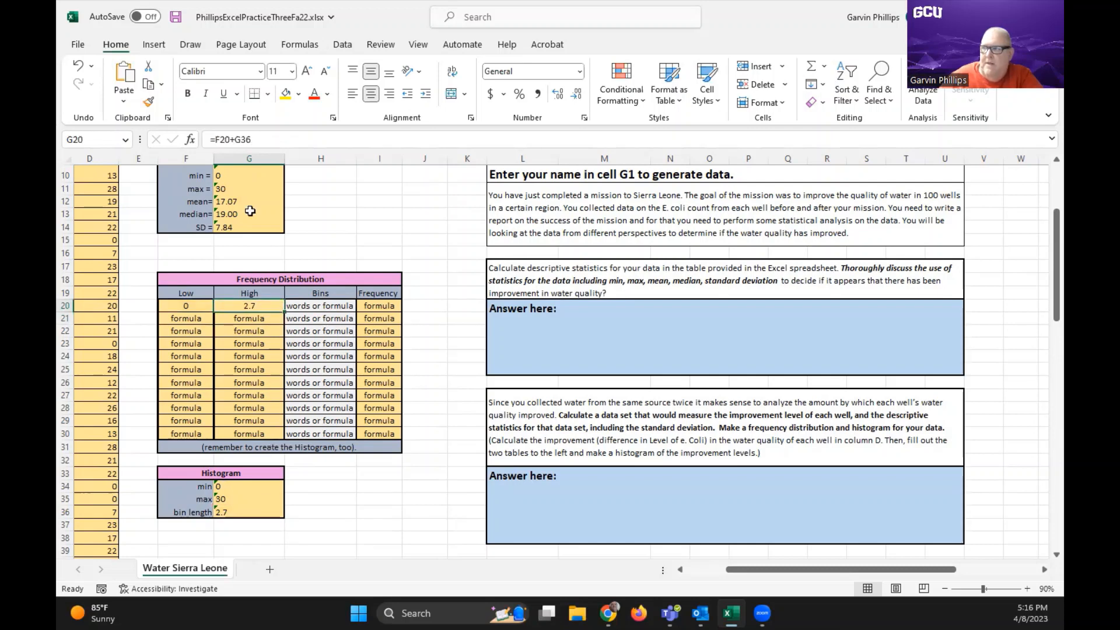
pyautogui.click(236, 139)
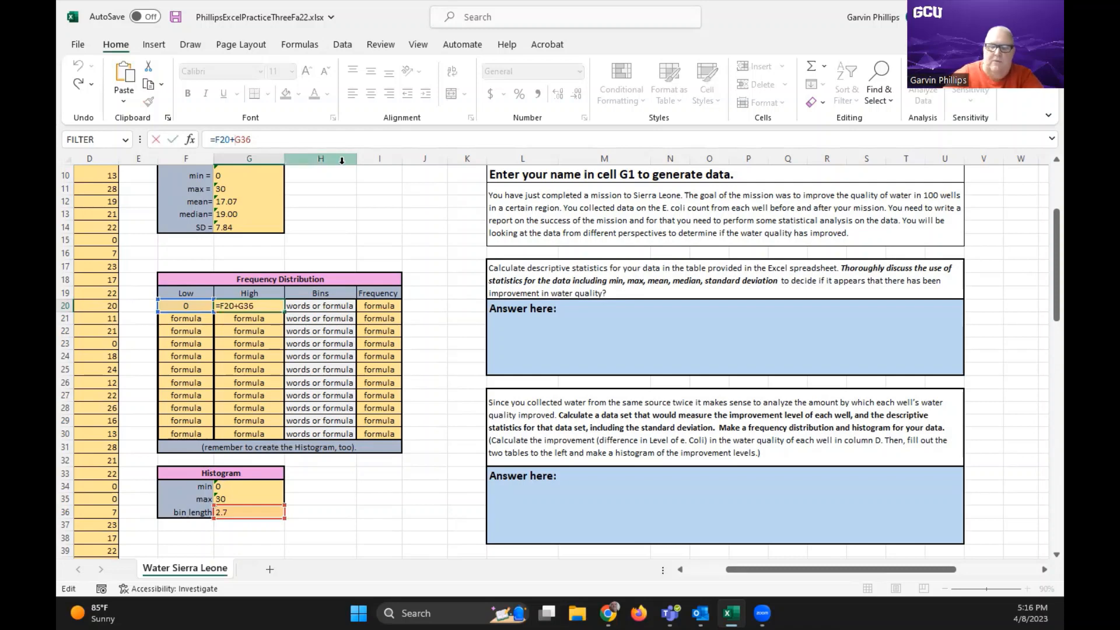
pyautogui.write('$G')
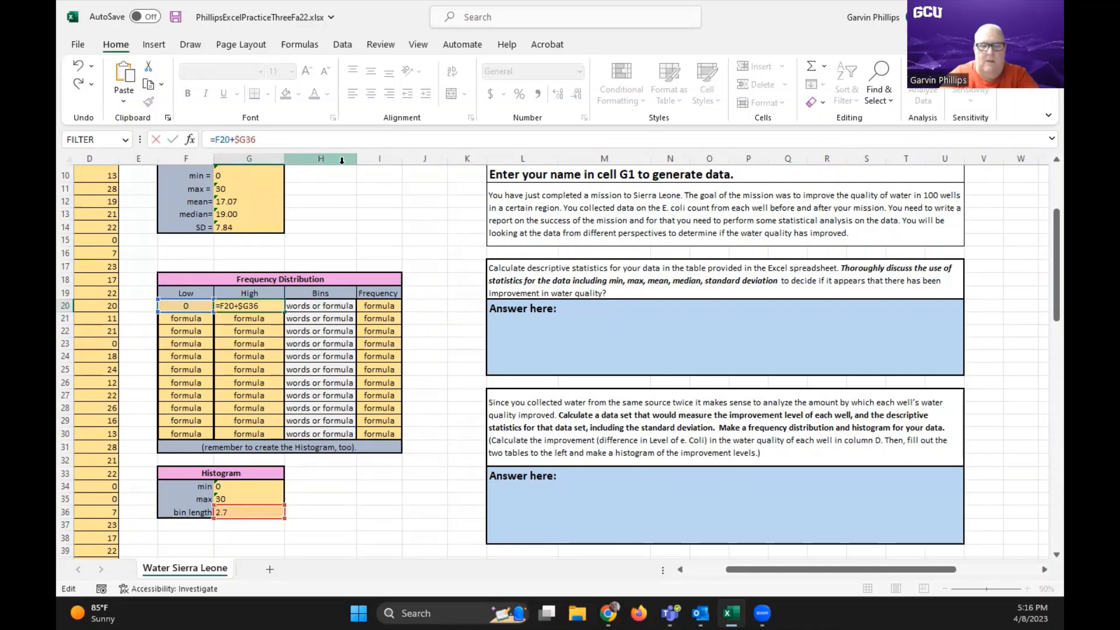
pyautogui.write('$')
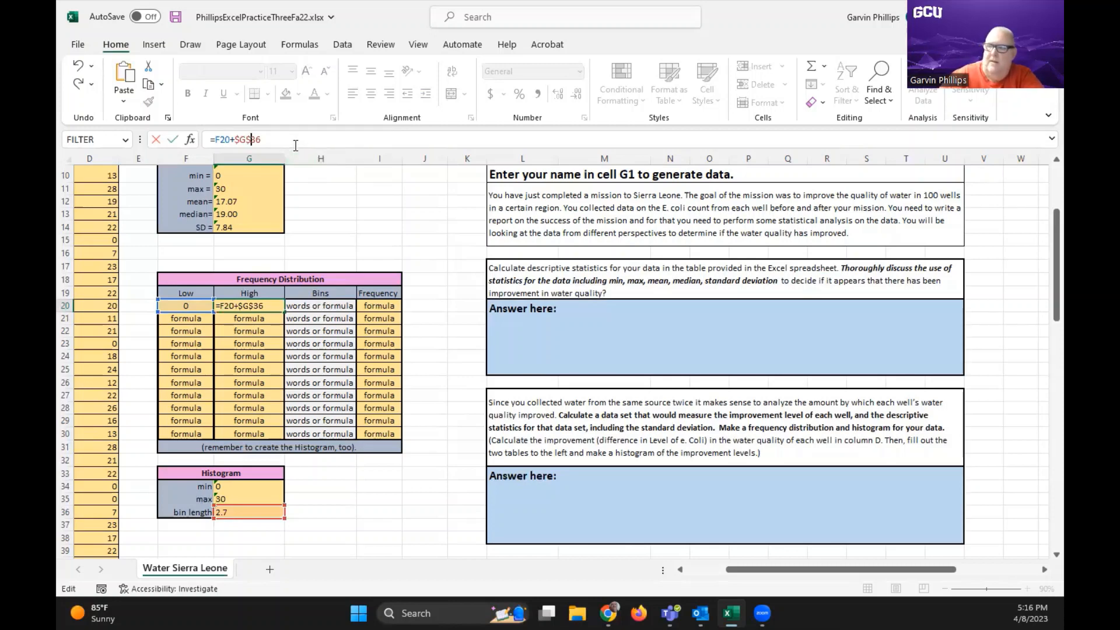
pyautogui.press('Return')
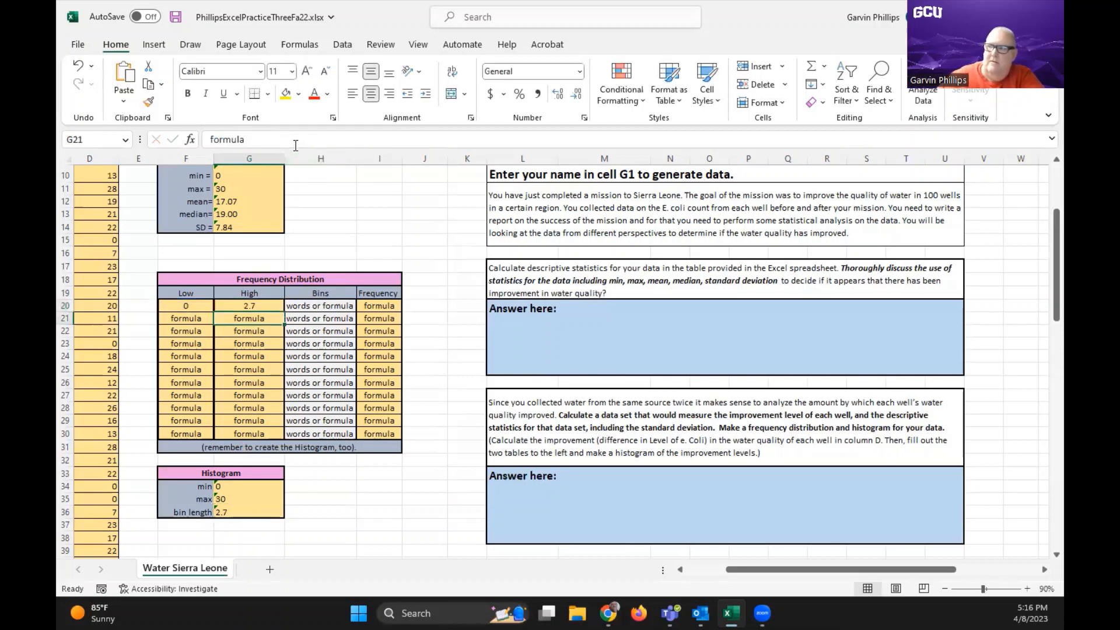
pyautogui.click(252, 307)
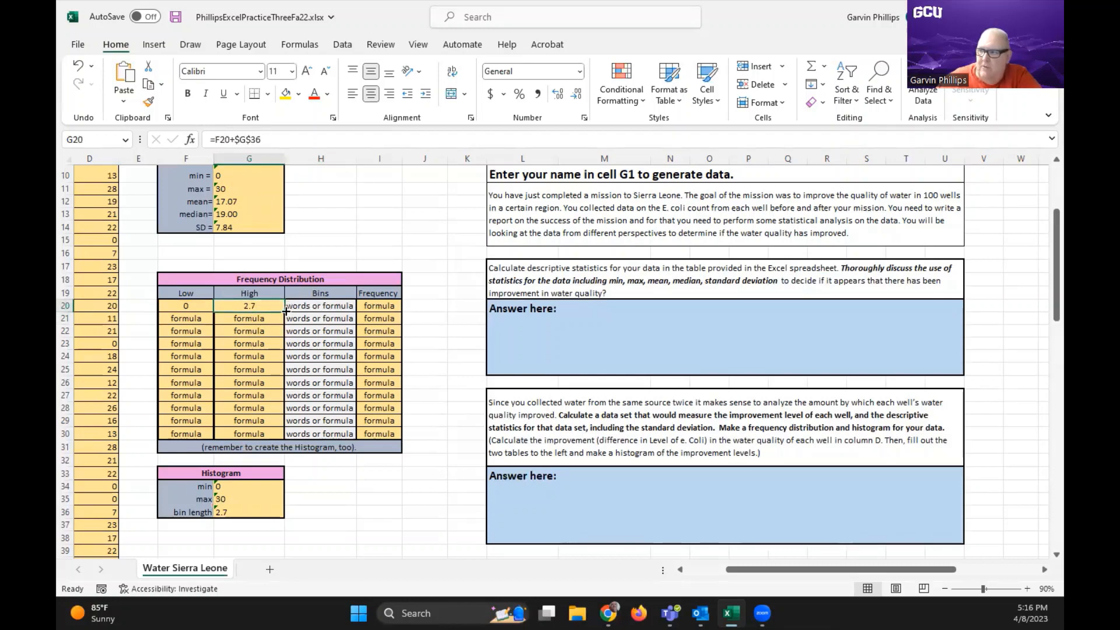
pyautogui.moveTo(287, 313); pyautogui.dragTo(280, 422)
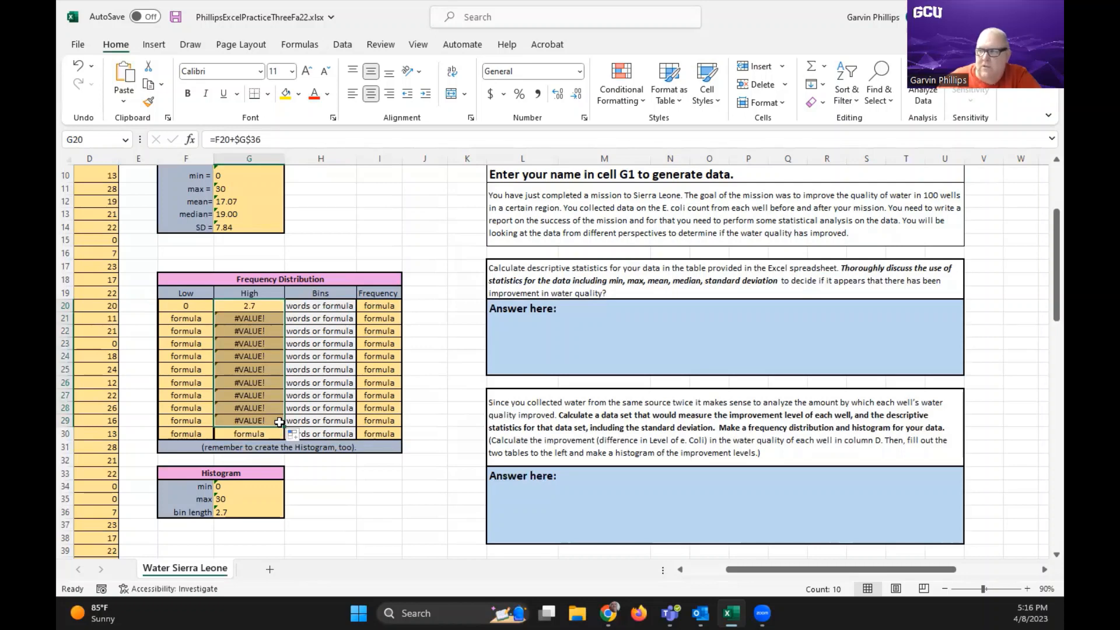
# Enter =G20 in F21 so each Low equals the previous High, and fill the formula down through F30
pyautogui.click(185, 317)
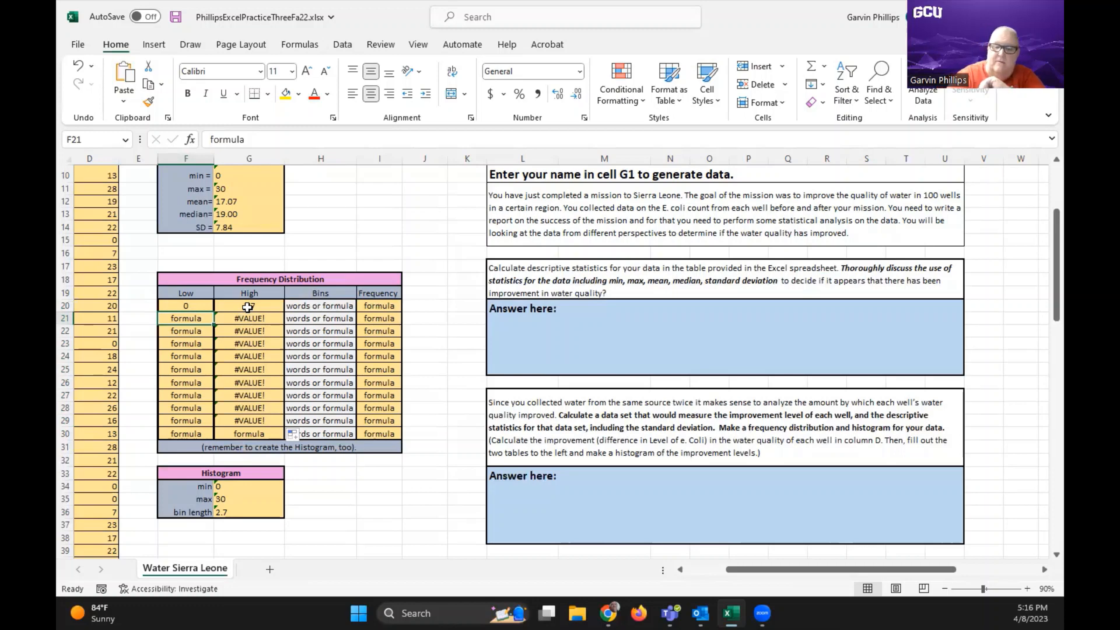
pyautogui.write('=')
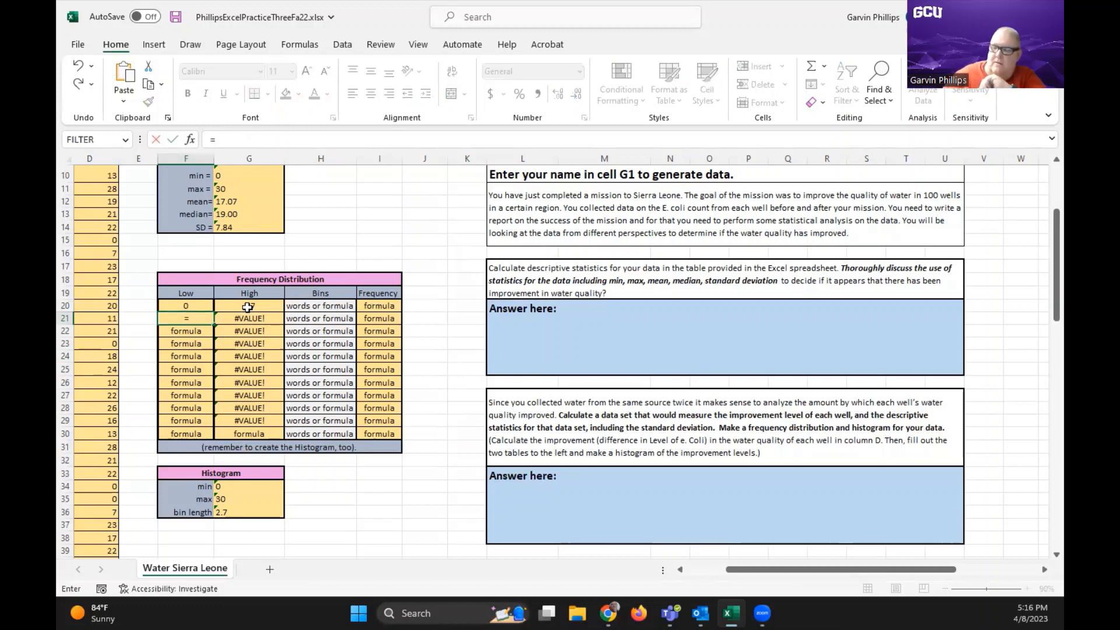
pyautogui.click(247, 307)
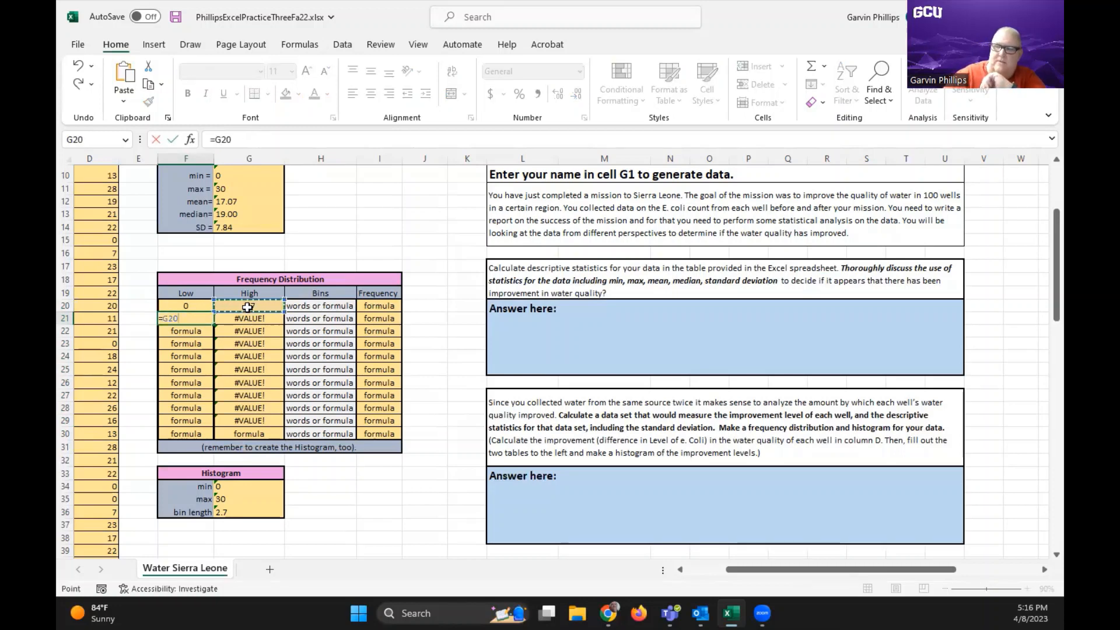
pyautogui.press('Return')
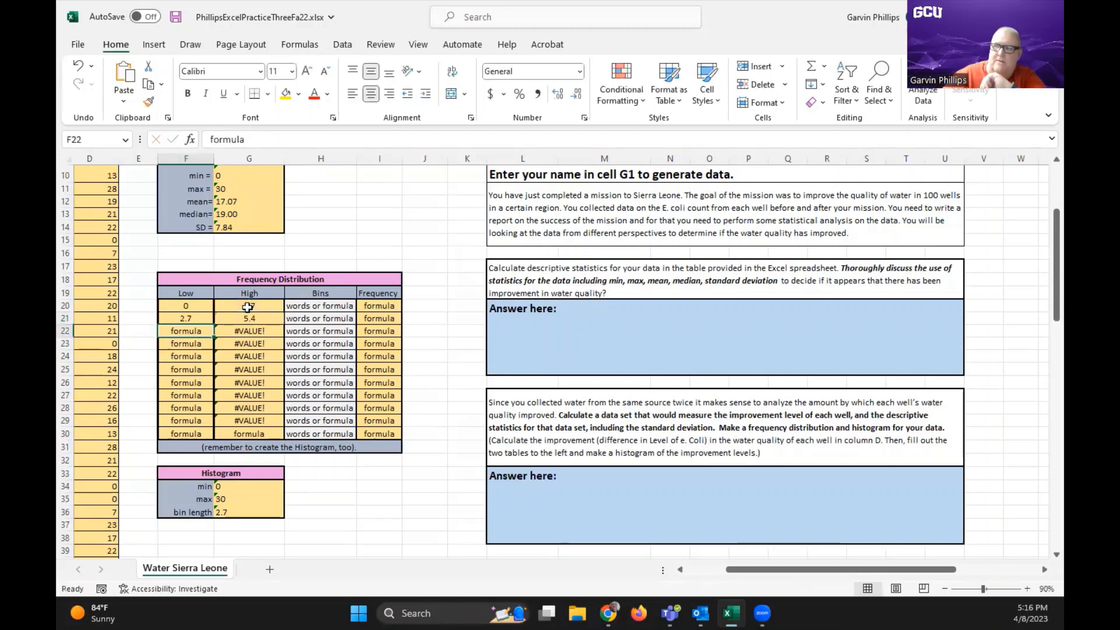
pyautogui.click(206, 320)
pyautogui.moveTo(211, 325); pyautogui.dragTo(212, 435)
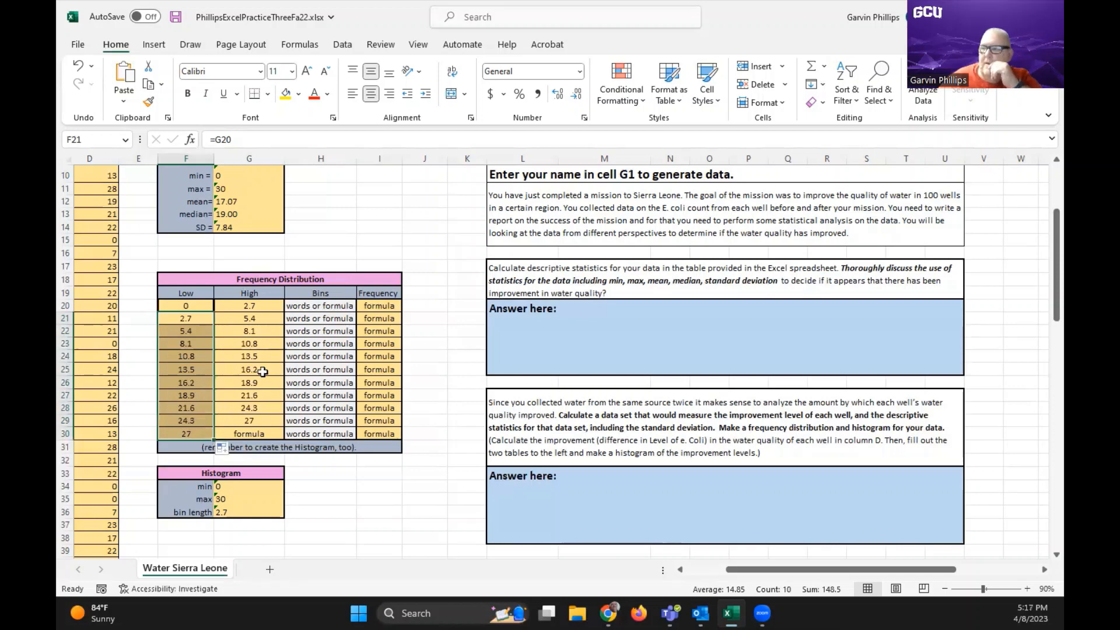
# Enter =G35 in G30 so the last High value equals the Histogram table's max
pyautogui.click(266, 434)
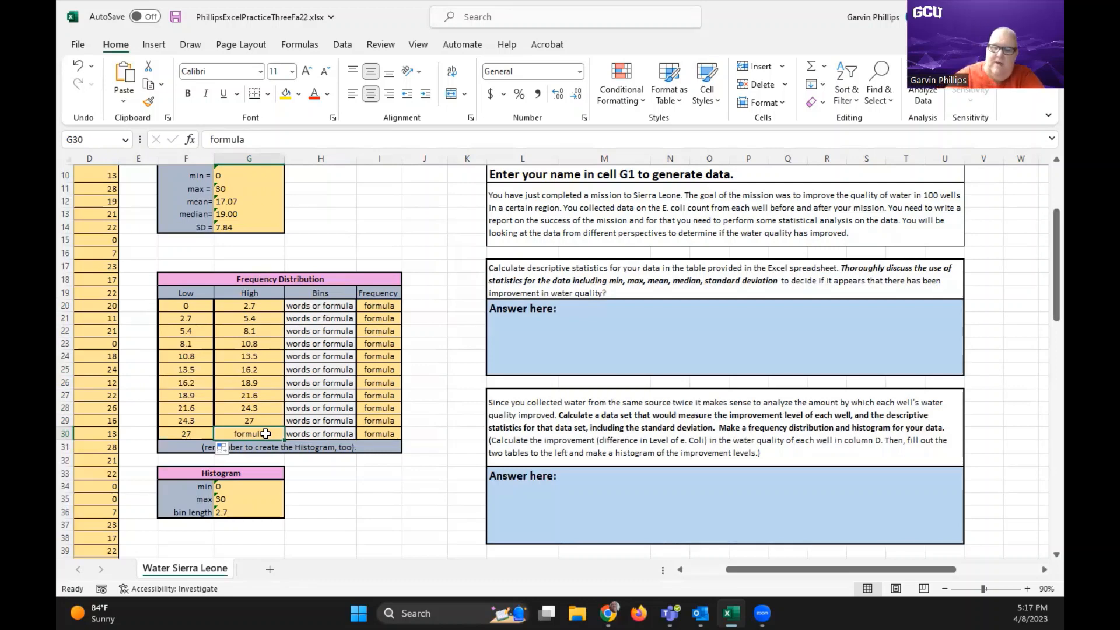
pyautogui.write('=')
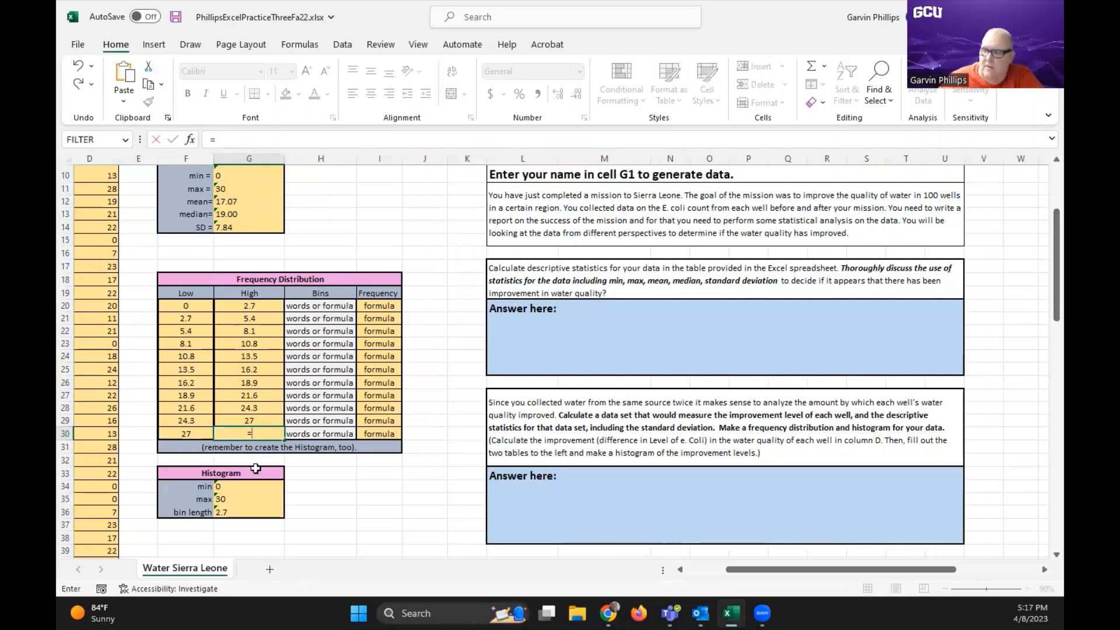
pyautogui.click(231, 500)
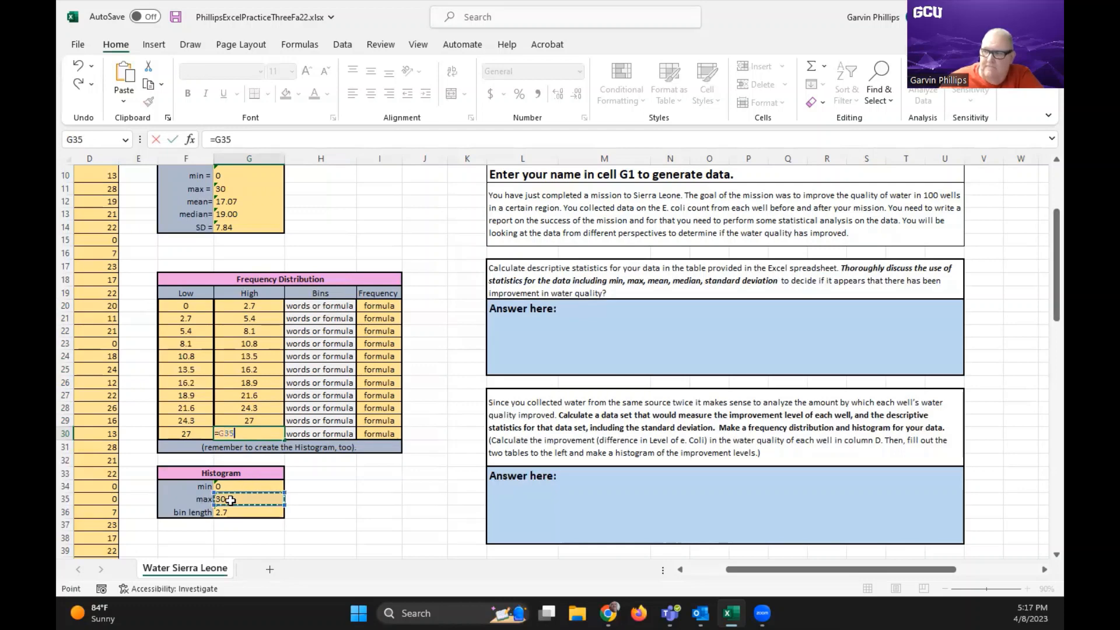
pyautogui.press('Return')
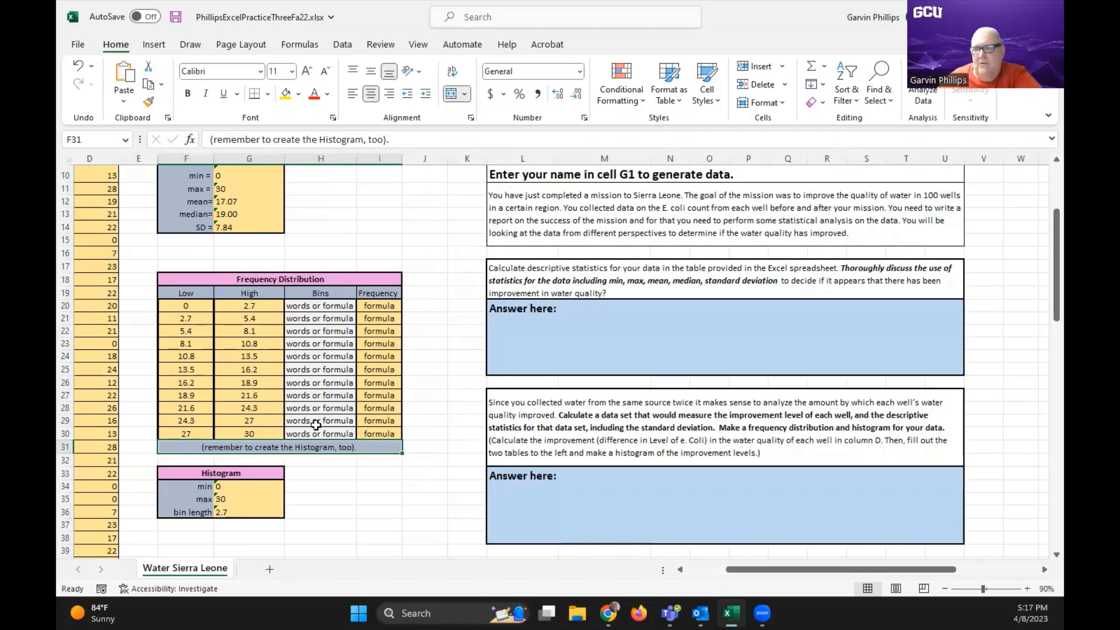
# Enter =(F20+G20)/2 in H20 as the midpoint of the first bin
pyautogui.click(320, 307)
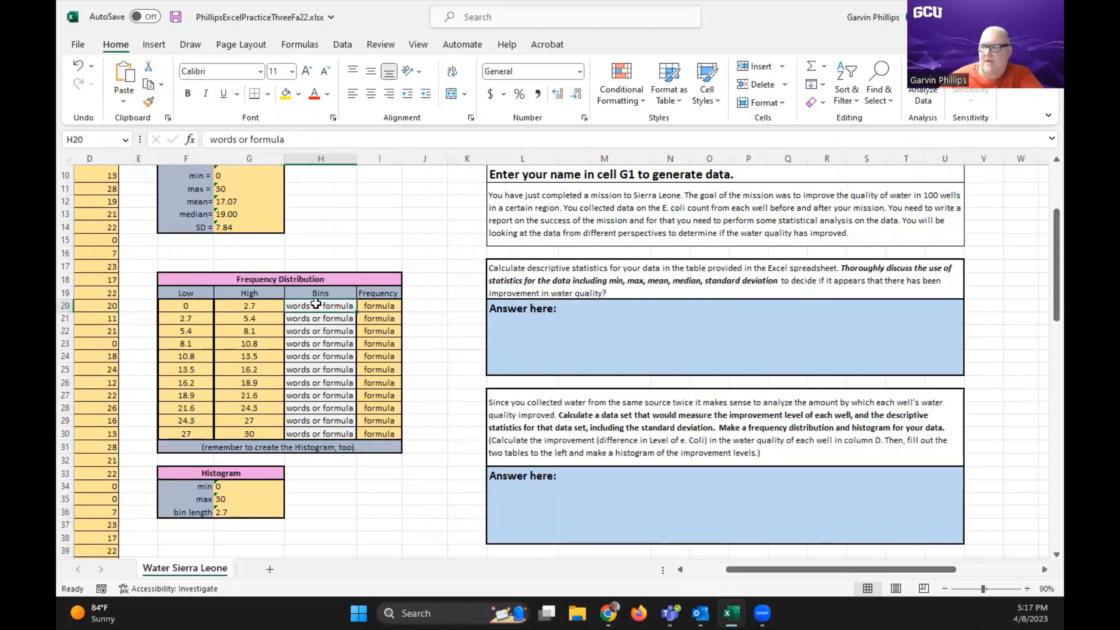
pyautogui.click(317, 322)
pyautogui.click(320, 306)
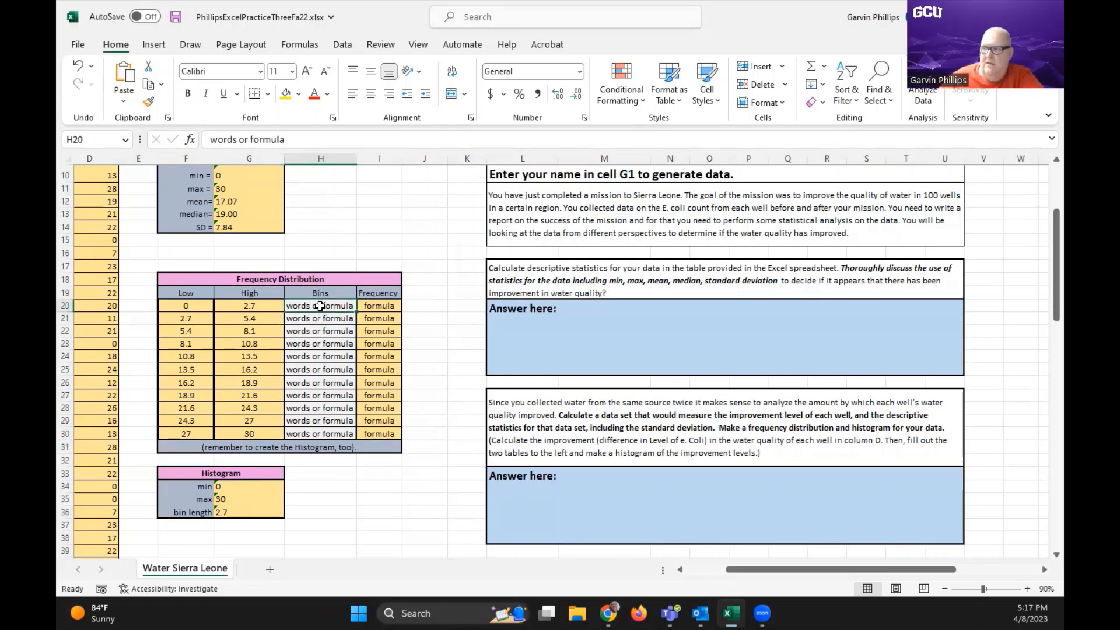
pyautogui.write('=(')
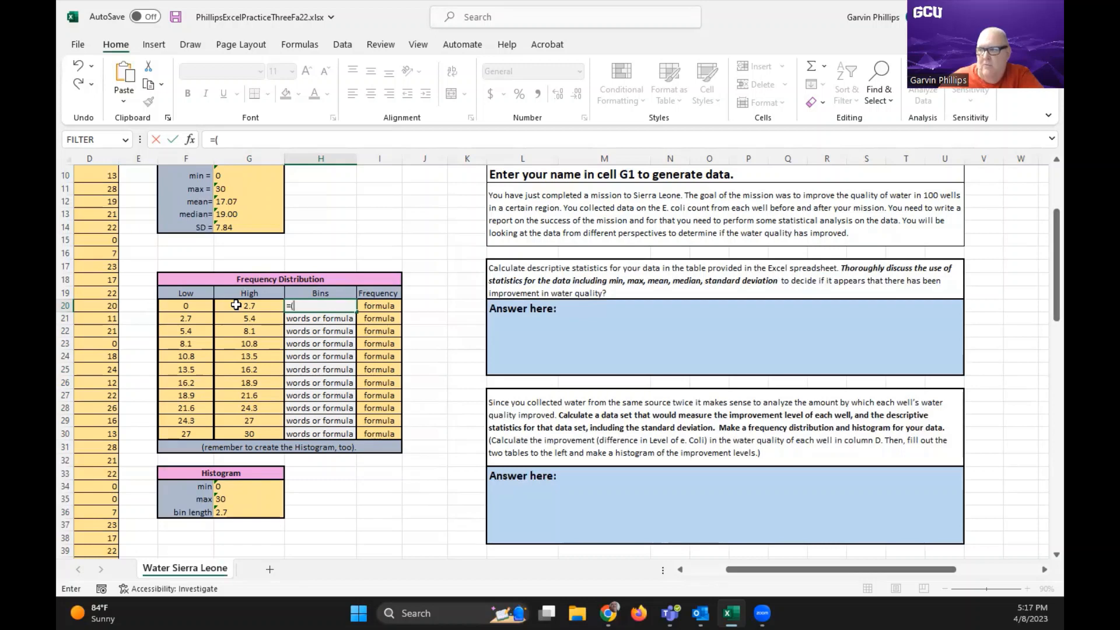
pyautogui.click(204, 305)
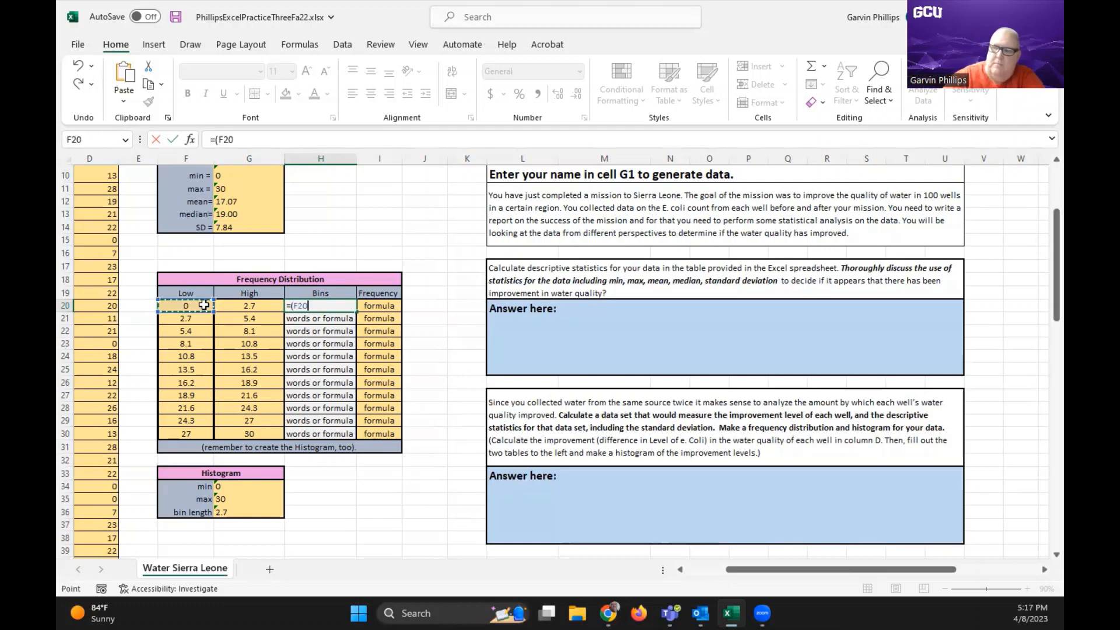
pyautogui.write('+')
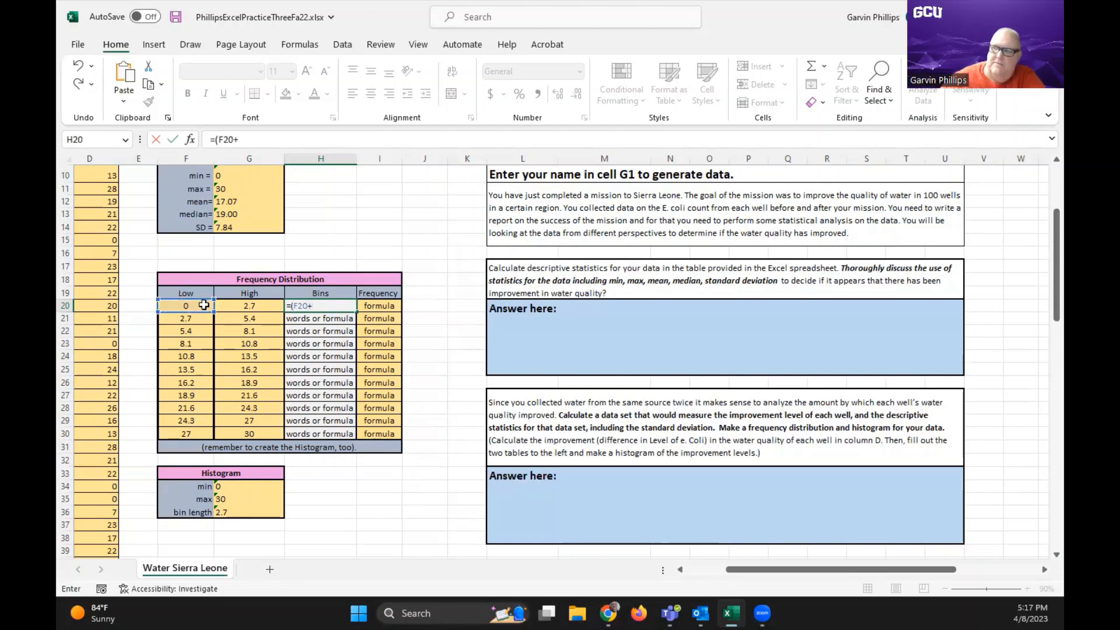
pyautogui.click(244, 308)
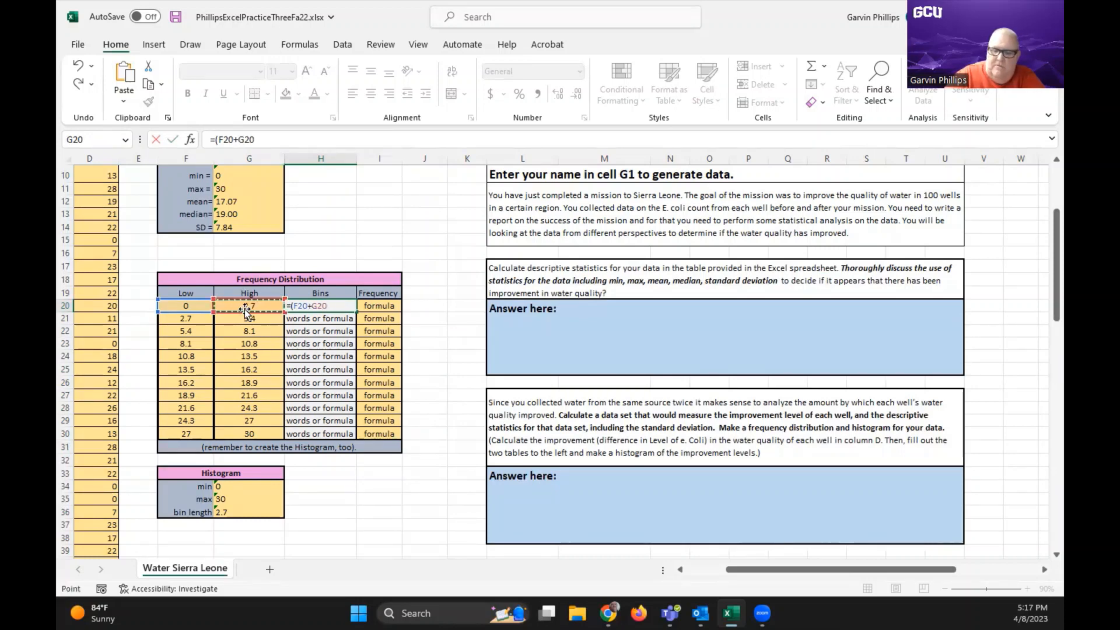
pyautogui.write(')')
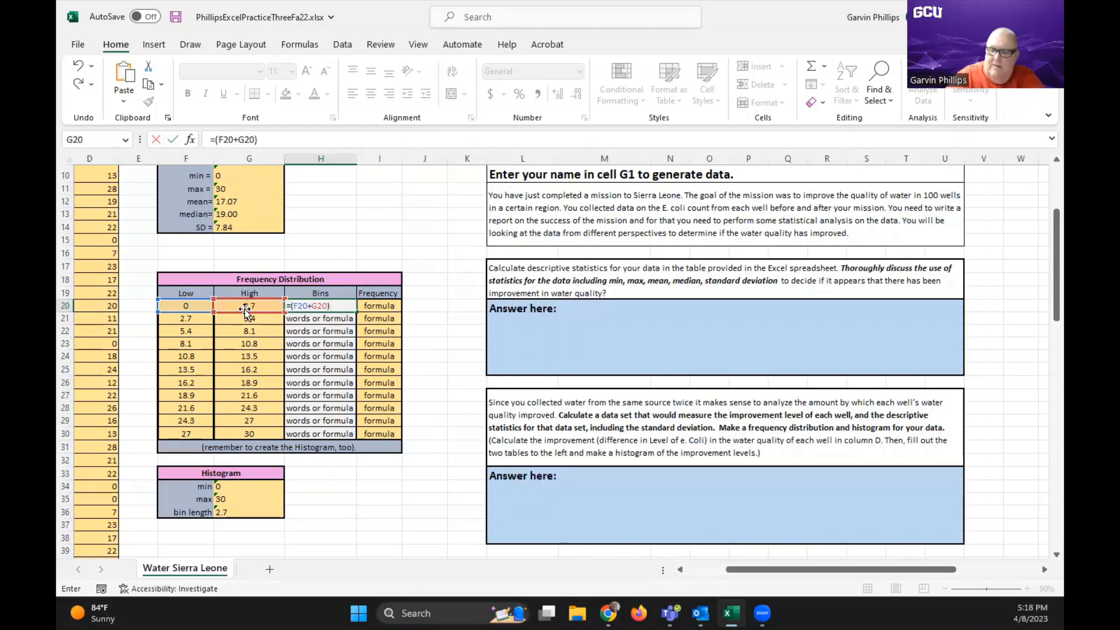
pyautogui.write('/2')
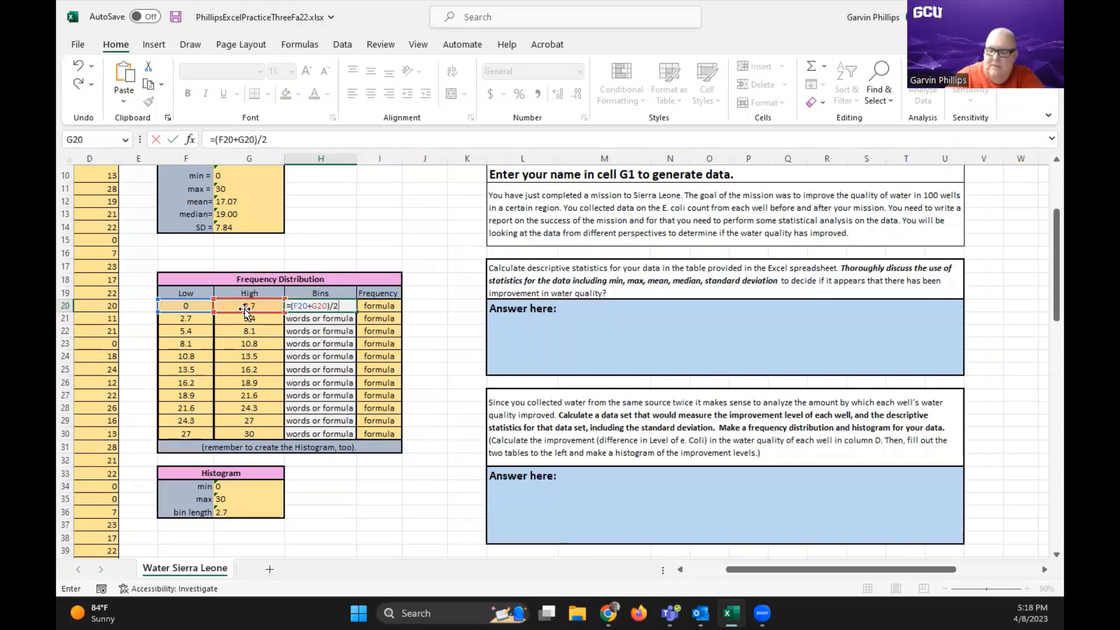
pyautogui.press('Return')
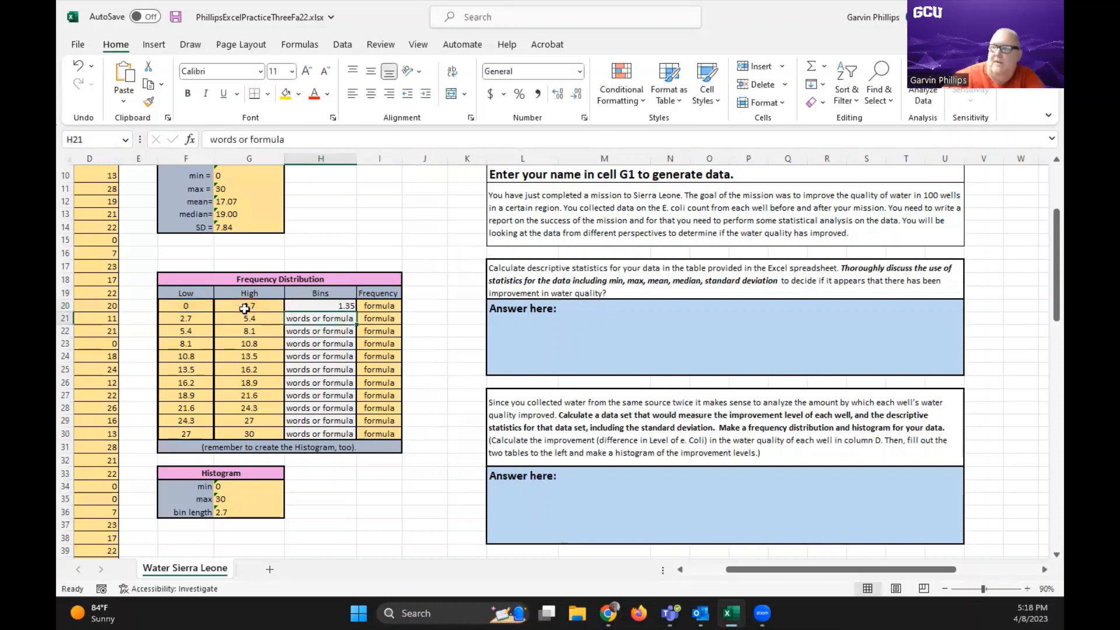
# Center the midpoint in H20 horizontally and fill its formula down the Bins column through H30
pyautogui.click(317, 305)
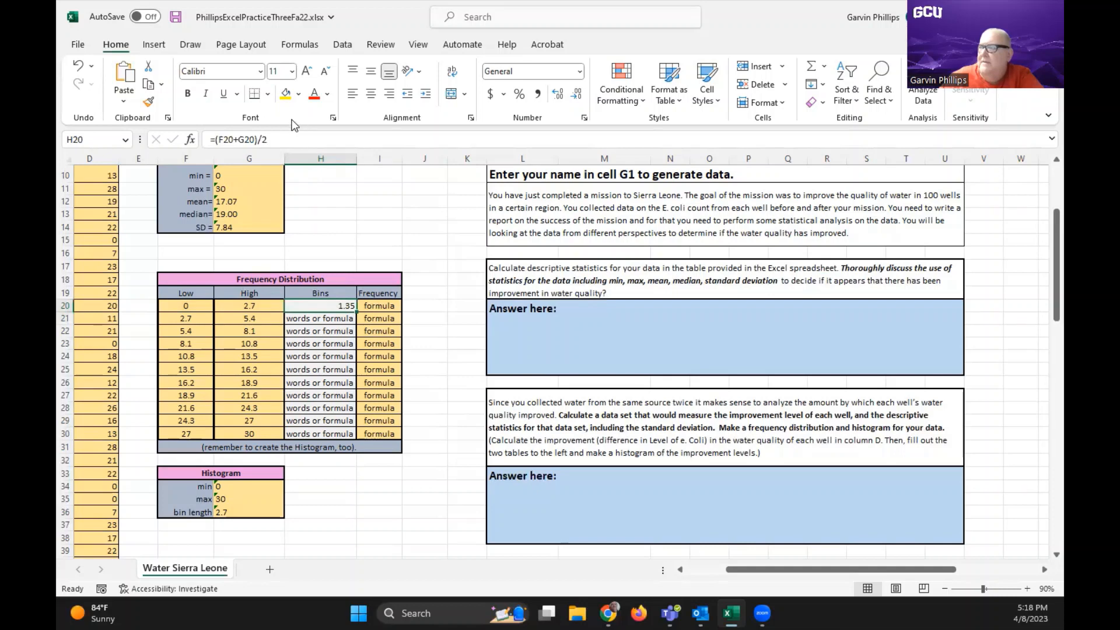
pyautogui.click(371, 95)
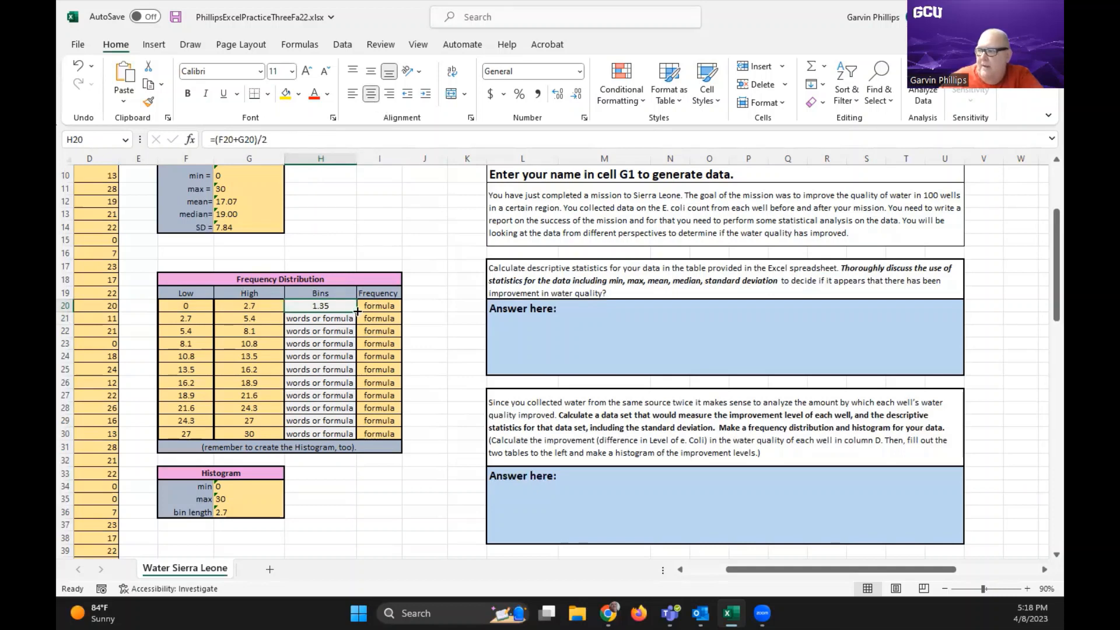
pyautogui.moveTo(359, 311); pyautogui.dragTo(350, 434)
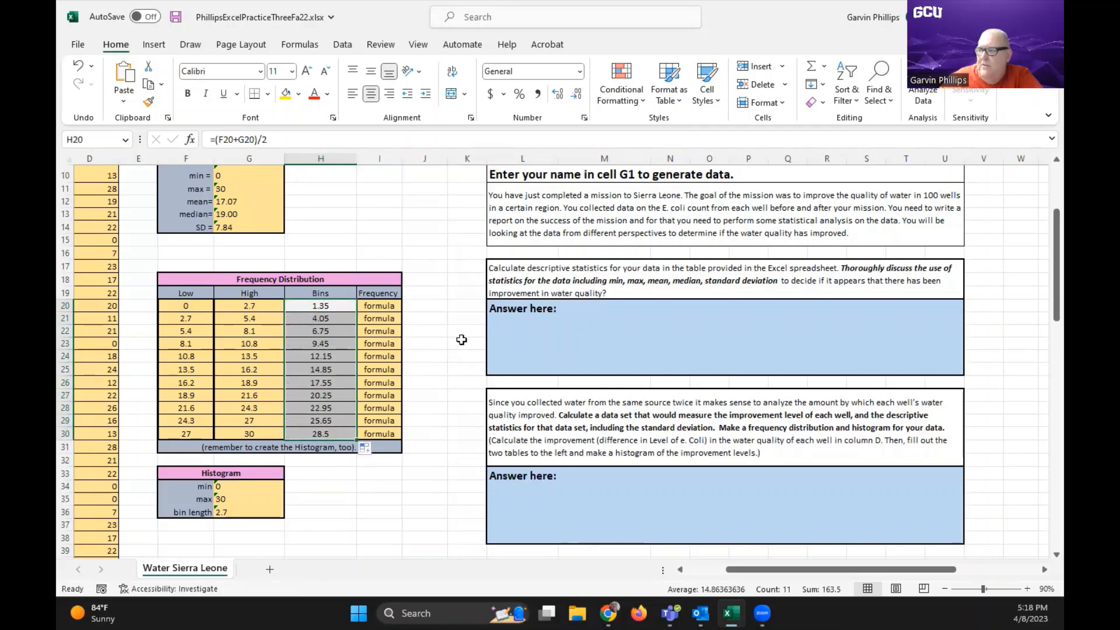
# Start a COUNTIFS formula in I20 with the range D2:D101 and the first criterion ">"&F20
pyautogui.click(390, 303)
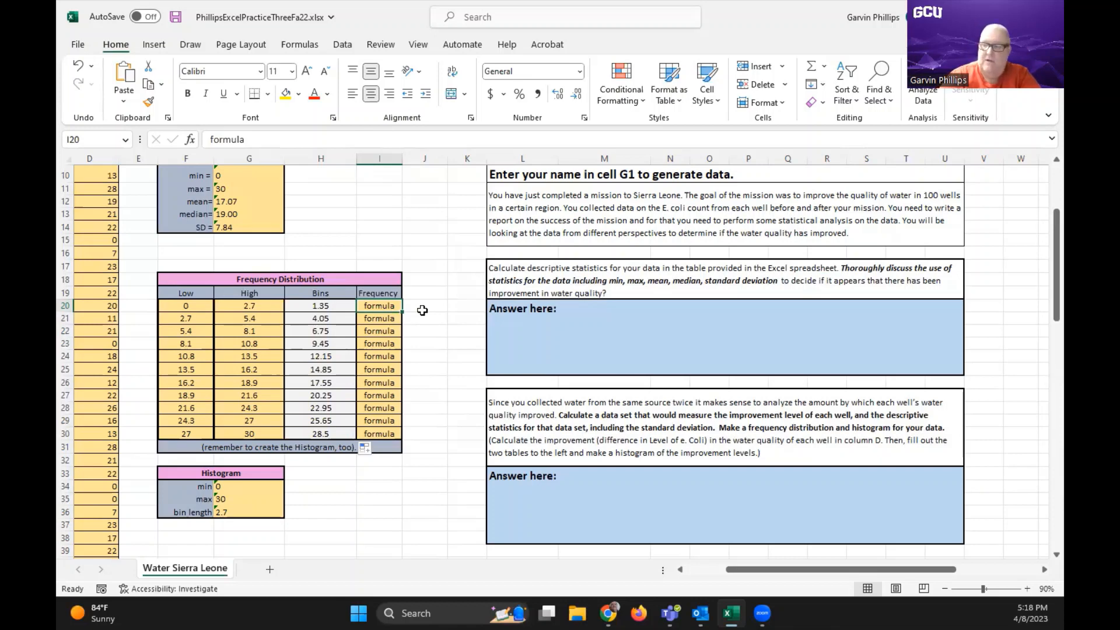
pyautogui.write('+')
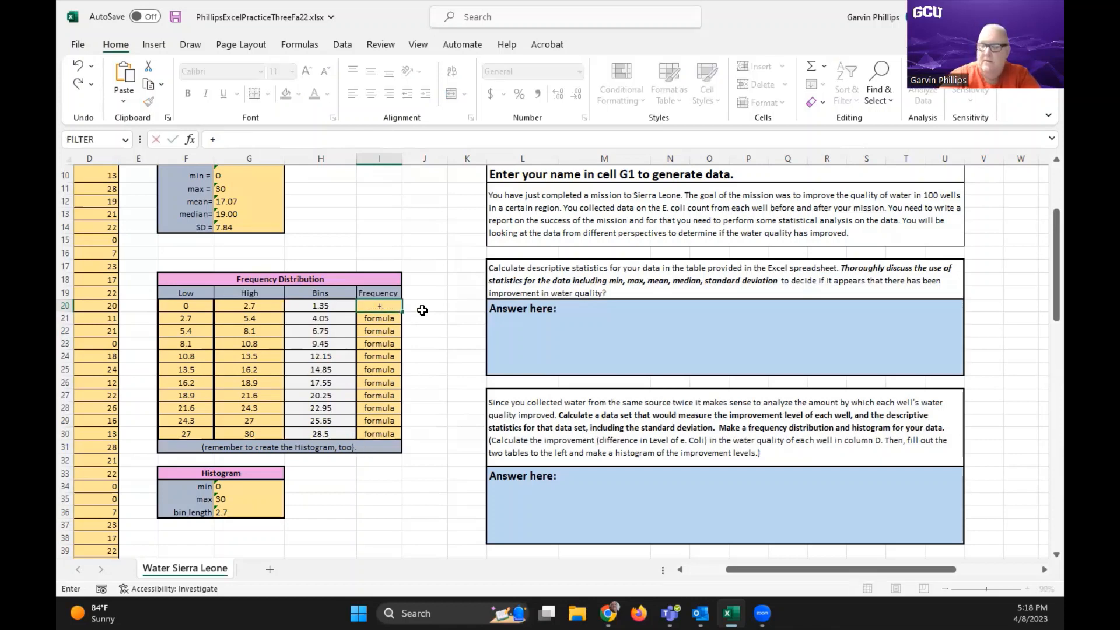
pyautogui.press('BackSpace')
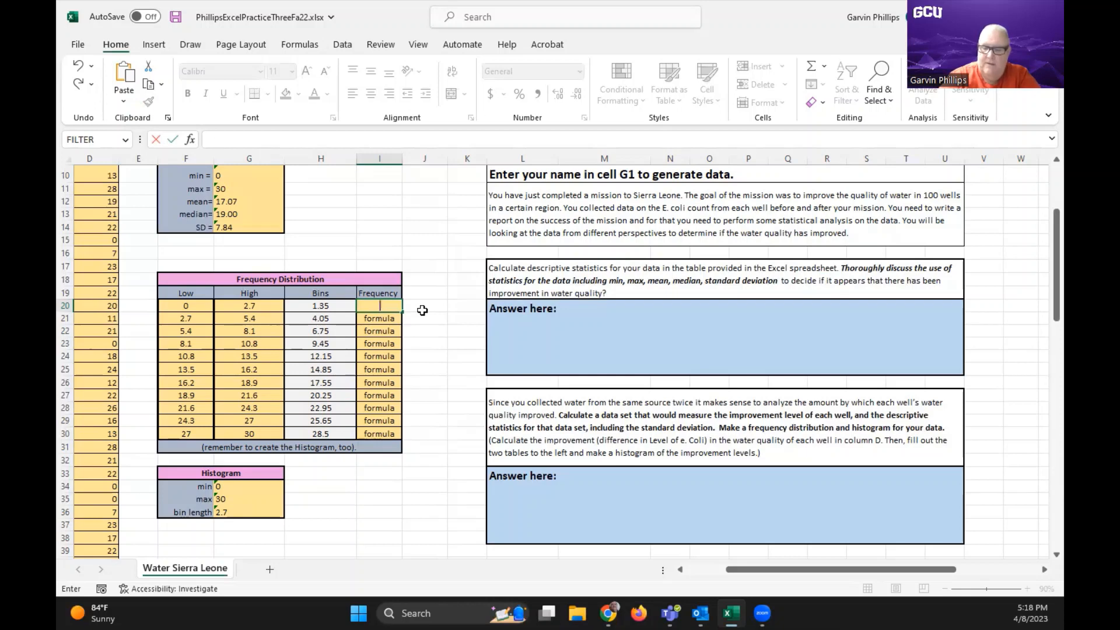
pyautogui.write('=counti')
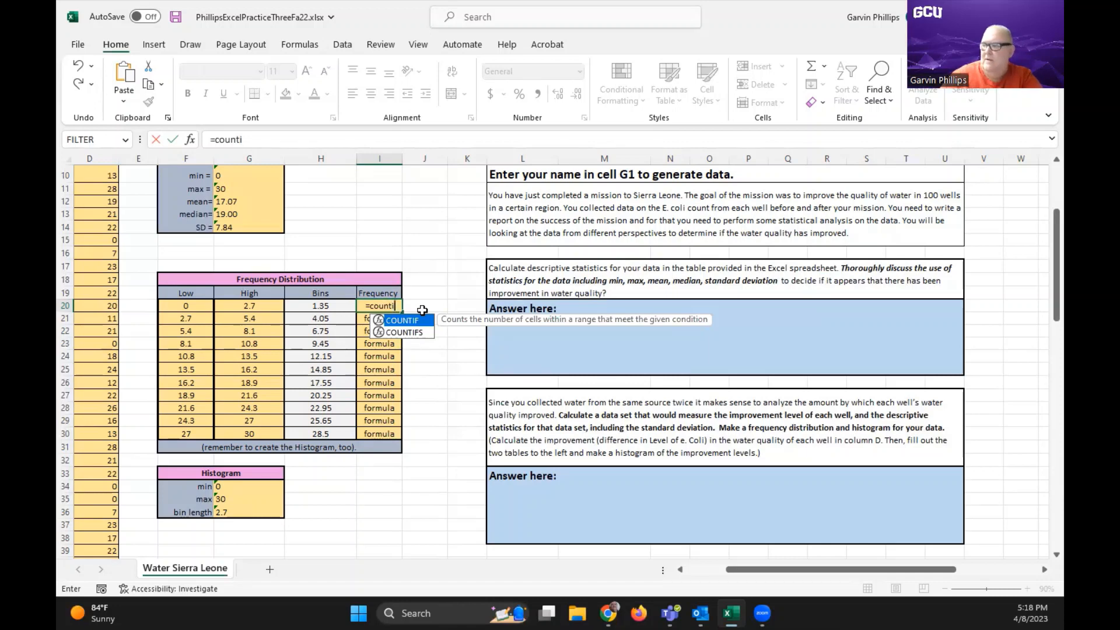
pyautogui.click(413, 336)
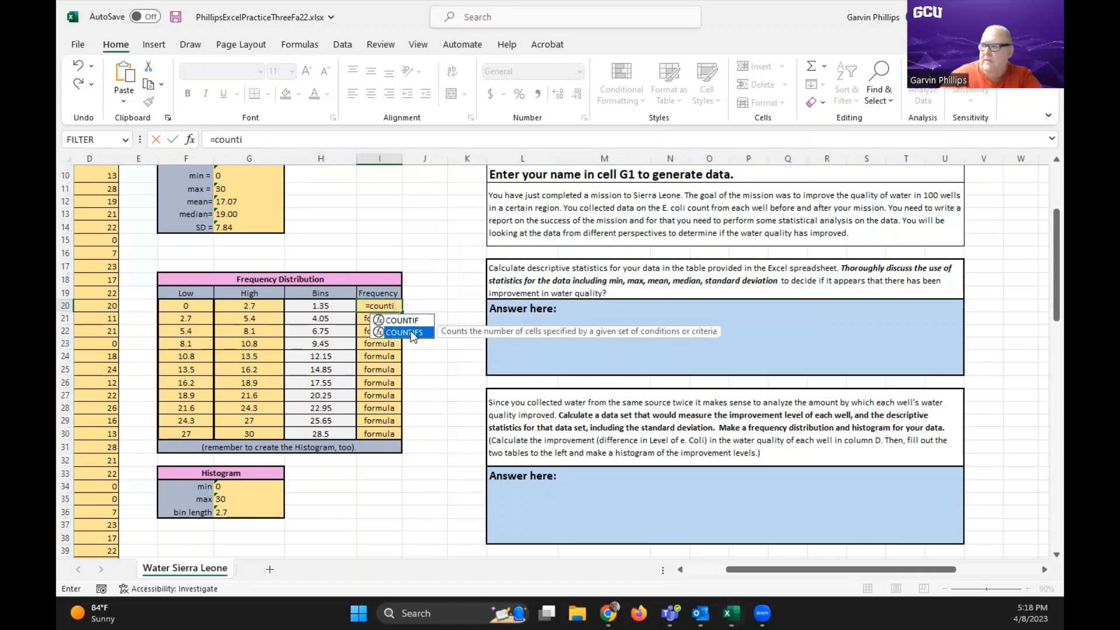
pyautogui.doubleClick(412, 333)
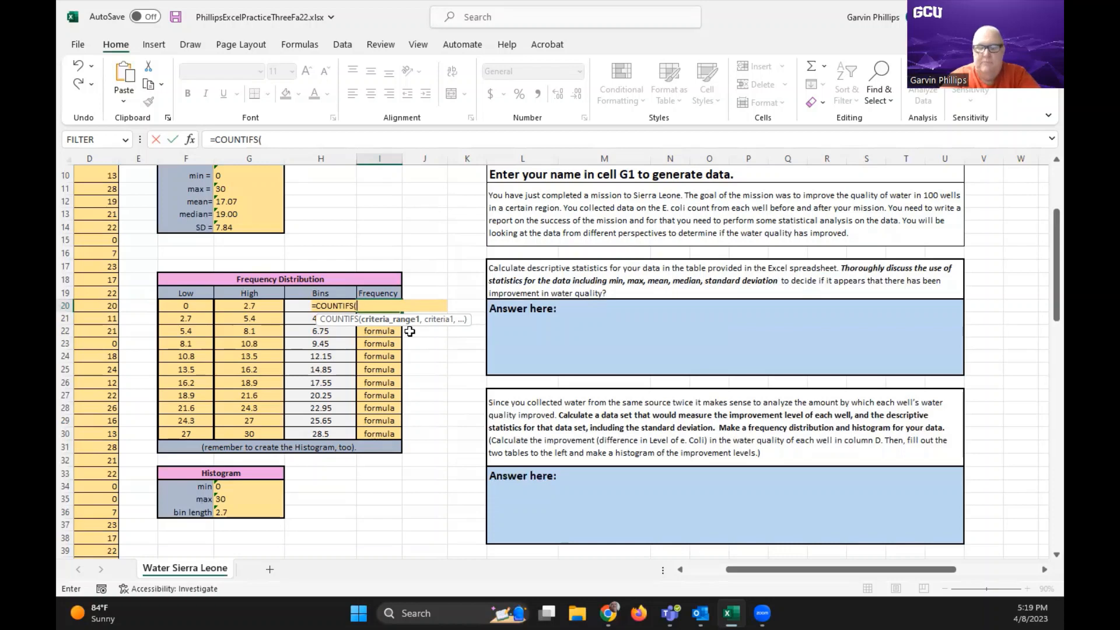
pyautogui.write('d2')
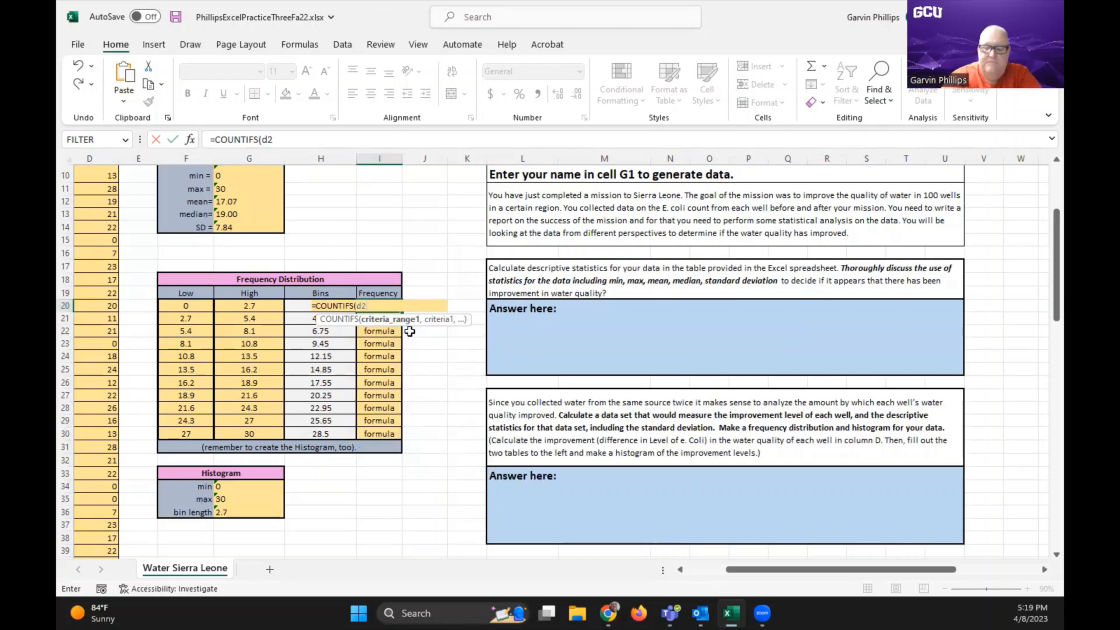
pyautogui.write(':d1')
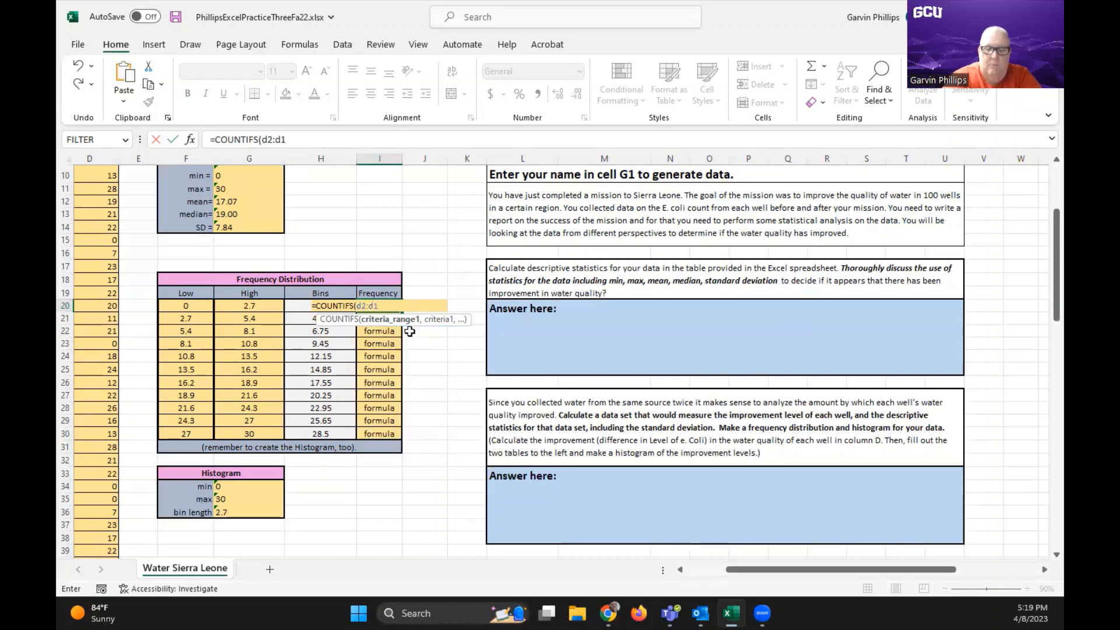
pyautogui.write('01,')
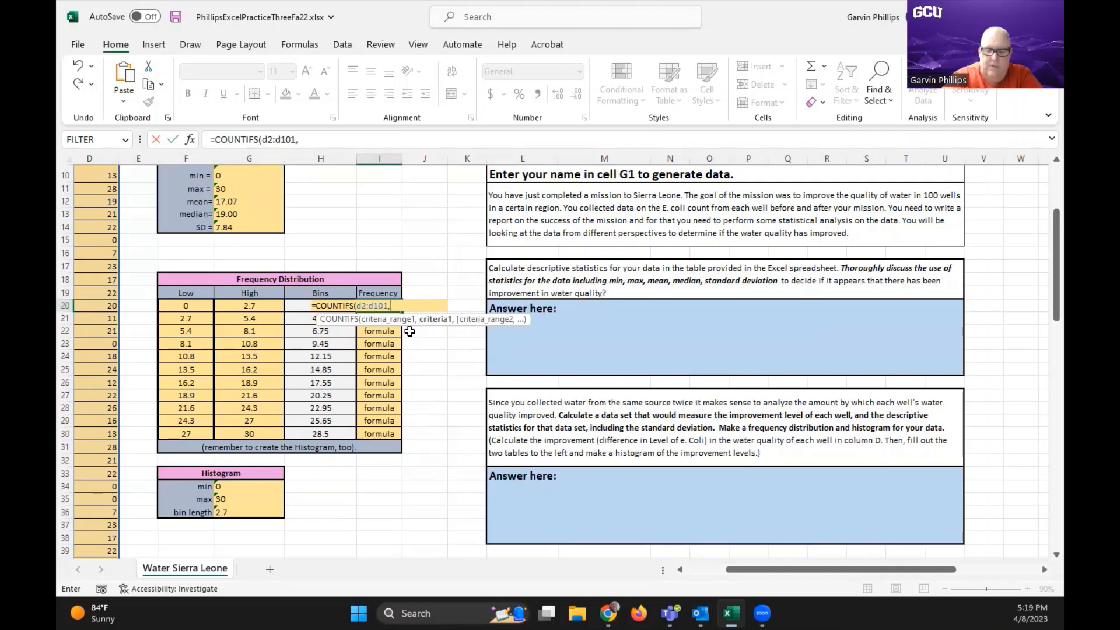
pyautogui.write('"')
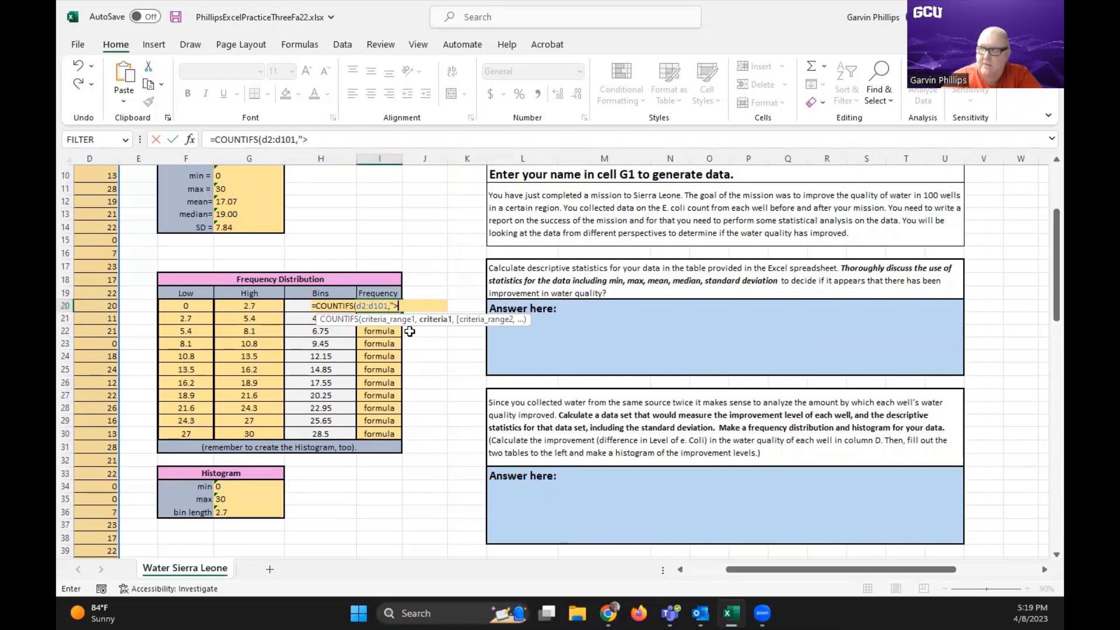
pyautogui.write('>')
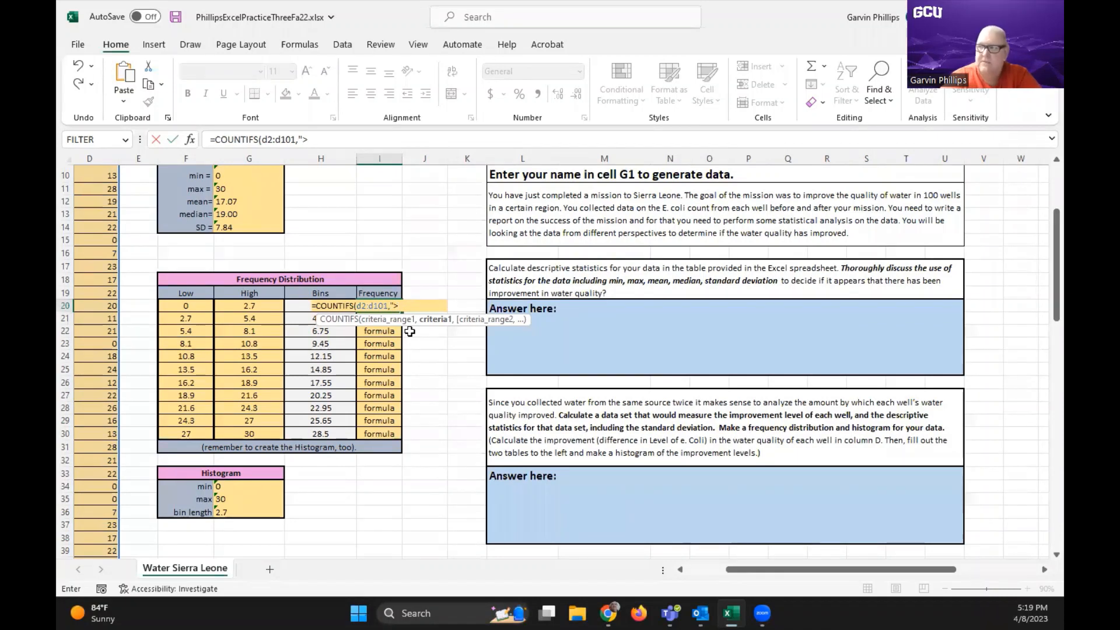
pyautogui.write('"')
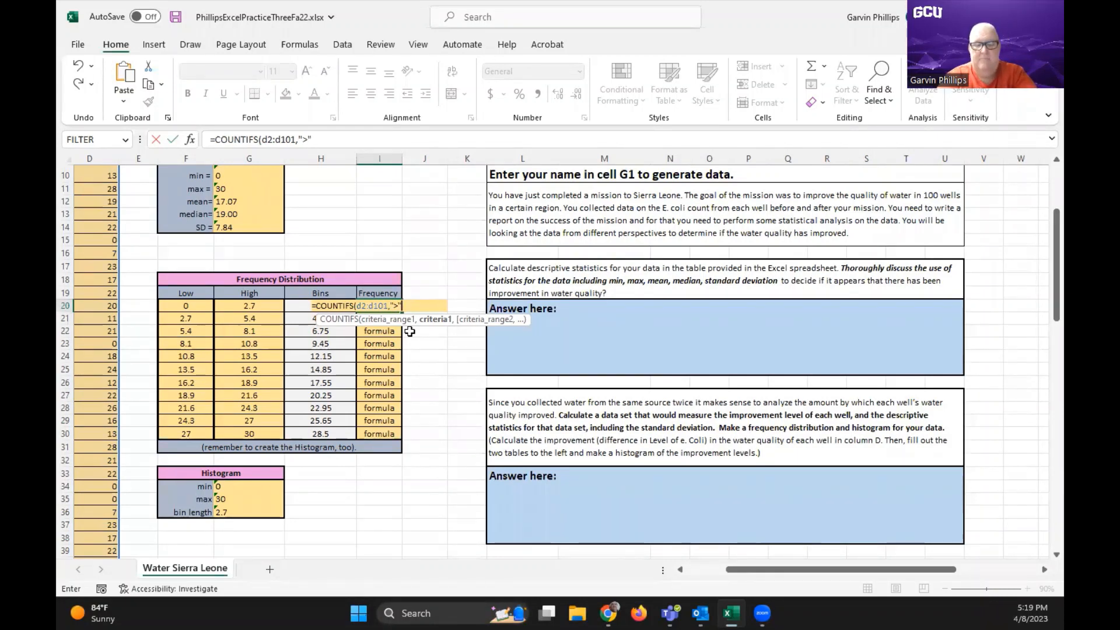
pyautogui.write('&')
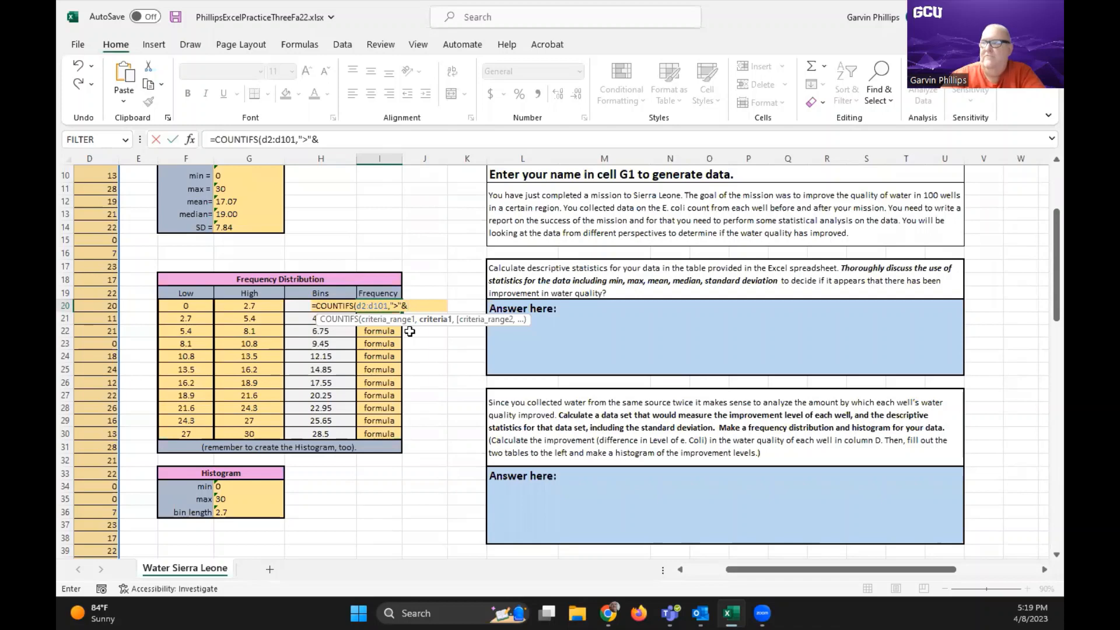
pyautogui.write('f')
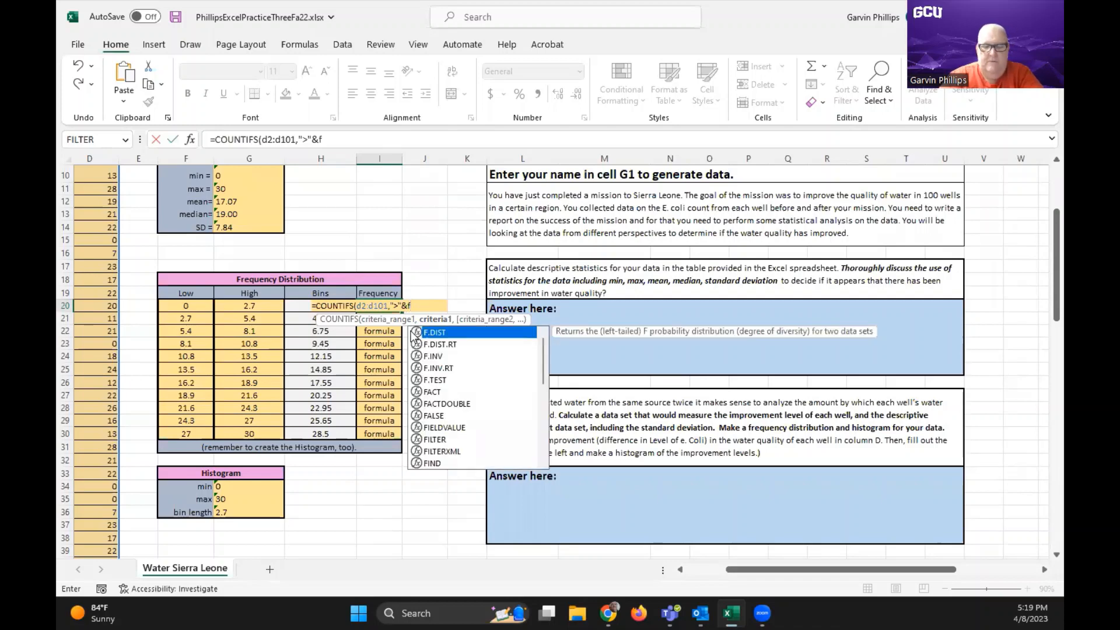
pyautogui.write('20')
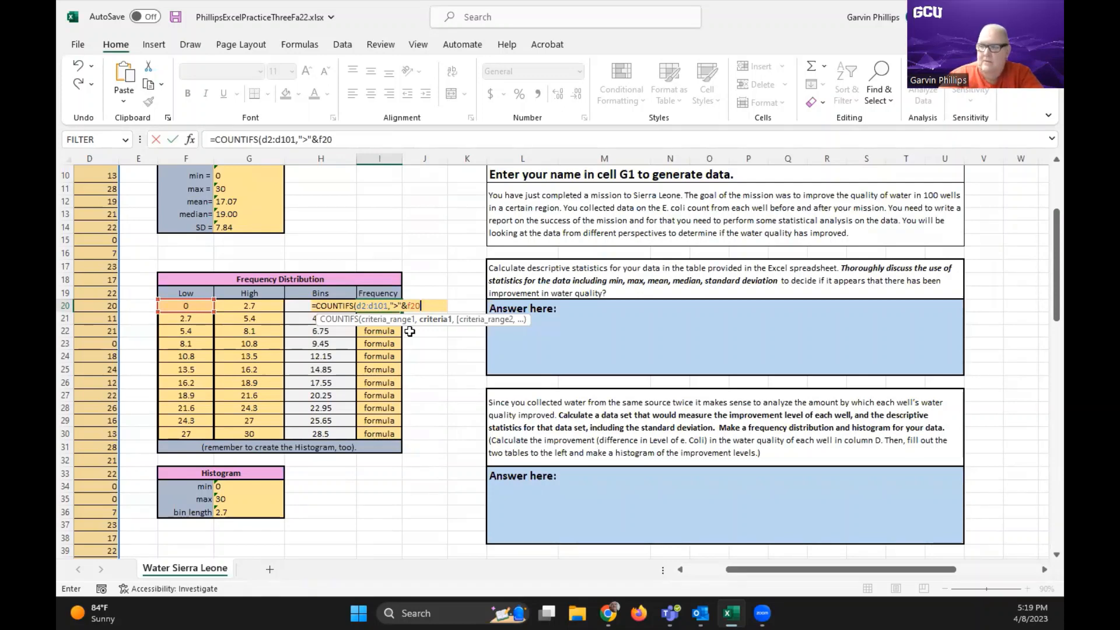
# Add the second range D2:D101 with the criterion "<="&G20 to the COUNTIFS formula in I20 and enter it
pyautogui.write(',')
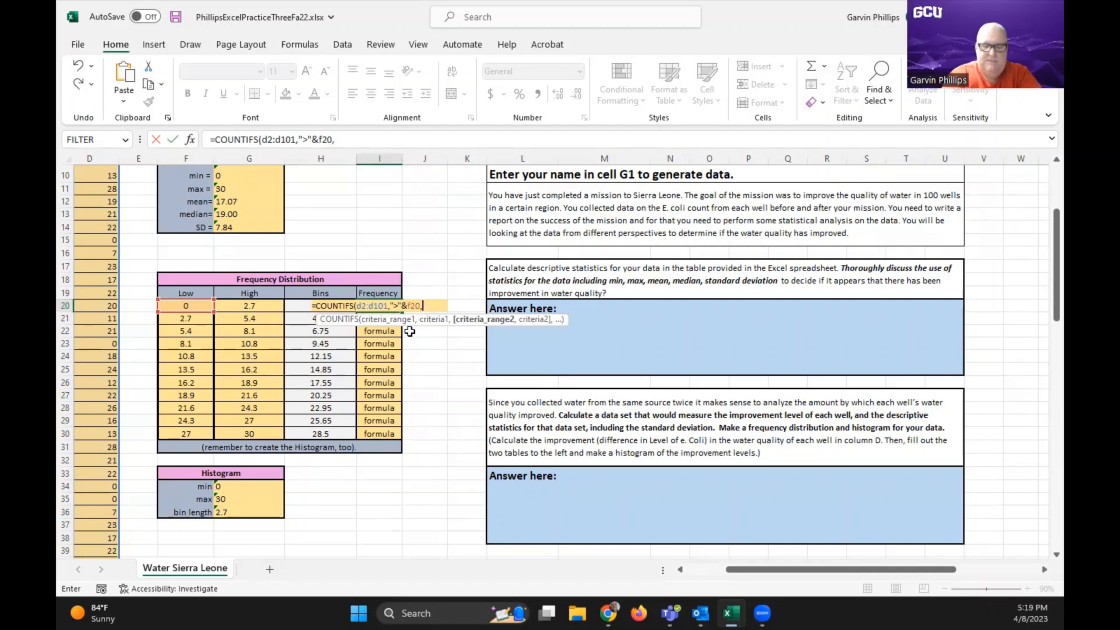
pyautogui.write('d2')
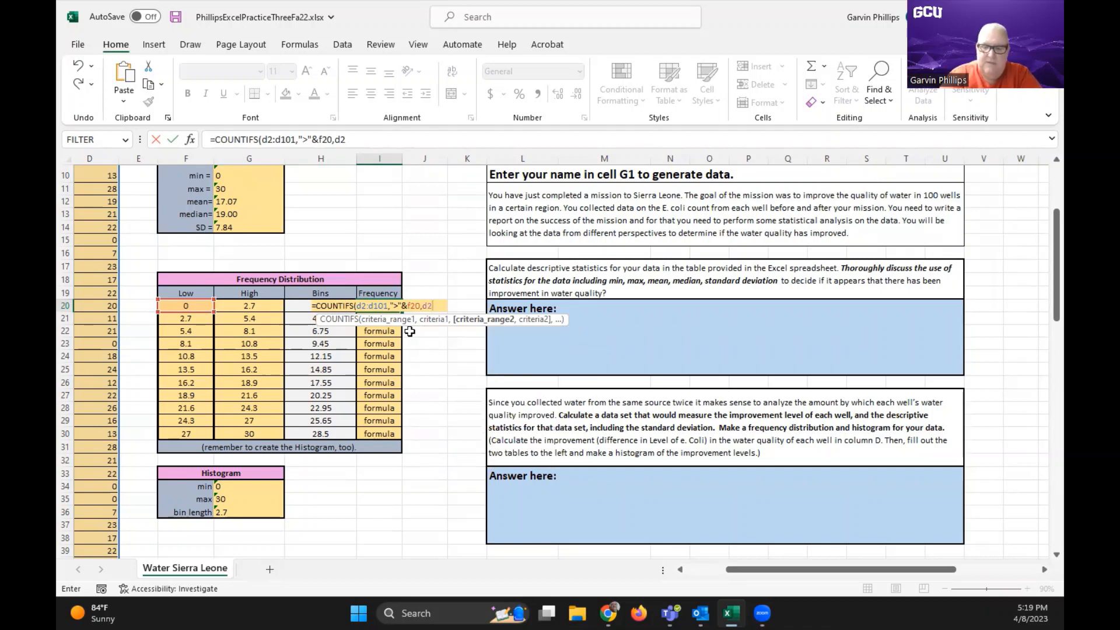
pyautogui.write(':d101')
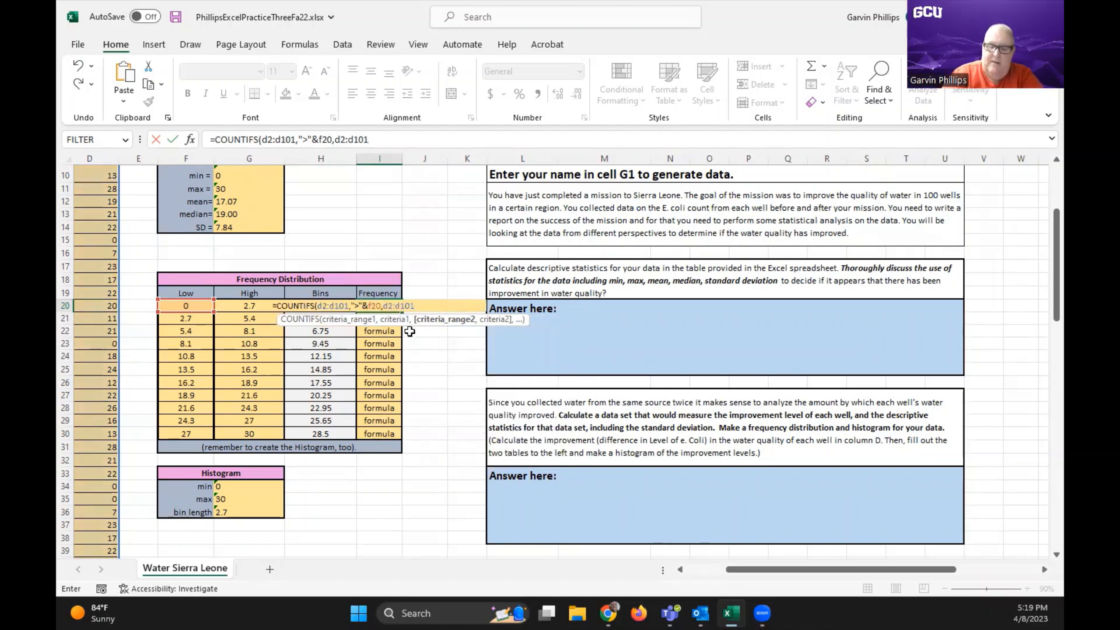
pyautogui.write(',')
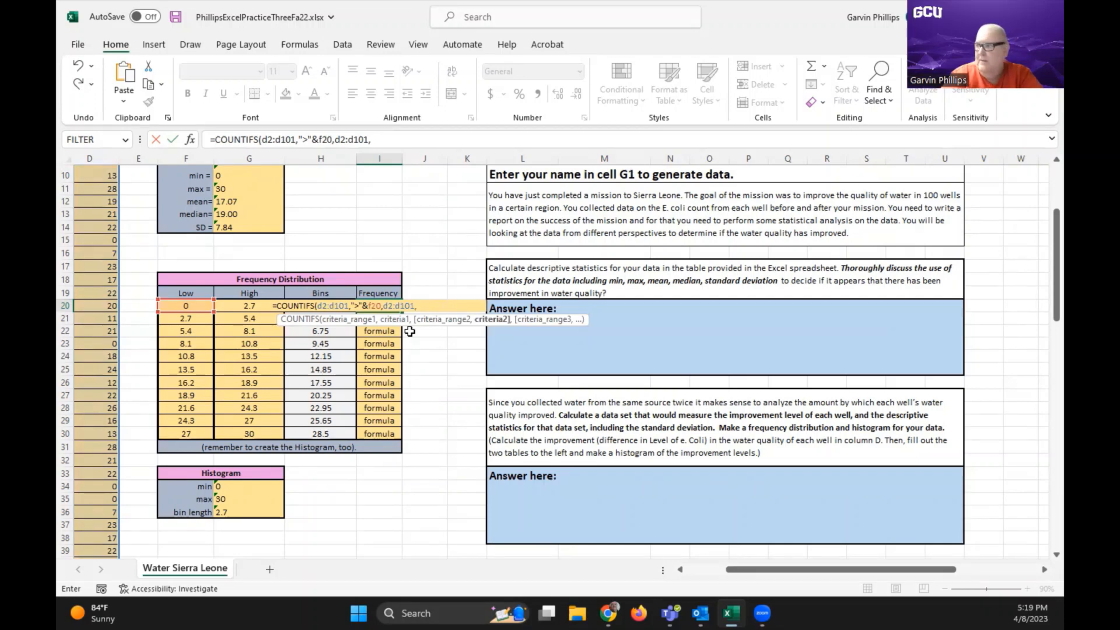
pyautogui.write('"')
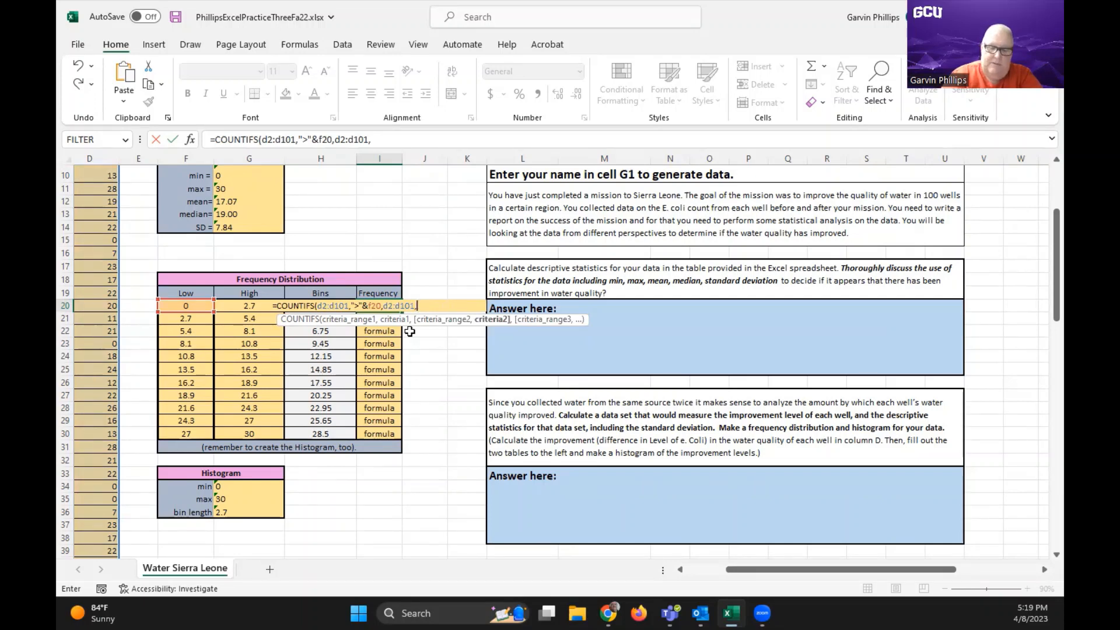
pyautogui.write('<="&')
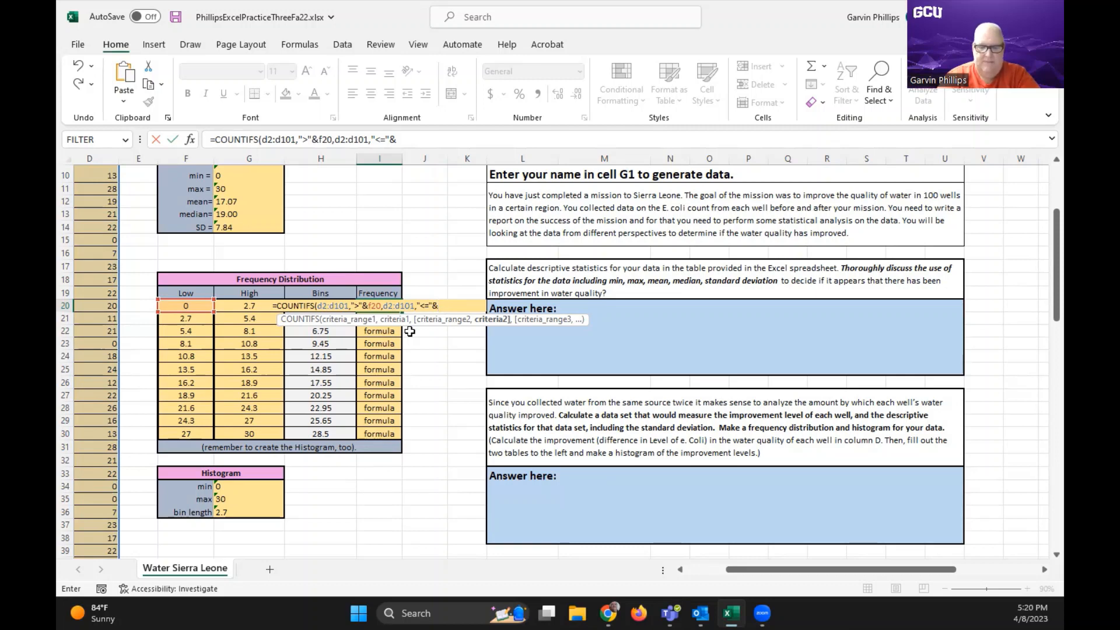
pyautogui.write('g')
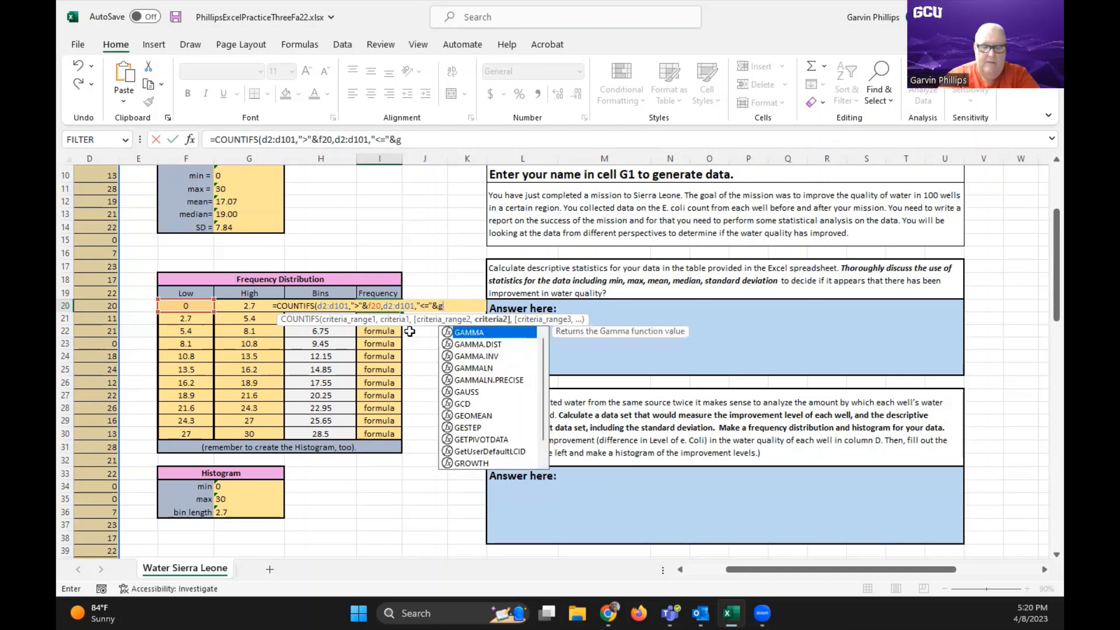
pyautogui.write('20')
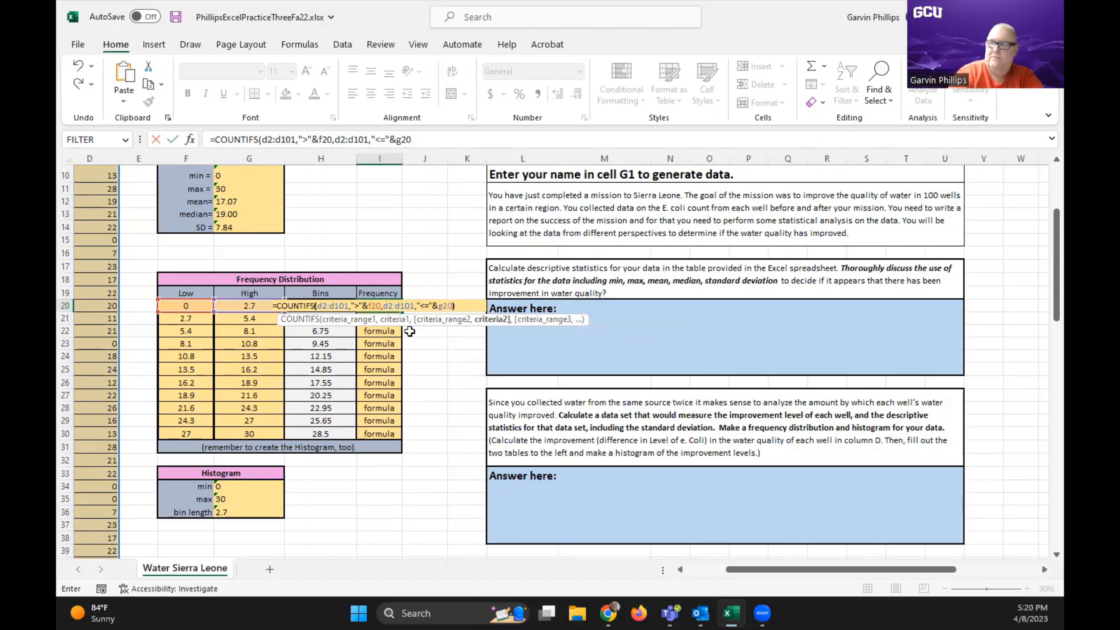
pyautogui.write(')')
pyautogui.press('Return')
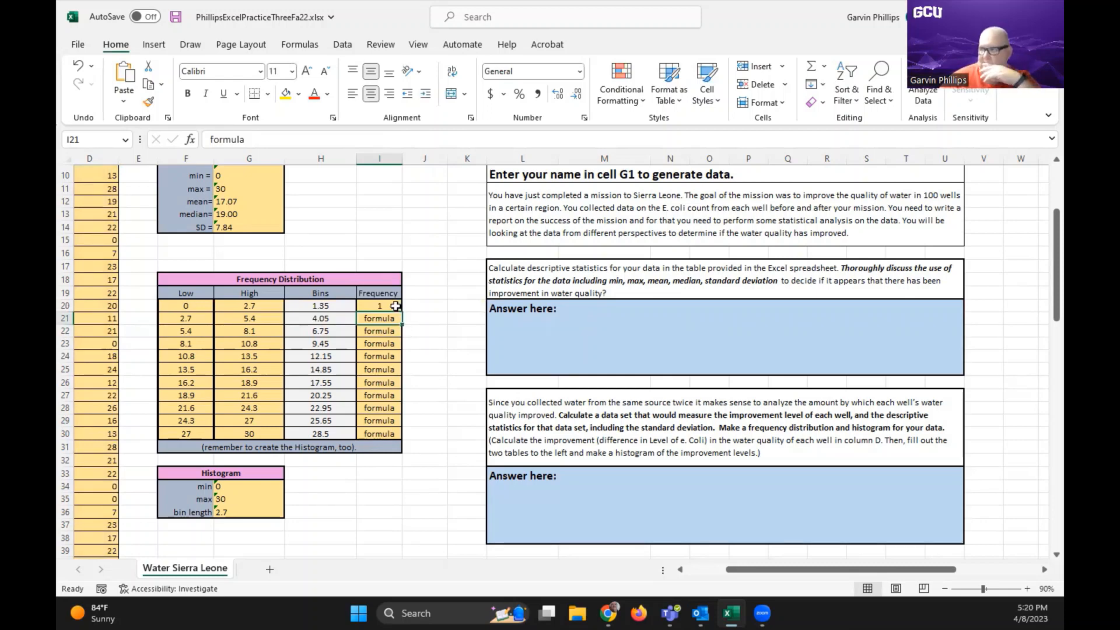
# Fill the I20 formula down the Frequency column through I30 and total the frequencies in I33 with =SUM(I20:I30)
pyautogui.click(396, 306)
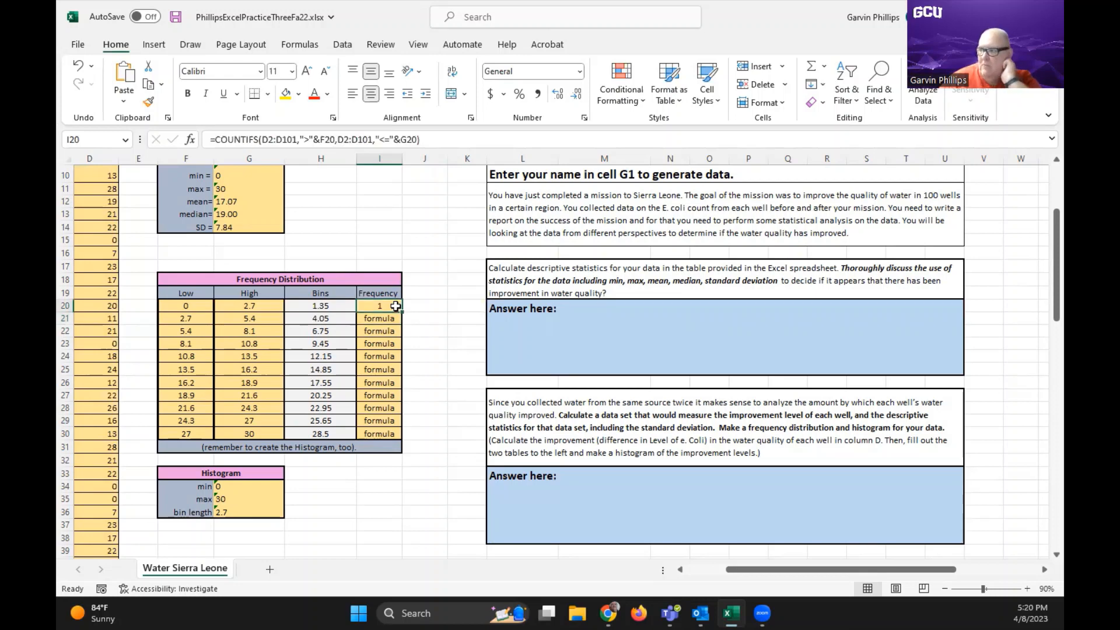
pyautogui.moveTo(403, 314); pyautogui.dragTo(399, 435)
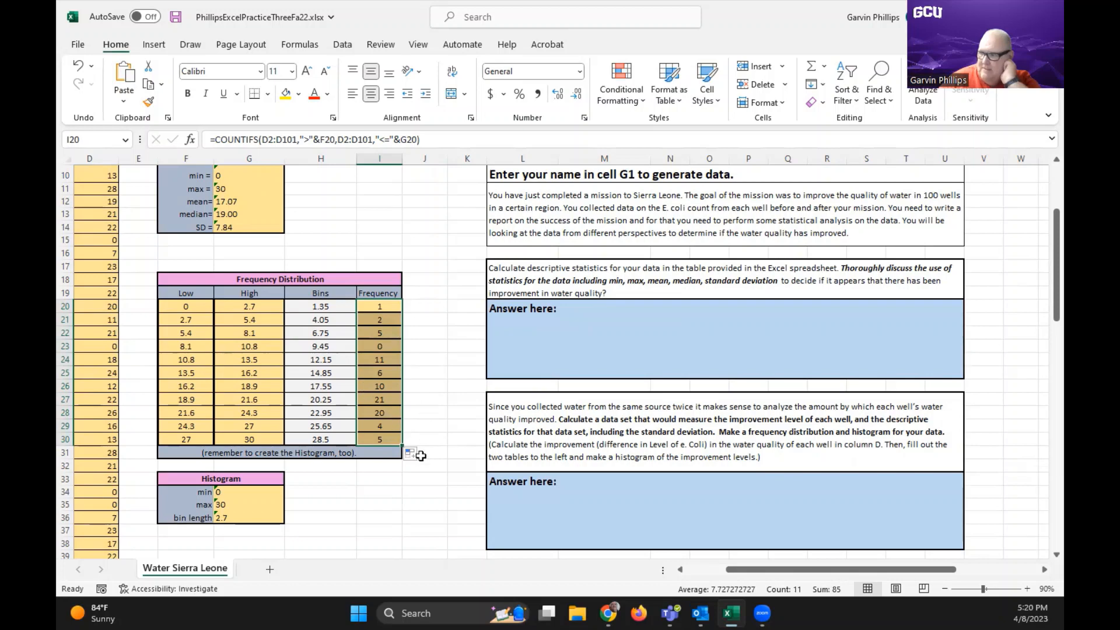
pyautogui.click(386, 477)
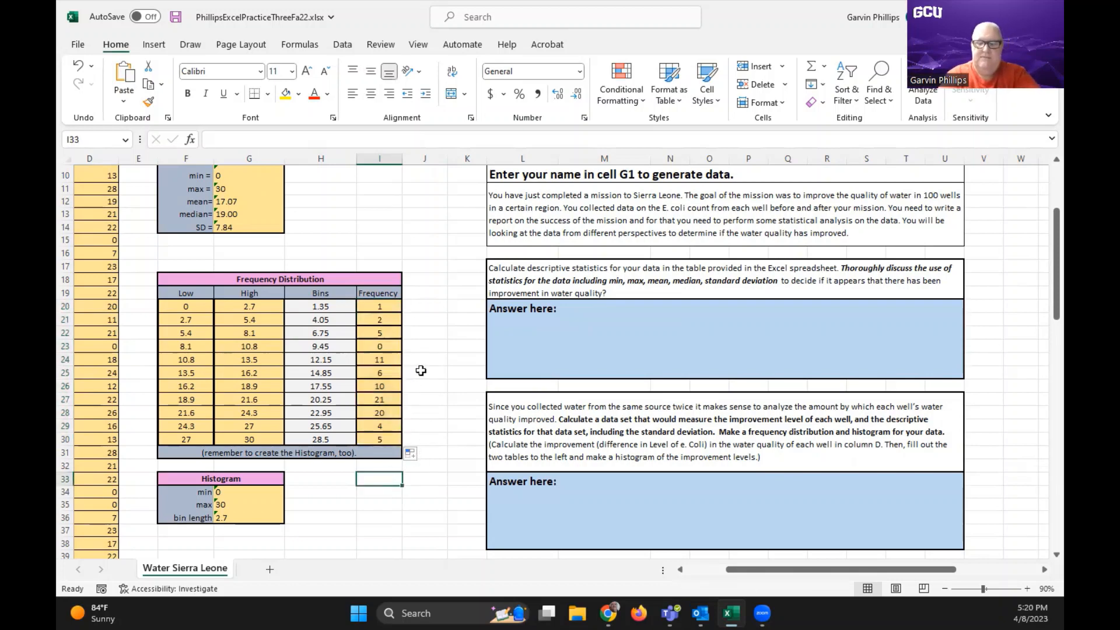
pyautogui.write('=sum')
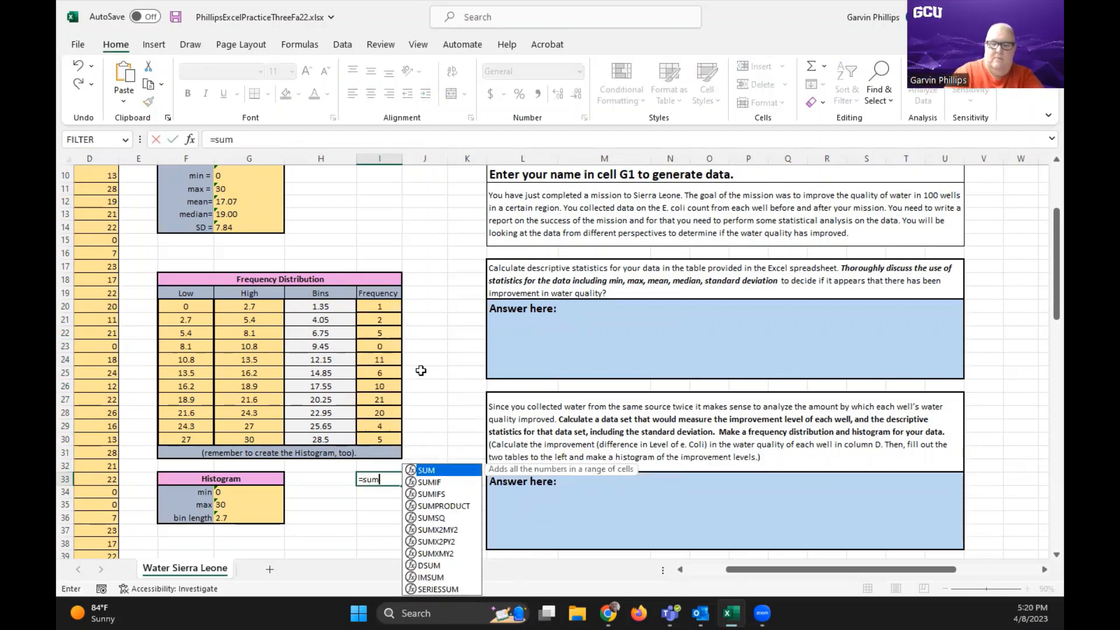
pyautogui.write('(')
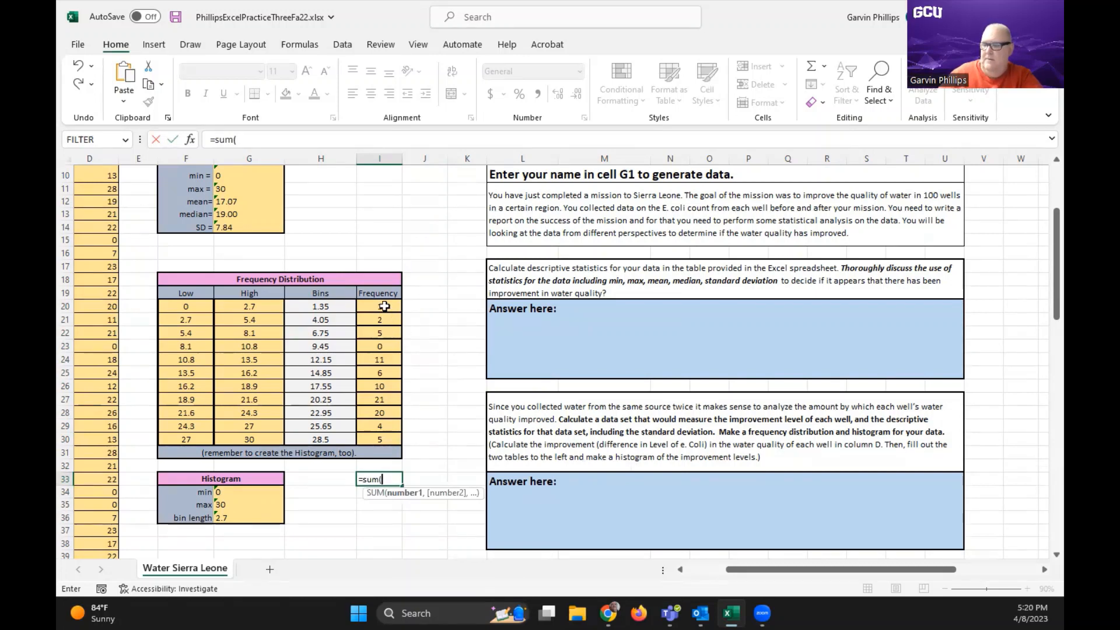
pyautogui.moveTo(384, 306); pyautogui.dragTo(384, 433)
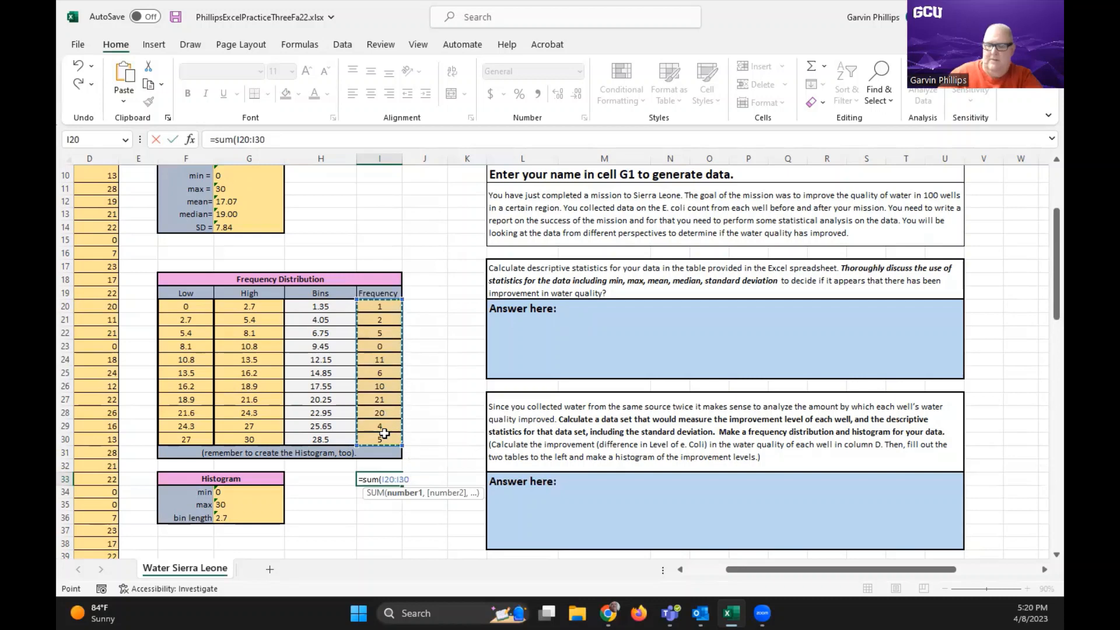
pyautogui.write(')')
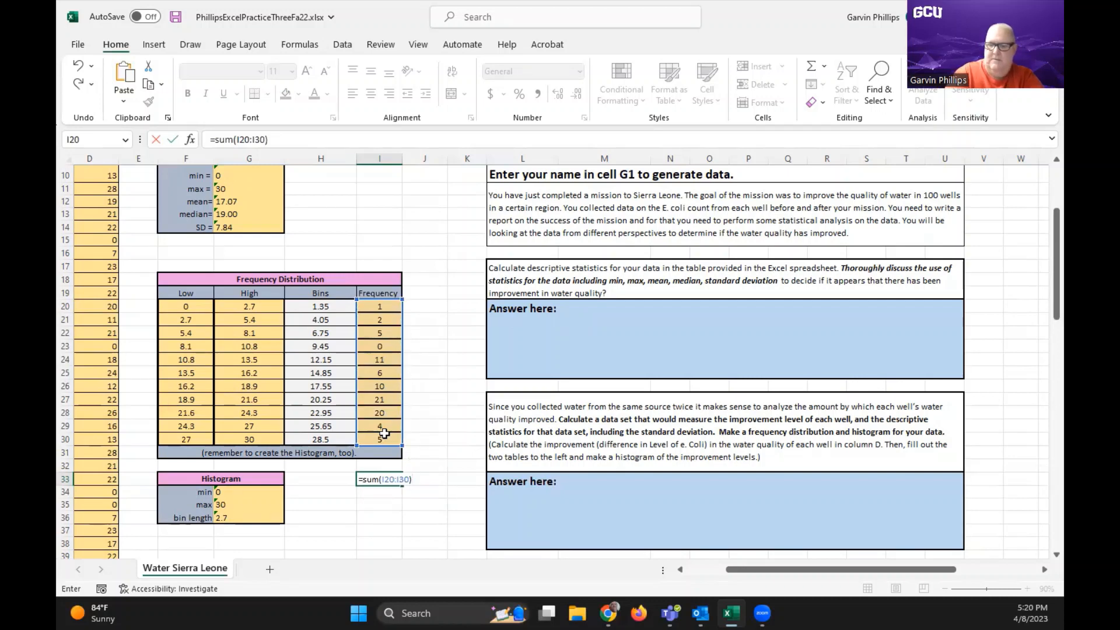
pyautogui.press('Return')
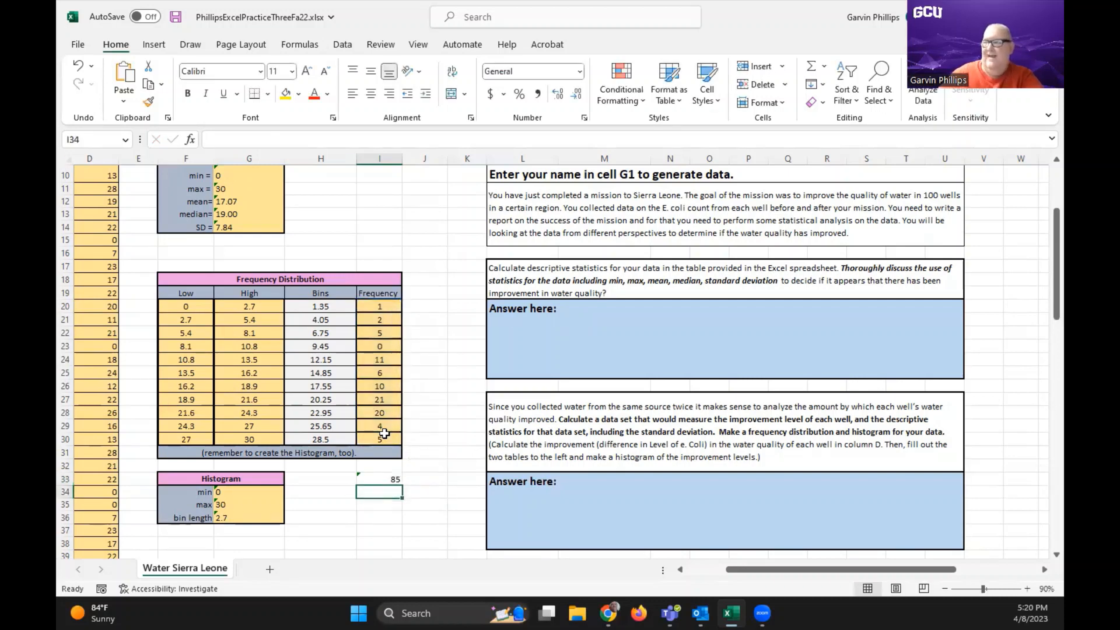
# Make the first criteria range of the COUNTIFS formula in I20 absolute as $D$2:$D$101
pyautogui.click(428, 389)
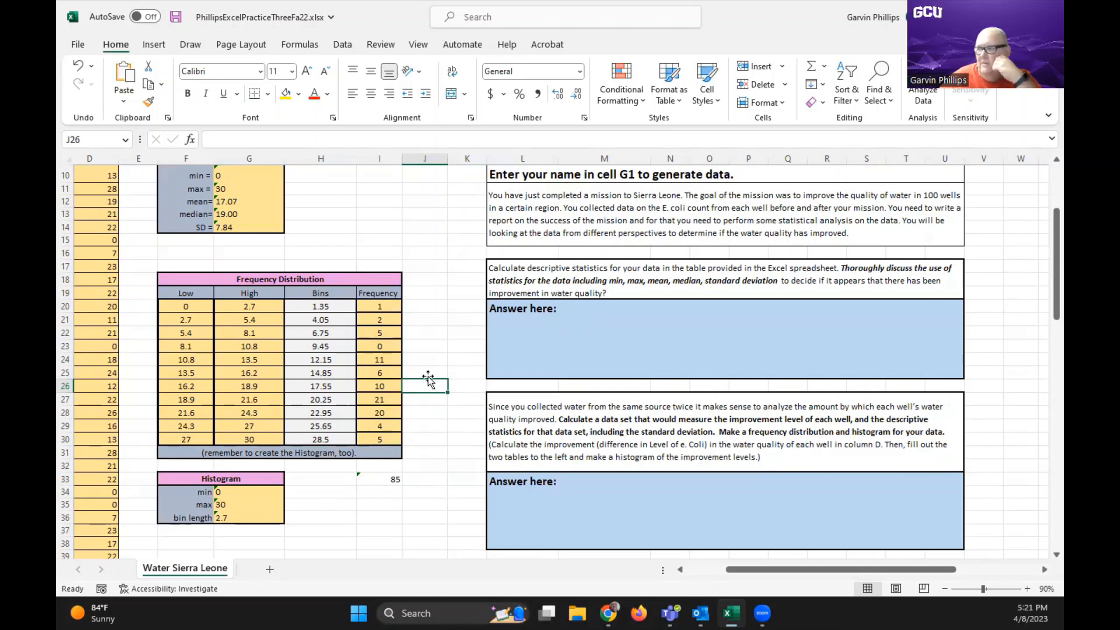
pyautogui.click(396, 438)
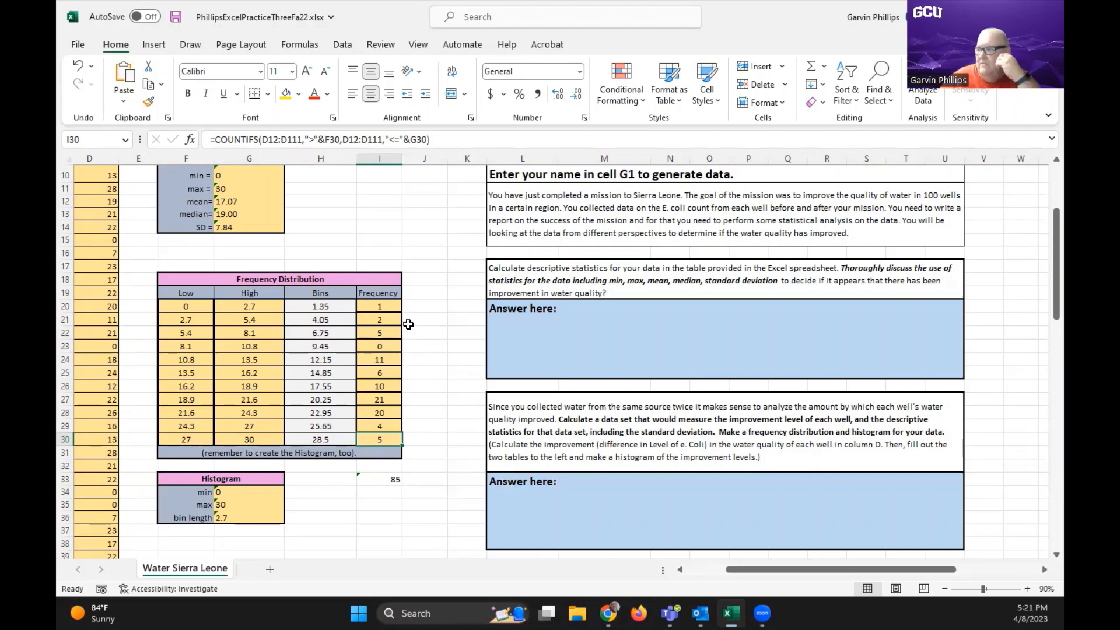
pyautogui.click(396, 306)
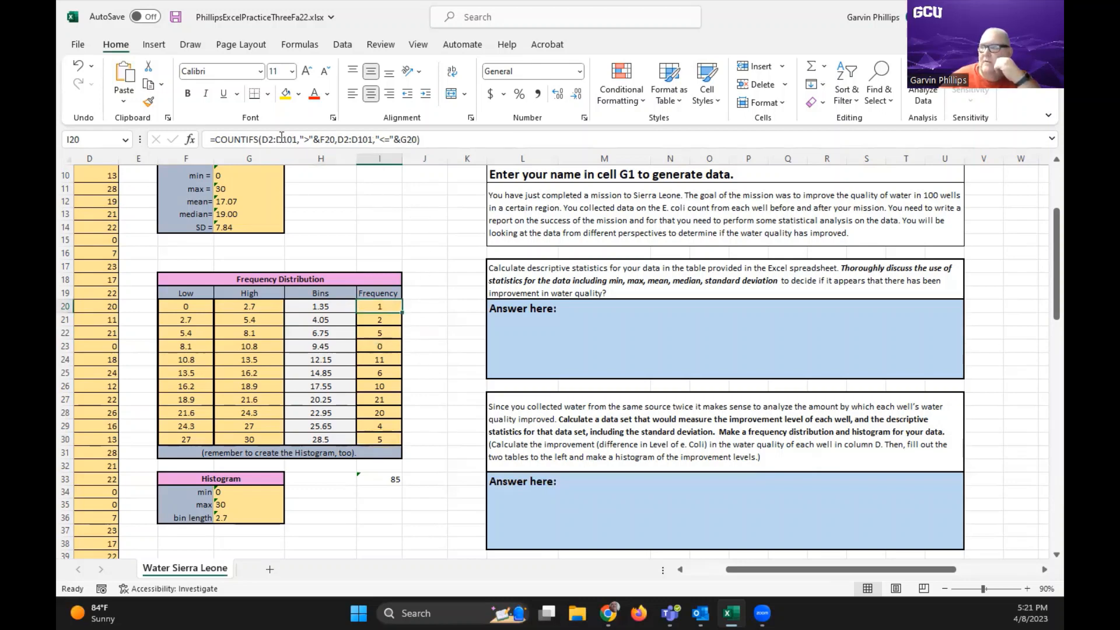
pyautogui.click(262, 140)
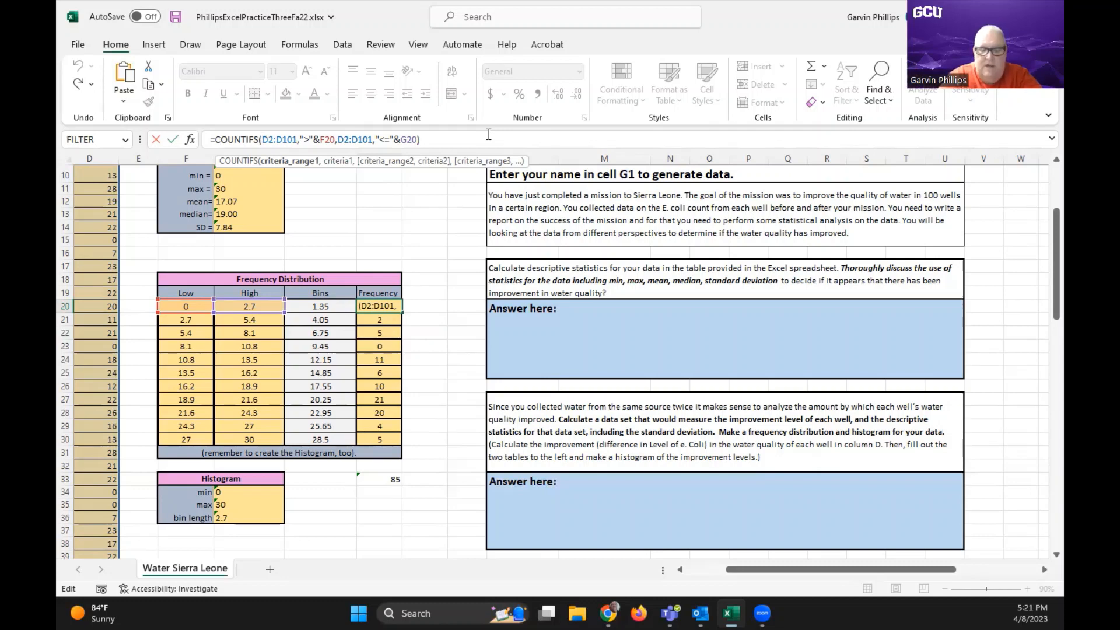
pyautogui.write('$D')
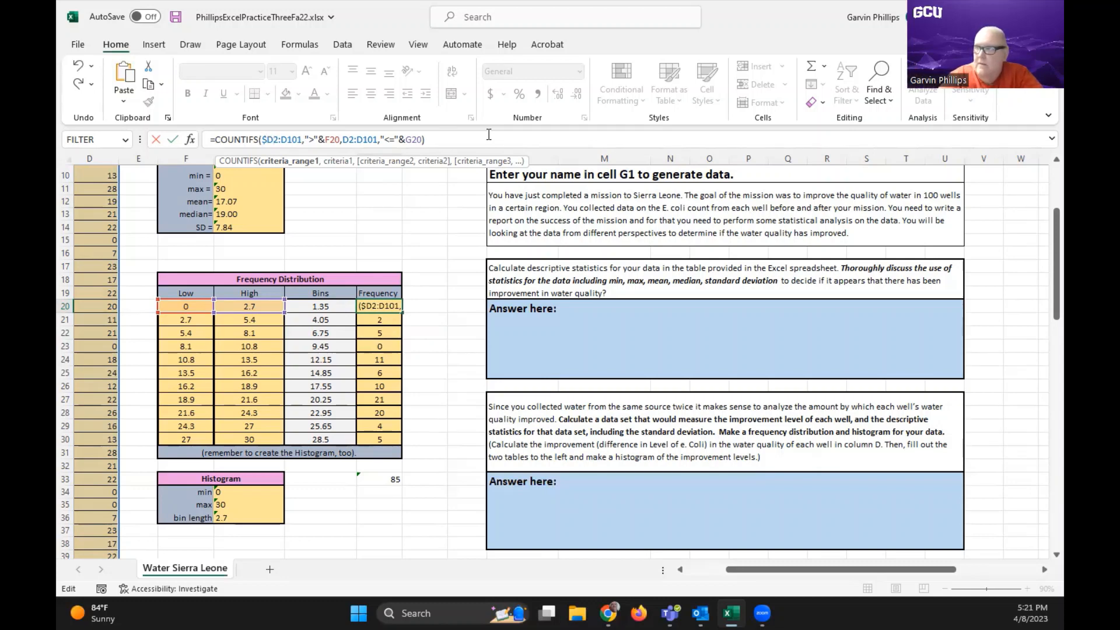
pyautogui.write('$')
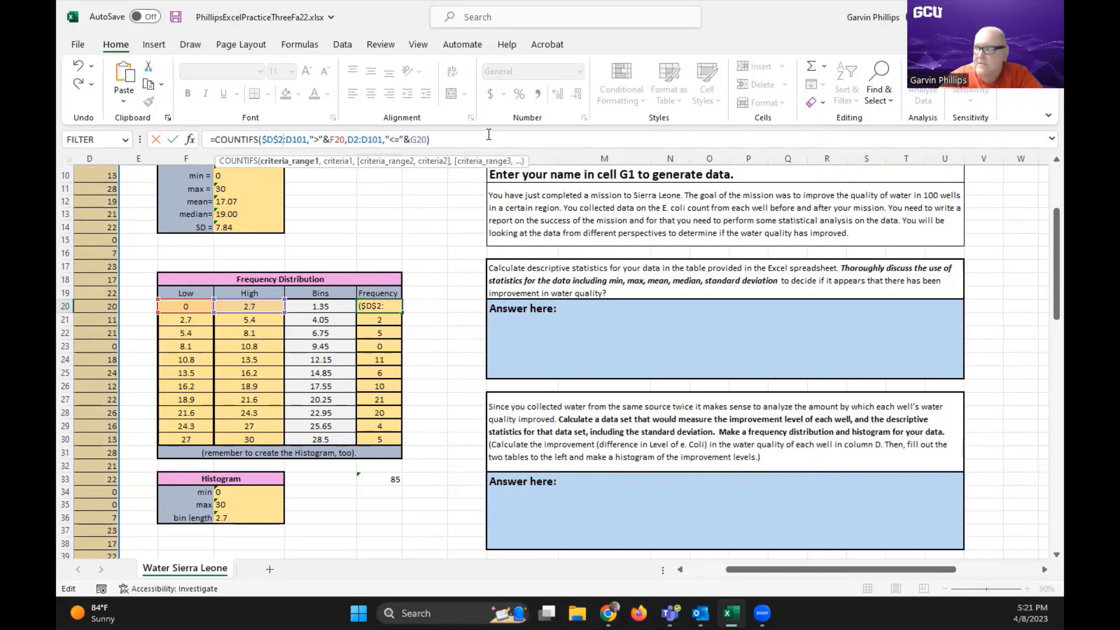
pyautogui.press('Right')
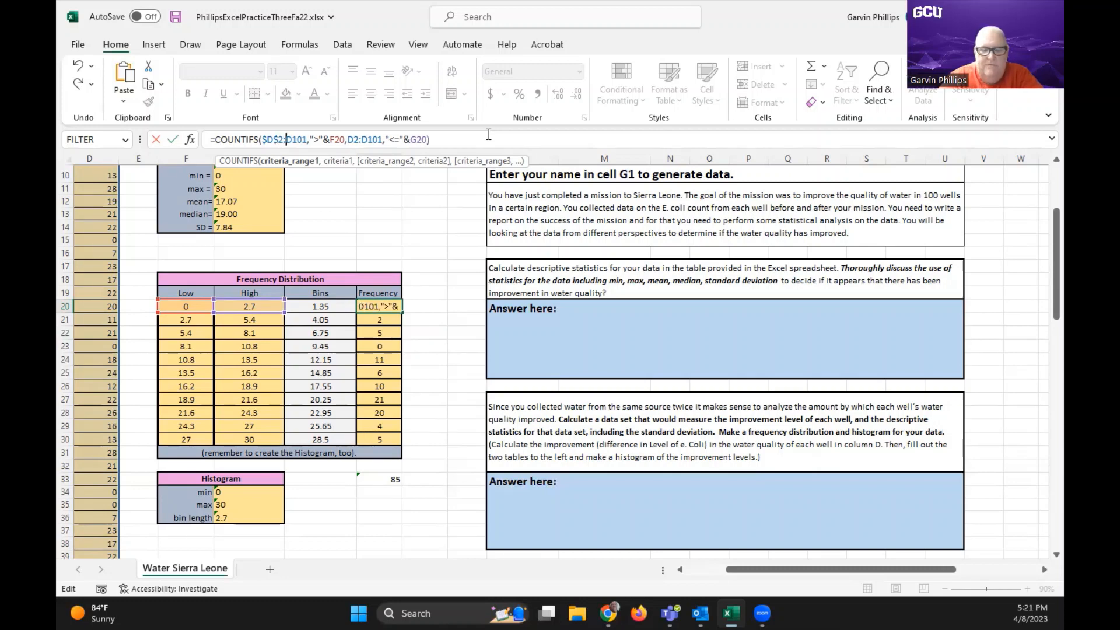
pyautogui.write('$')
pyautogui.press('Right')
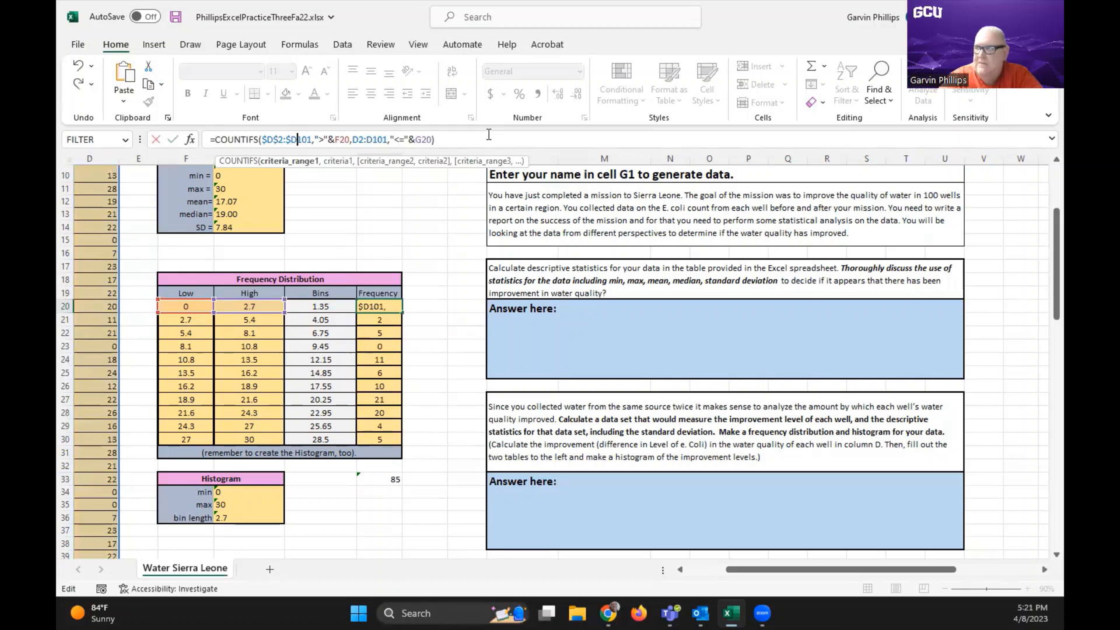
pyautogui.write('$')
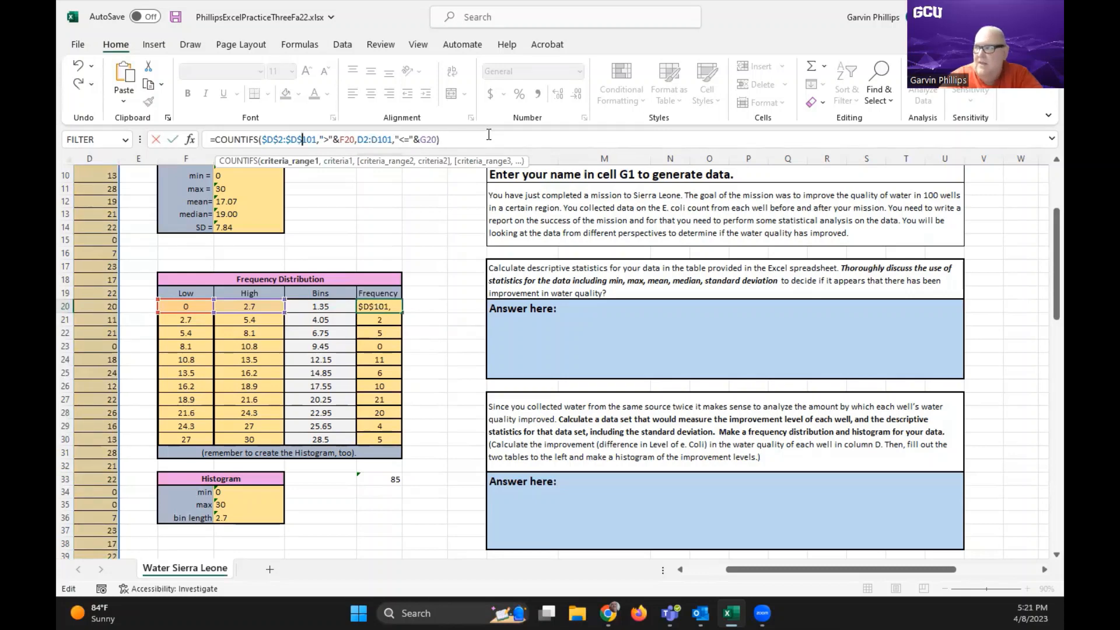
# Make the second criteria range in the I20 formula absolute as $D$2:$D$101 and enter the formula
pyautogui.press('Right')
pyautogui.press('Right')
pyautogui.press('Right')
pyautogui.press('Right')
pyautogui.press('Right')
pyautogui.press('Right')
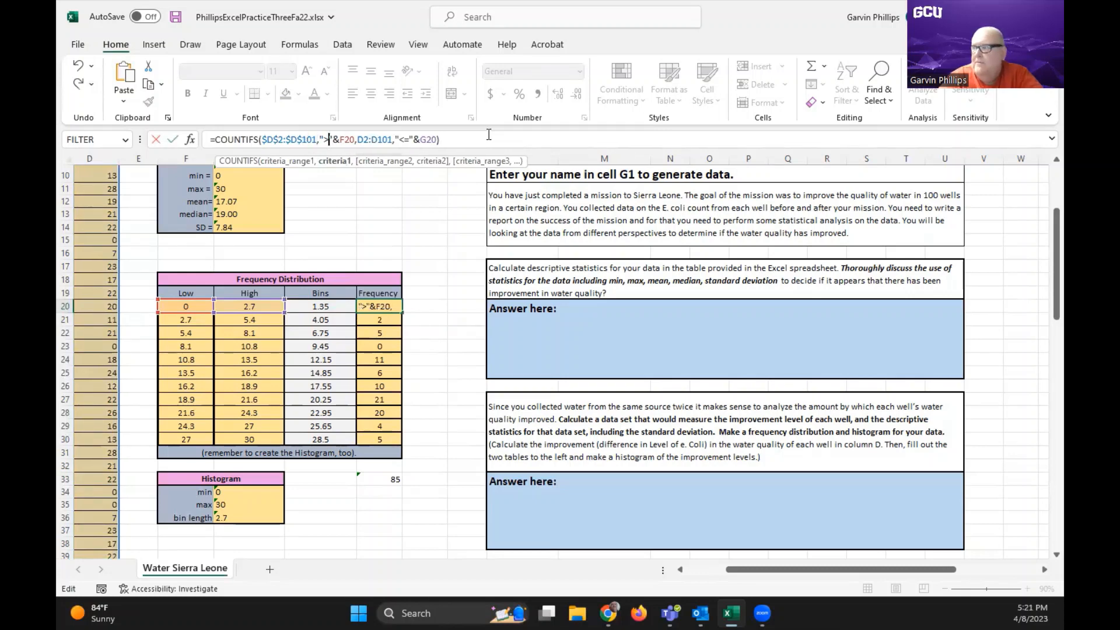
pyautogui.press('Right')
pyautogui.press('Right')
pyautogui.press('Right')
pyautogui.press('Right')
pyautogui.press('Right')
pyautogui.press('Right')
pyautogui.press('Right')
pyautogui.press('Right')
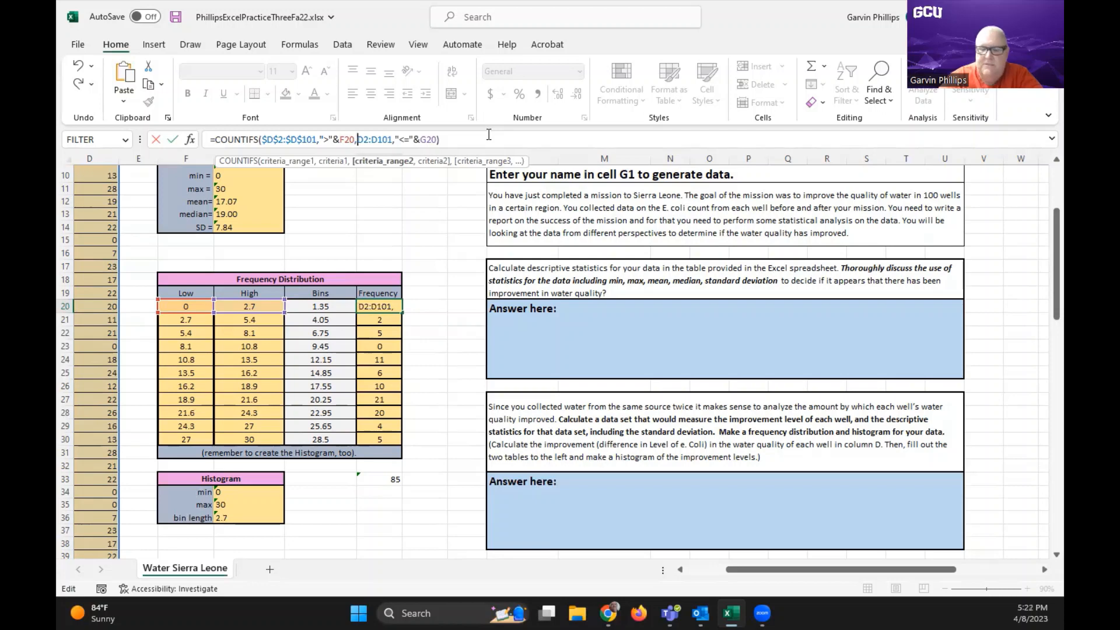
pyautogui.write('$D')
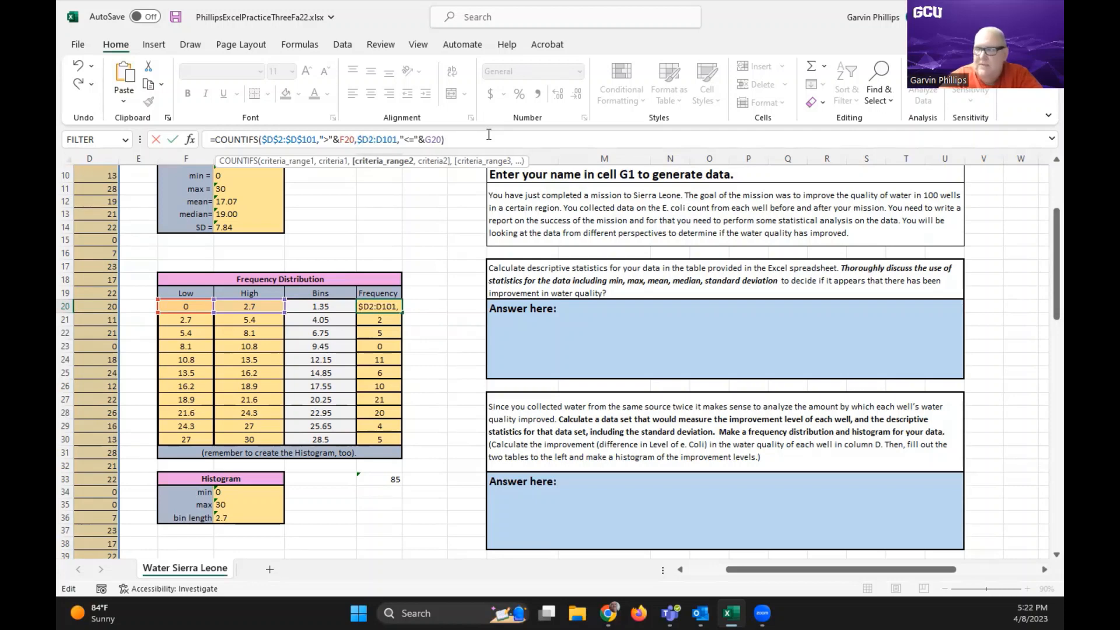
pyautogui.write('$')
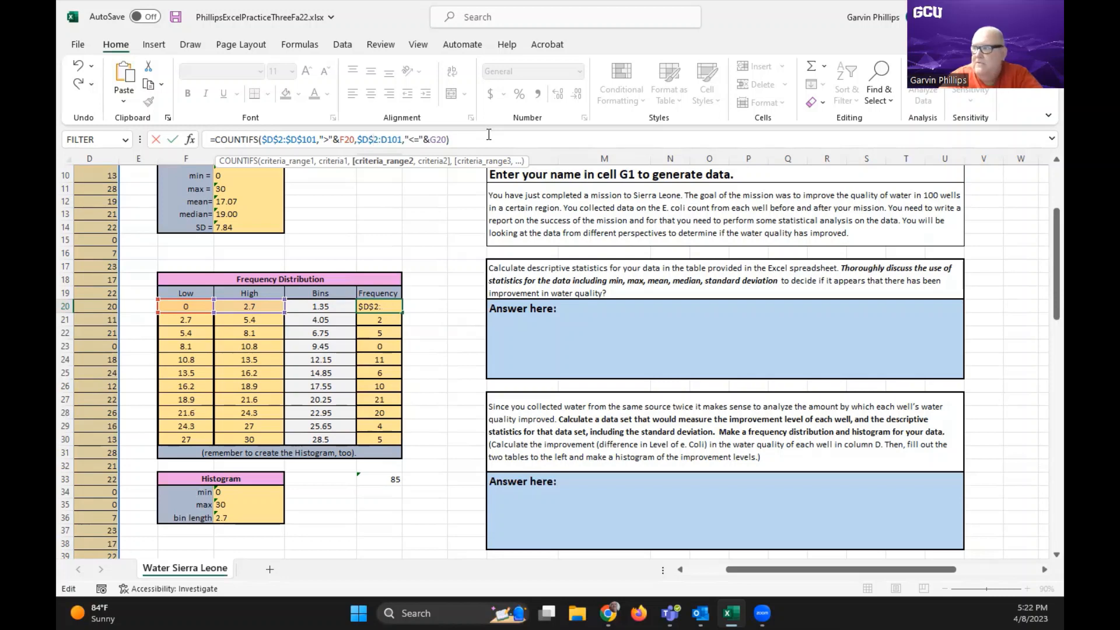
pyautogui.press('Right')
pyautogui.press('Right')
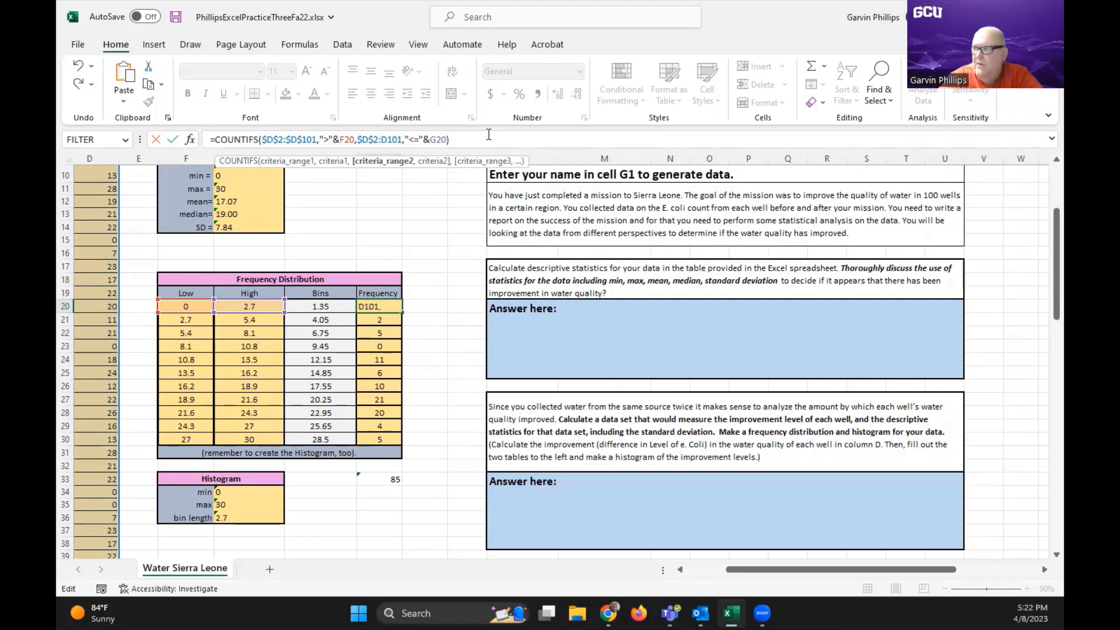
pyautogui.write('$D')
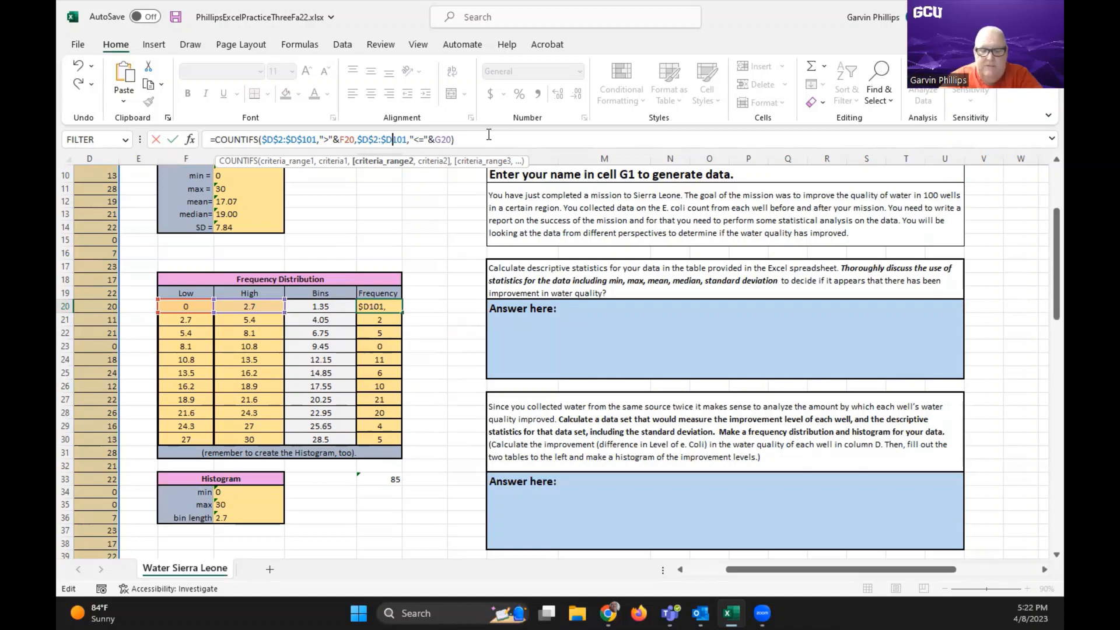
pyautogui.write('$')
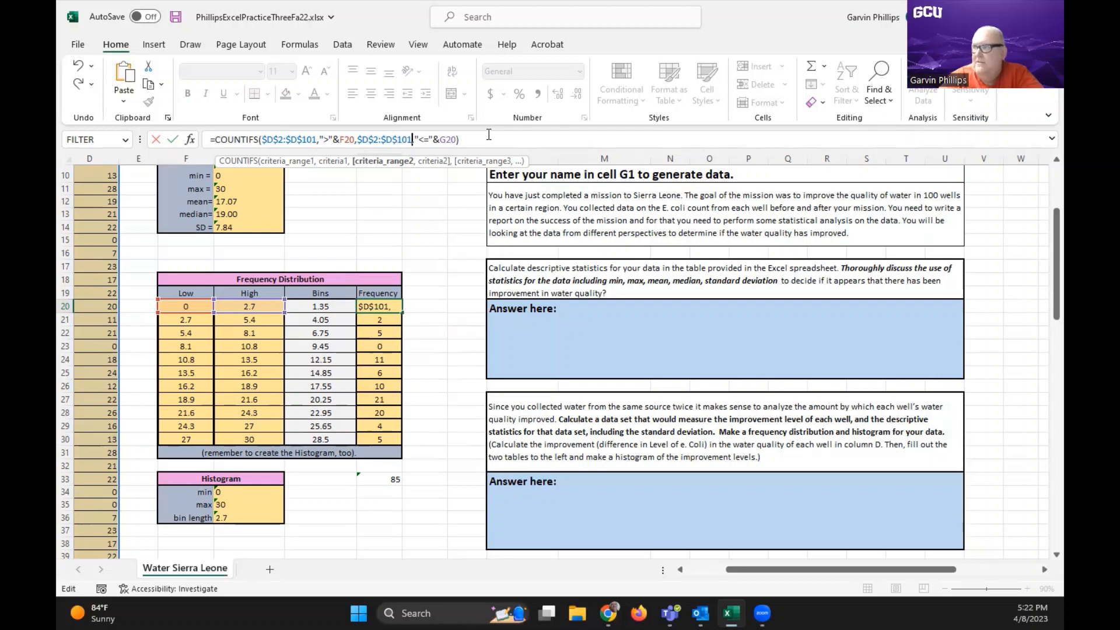
pyautogui.press('Right')
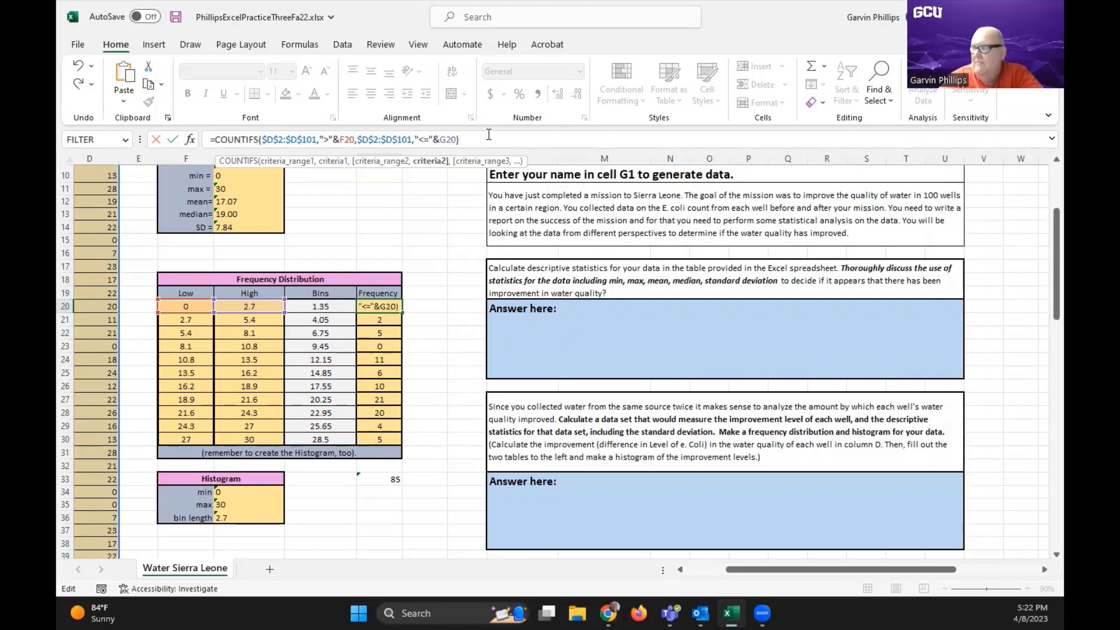
pyautogui.press('Right')
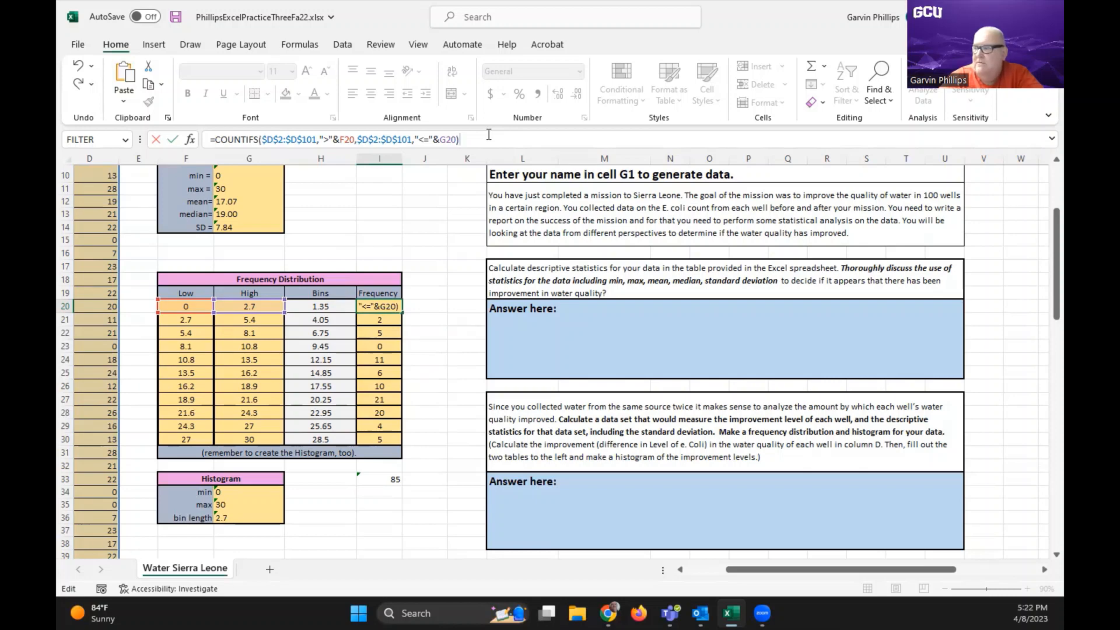
pyautogui.press('Return')
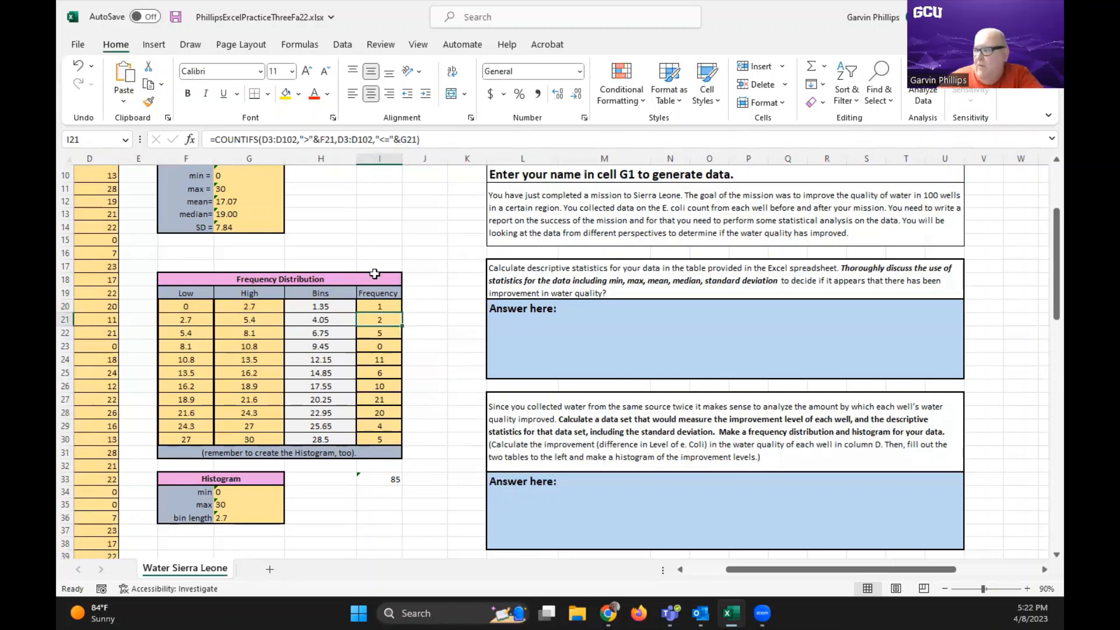
# Fill the corrected I20 formula down the Frequency column through I30 and recheck the formula in I20
pyautogui.click(395, 309)
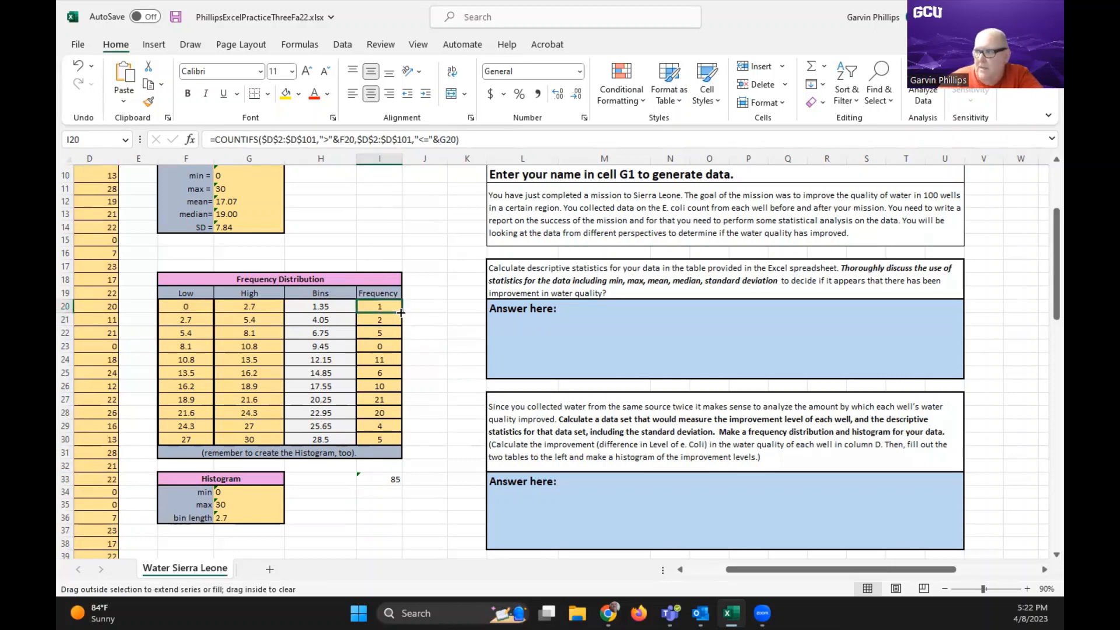
pyautogui.doubleClick(401, 313)
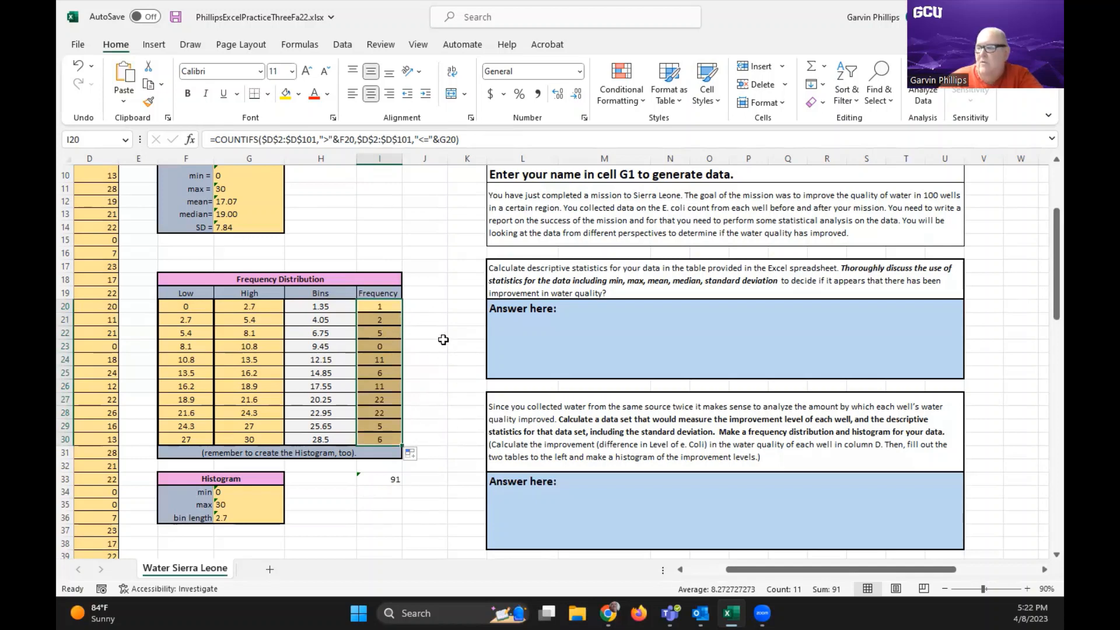
pyautogui.click(453, 296)
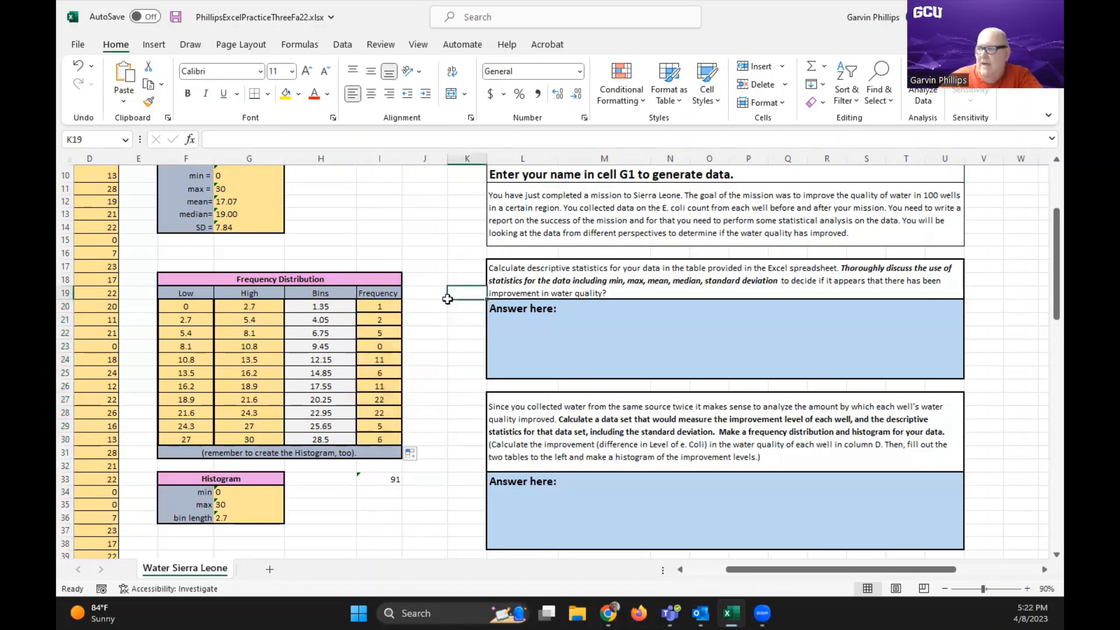
pyautogui.click(395, 303)
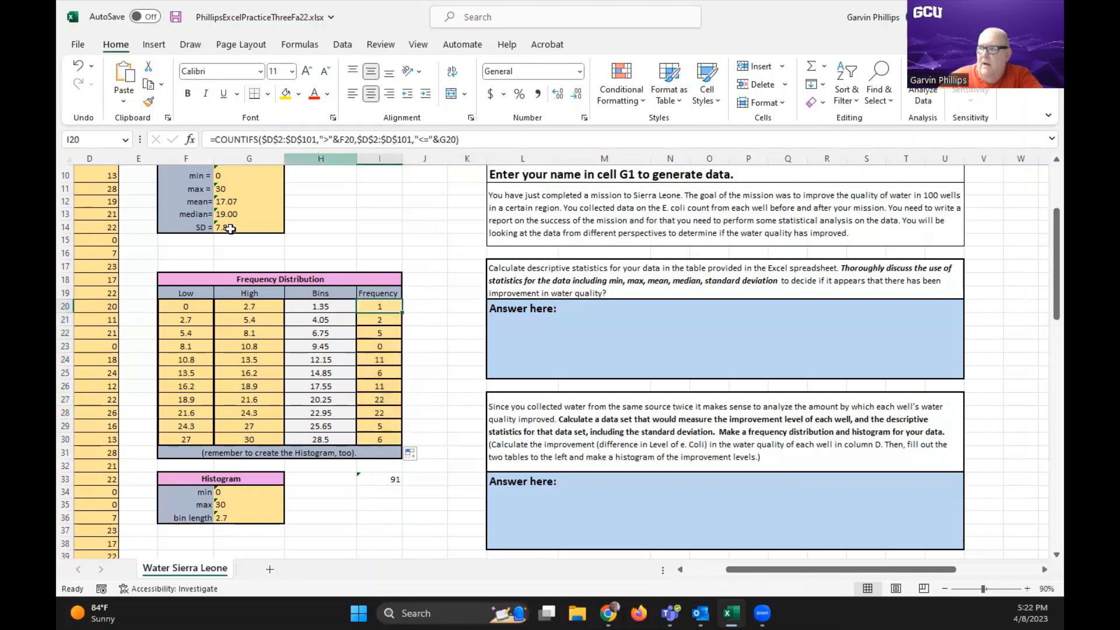
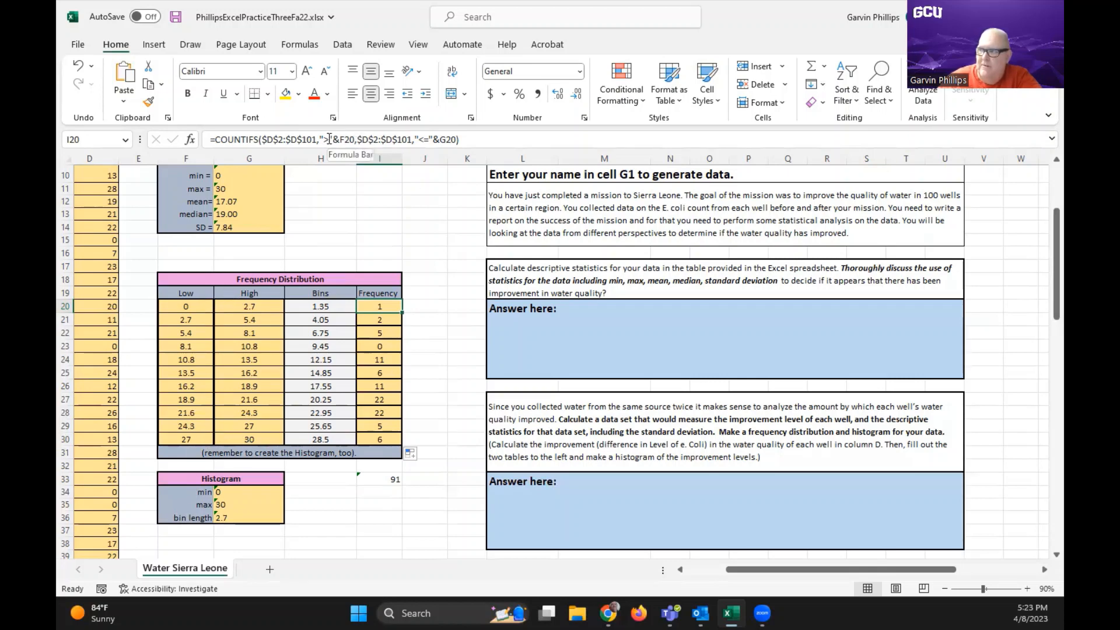
# Change the first criterion in the I20 COUNTIFS formula from ">" to ">=" and enter the formula
pyautogui.click(329, 138)
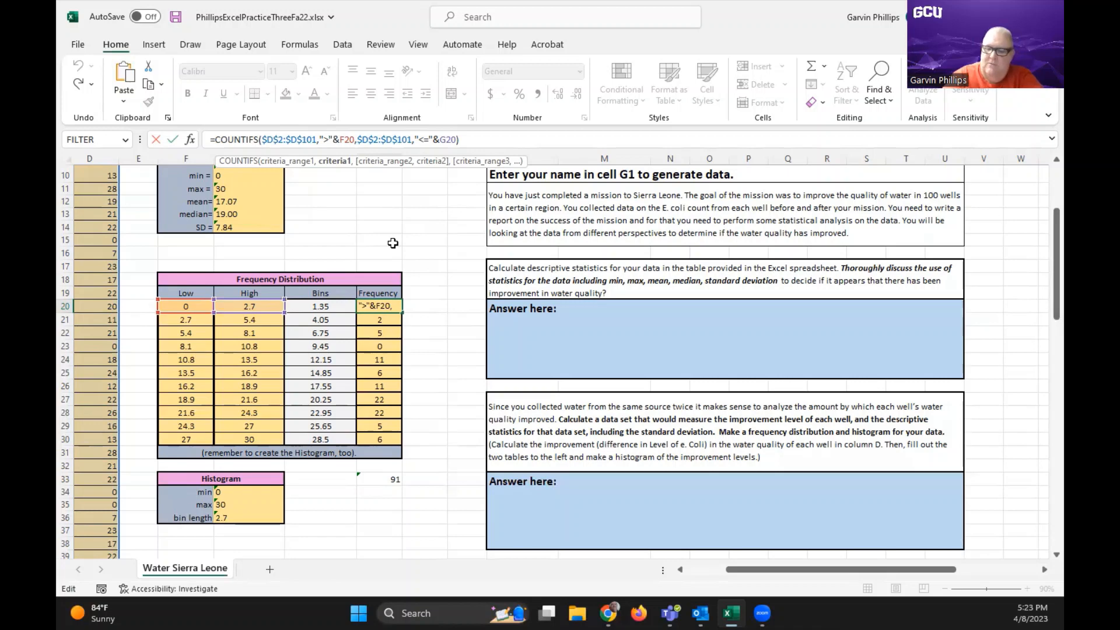
pyautogui.write('=')
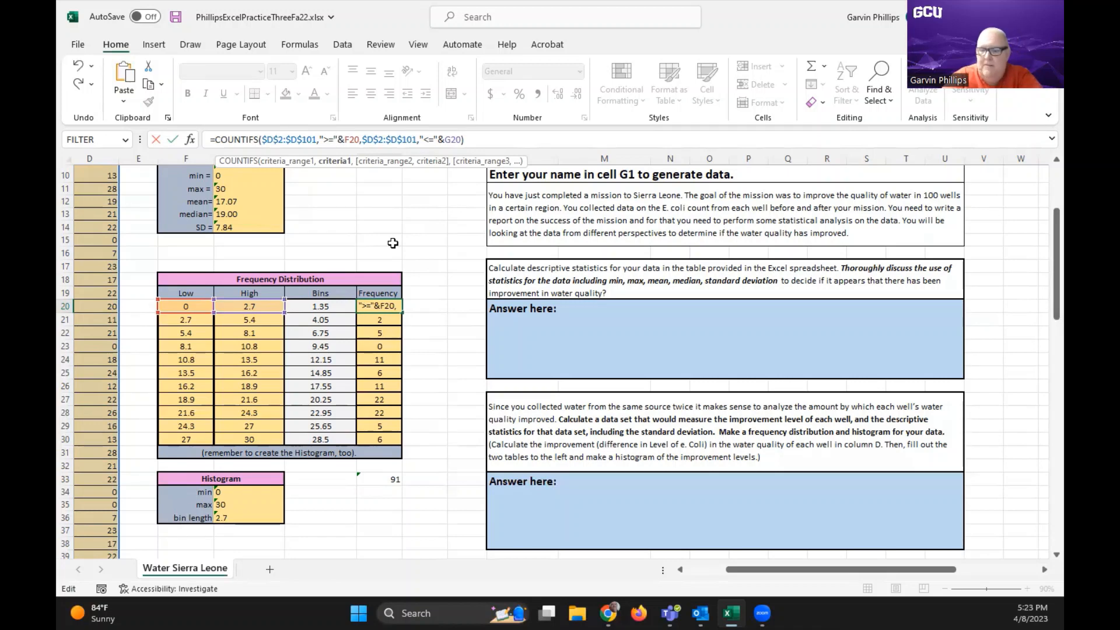
pyautogui.press('Return')
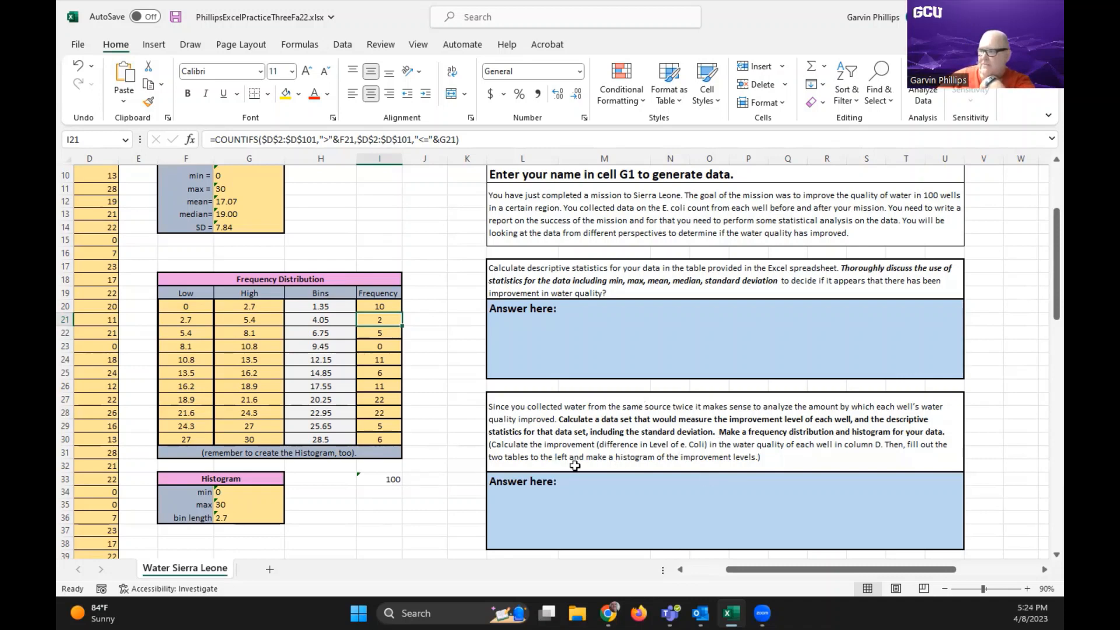
pyautogui.scroll(-3, 461, 427)
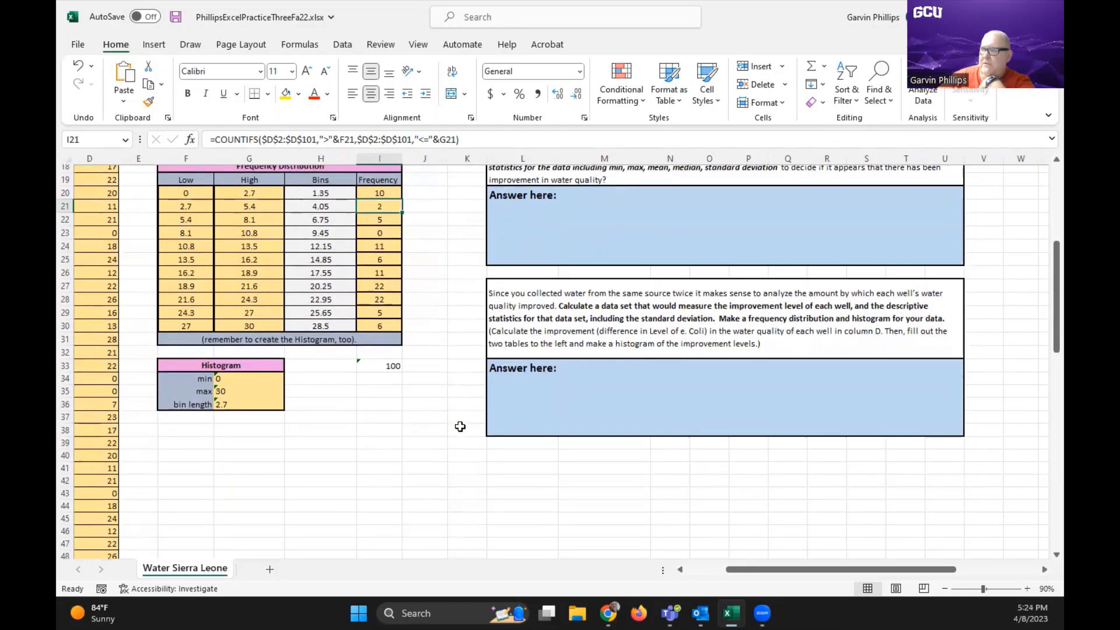
pyautogui.scroll(1, 460, 426)
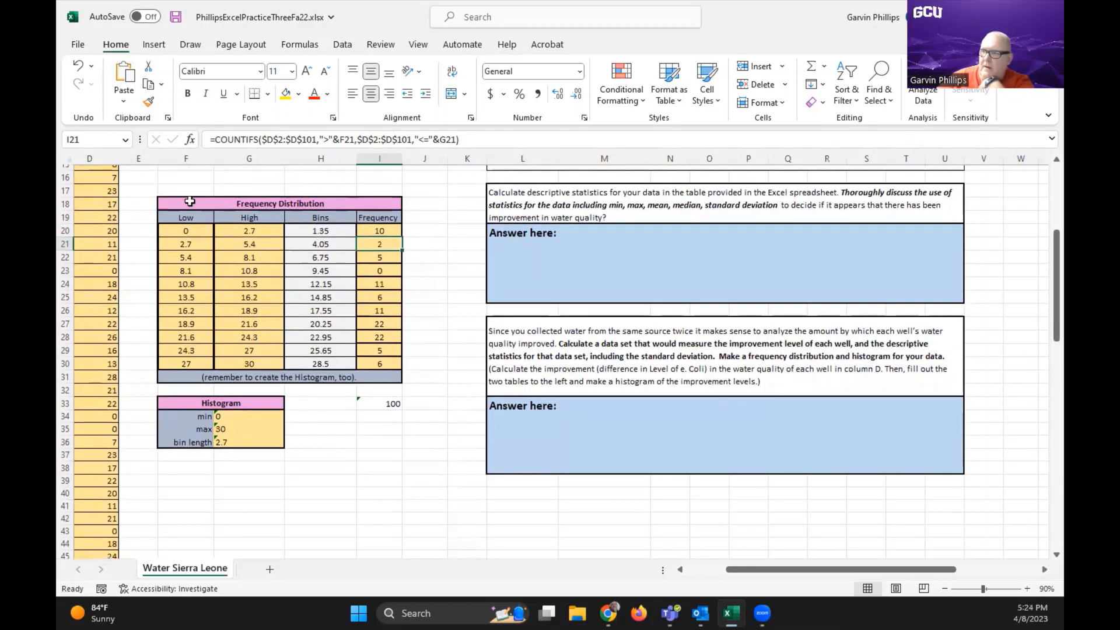
pyautogui.moveTo(185, 203); pyautogui.dragTo(176, 362)
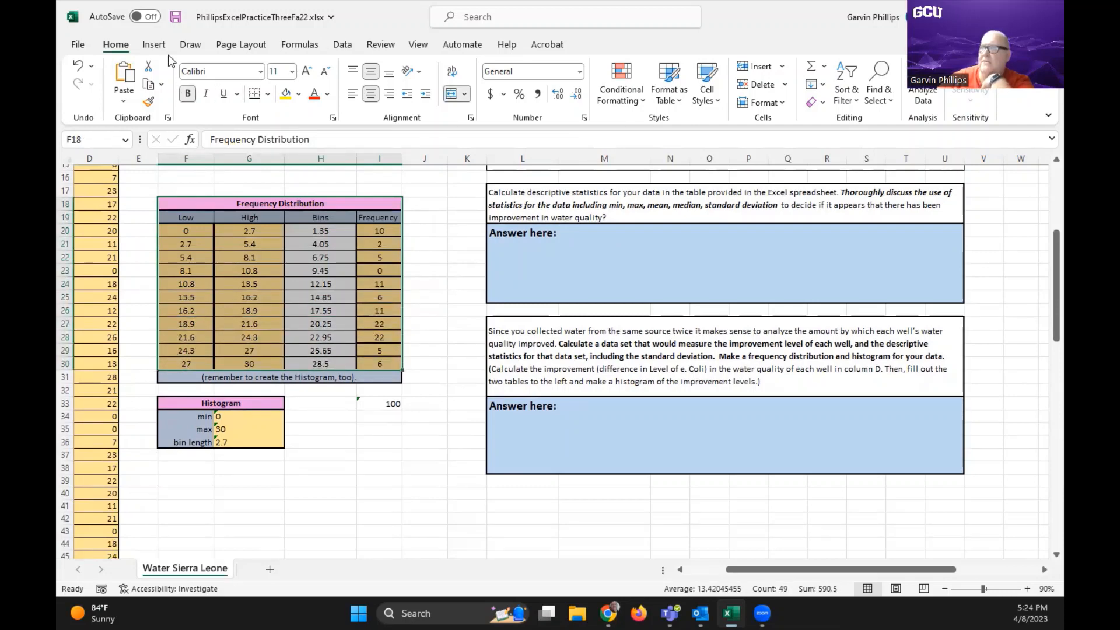
pyautogui.click(154, 46)
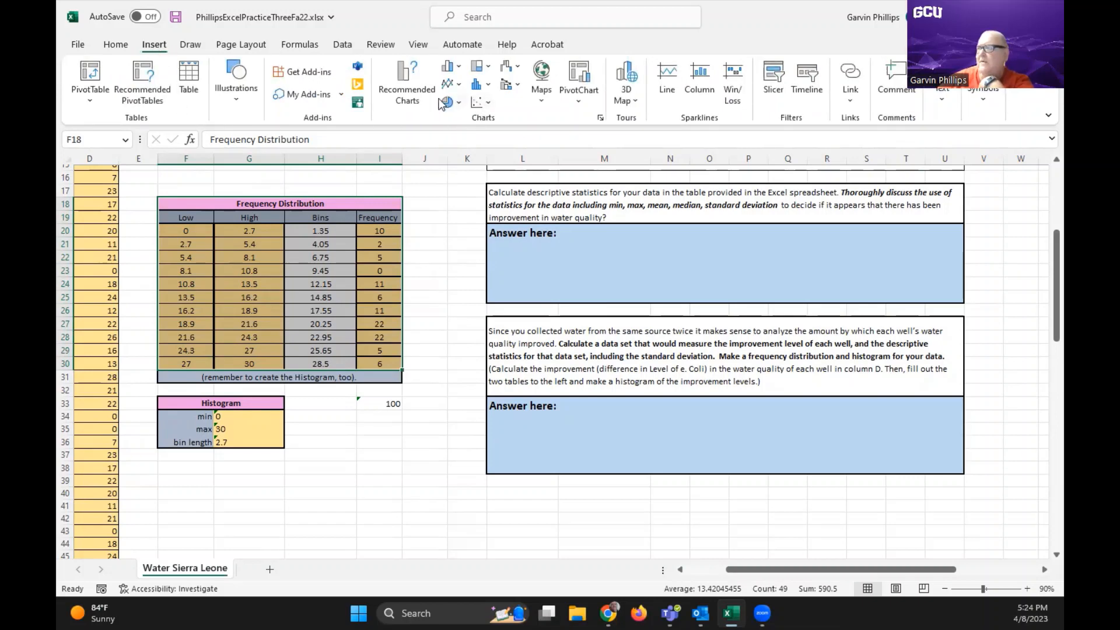
pyautogui.click(408, 88)
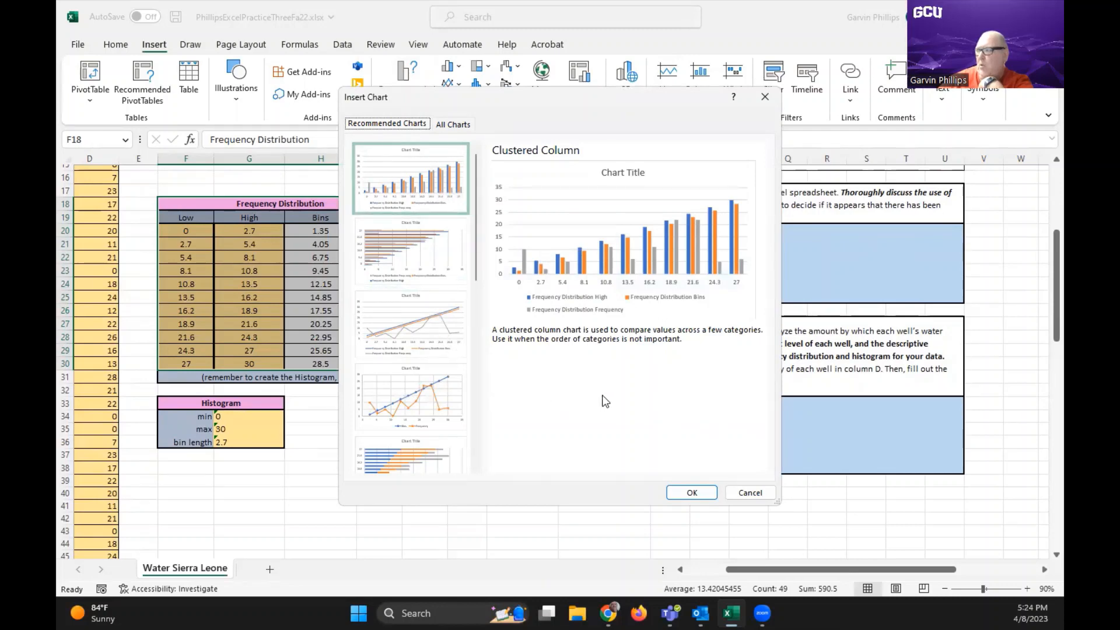
pyautogui.scroll(-5, 457, 348)
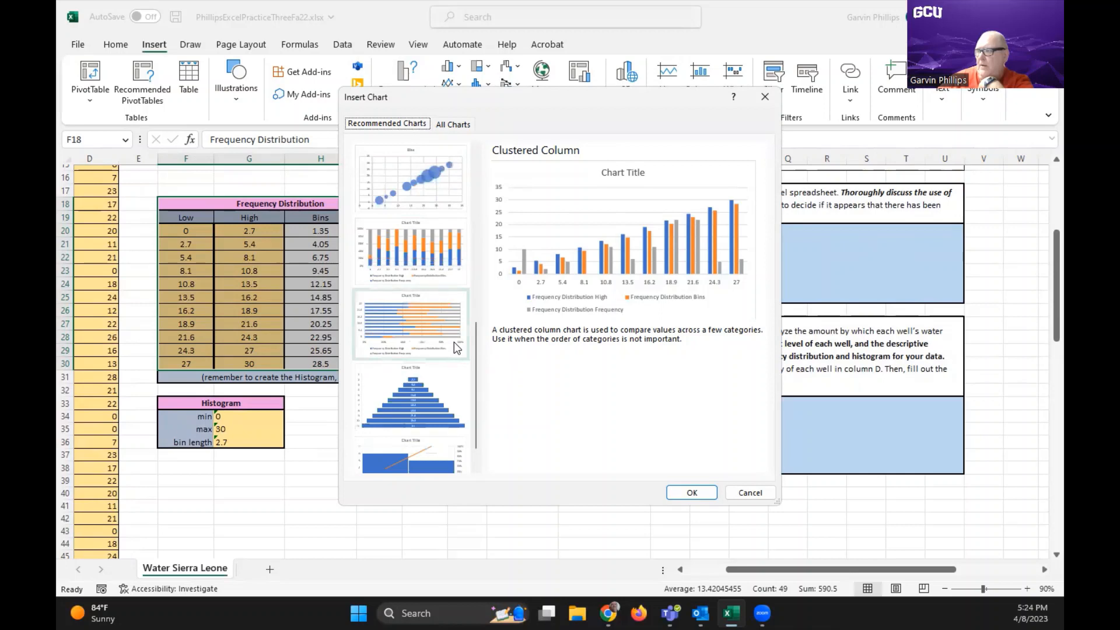
pyautogui.scroll(3, 457, 348)
pyautogui.scroll(-3, 454, 342)
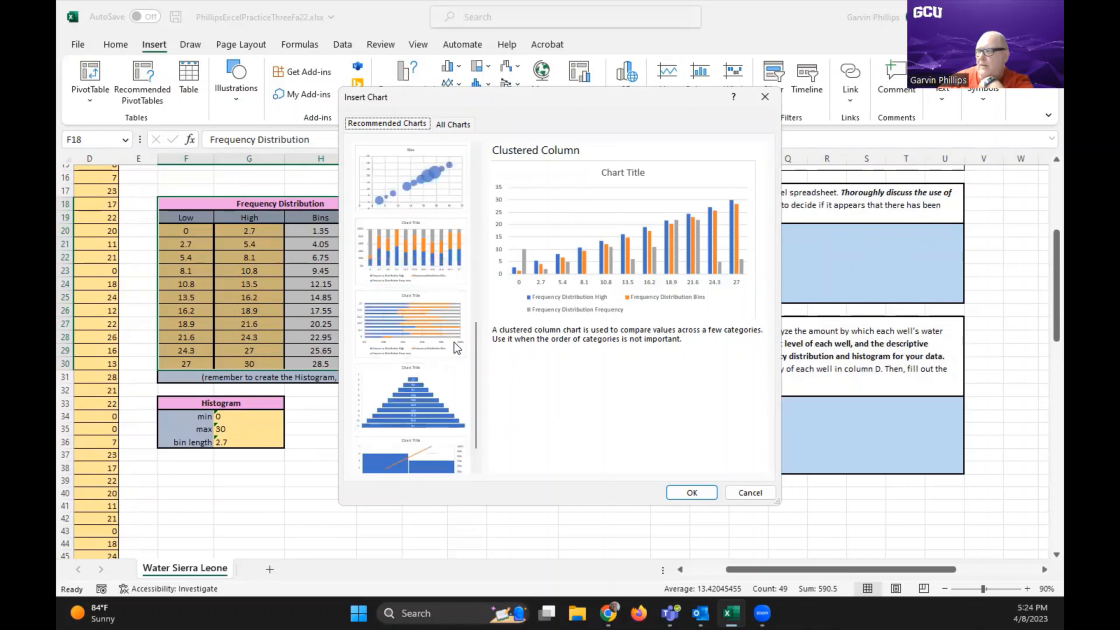
pyautogui.scroll(-1, 457, 348)
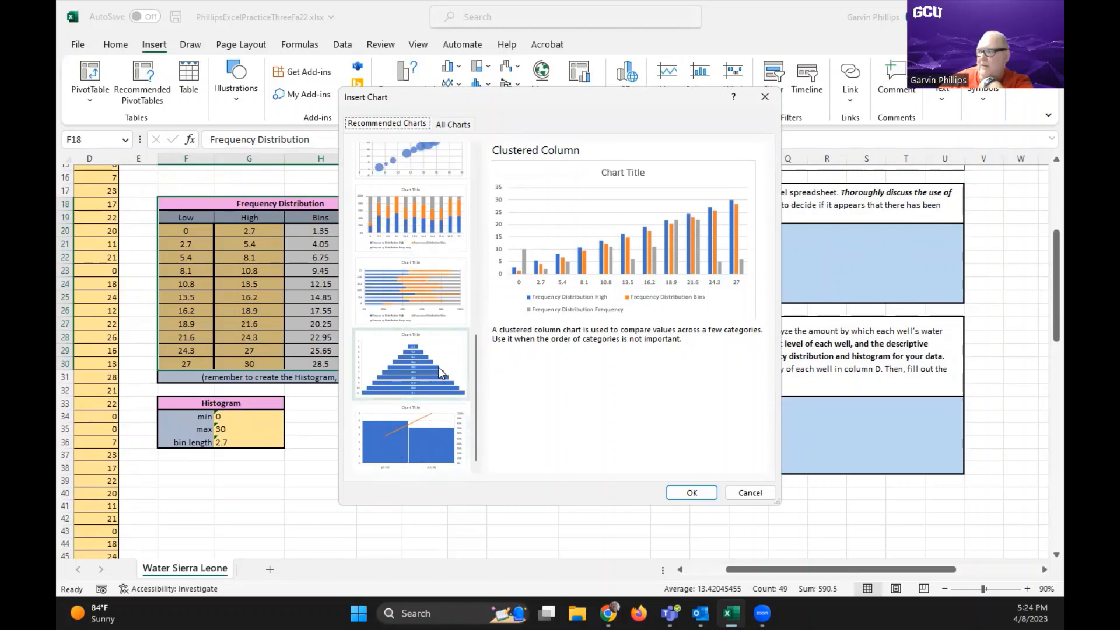
pyautogui.scroll(5, 440, 372)
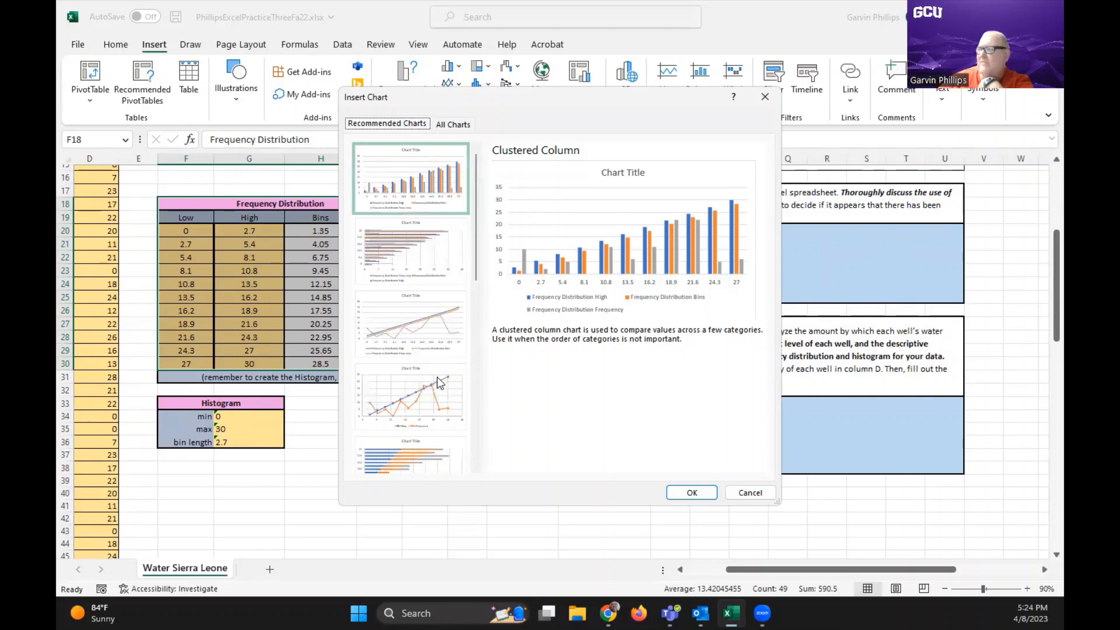
pyautogui.click(763, 494)
pyautogui.click(440, 217)
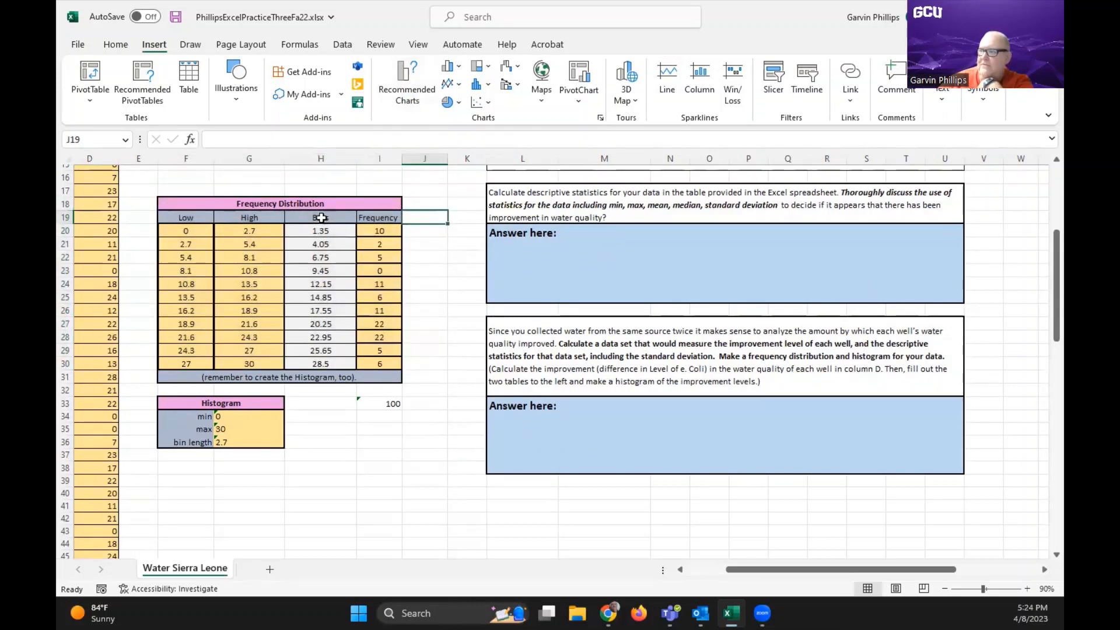
# Insert a clustered column chart from the Bins and Frequency columns, including their headers, H19:I30
pyautogui.moveTo(322, 217); pyautogui.dragTo(374, 366)
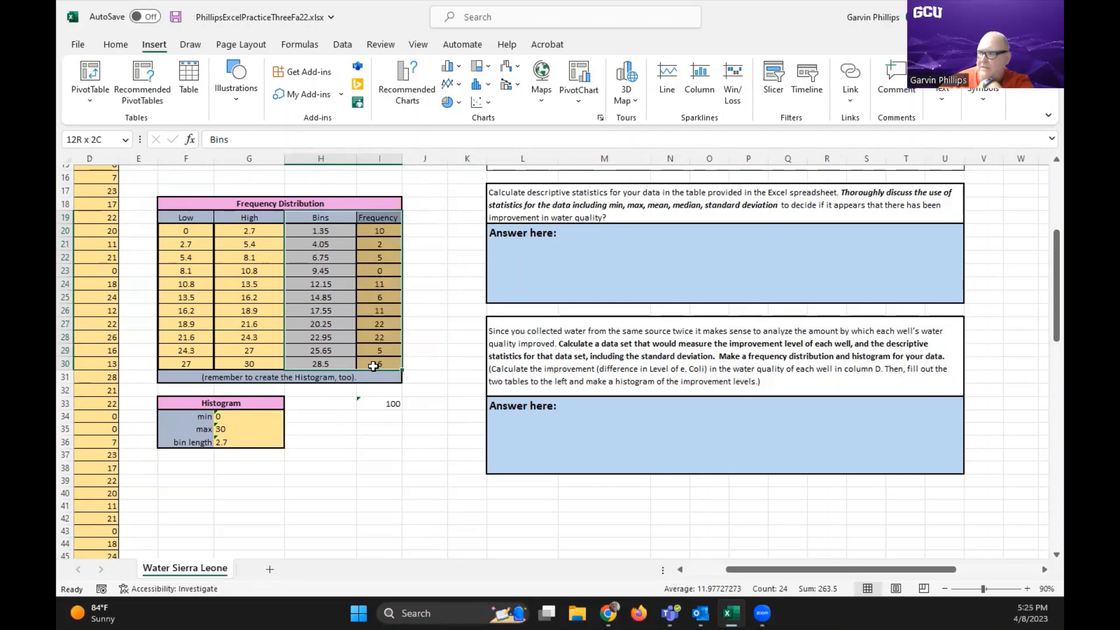
pyautogui.moveTo(374, 366); pyautogui.dragTo(373, 366)
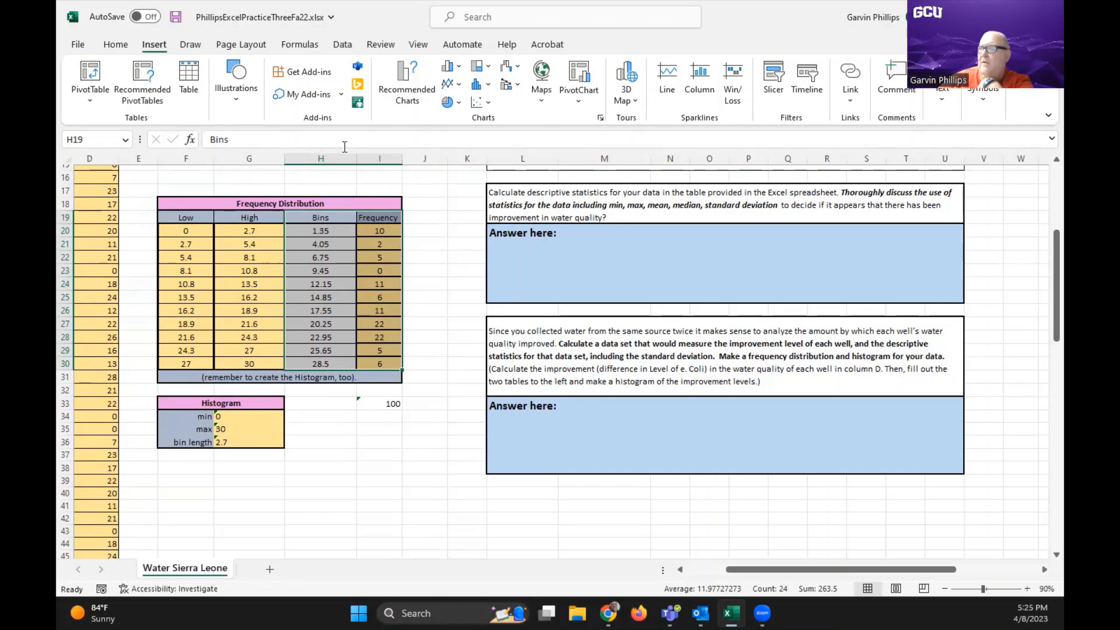
pyautogui.click(408, 98)
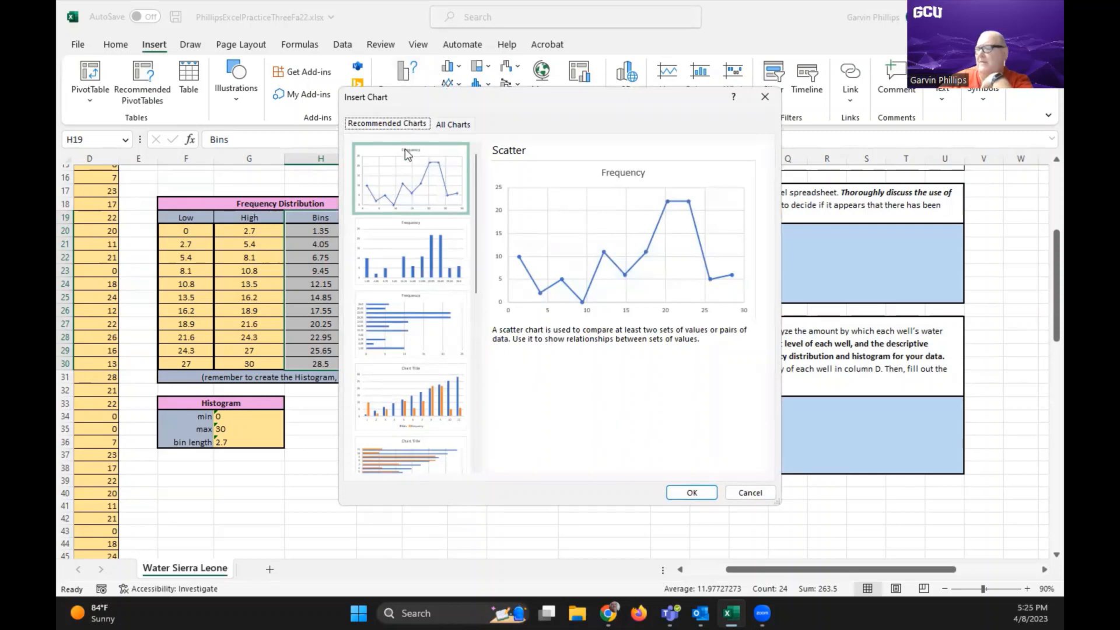
pyautogui.click(406, 264)
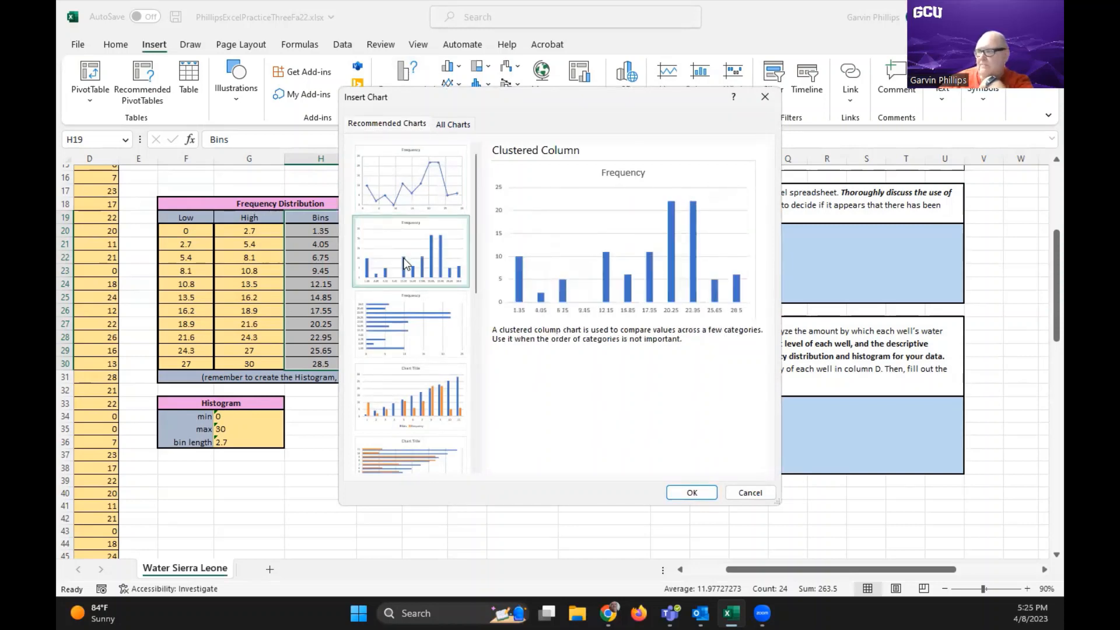
pyautogui.click(689, 493)
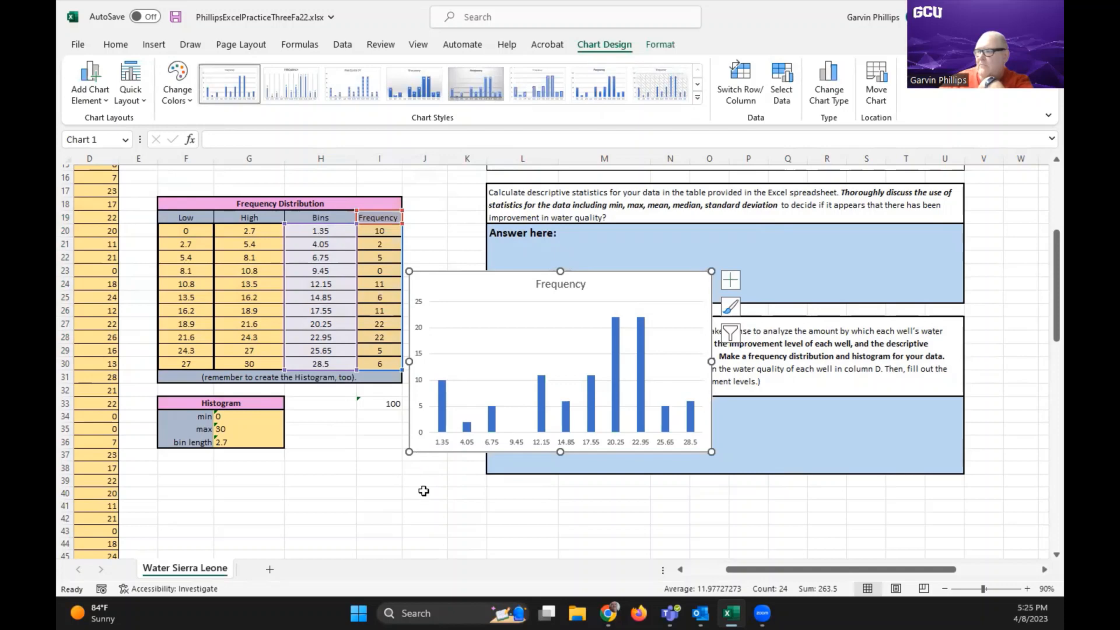
# Move the Frequency chart below the Histogram min, max and bin length table, starting around row 38, and deselect it
pyautogui.scroll(-2, 423, 491)
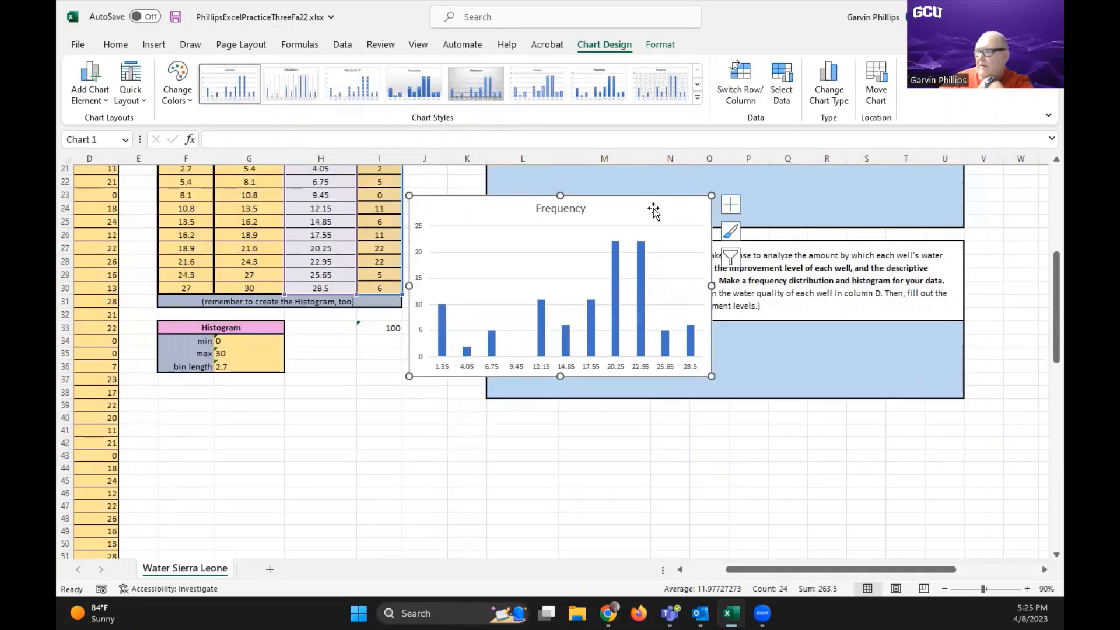
pyautogui.moveTo(583, 260); pyautogui.dragTo(398, 399)
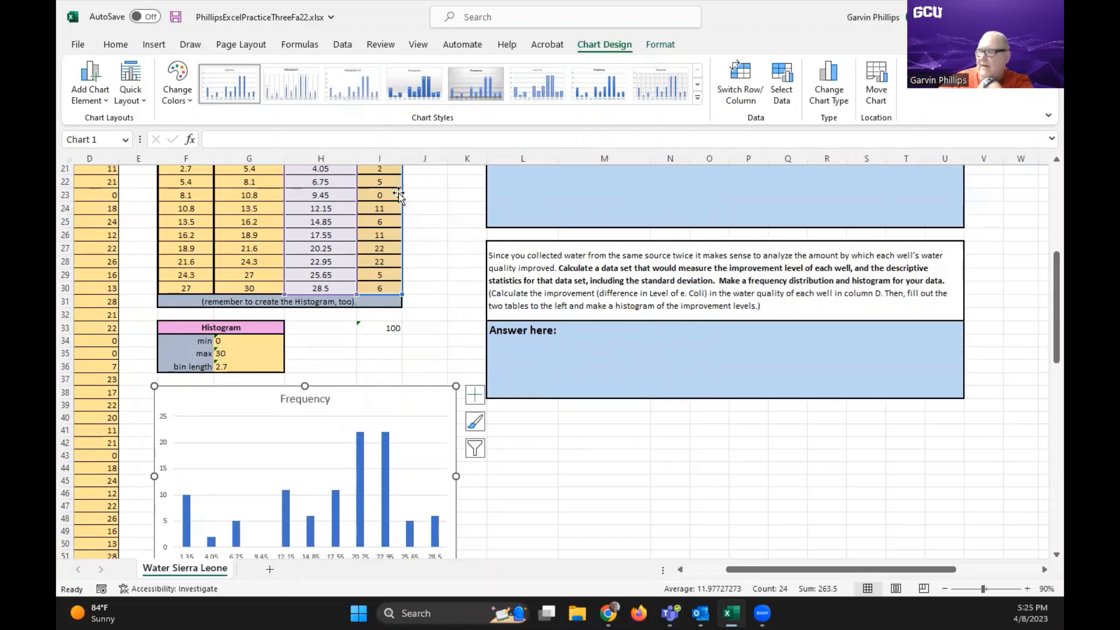
pyautogui.click(444, 217)
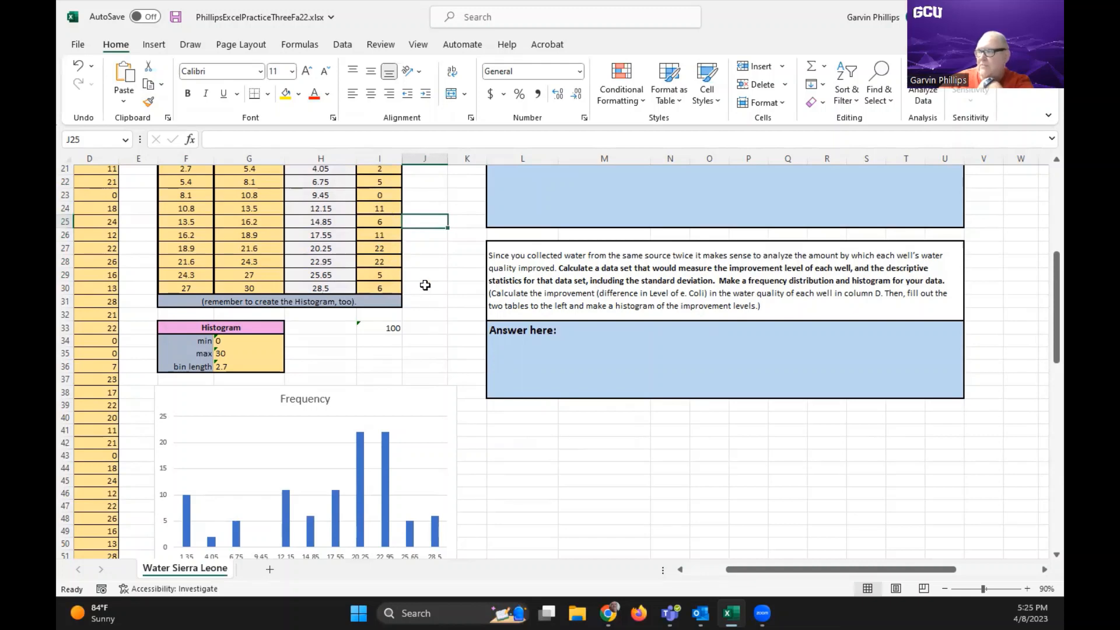
# Enlarge the Frequency chart on both sides and downward so it spans roughly columns E to K and rows 38 to 54
pyautogui.scroll(1, 426, 280)
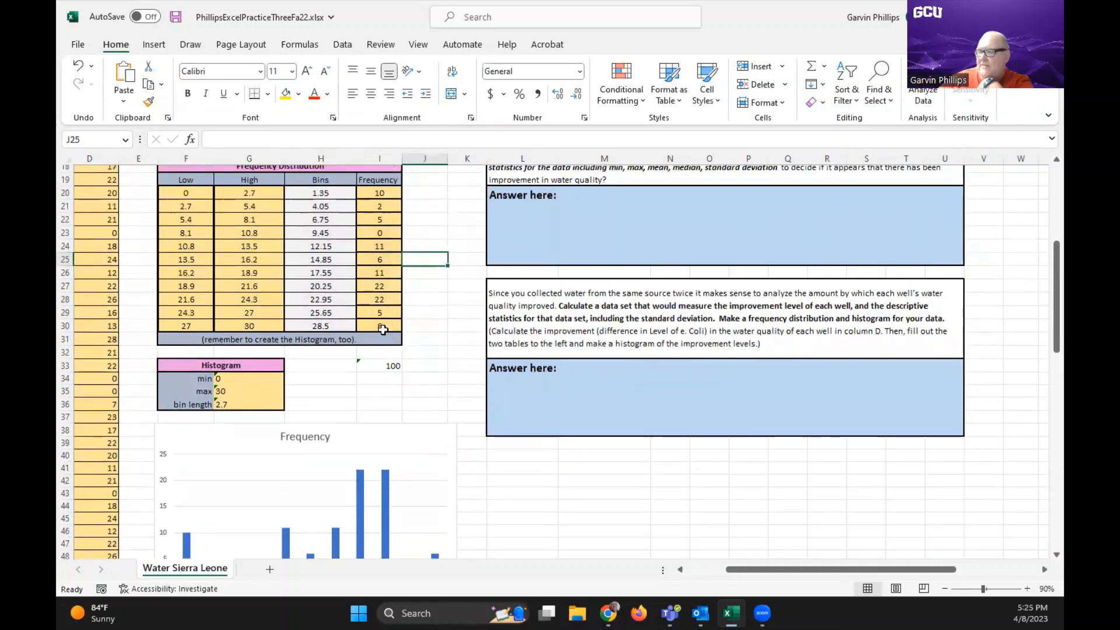
pyautogui.scroll(-4, 472, 329)
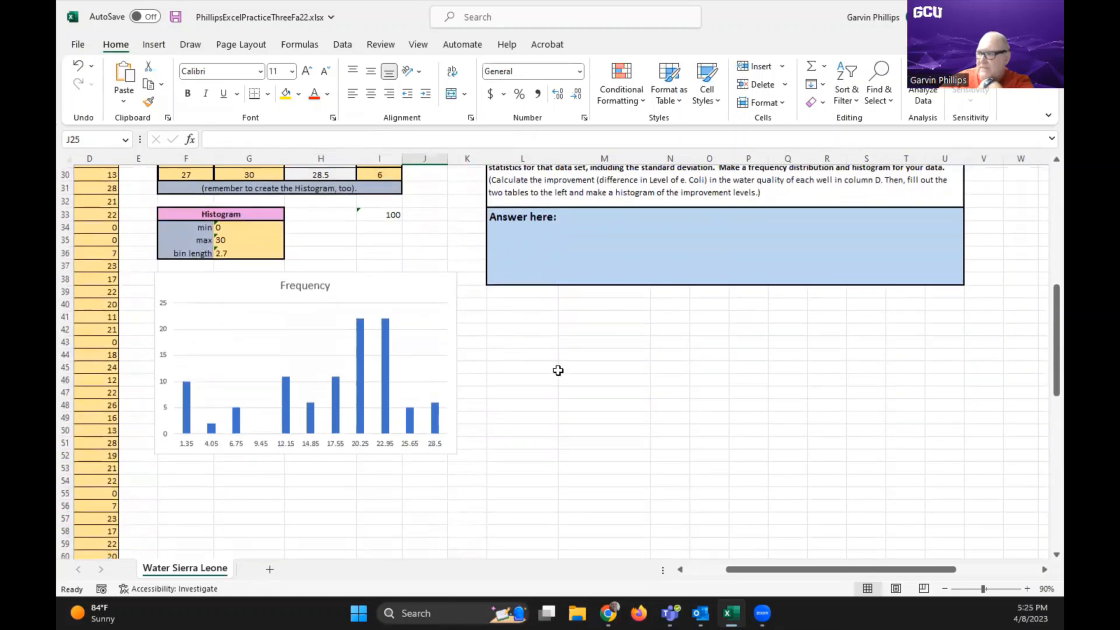
pyautogui.click(402, 286)
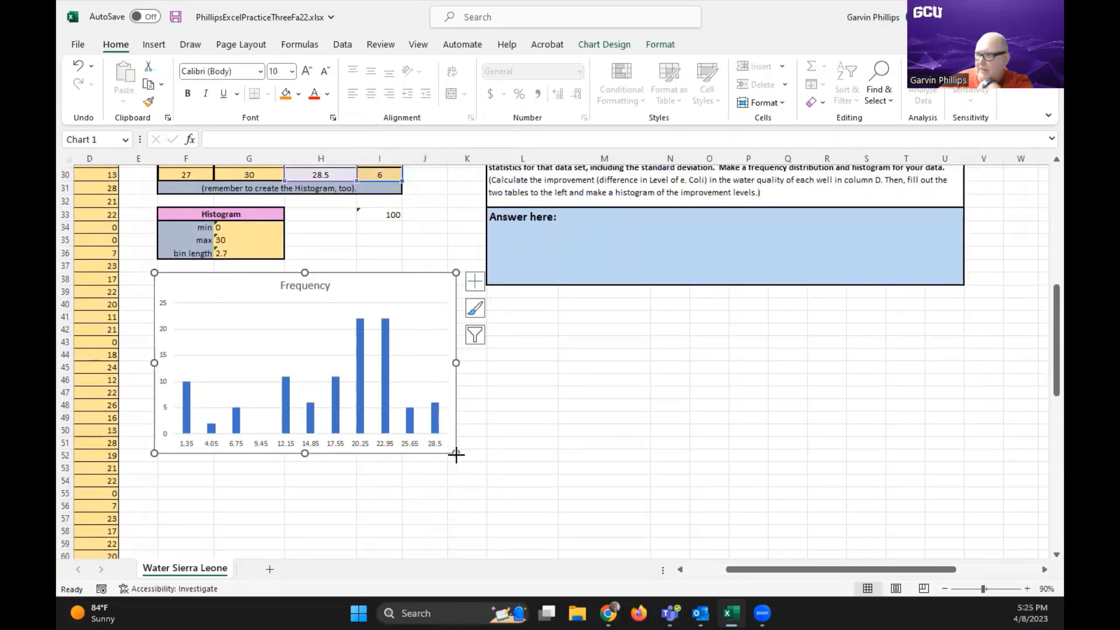
pyautogui.moveTo(456, 452); pyautogui.dragTo(482, 472)
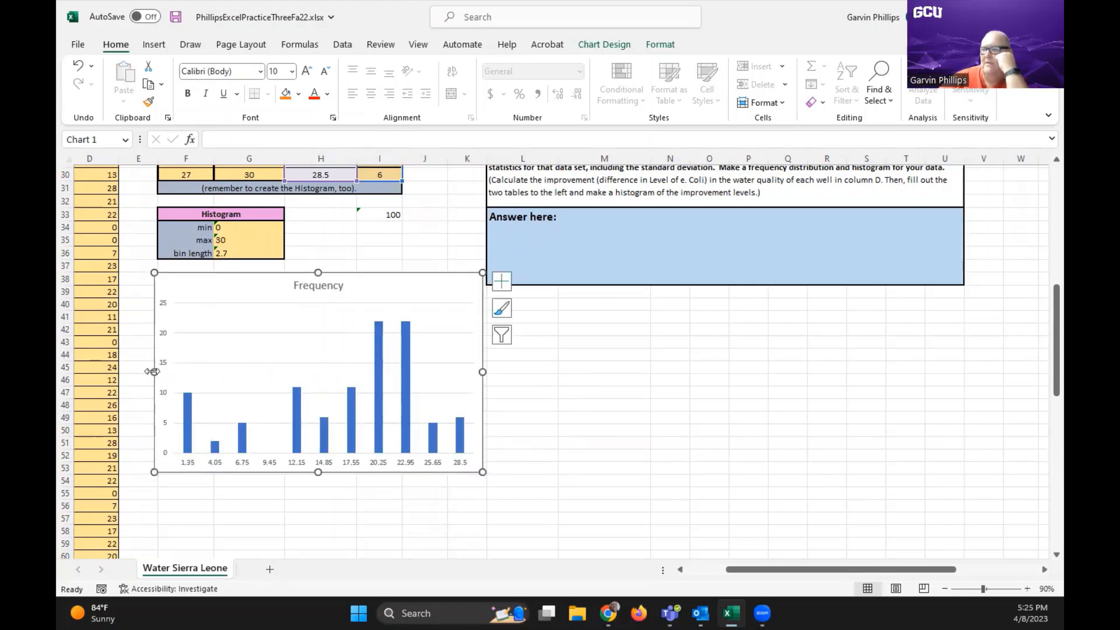
pyautogui.moveTo(155, 473); pyautogui.dragTo(131, 485)
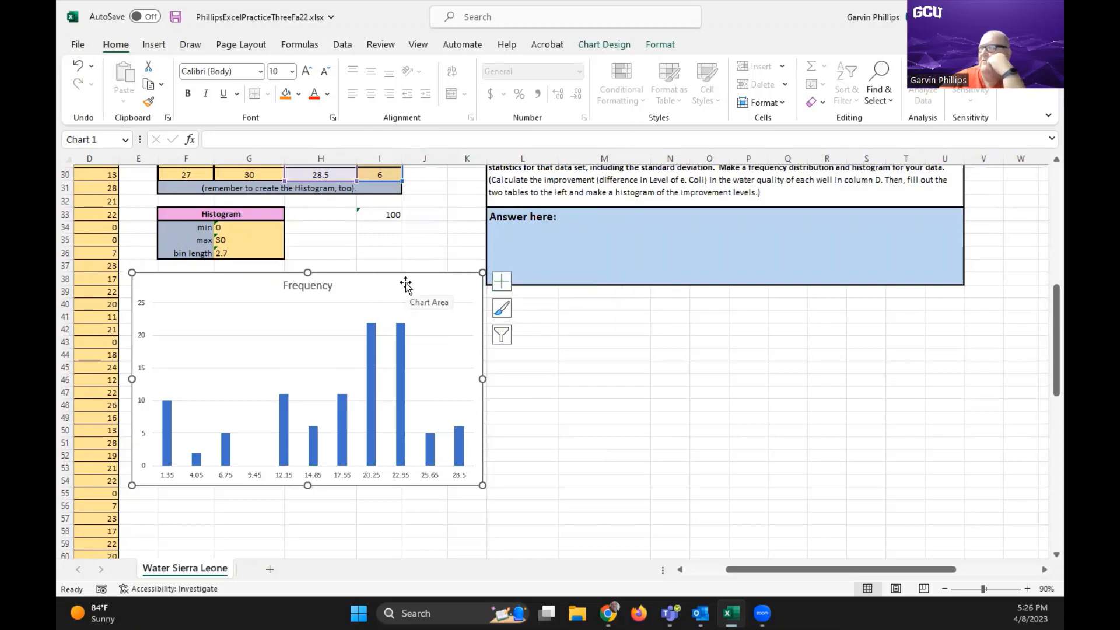
pyautogui.click(503, 283)
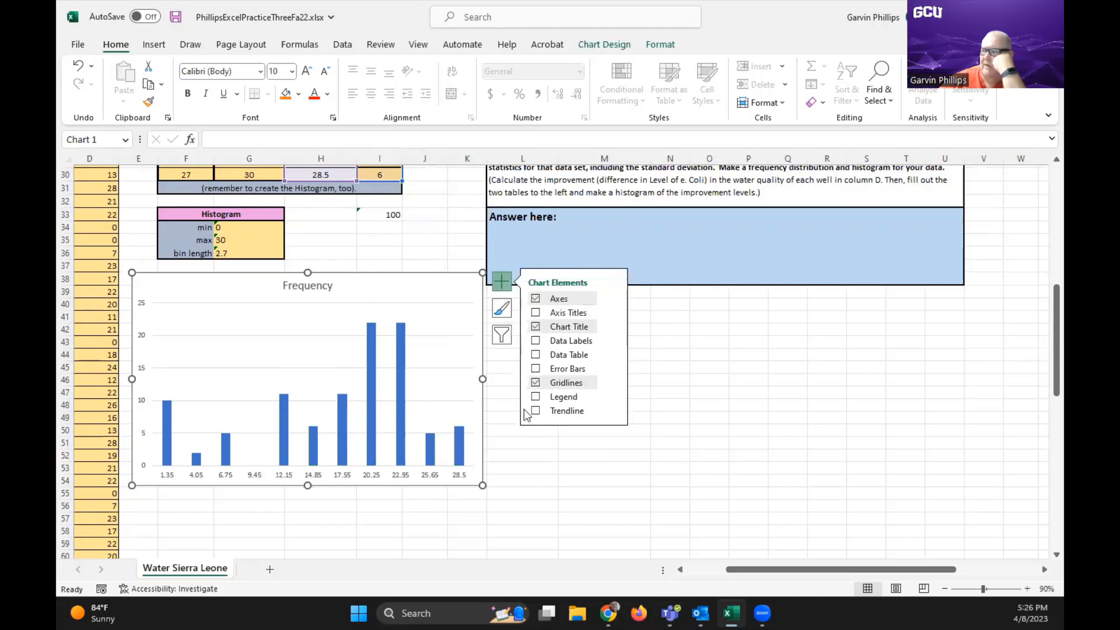
pyautogui.click(532, 482)
pyautogui.click(448, 287)
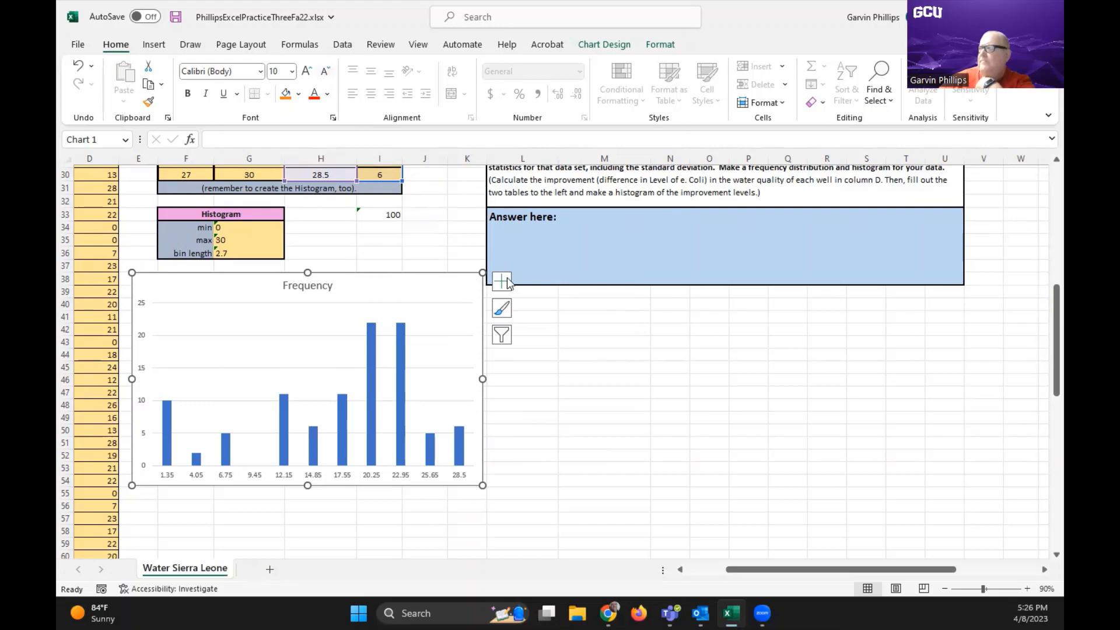
# Add primary horizontal and primary vertical axis titles to the Frequency chart
pyautogui.click(610, 45)
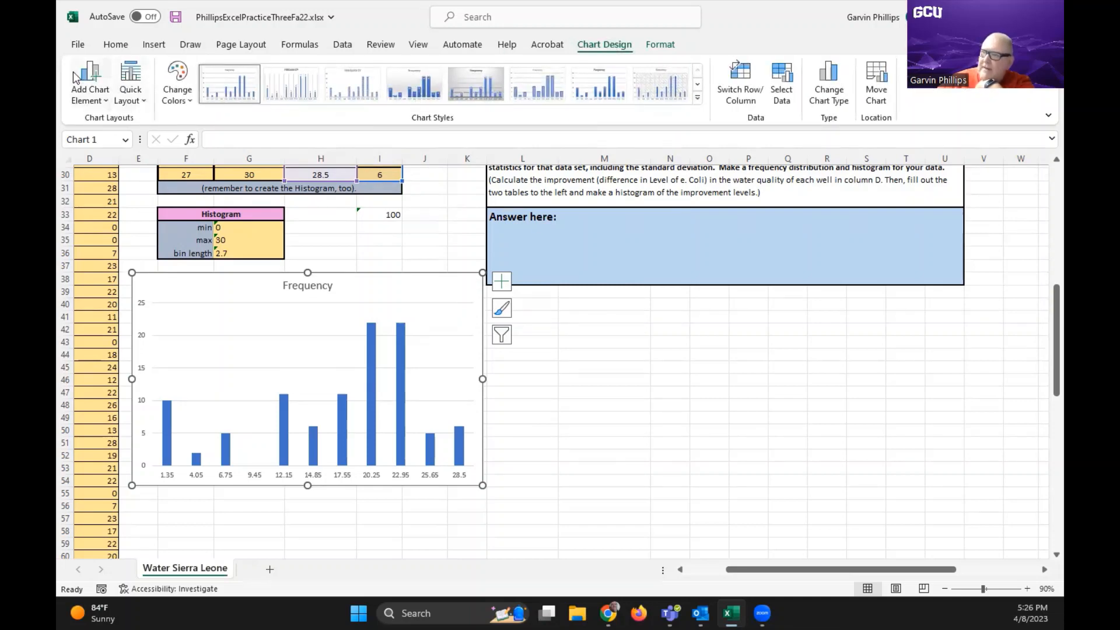
pyautogui.click(90, 85)
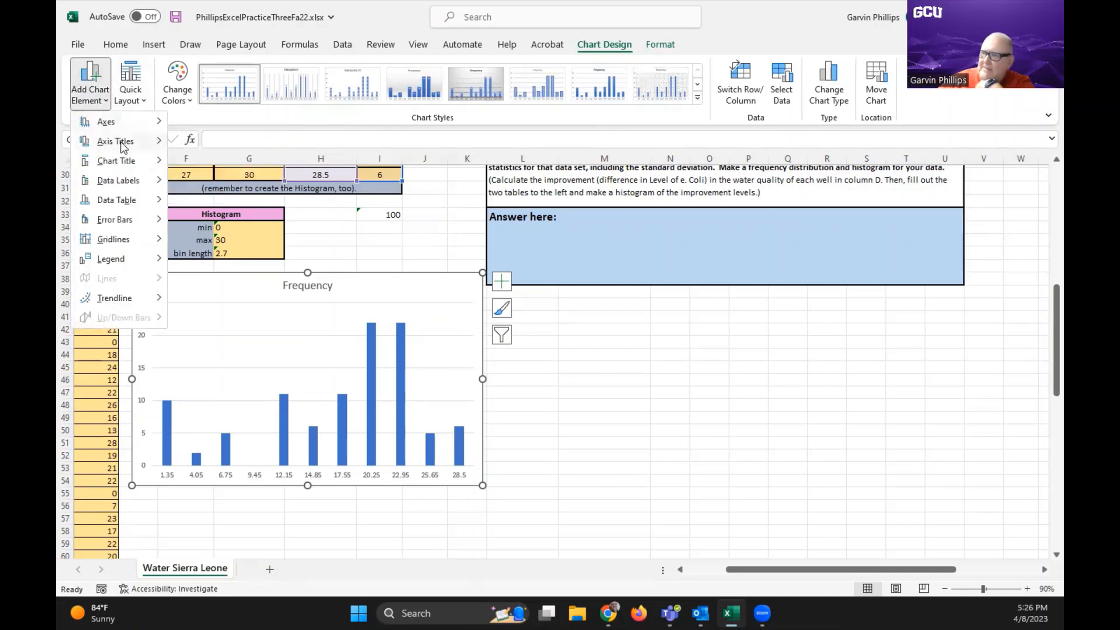
pyautogui.moveTo(123, 147)
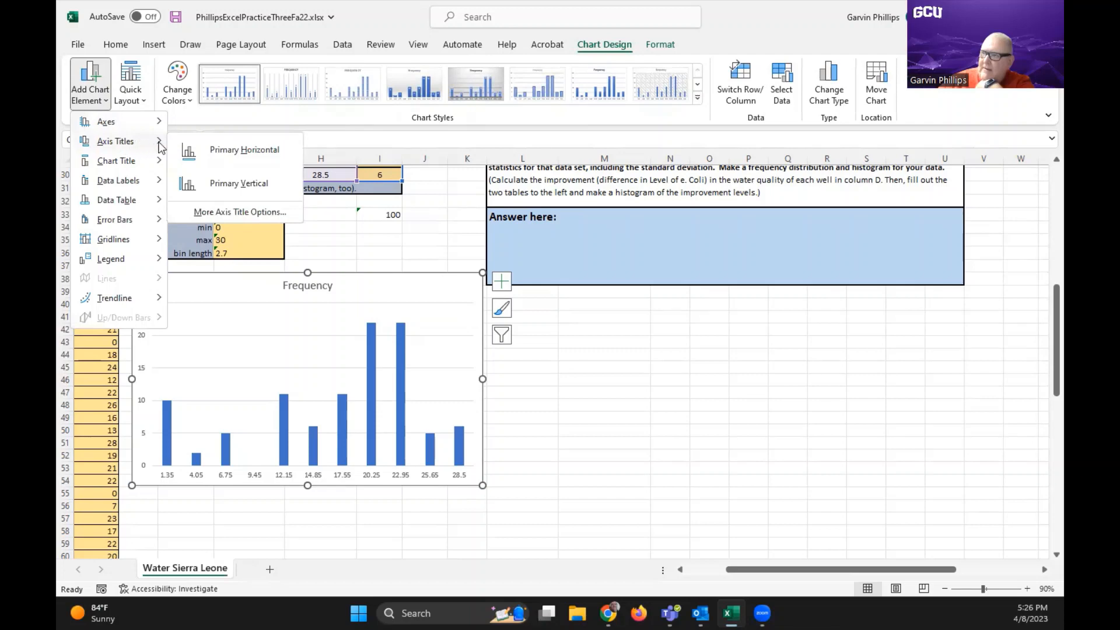
pyautogui.click(215, 150)
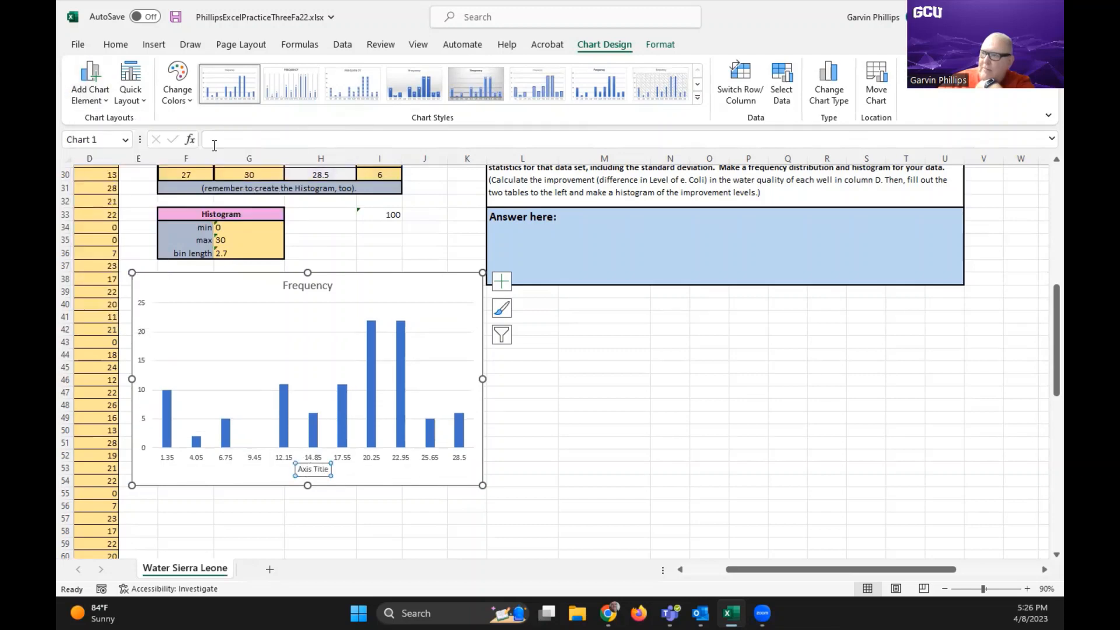
pyautogui.click(100, 94)
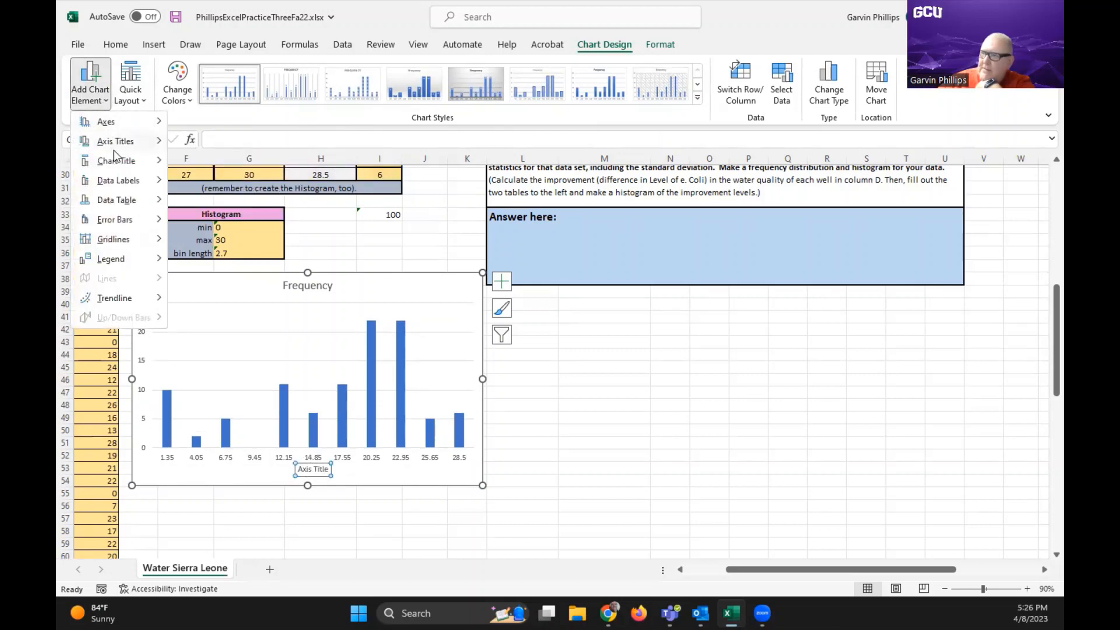
pyautogui.moveTo(128, 146)
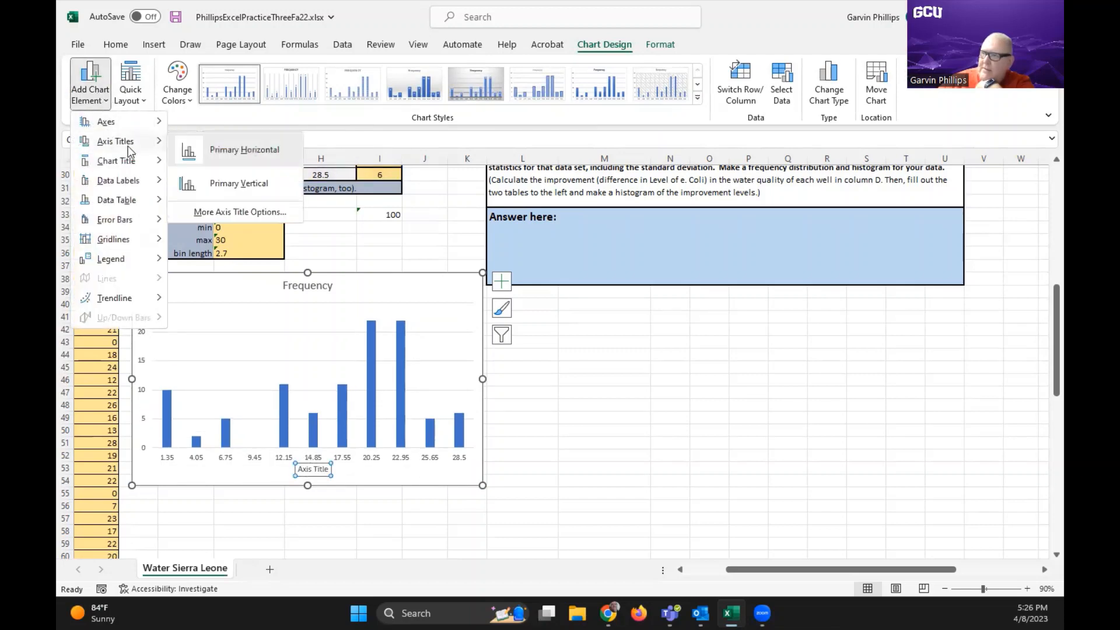
pyautogui.click(237, 189)
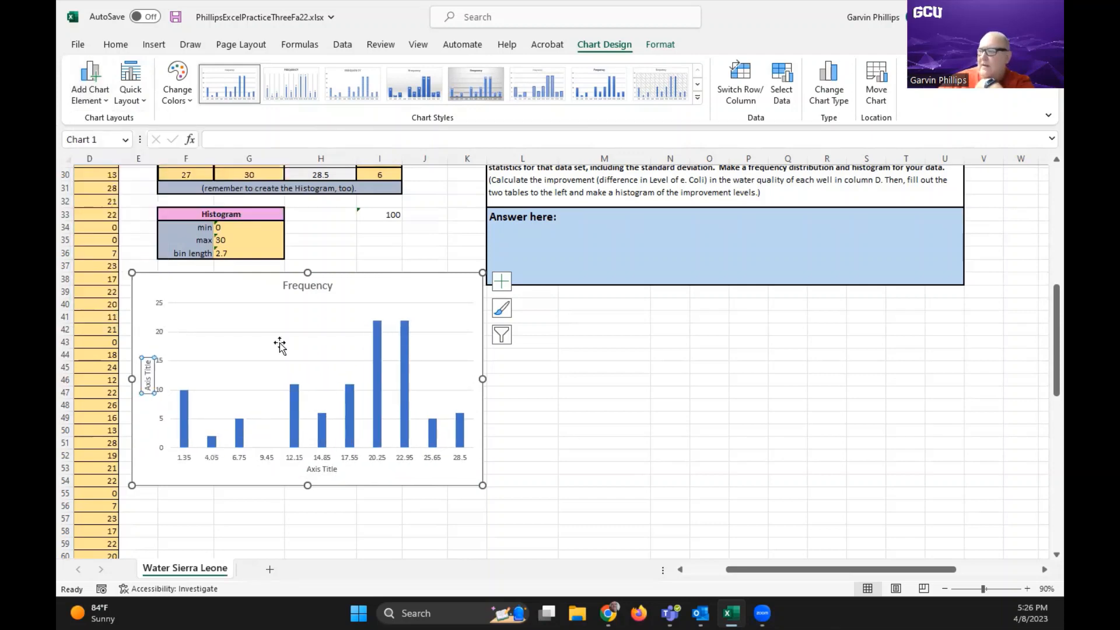
# Replace the chart's horizontal axis title with "Millions of E.Coli"
pyautogui.click(320, 471)
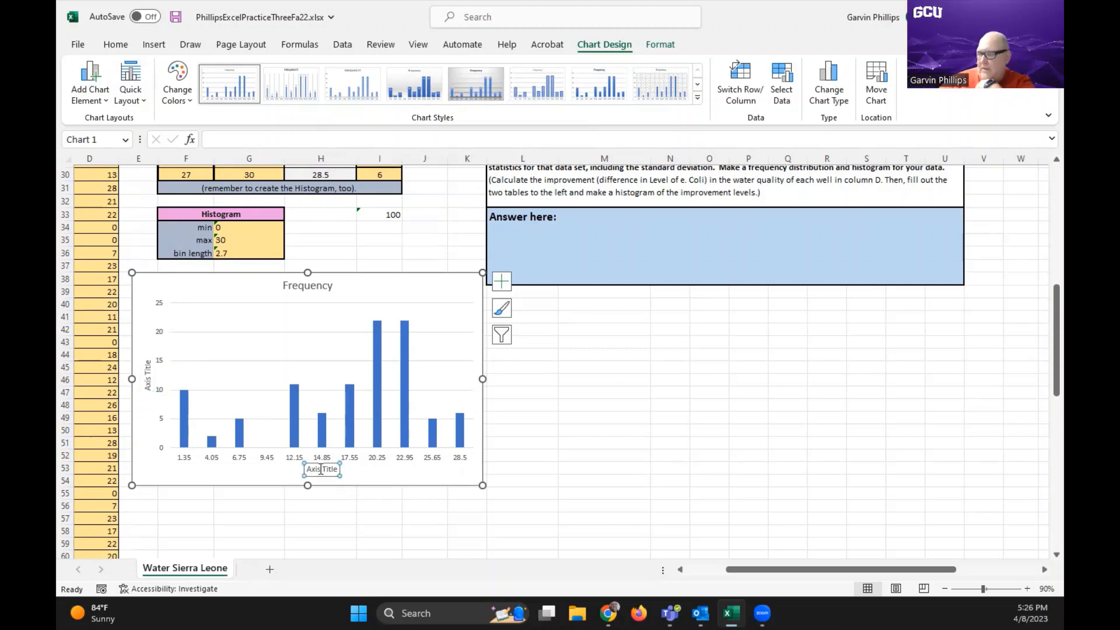
pyautogui.moveTo(339, 470); pyautogui.dragTo(314, 474)
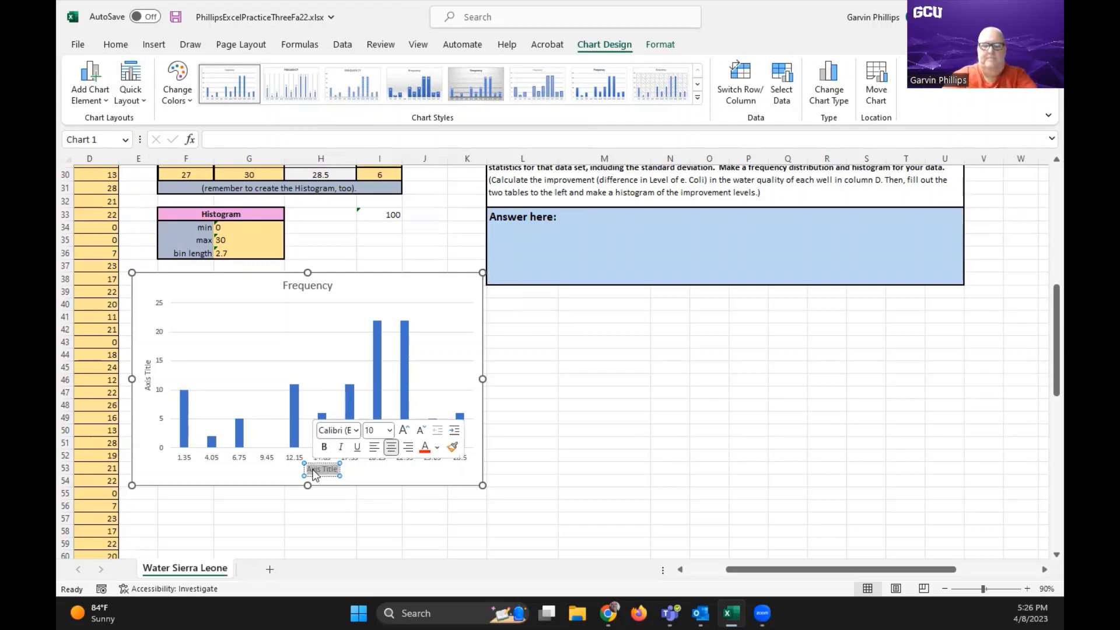
pyautogui.write('Million')
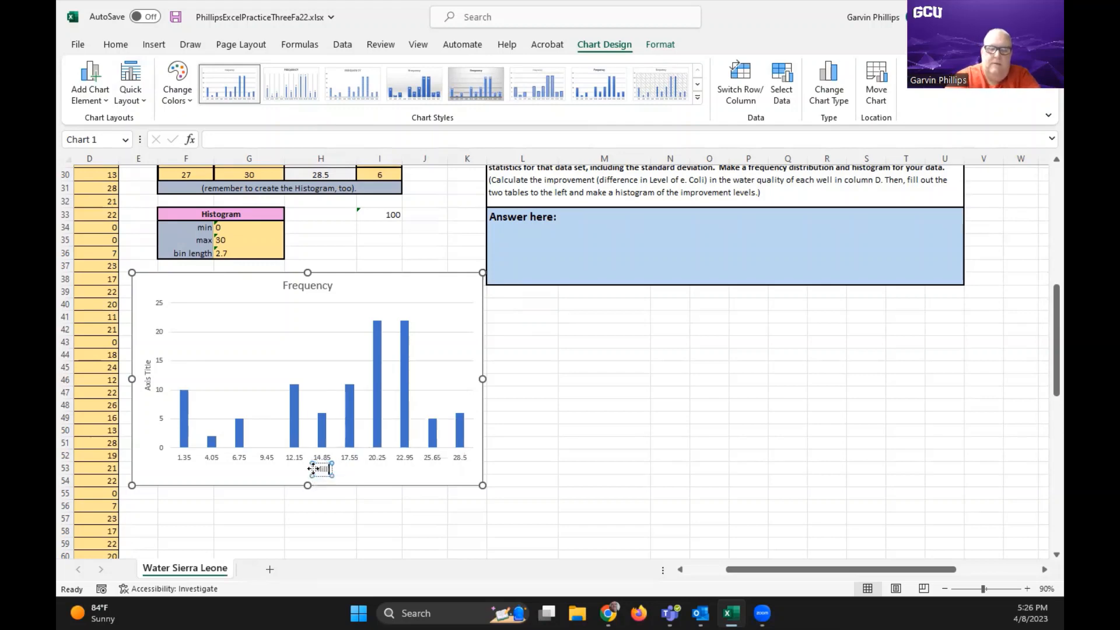
pyautogui.write('s')
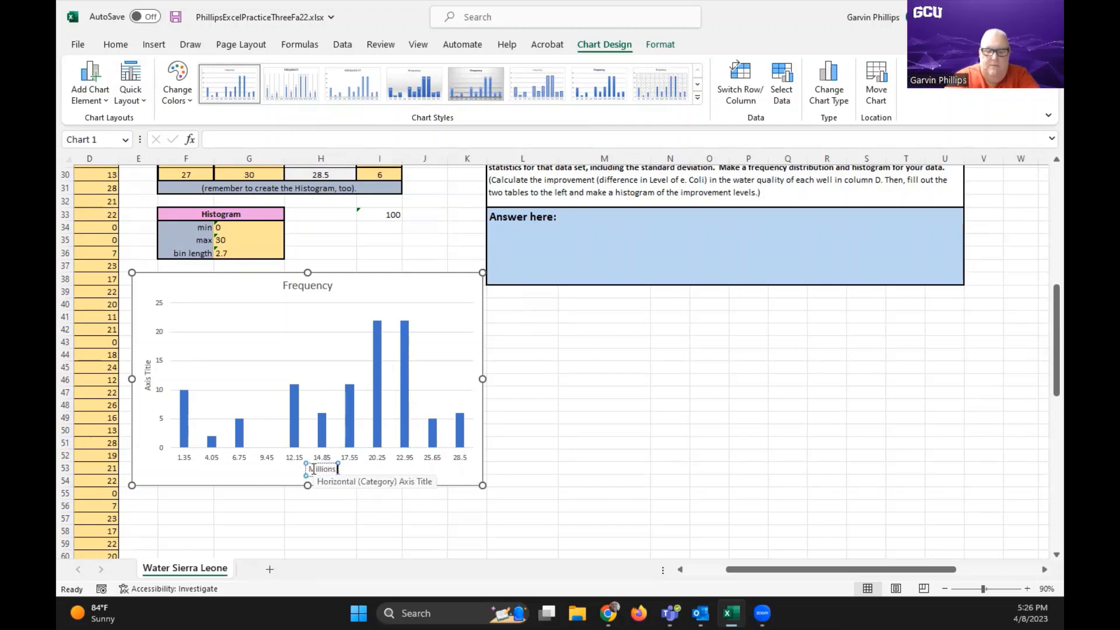
pyautogui.write(' of E')
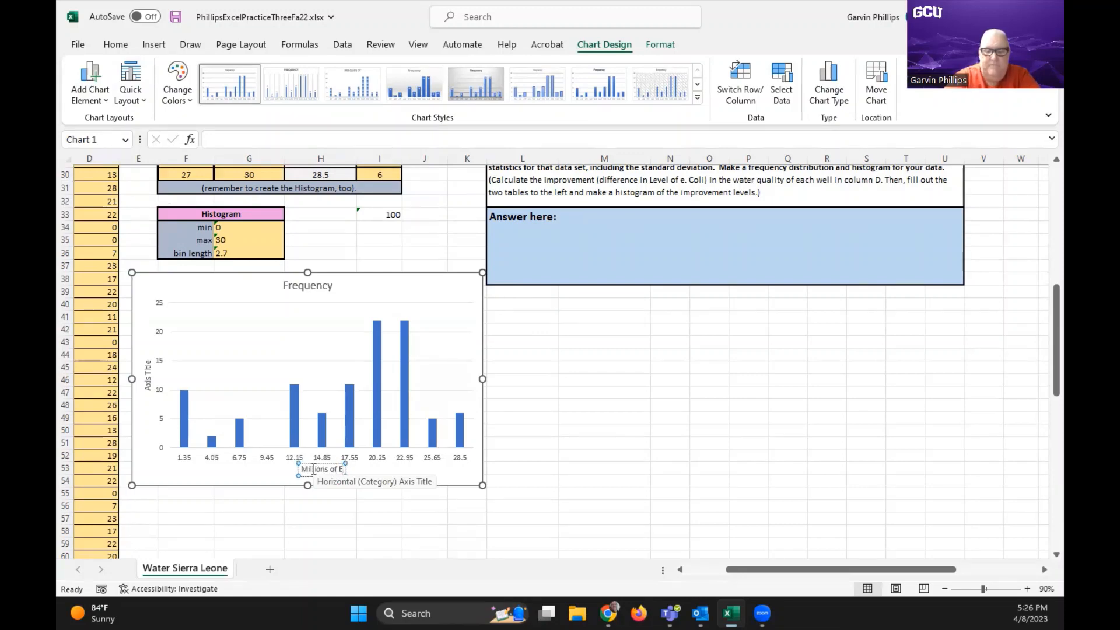
pyautogui.write('.Coli')
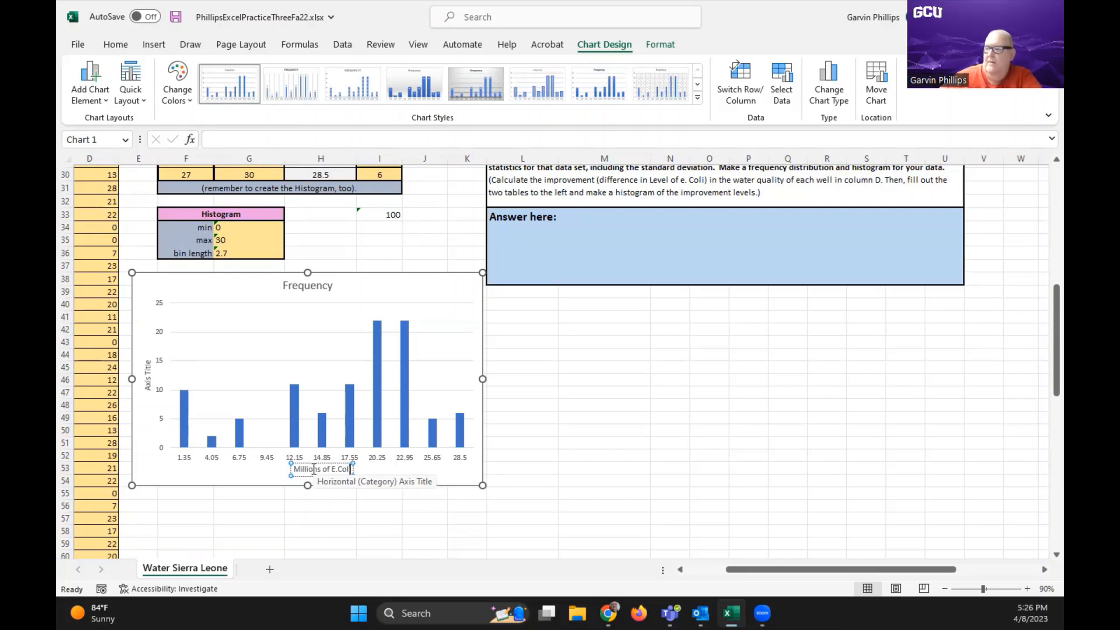
# Replace the chart's vertical axis title with "Number of Wells"
pyautogui.click(148, 367)
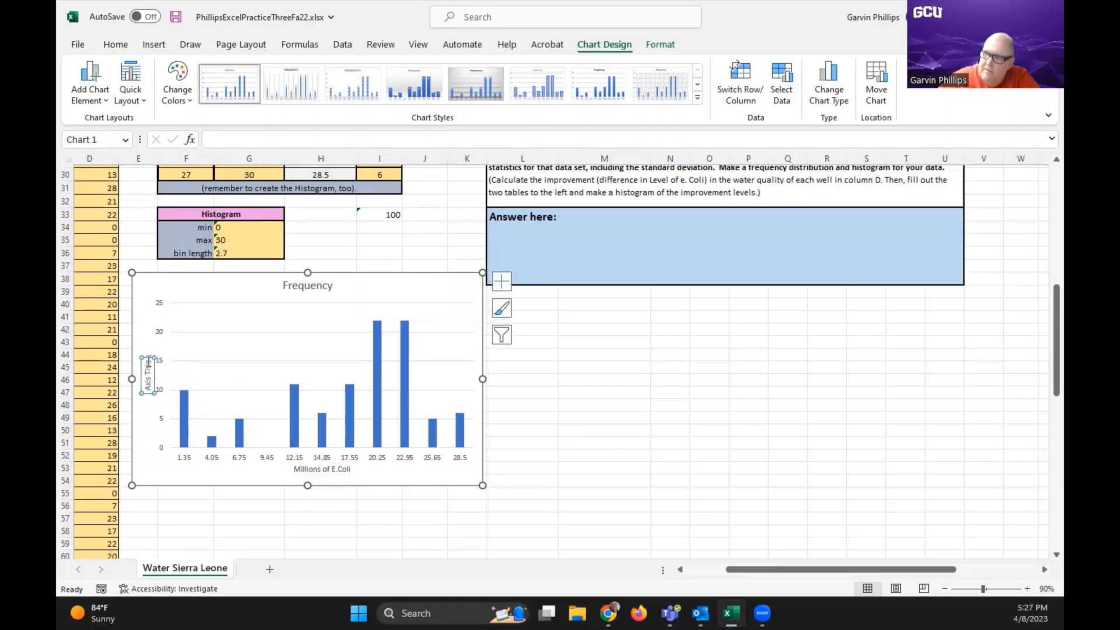
pyautogui.moveTo(148, 359); pyautogui.dragTo(148, 391)
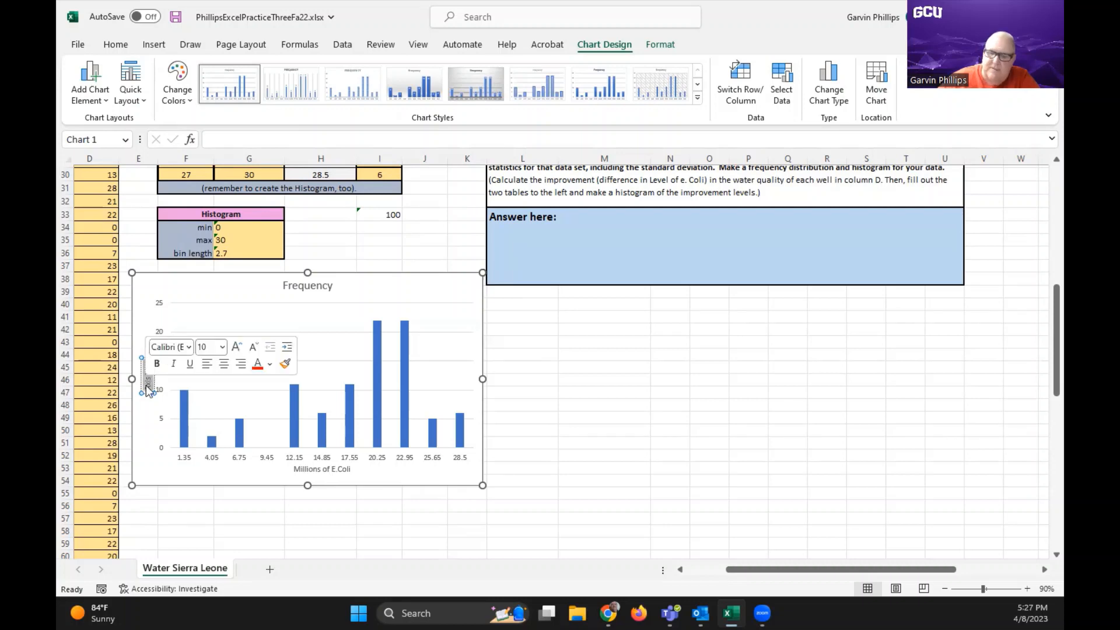
pyautogui.write('Fr')
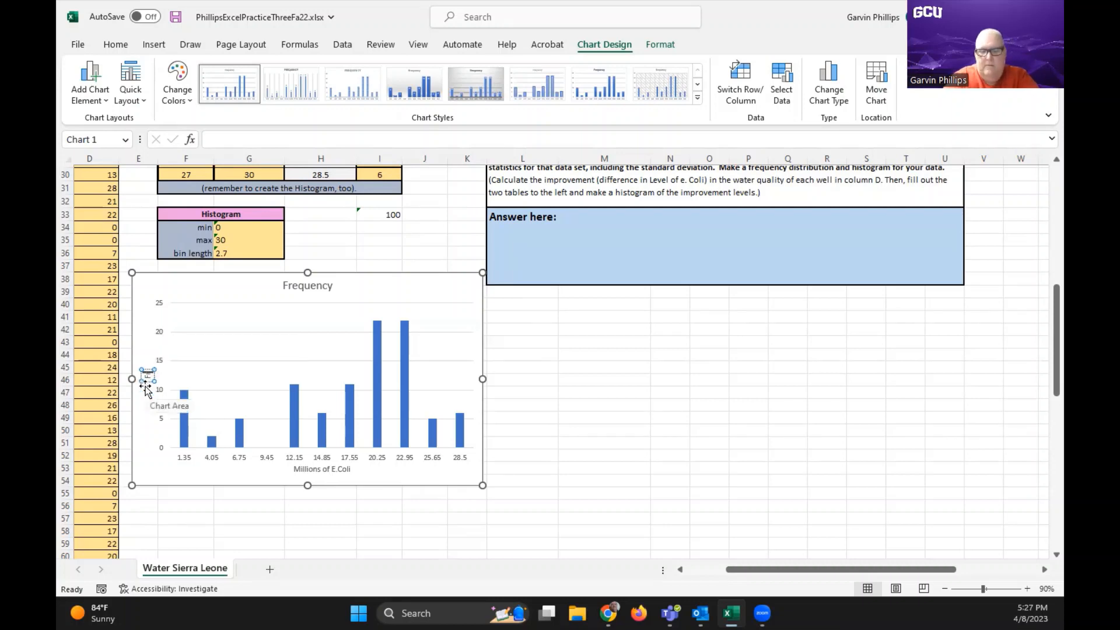
pyautogui.write('equ')
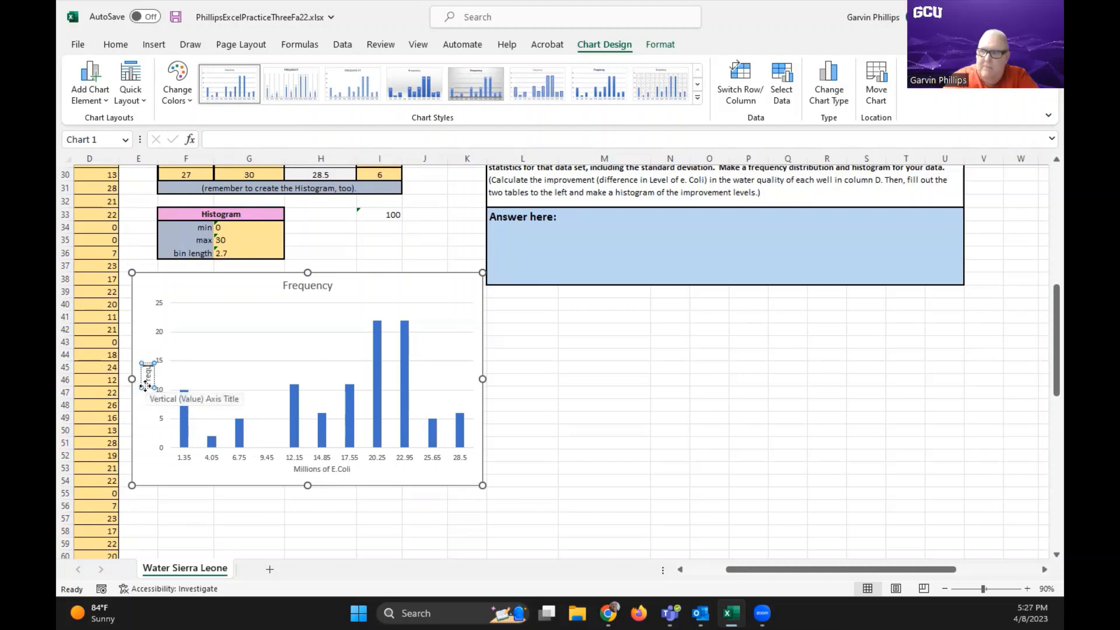
pyautogui.press('BackSpace')
pyautogui.press('BackSpace')
pyautogui.press('BackSpace')
pyautogui.press('BackSpace')
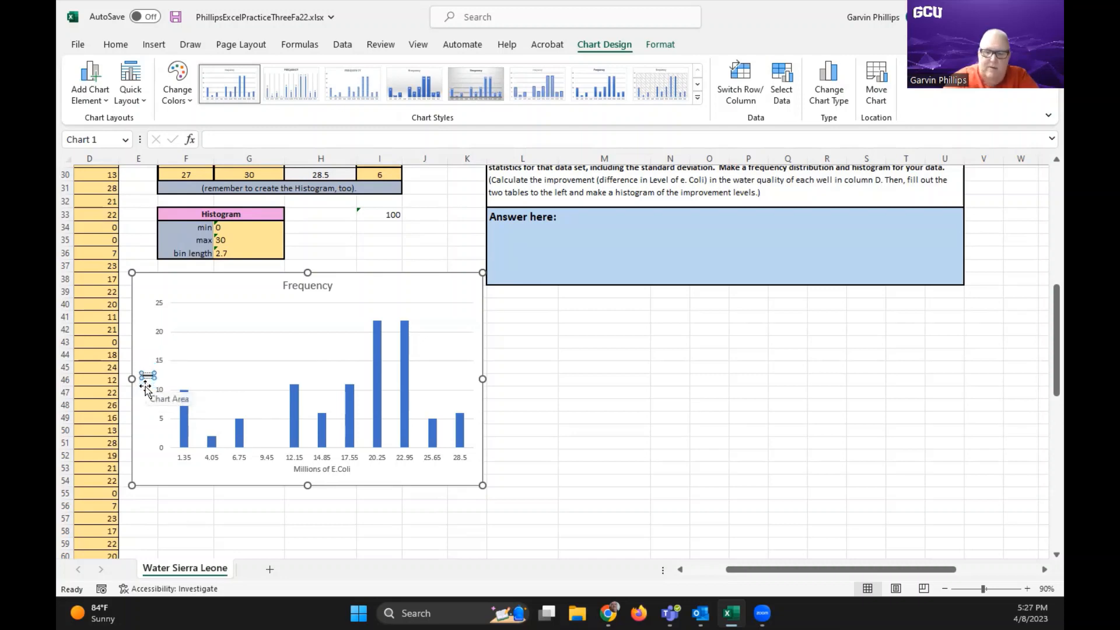
pyautogui.press('BackSpace')
pyautogui.write('Numb')
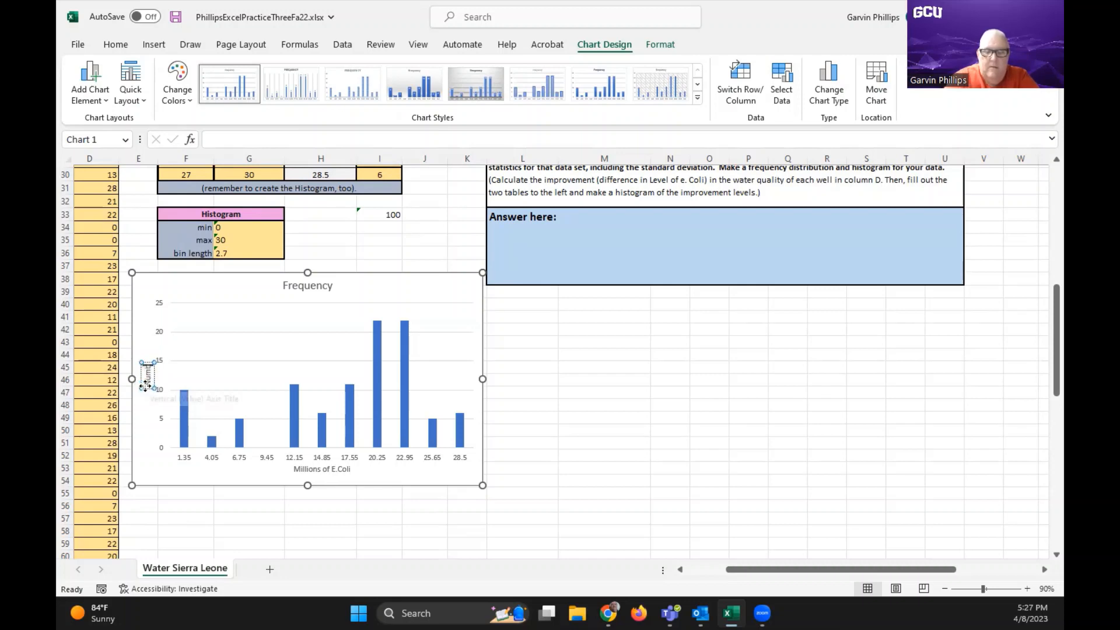
pyautogui.write('er of')
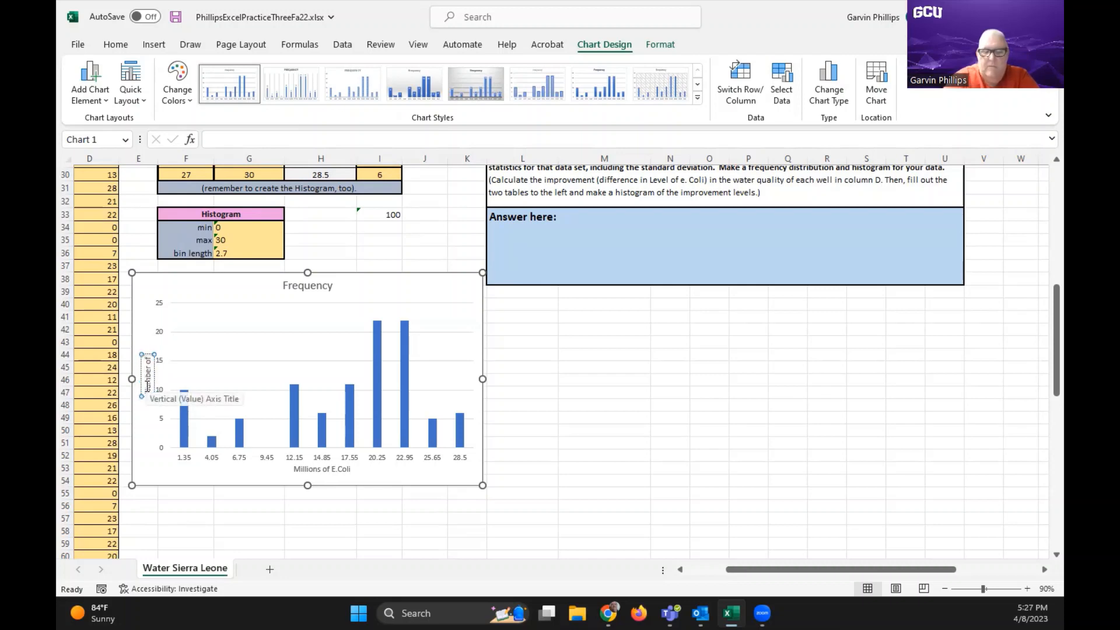
pyautogui.write(' Wells')
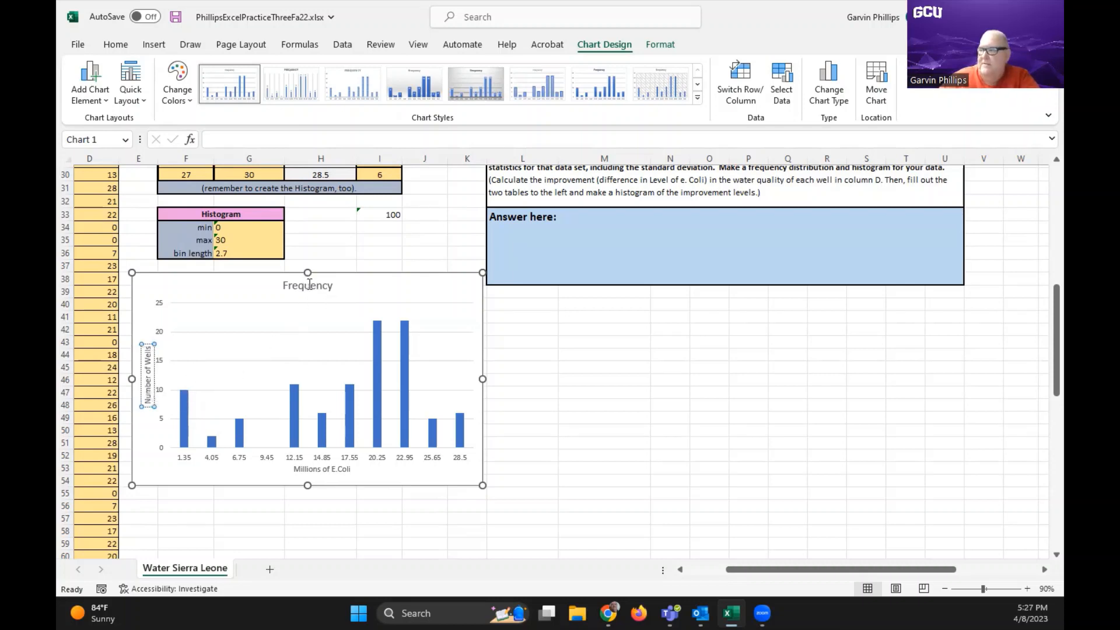
# Replace the chart title "Frequency" with "Improvement Freaquency"
pyautogui.click(307, 285)
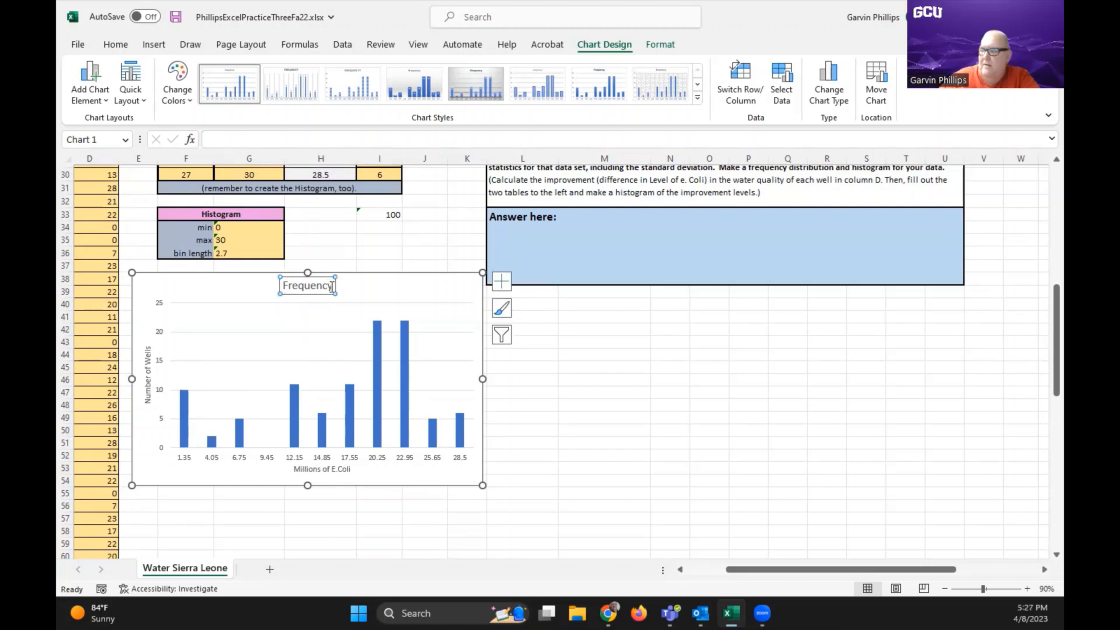
pyautogui.doubleClick(309, 286)
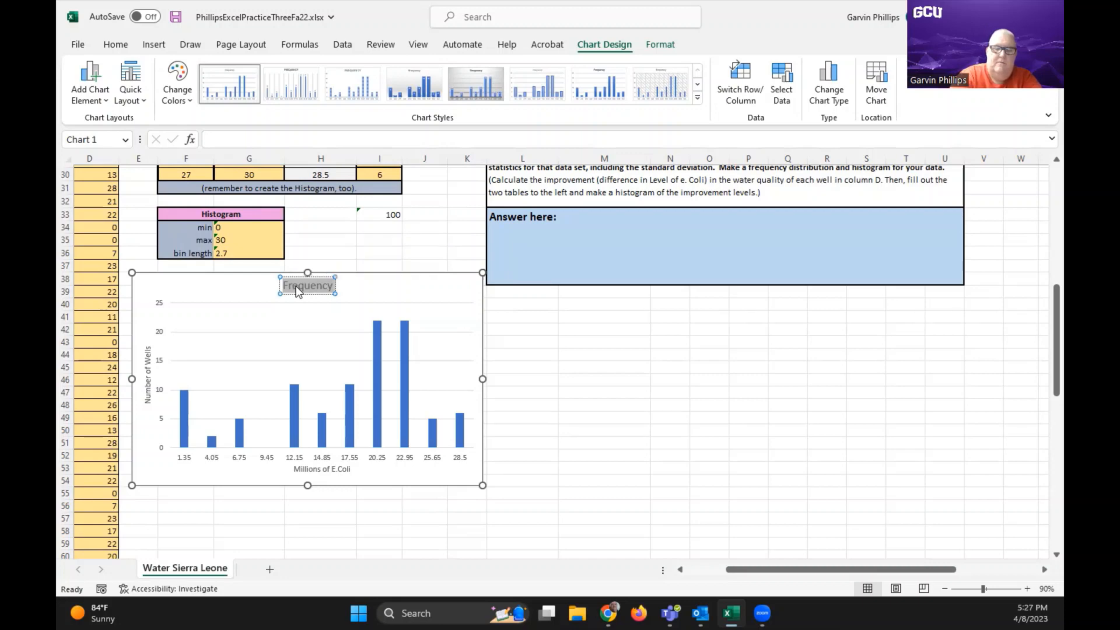
pyautogui.write('Impro')
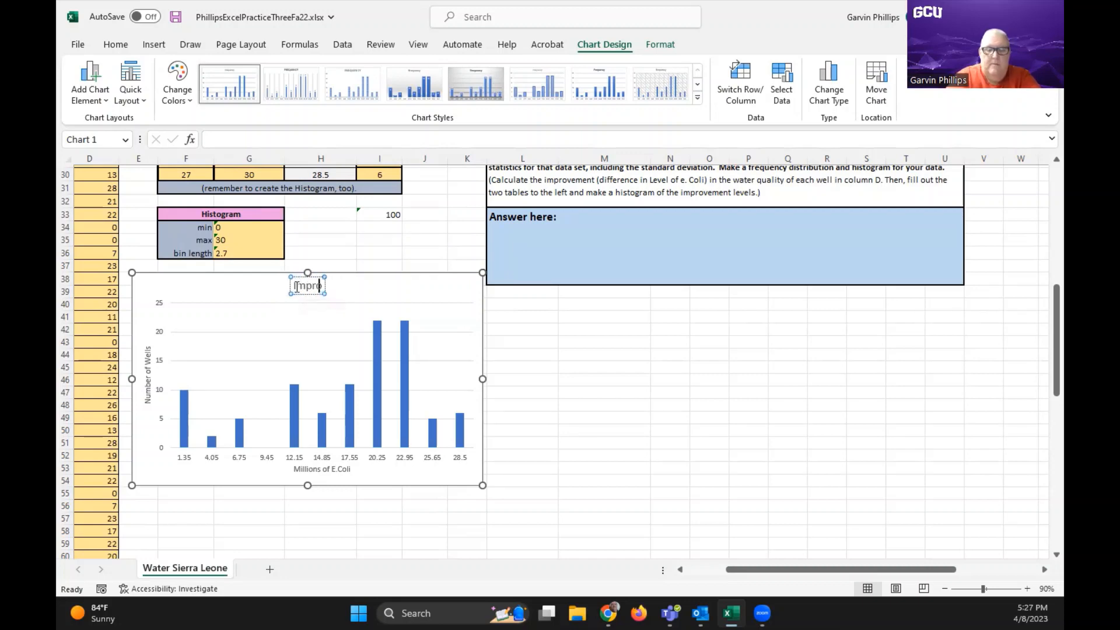
pyautogui.write('vement')
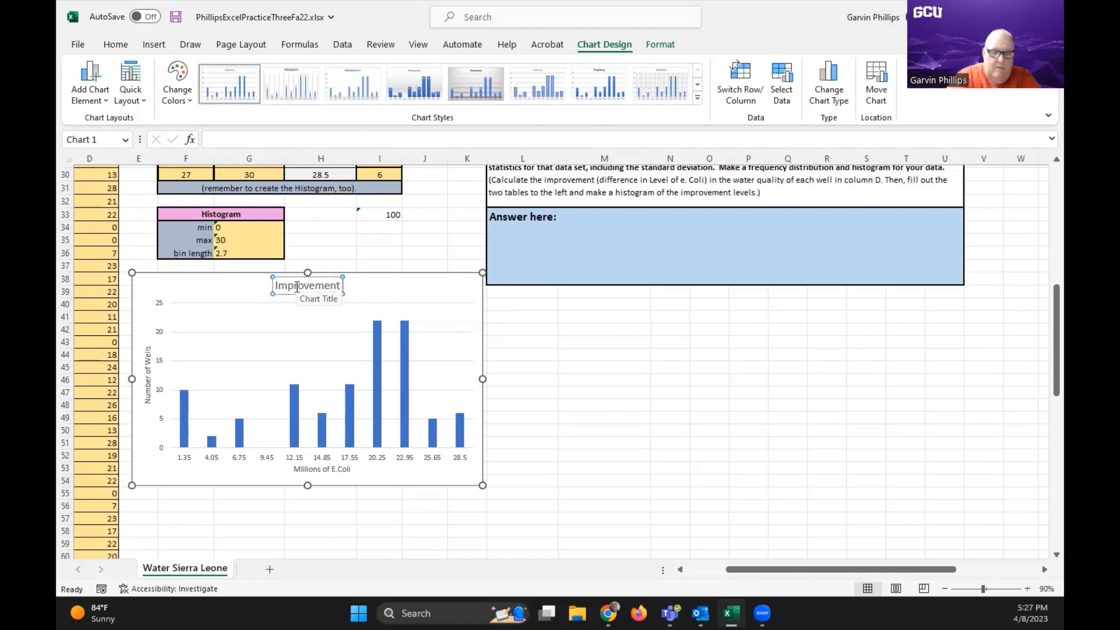
pyautogui.write(' Frea')
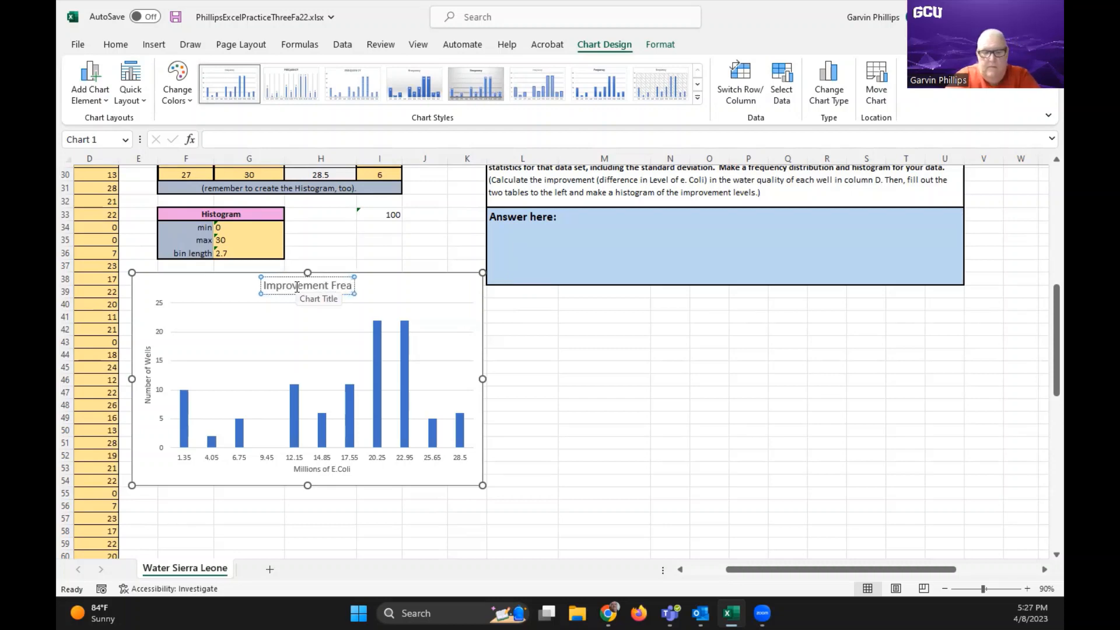
pyautogui.write('quency')
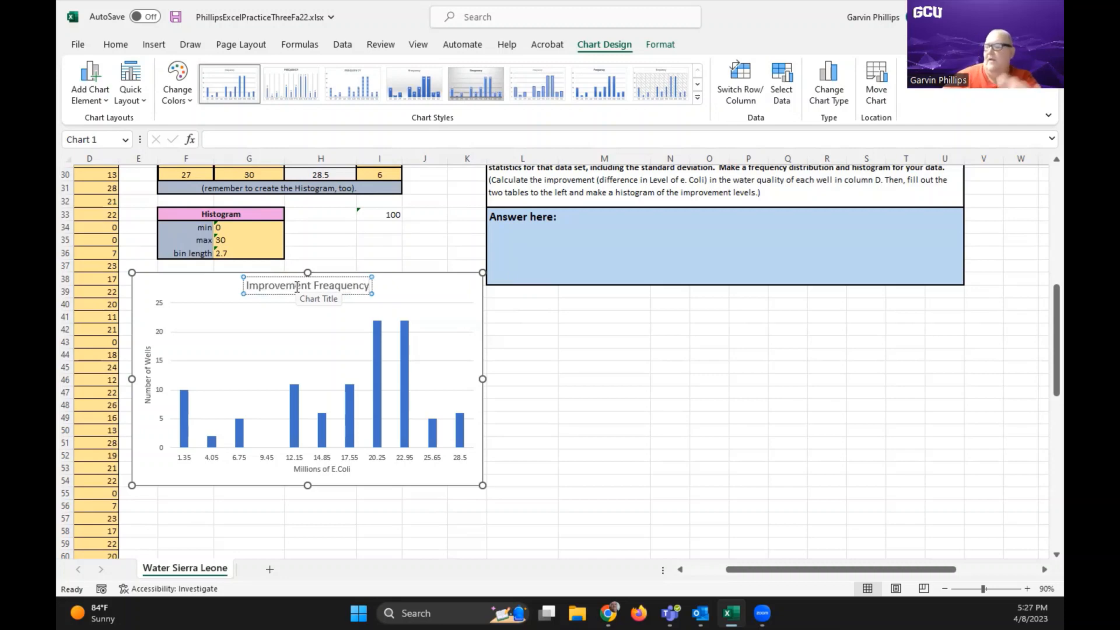
pyautogui.click(428, 289)
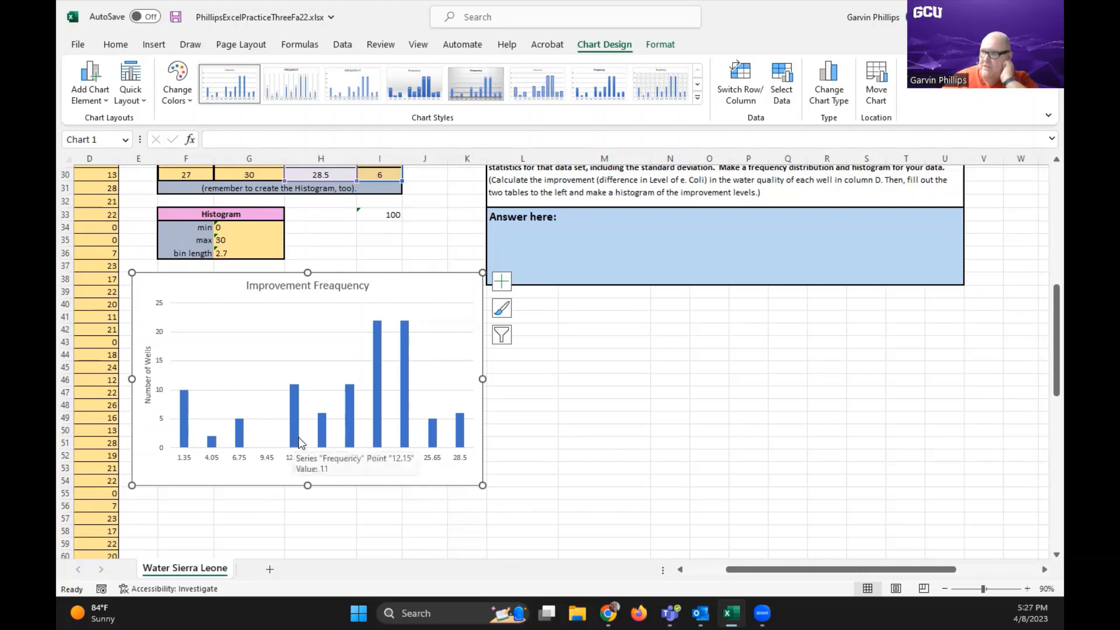
# Set the gap width of the Frequency column series to 0% and deselect the chart
pyautogui.click(295, 403)
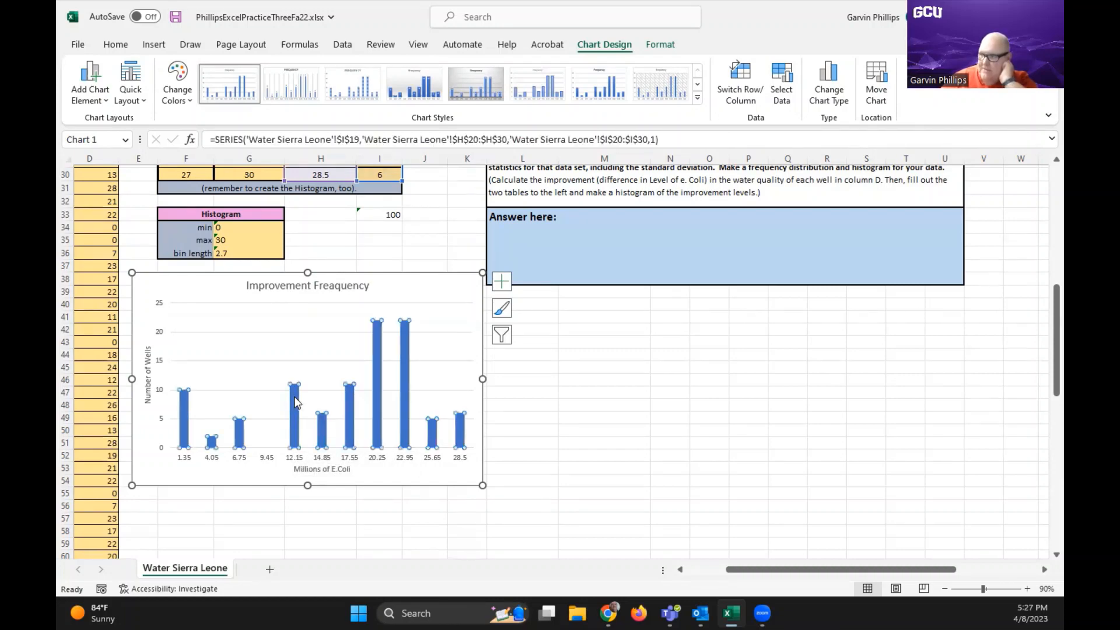
pyautogui.doubleClick(295, 399)
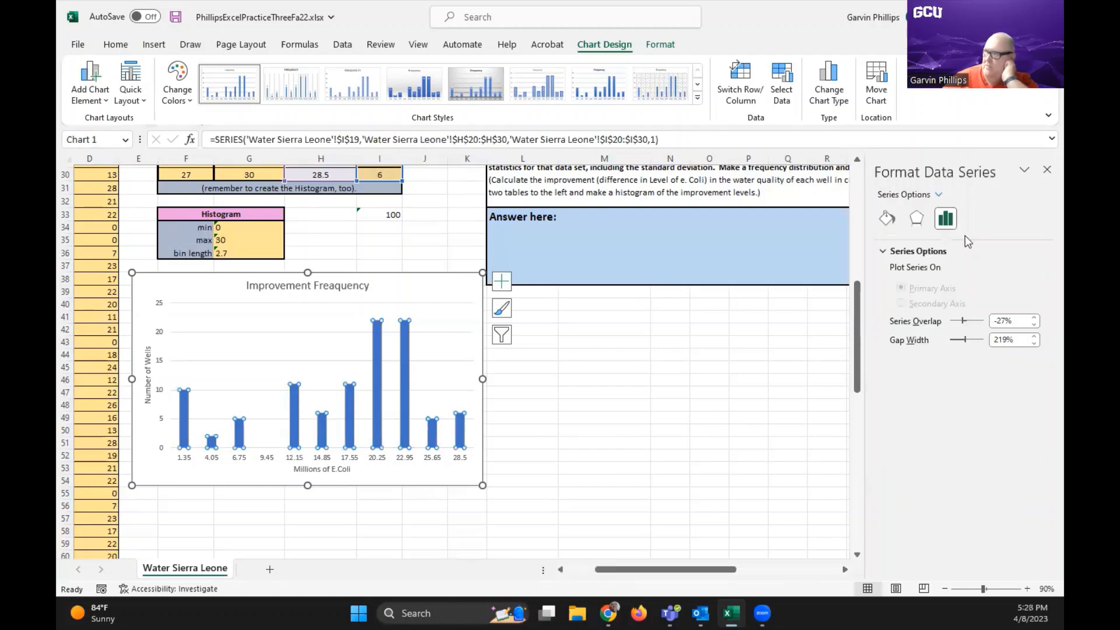
pyautogui.click(887, 221)
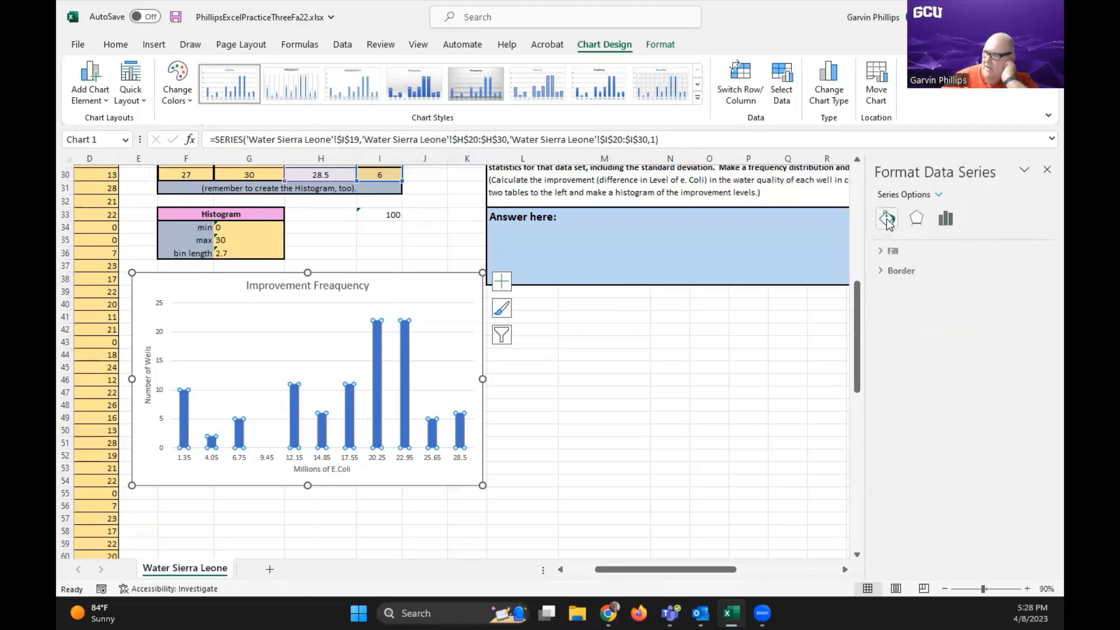
pyautogui.click(917, 220)
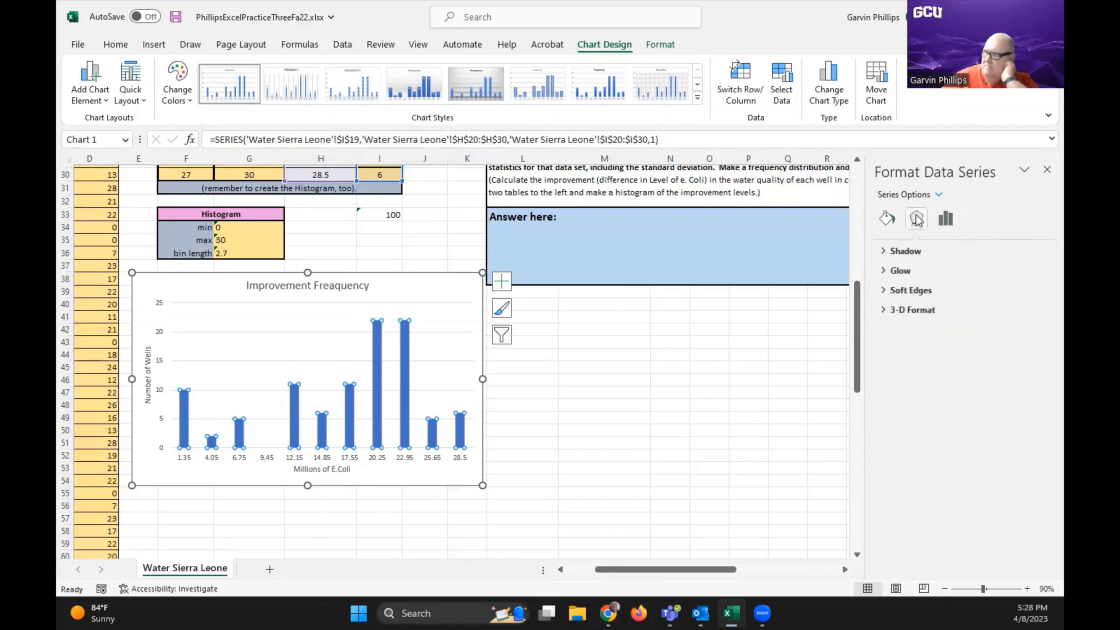
pyautogui.click(946, 220)
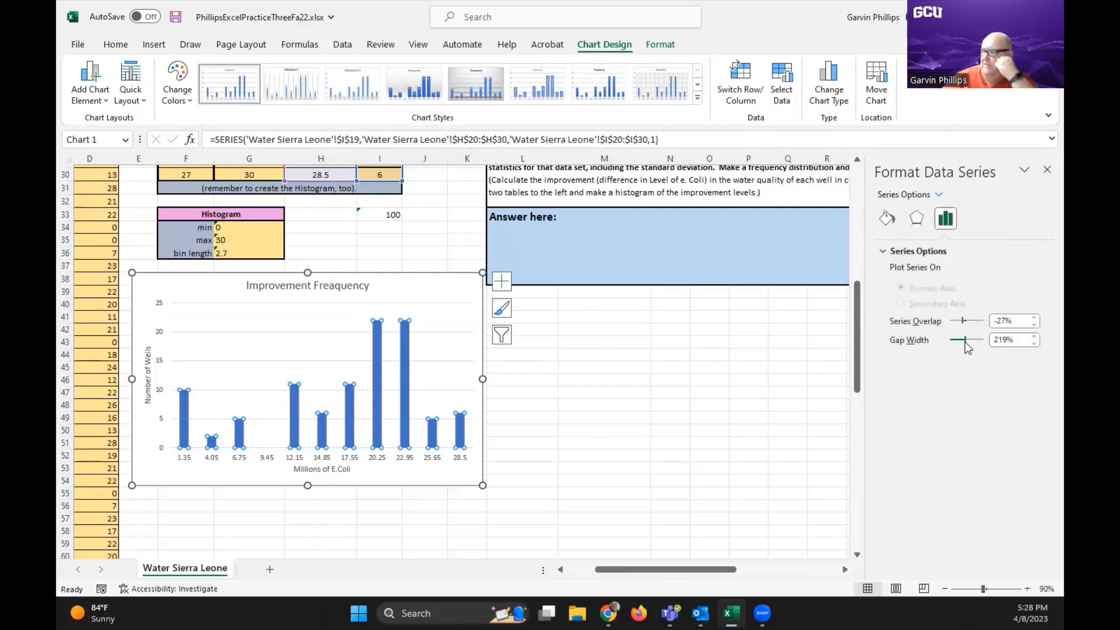
pyautogui.moveTo(966, 340); pyautogui.dragTo(947, 343)
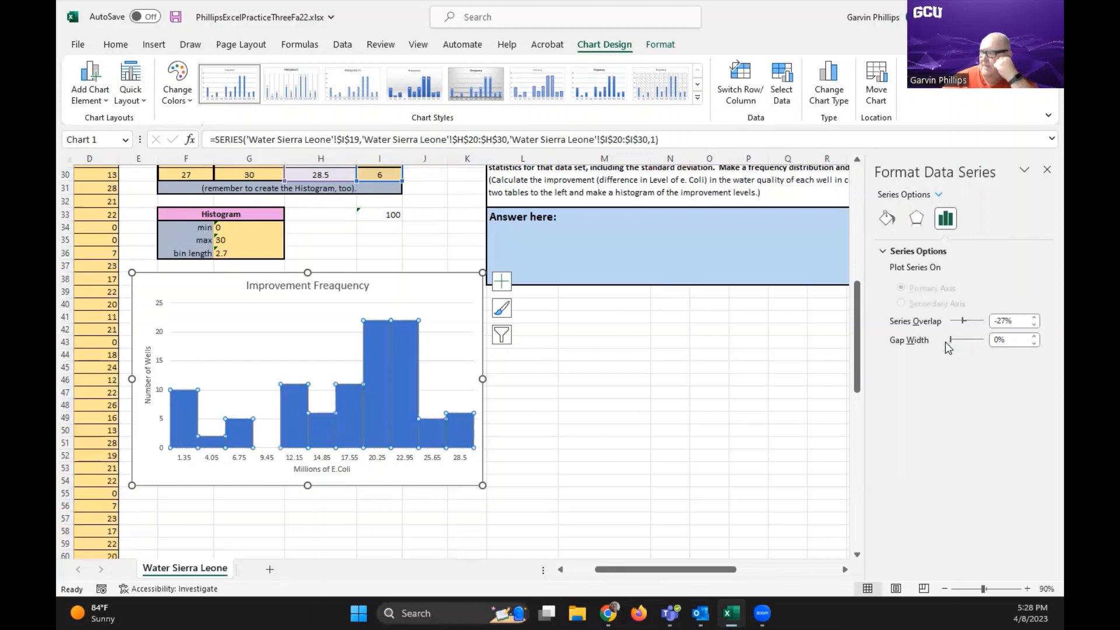
pyautogui.click(1048, 169)
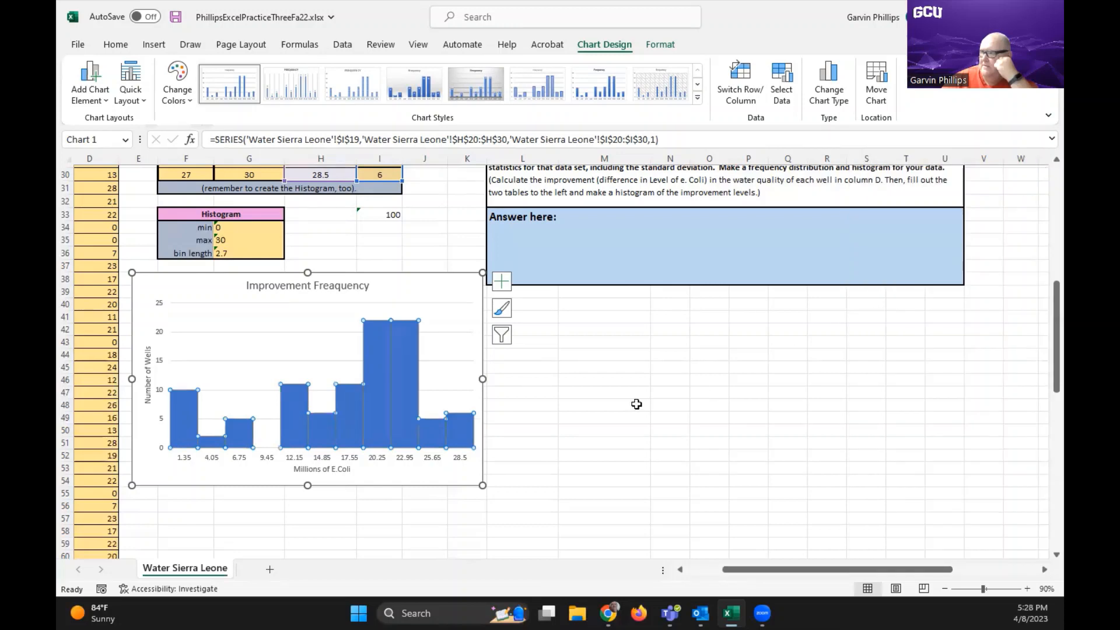
pyautogui.click(560, 396)
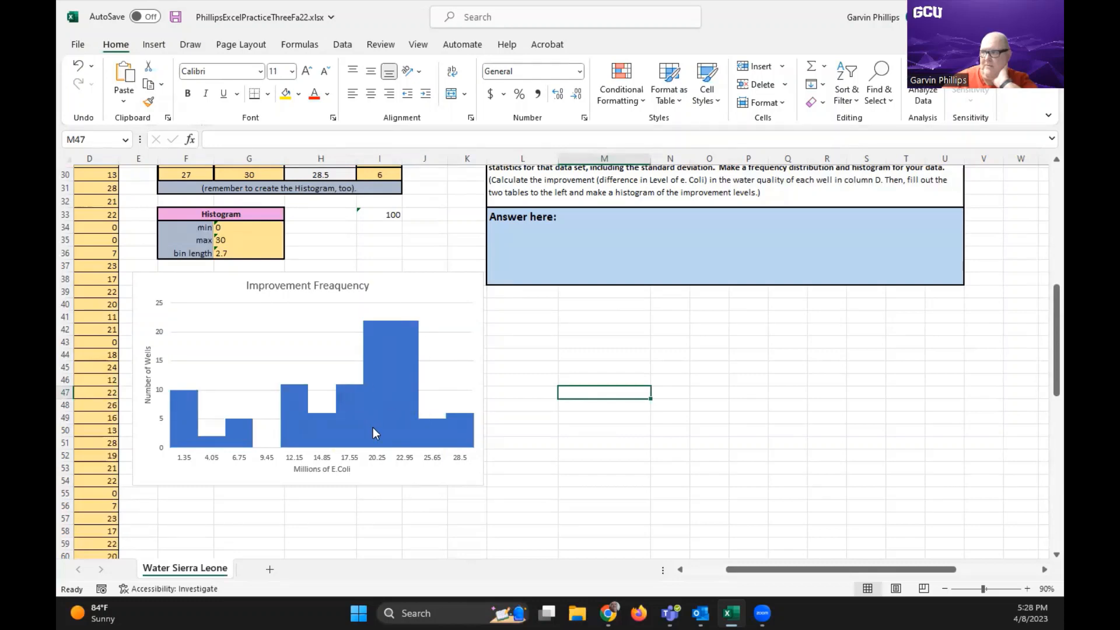
# Correct the spelling in the histogram's chart title so it reads "Improvement Frequency", and deselect the chart
pyautogui.moveTo(363, 345)
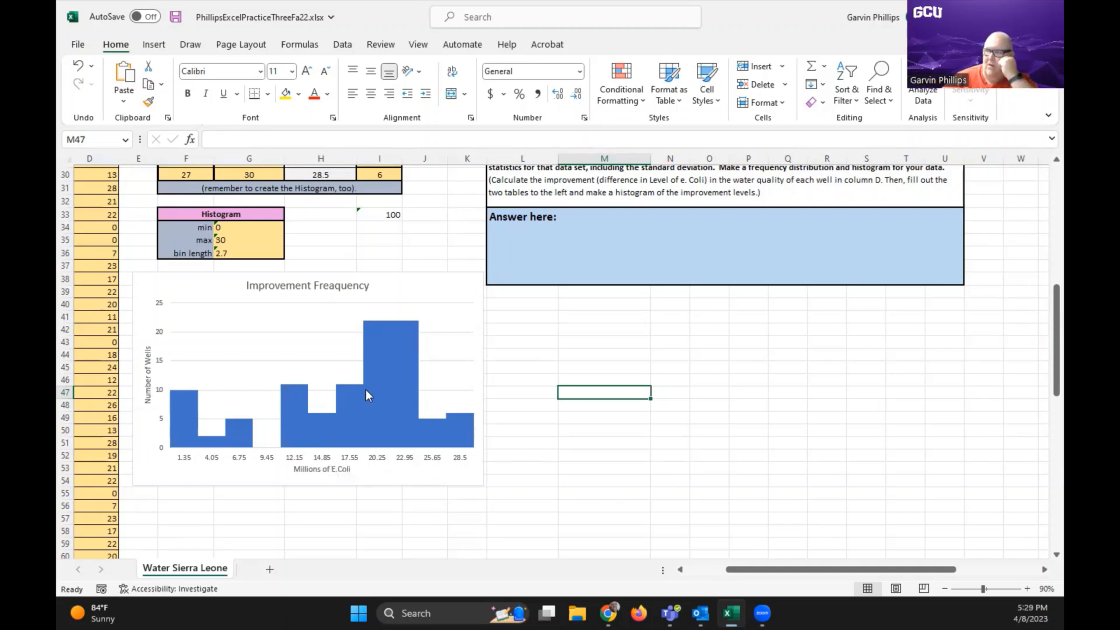
pyautogui.moveTo(407, 386)
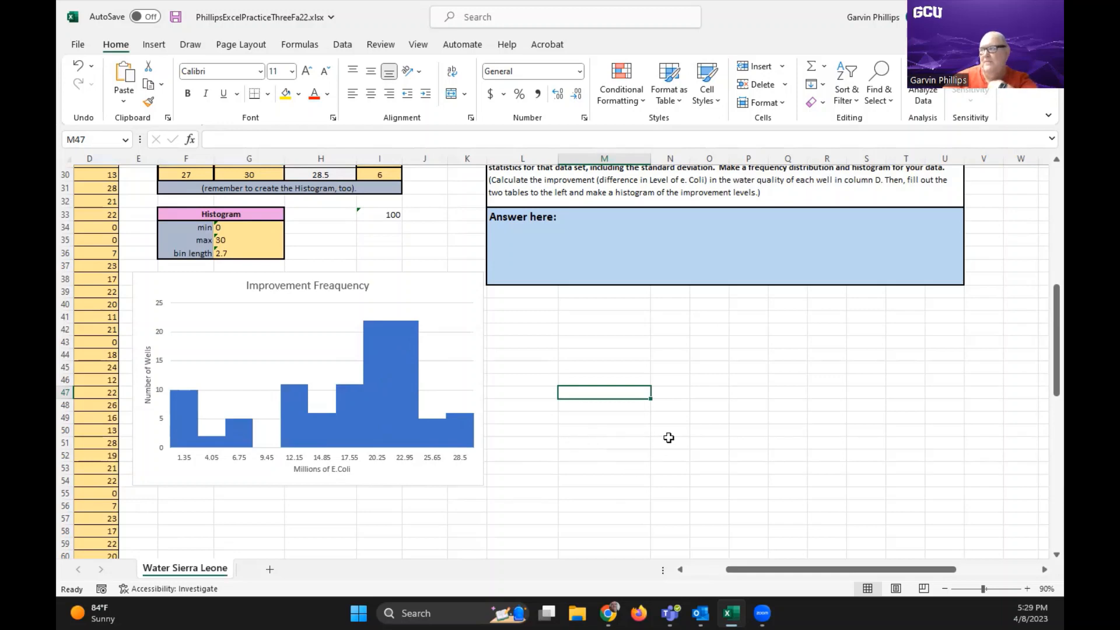
pyautogui.scroll(5, 686, 433)
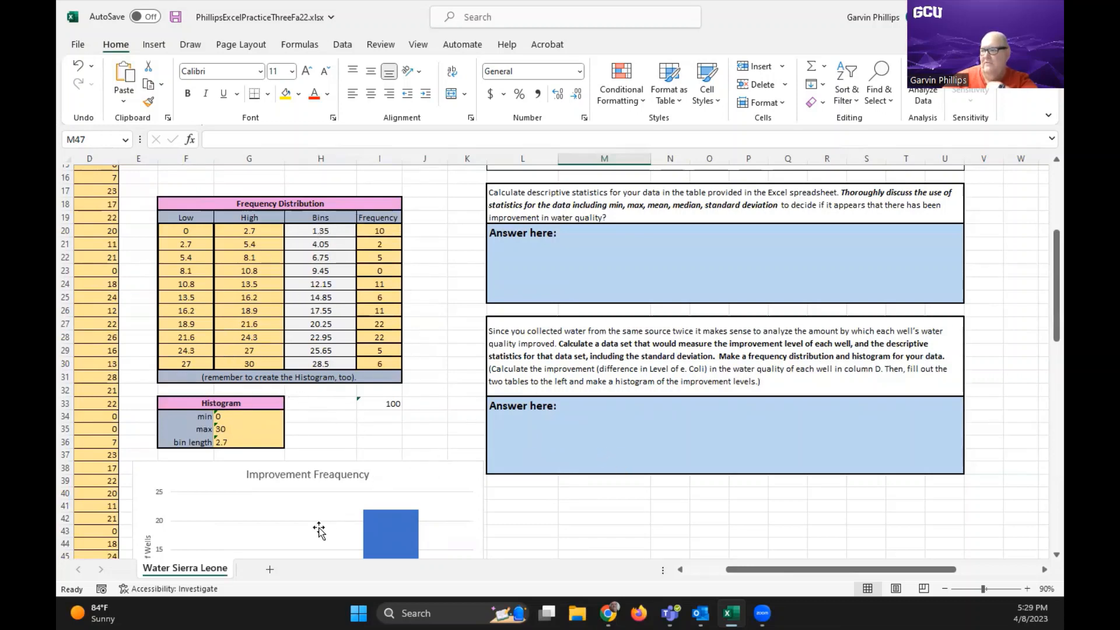
pyautogui.moveTo(397, 535)
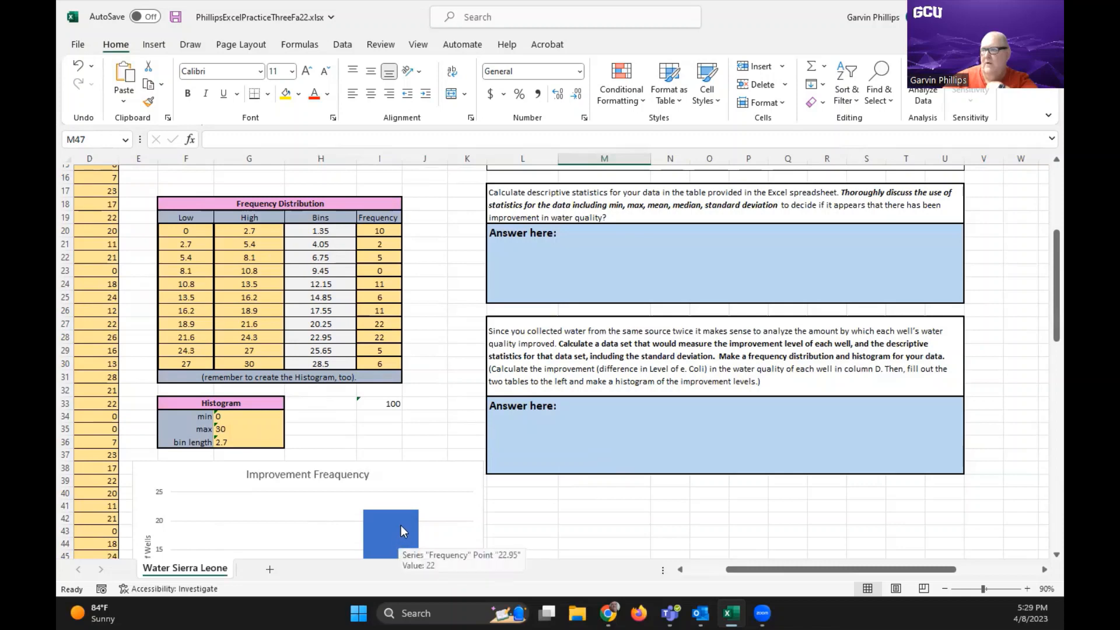
pyautogui.click(337, 476)
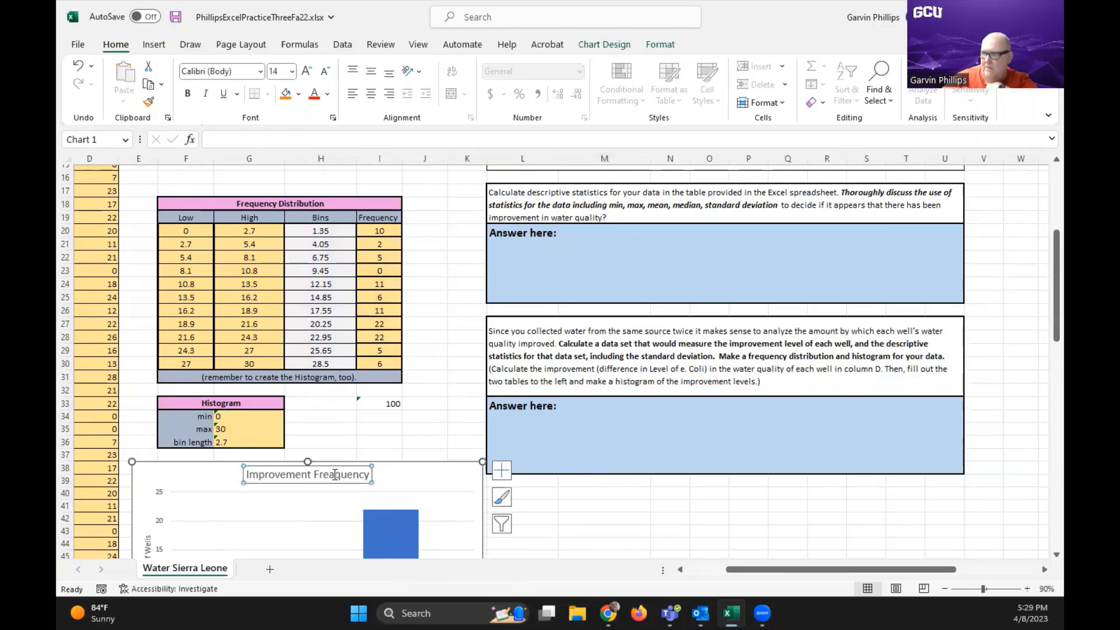
pyautogui.click(340, 475)
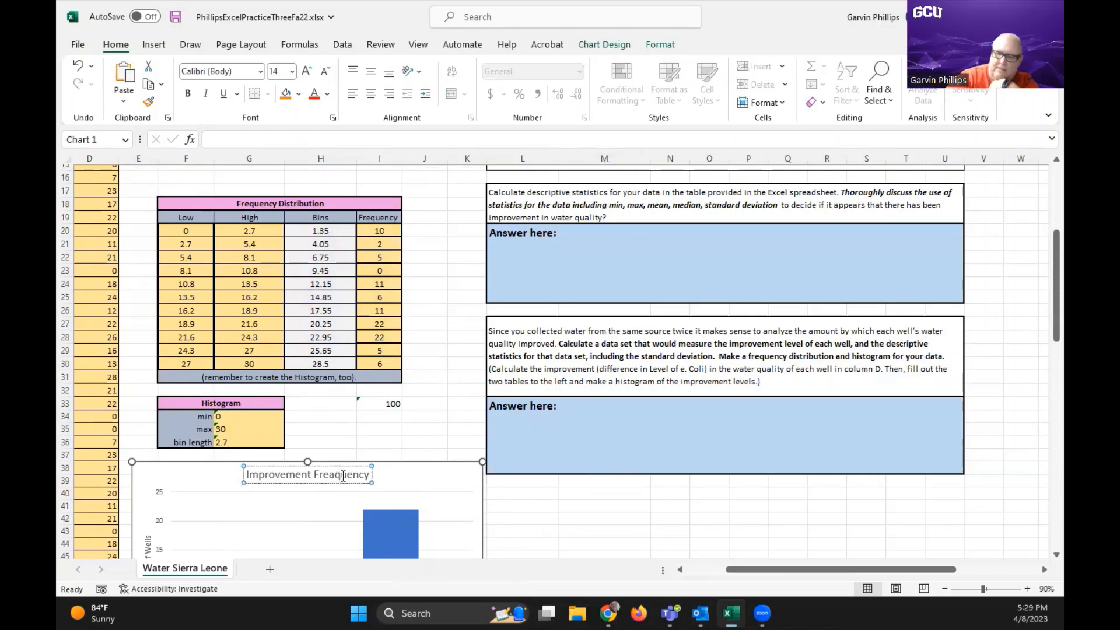
pyautogui.press('BackSpace')
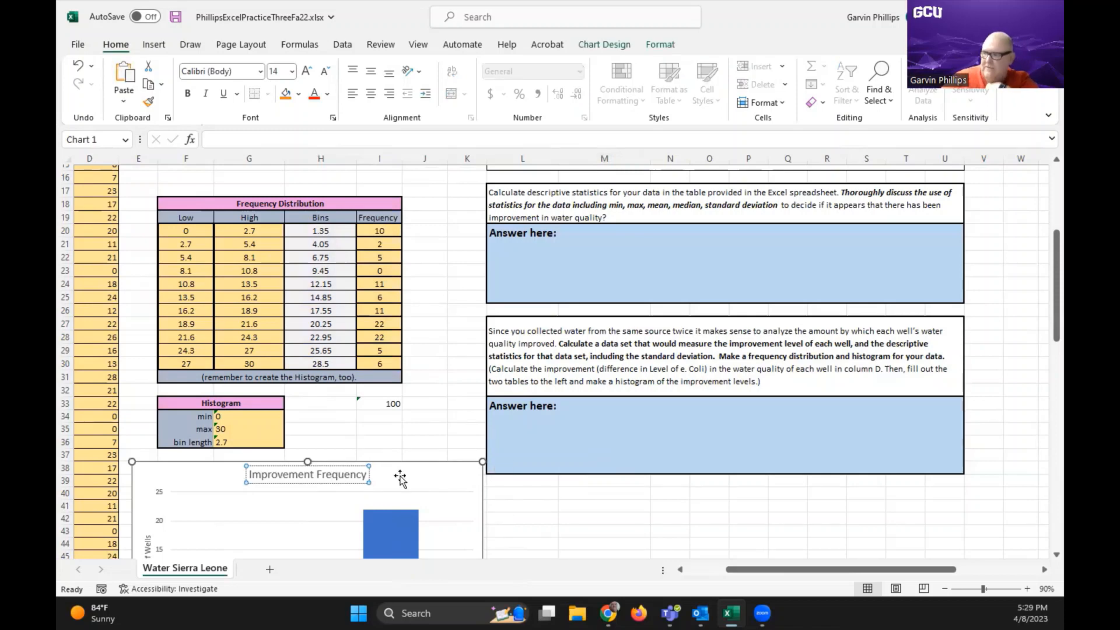
pyautogui.click(571, 512)
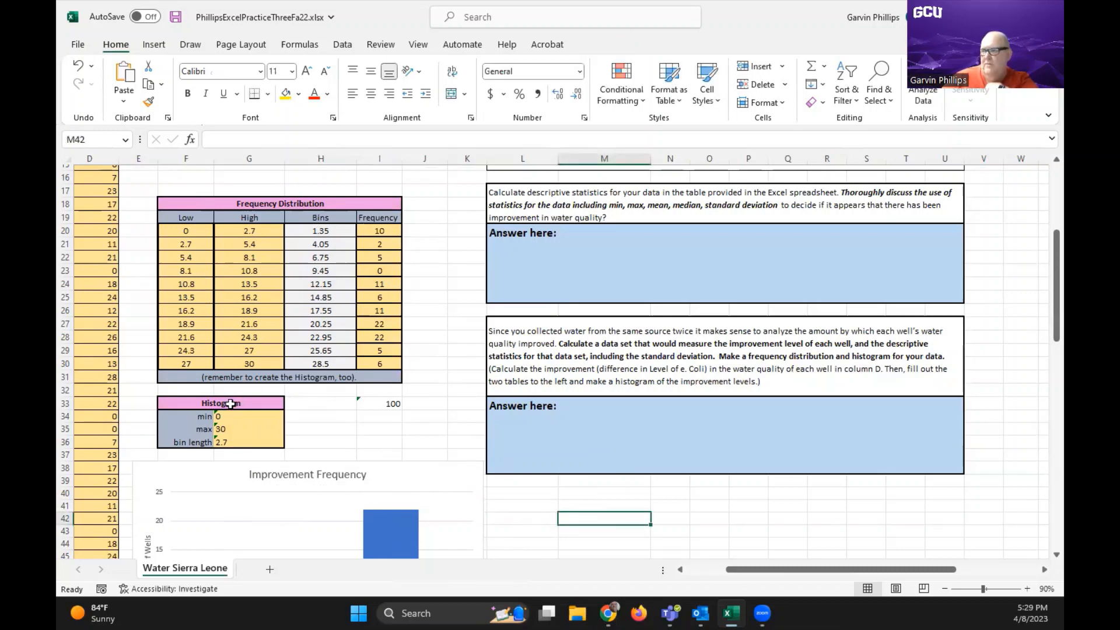
pyautogui.scroll(-3, 428, 430)
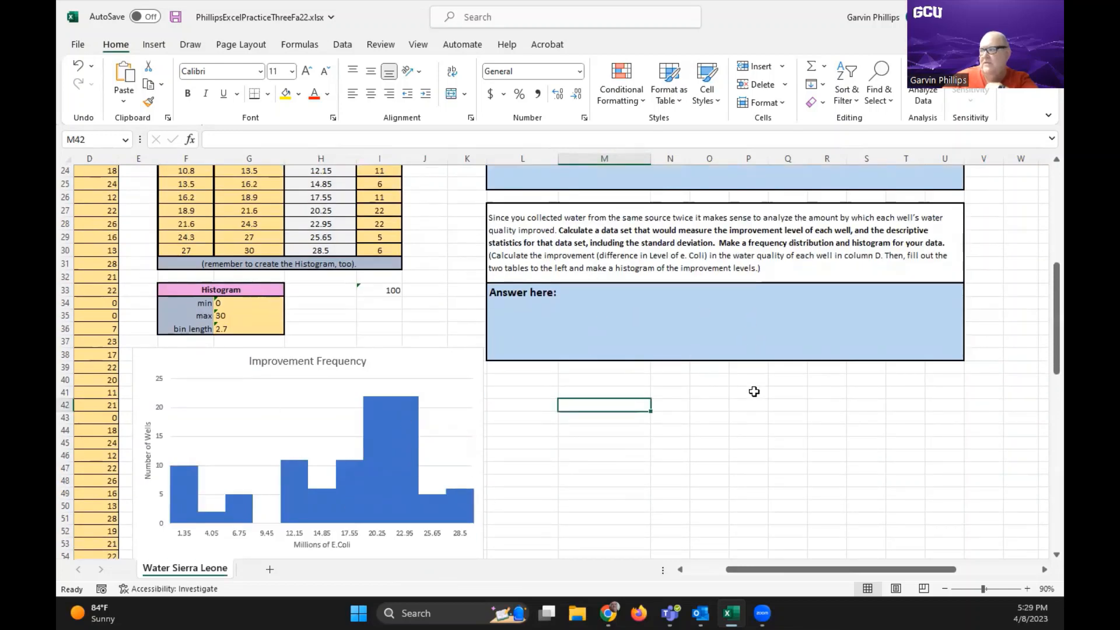
pyautogui.scroll(5, 652, 483)
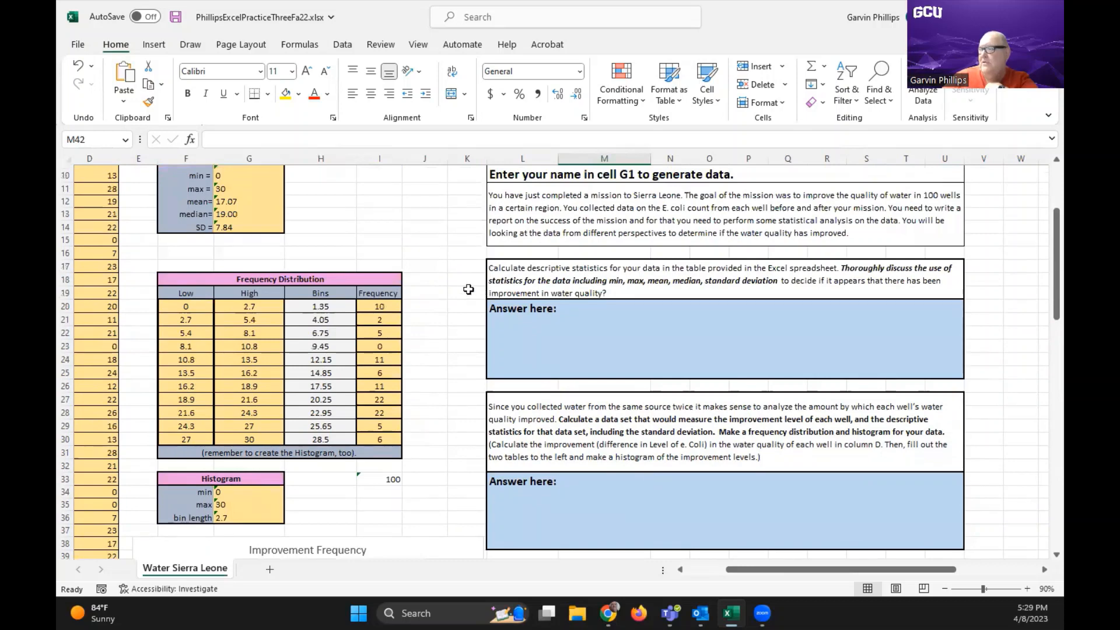
pyautogui.scroll(1, 442, 277)
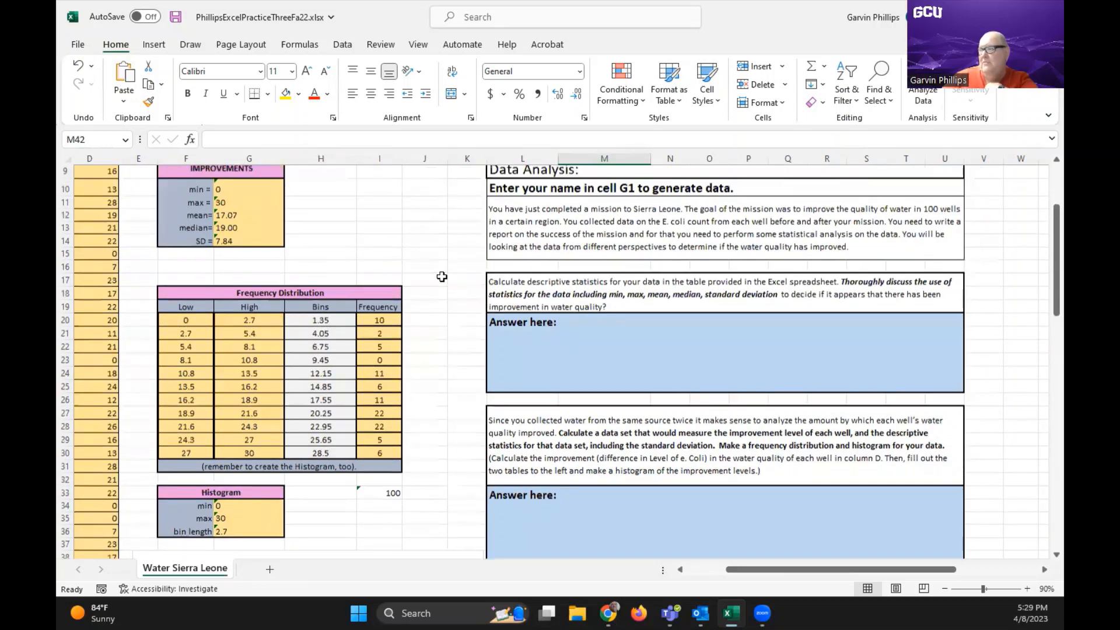
pyautogui.scroll(3, 442, 277)
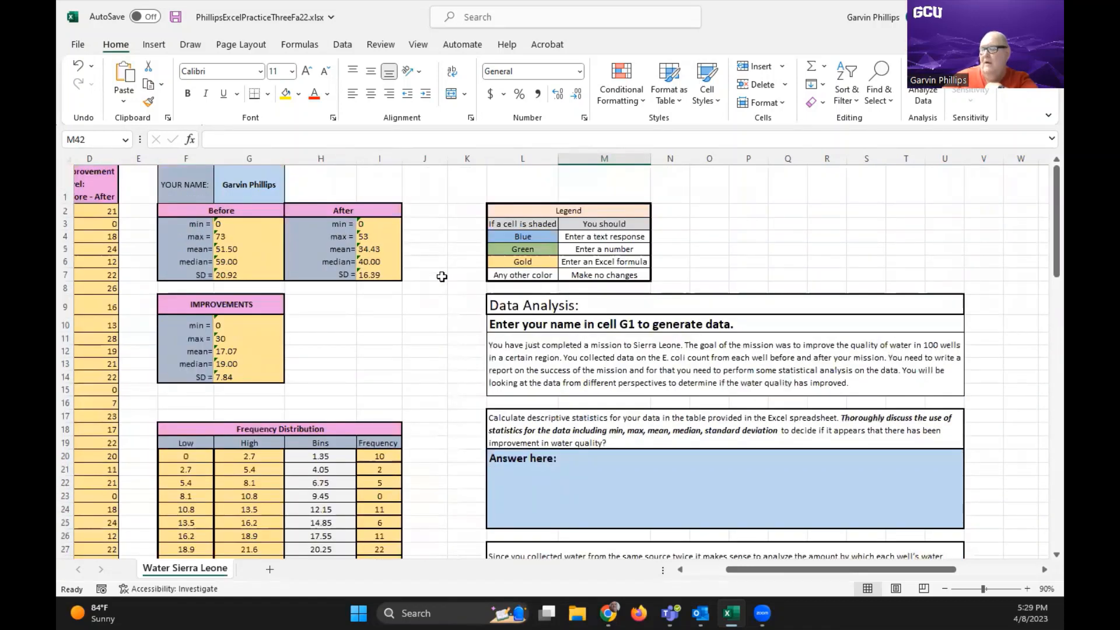